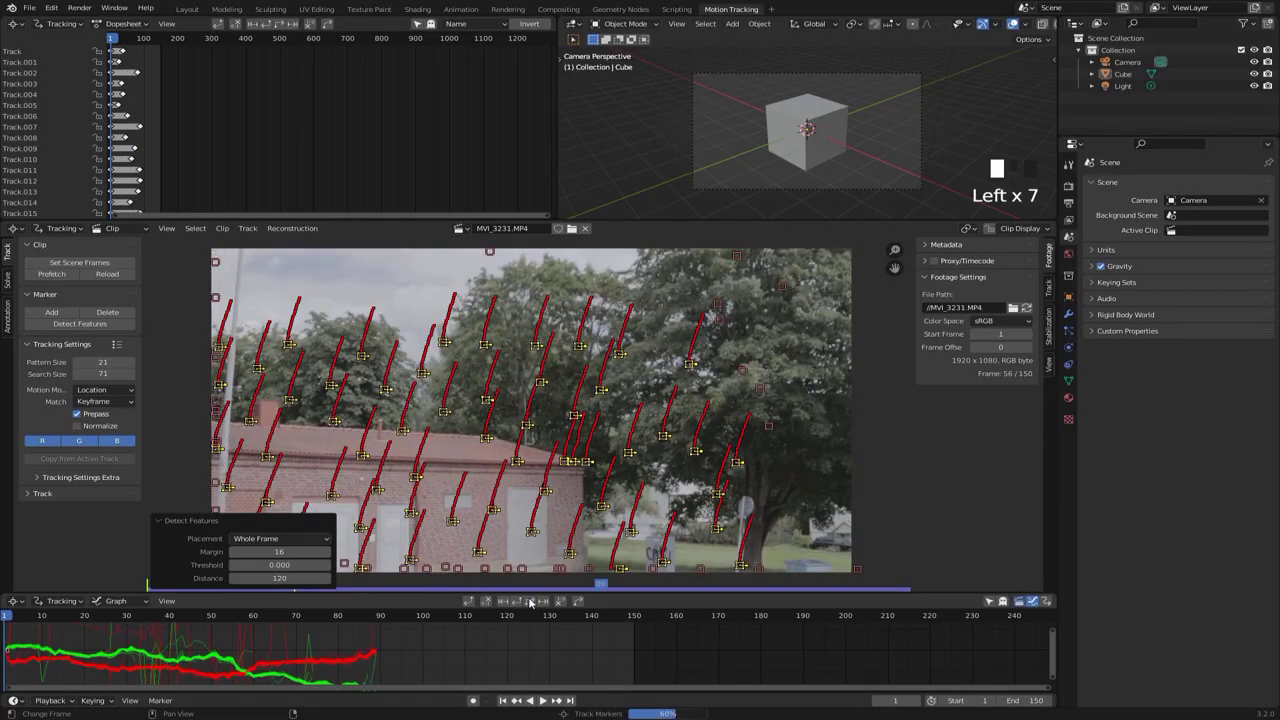
key(e)
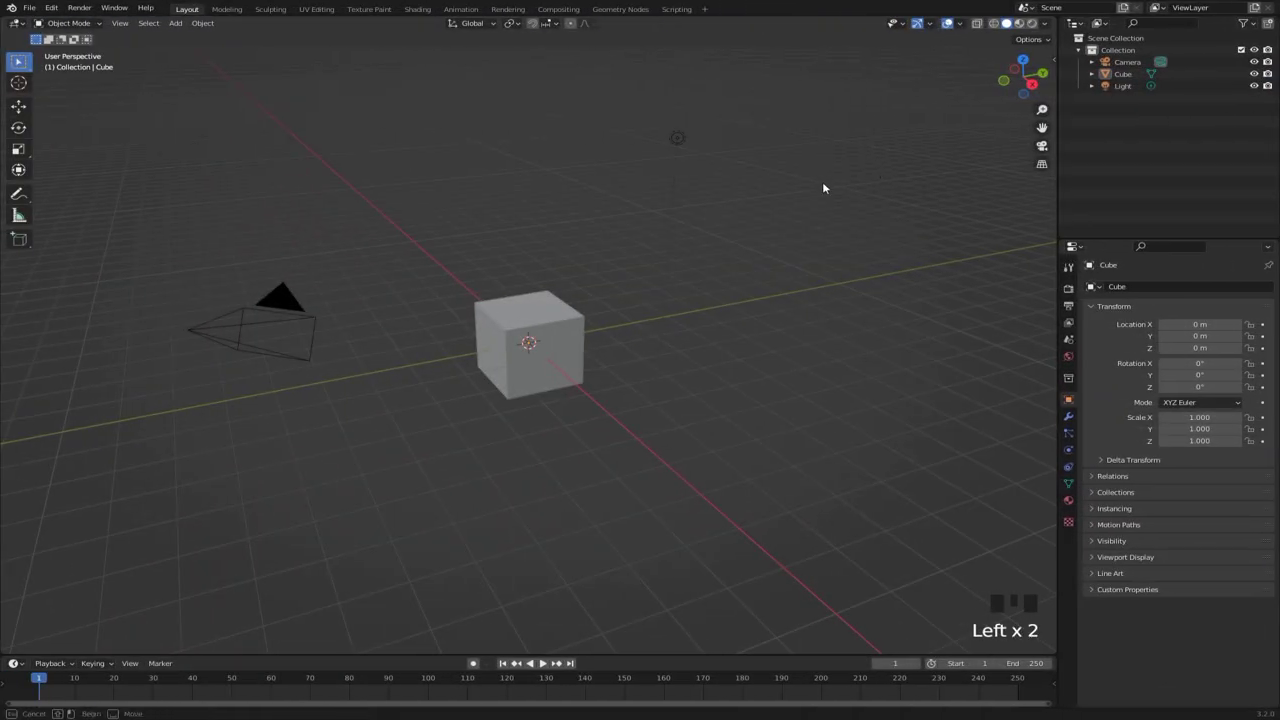
key(a)
click(715, 408)
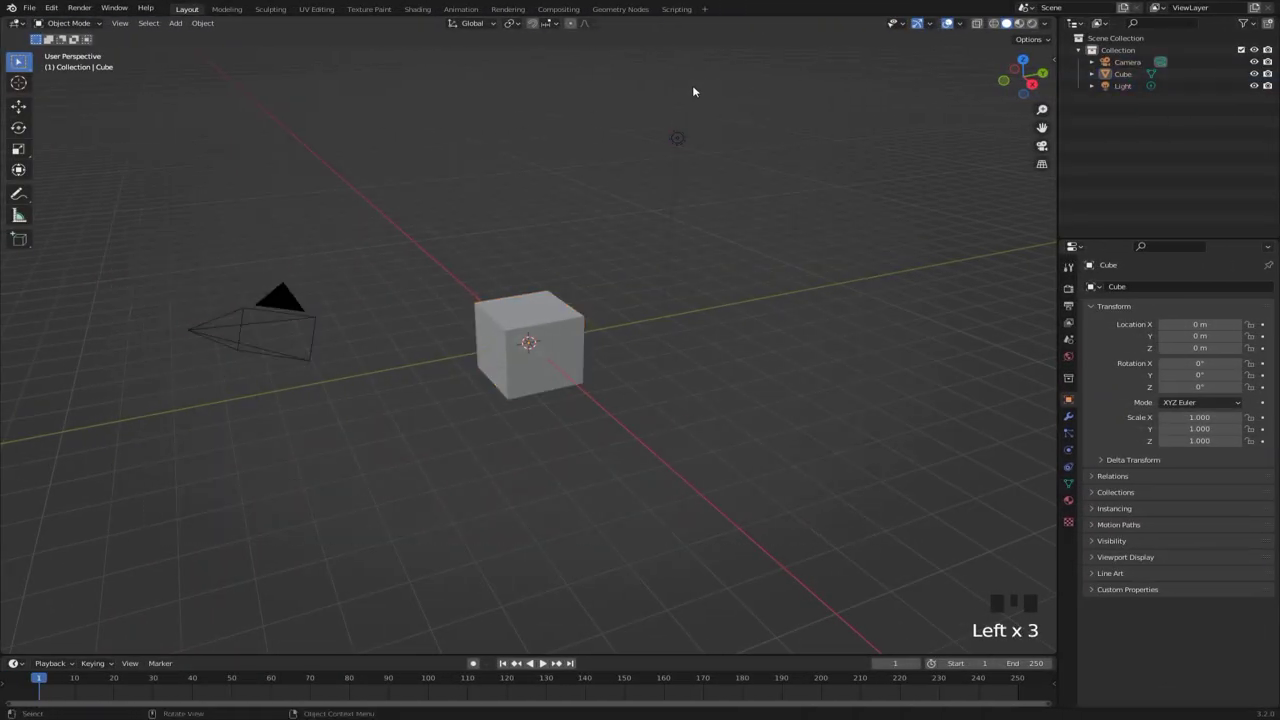
Step: Add the VFX Motion Tracking workspace and open the clip MVI_3231.MP4 in it
click(705, 12)
mouse_move(674, 74)
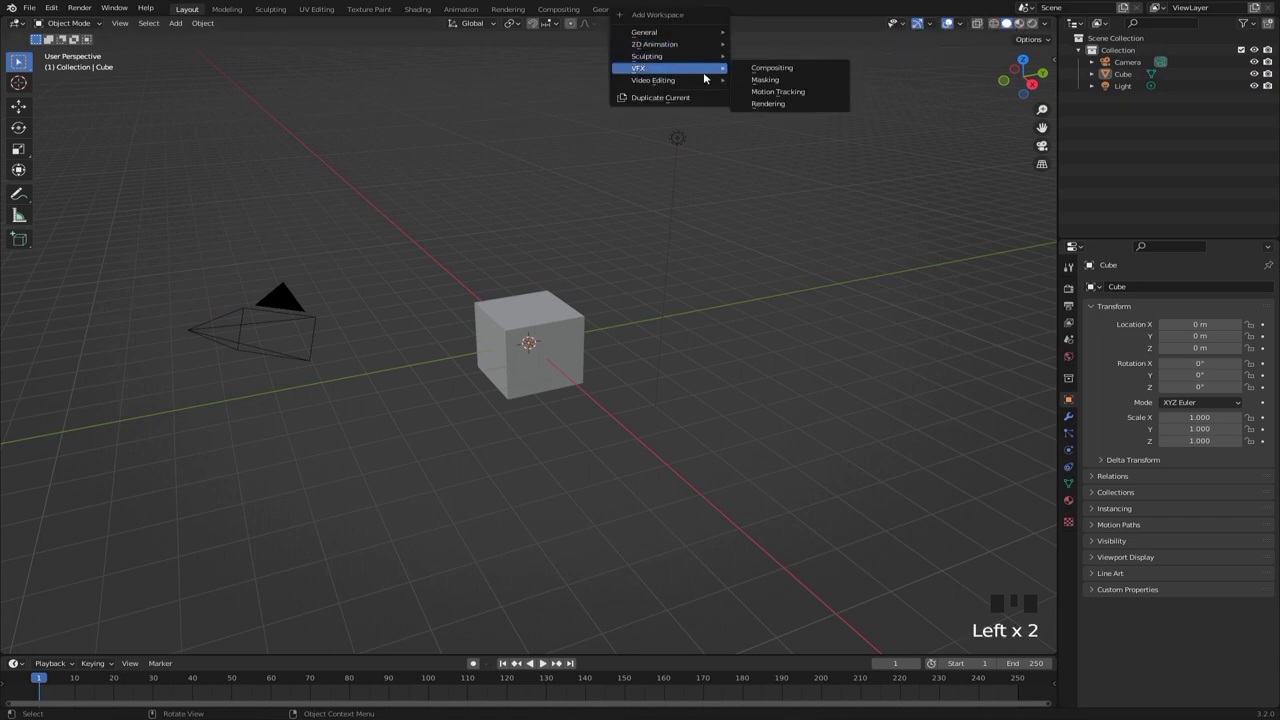
click(773, 93)
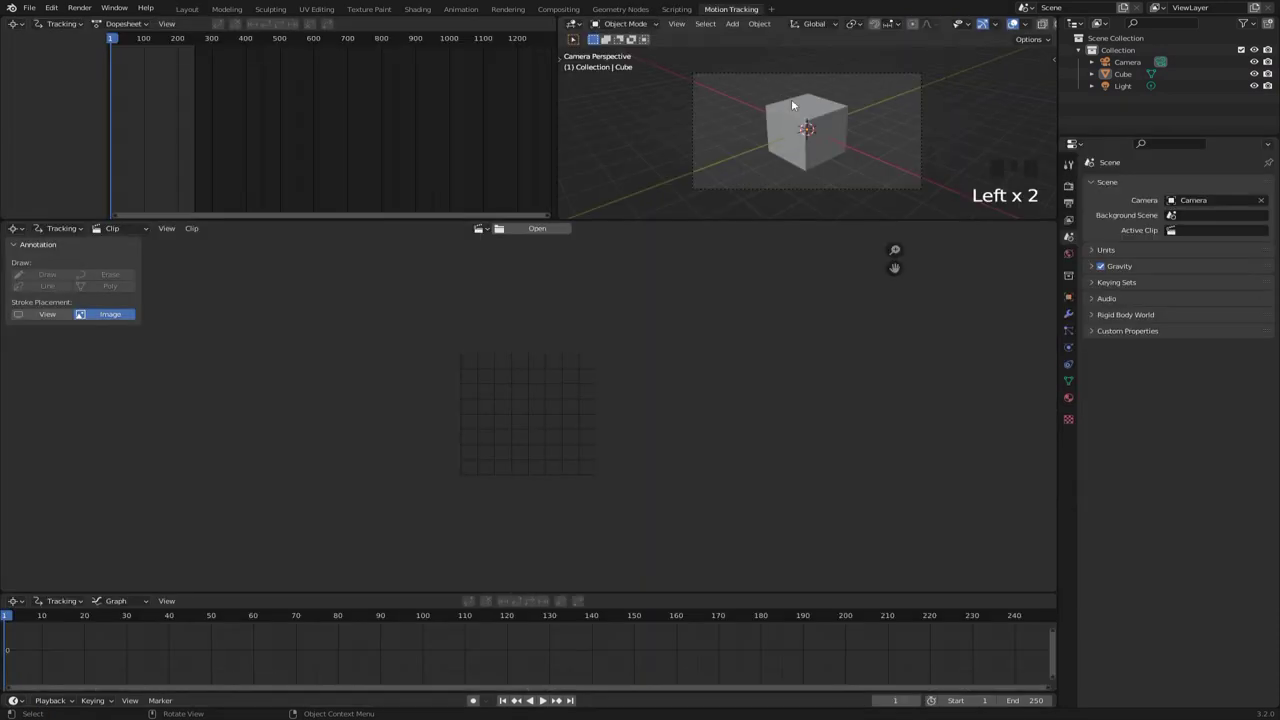
click(526, 229)
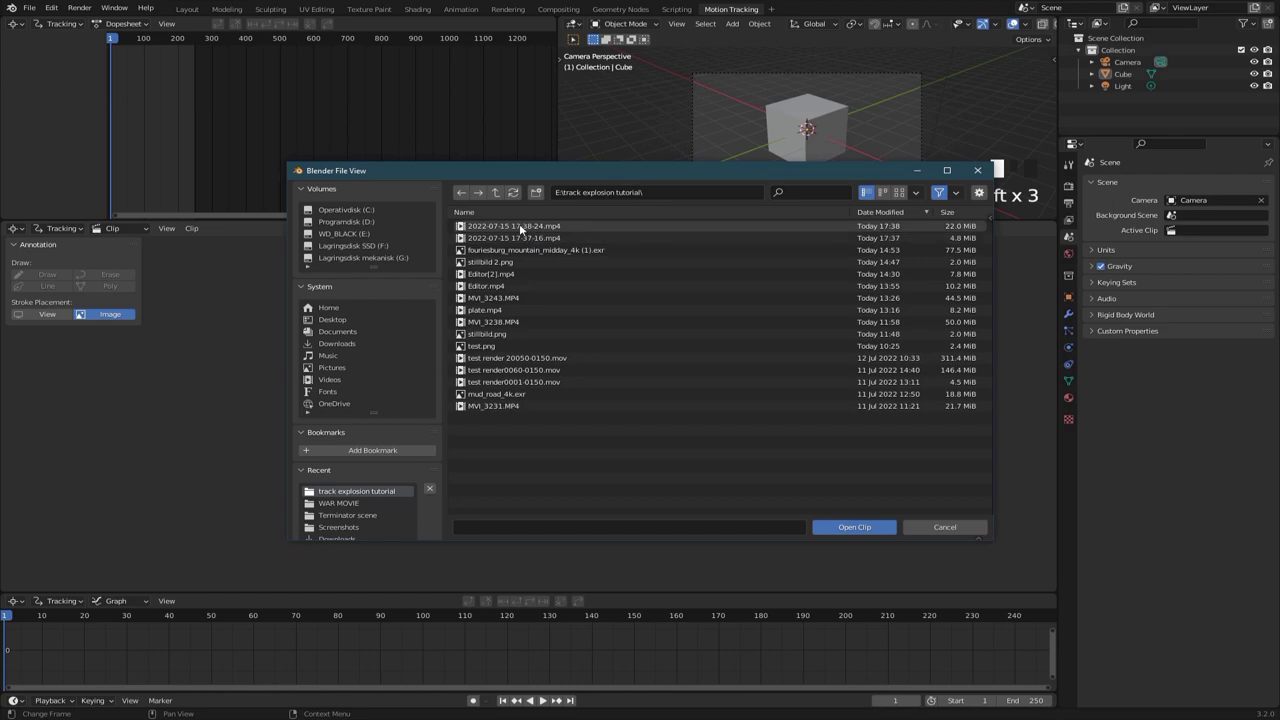
double_click(519, 229)
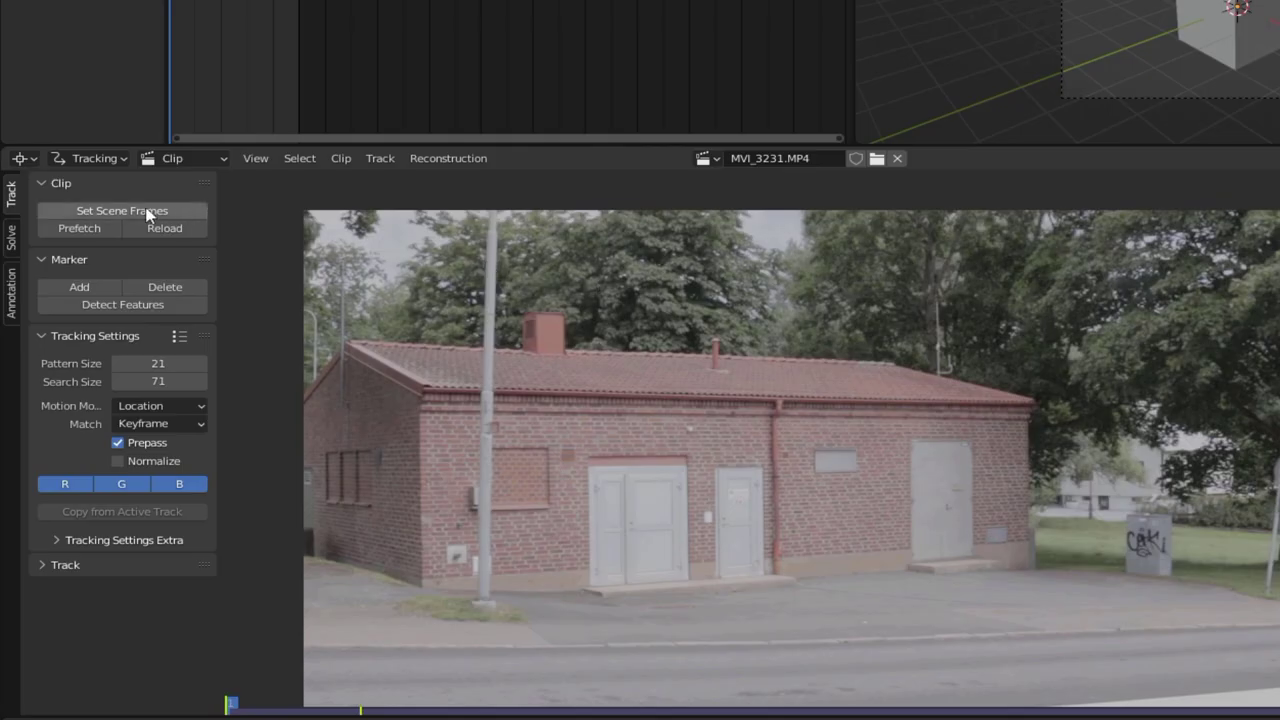
Step: Match the scene frame range to the clip and prefetch the footage, ending on frame 1
click(147, 211)
click(80, 230)
drag(180, 622, 372, 624)
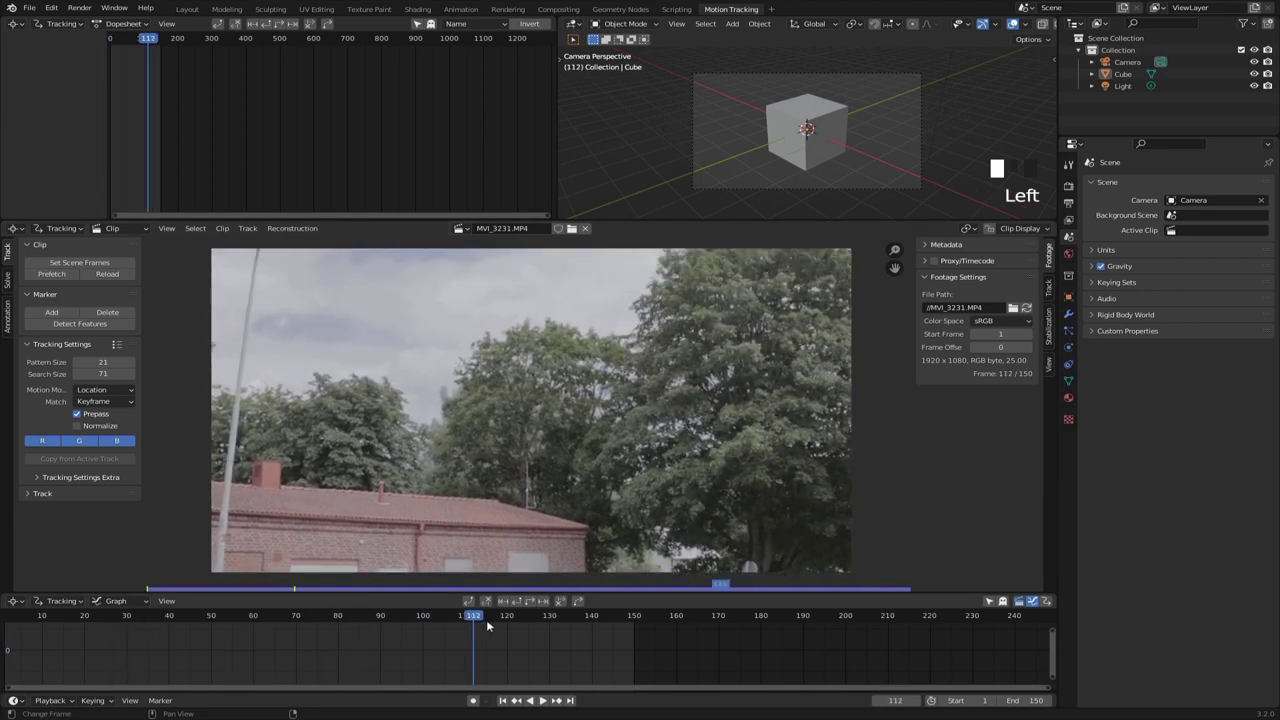
click(503, 700)
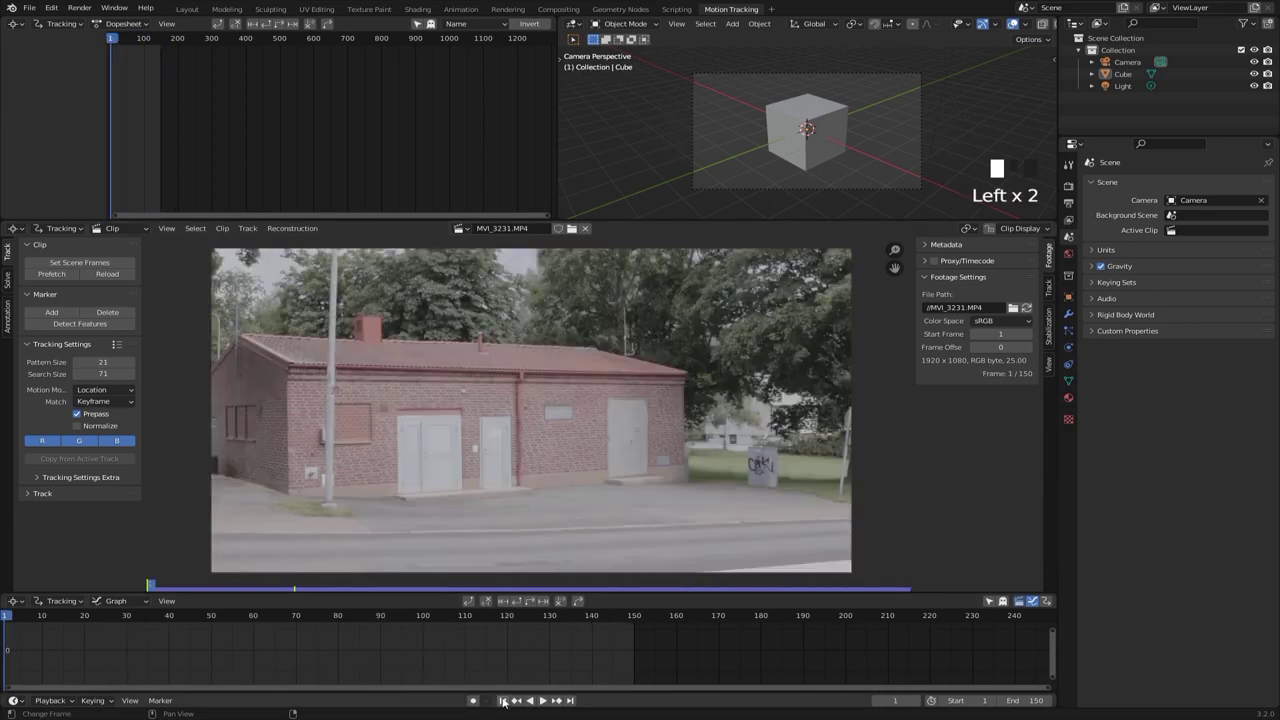
key(Left)
key(Left)
Step: Detect features over the whole first frame with a threshold of 0 and track them forward to frame 150
click(88, 324)
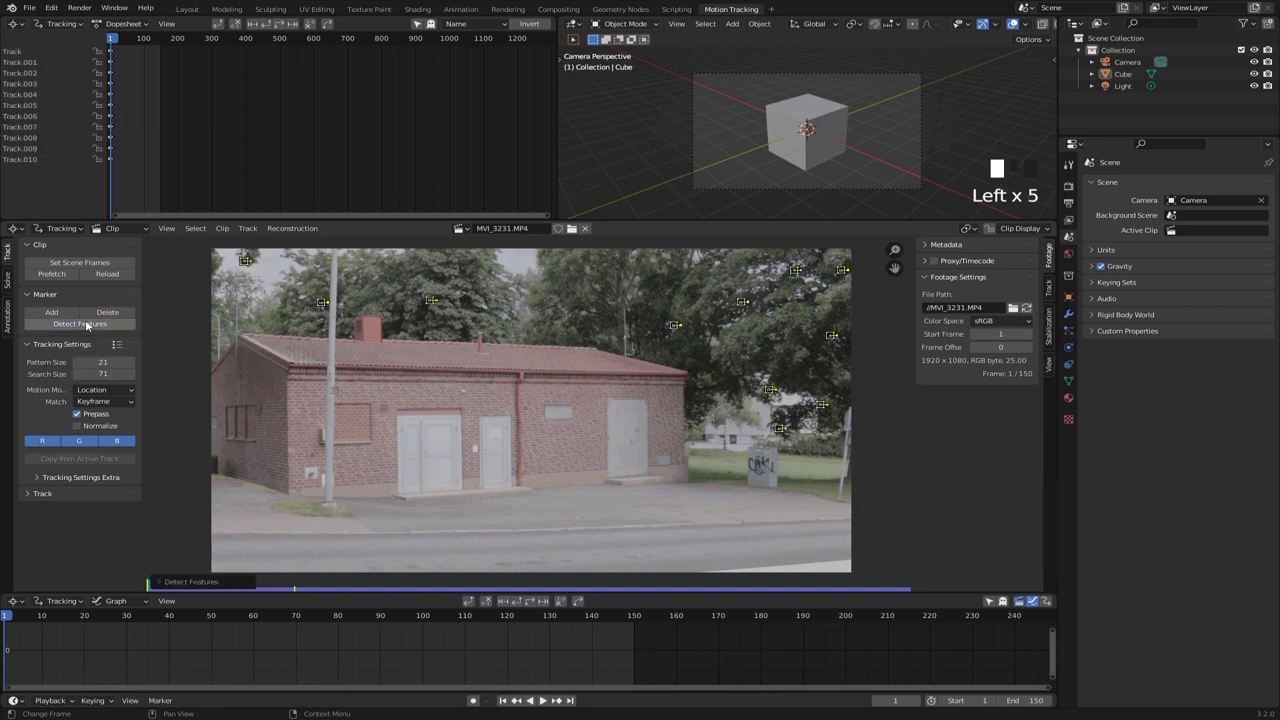
click(166, 584)
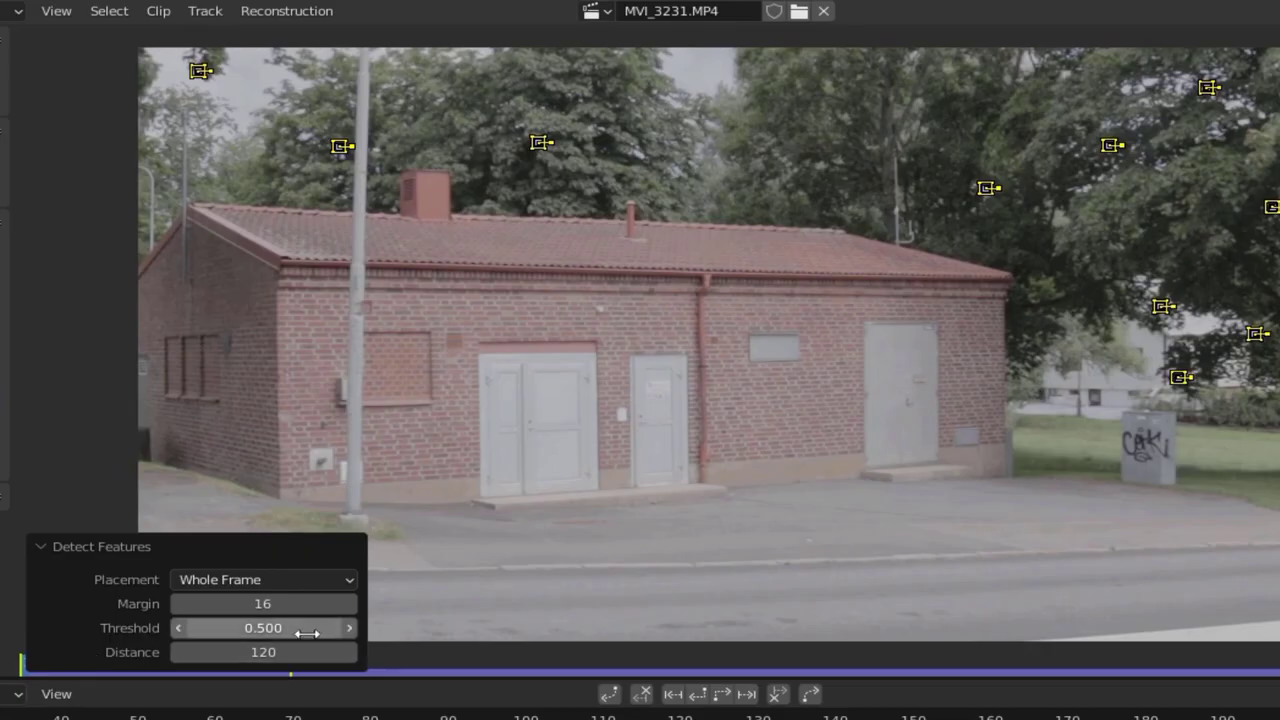
drag(303, 632, 220, 632)
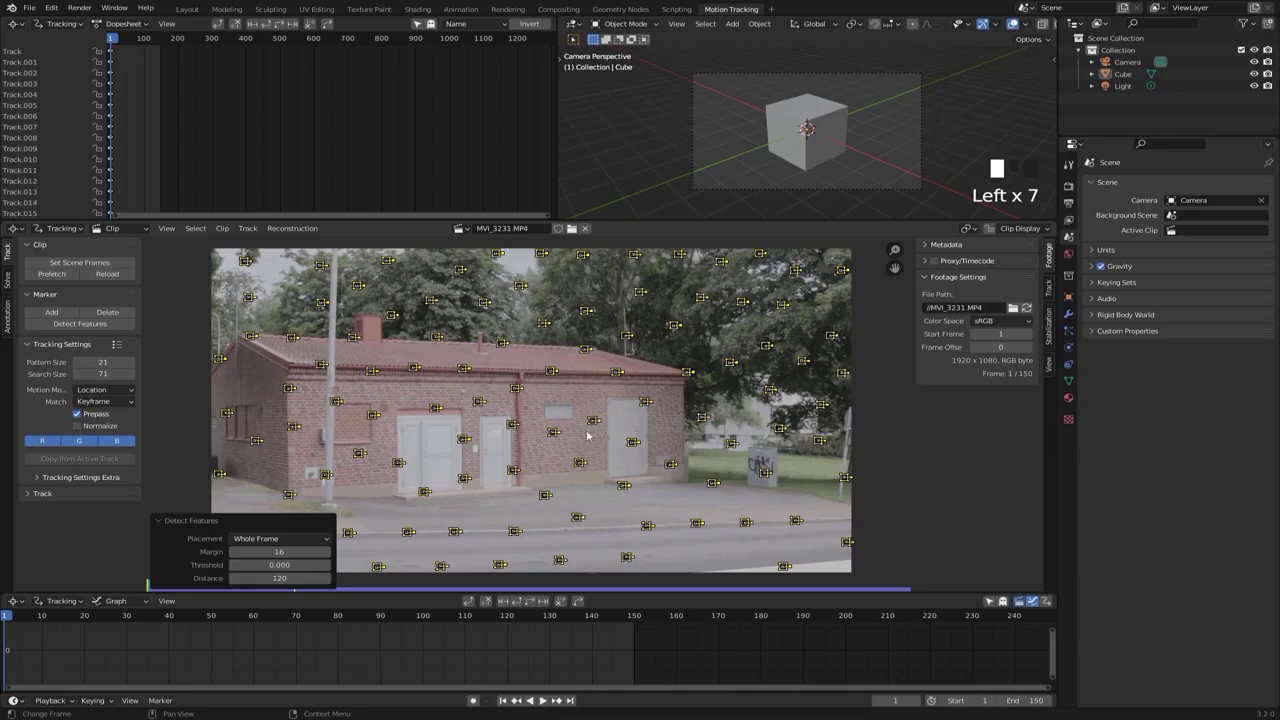
click(530, 601)
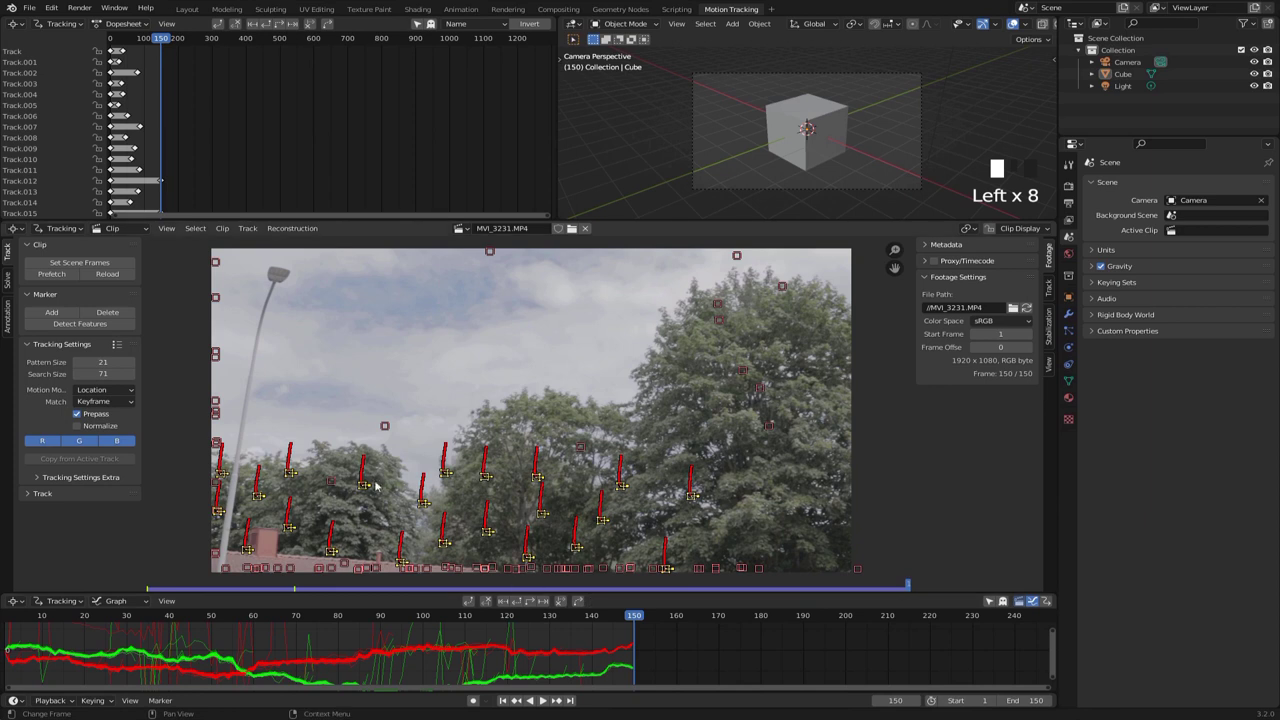
Step: Detect features again on frame 150 and track them backwards to frame 1, leaving all markers deselected
click(83, 327)
click(517, 601)
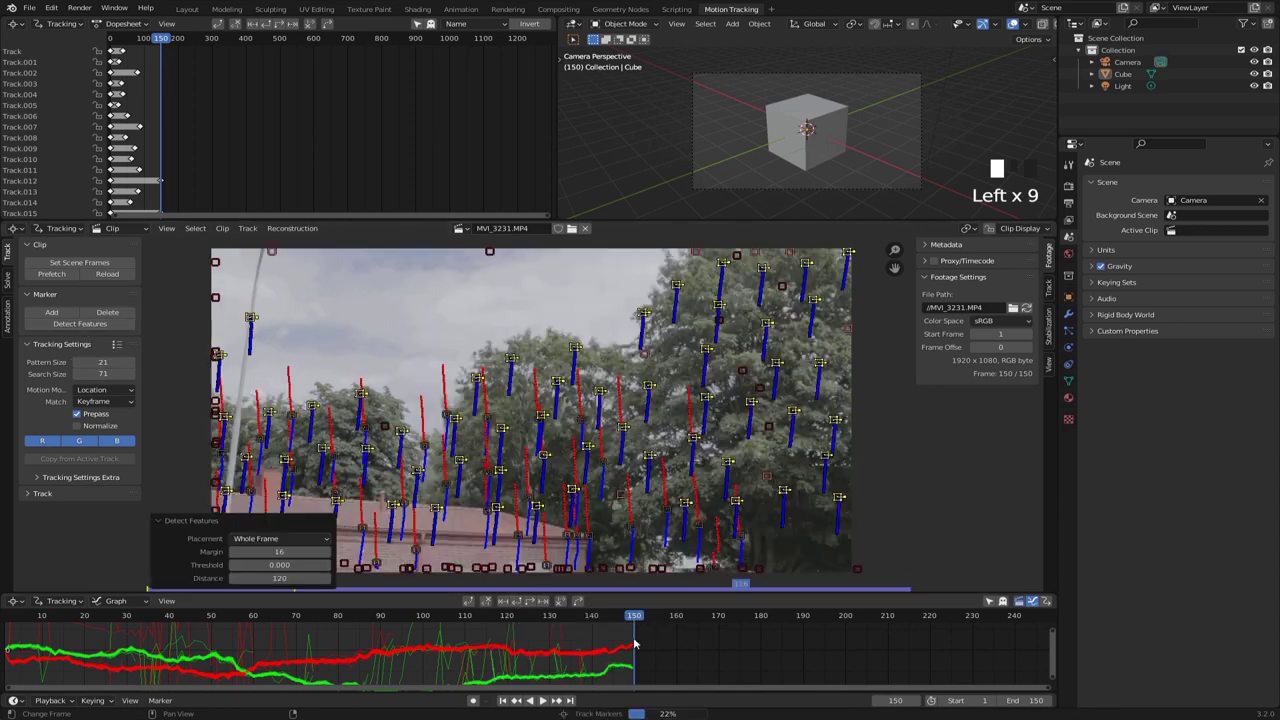
click(913, 455)
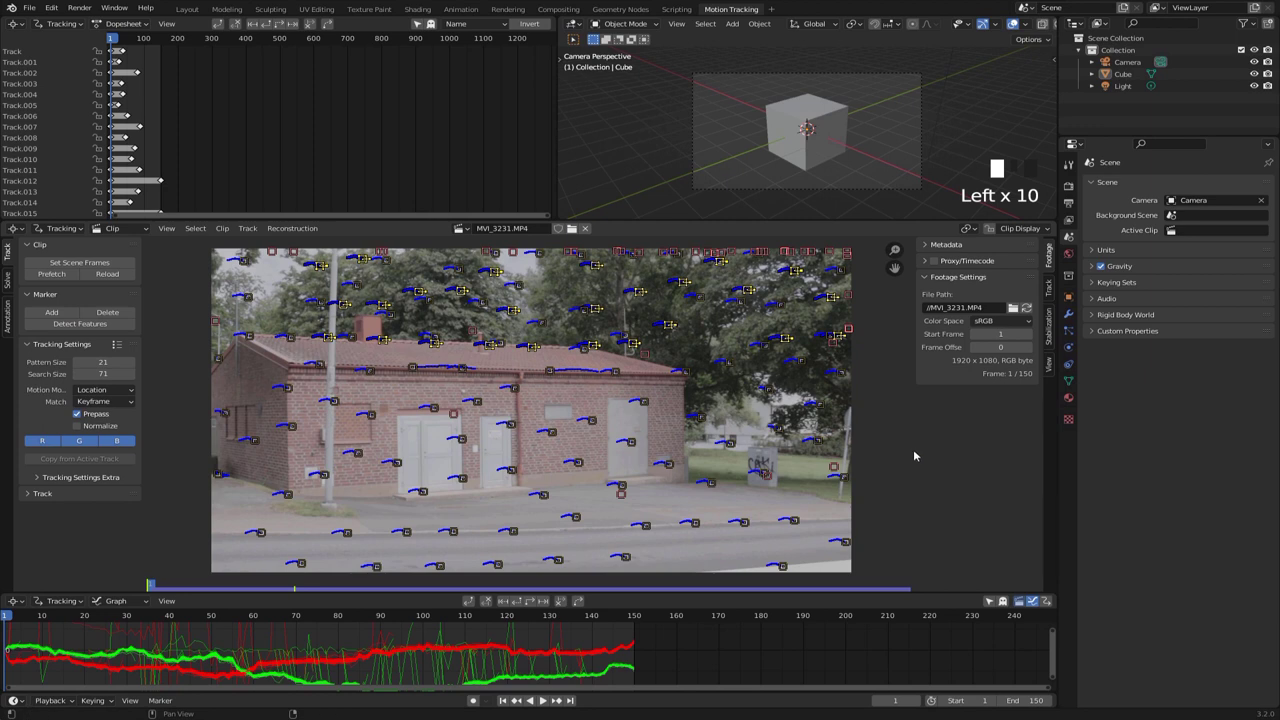
double_click(669, 399)
click(565, 397)
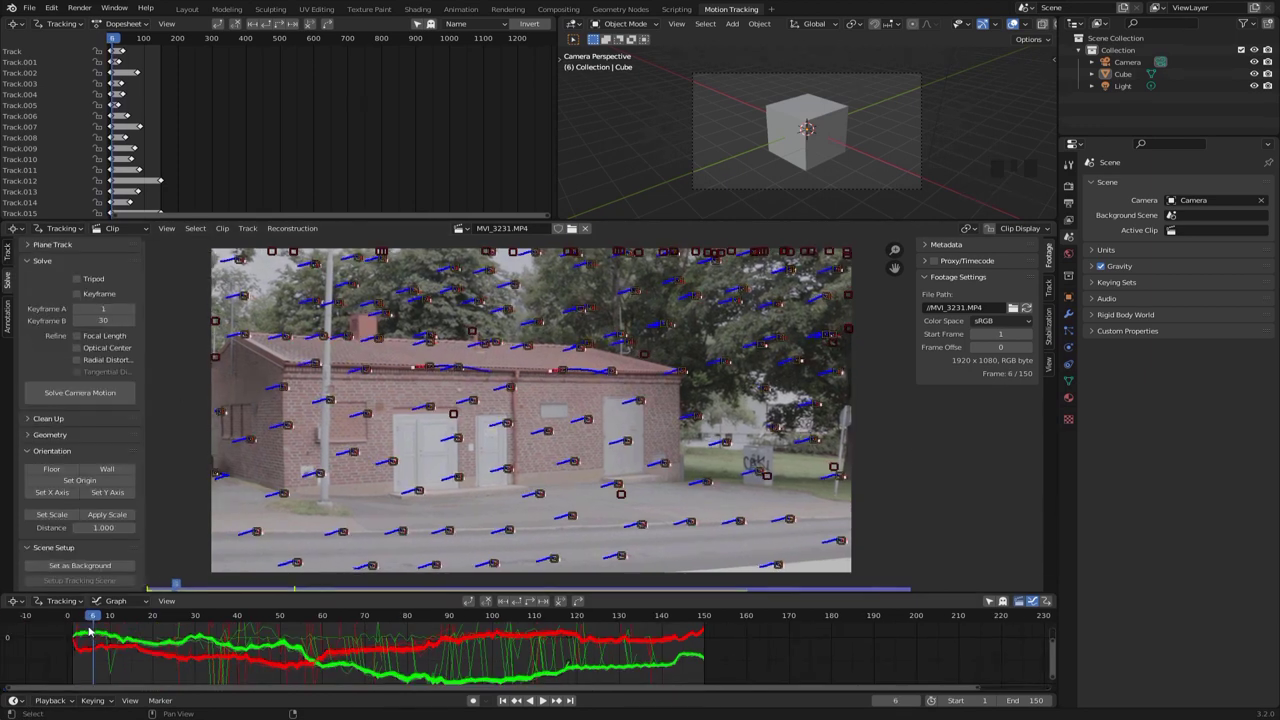
Step: Examine the marker tracks around the building's lower corner over frames 6 to 8 for tracks that slip
drag(91, 627, 110, 619)
scroll(415, 447, up, 6)
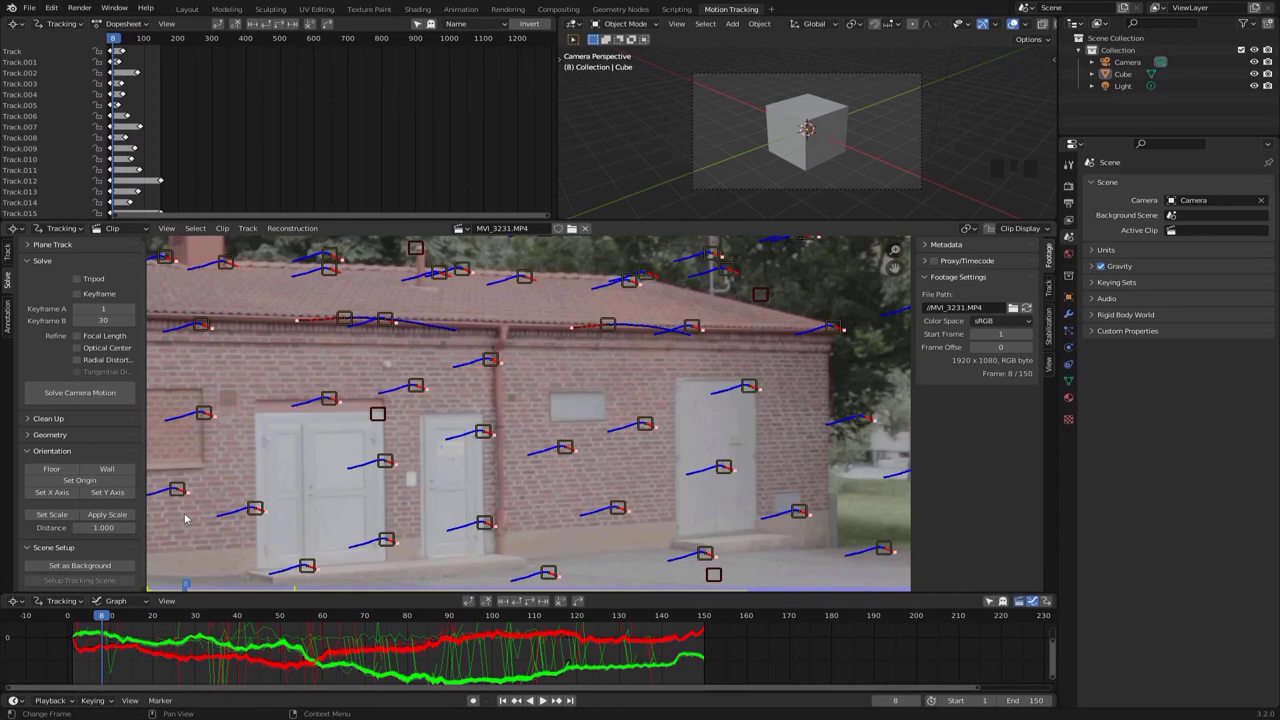
middle_drag(414, 446, 440, 461)
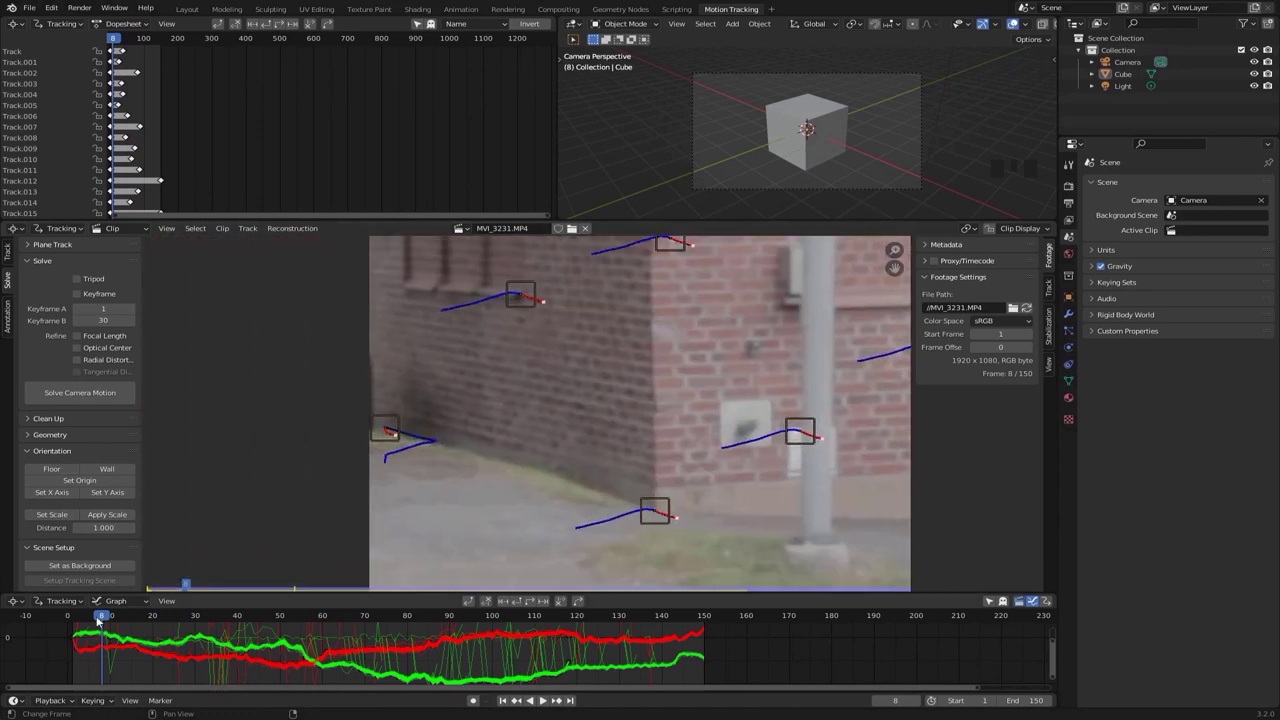
mouse_move(100, 619)
mouse_down()
mouse_move(148, 617)
mouse_move(94, 614)
mouse_up()
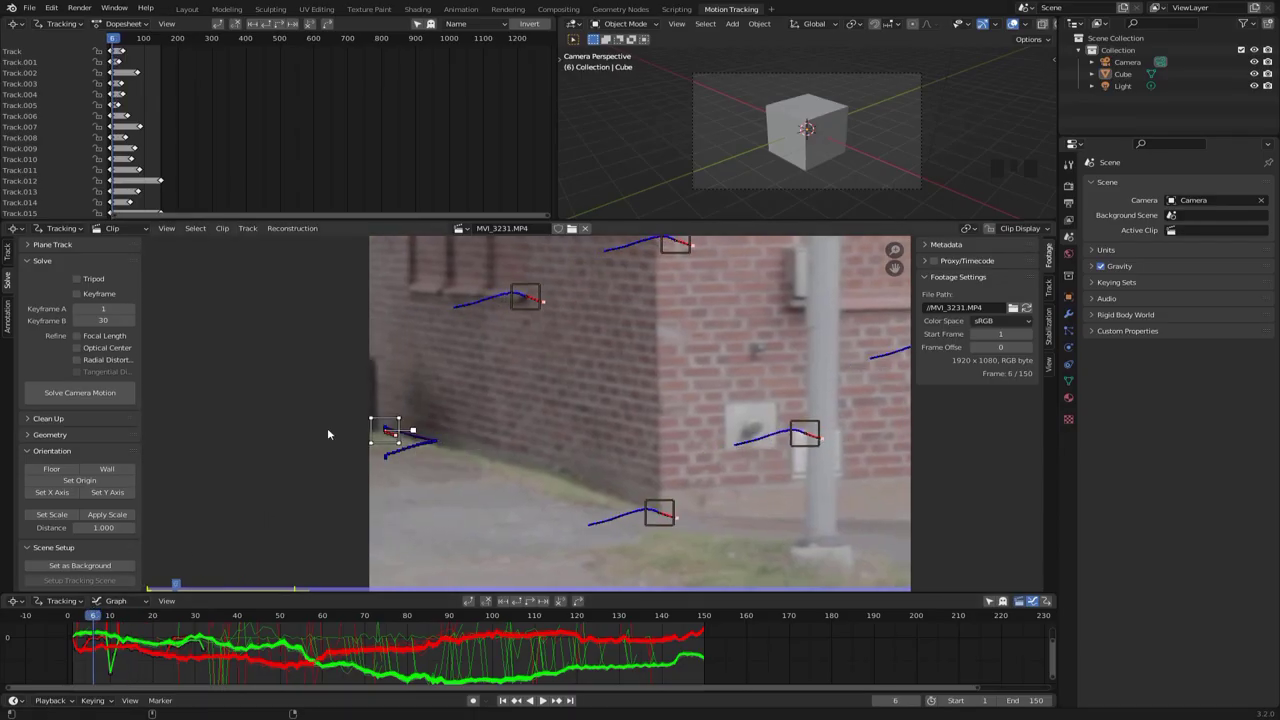
scroll(529, 372, down, 6)
middle_drag(676, 382, 432, 439)
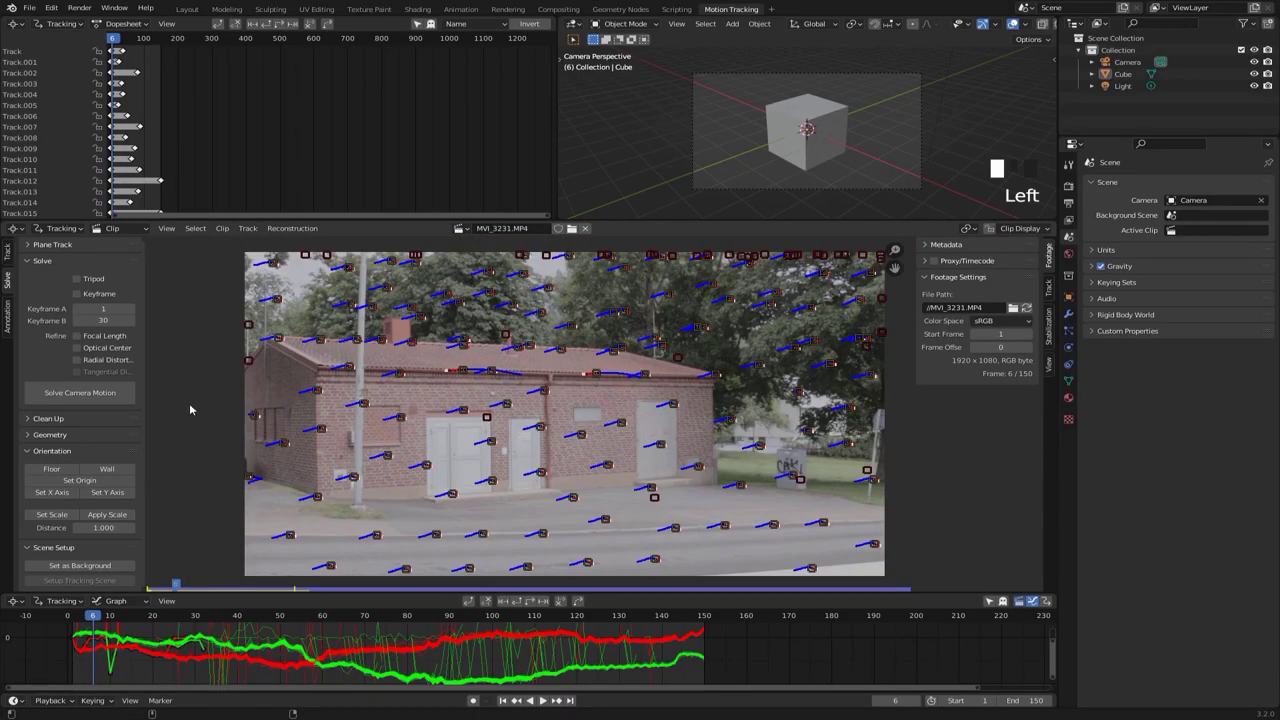
Step: Filter the problematic tracks with a track threshold of 10 and delete them
click(7, 252)
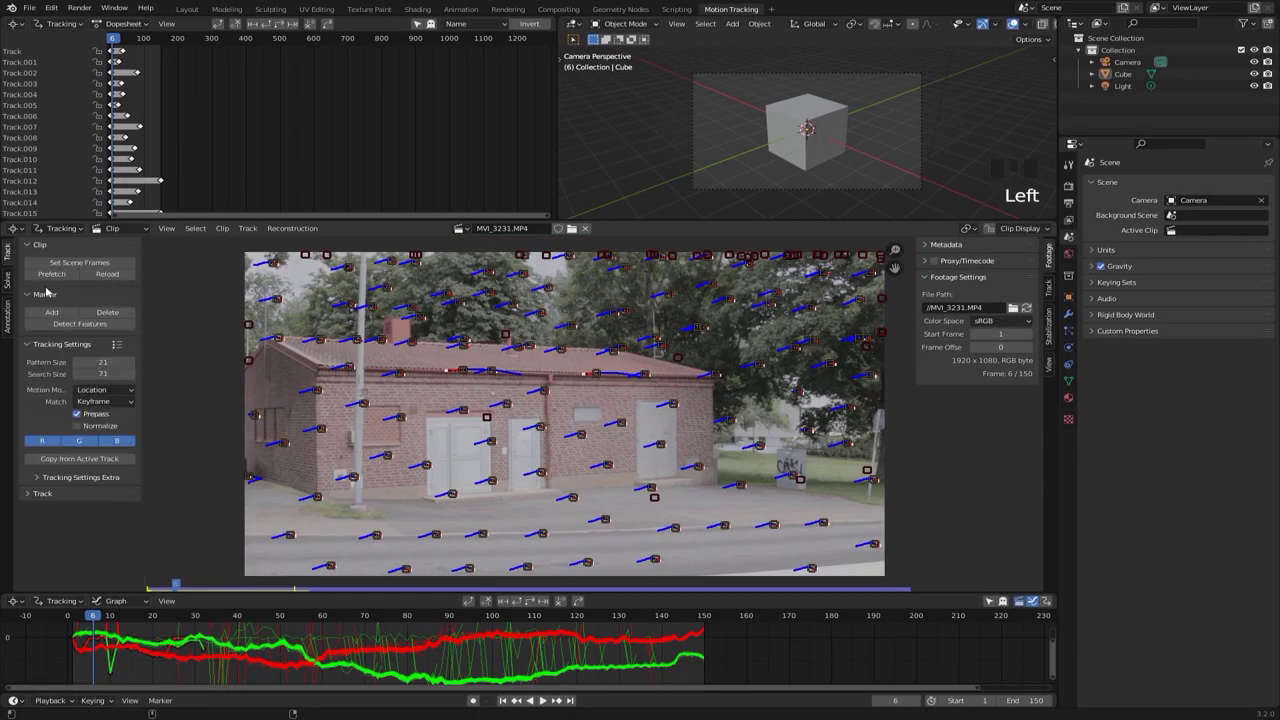
click(6, 282)
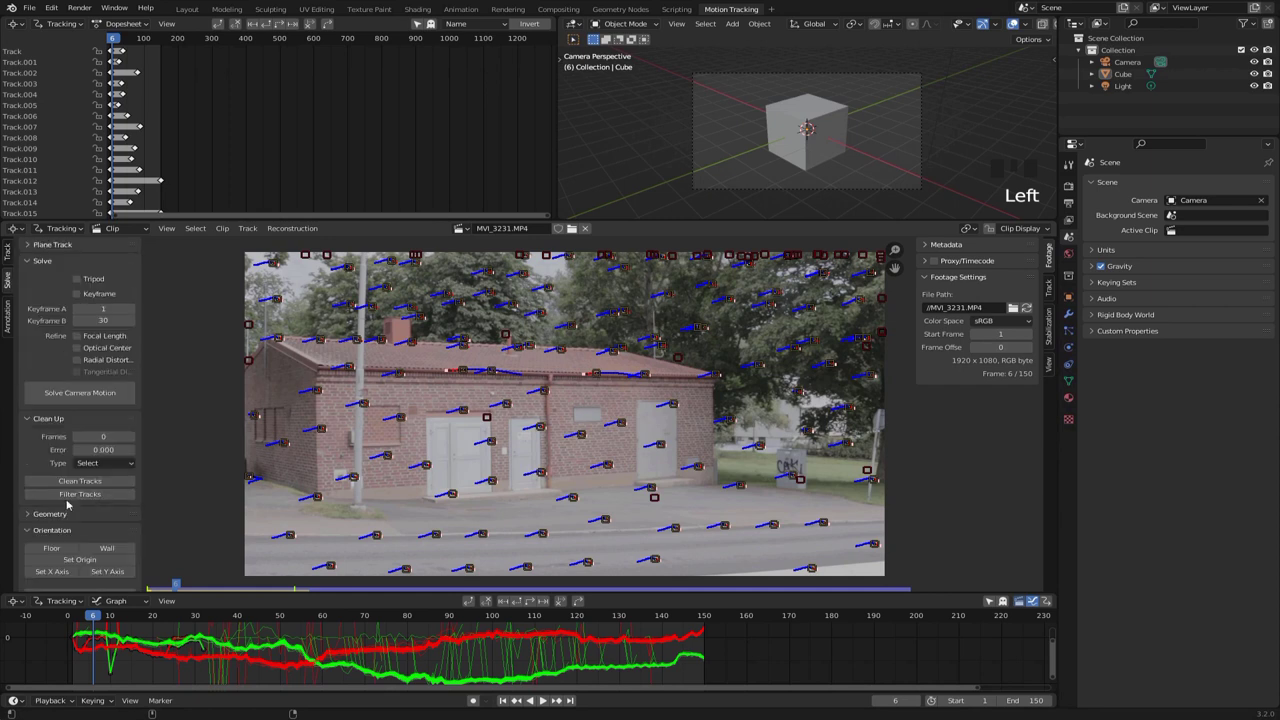
click(57, 494)
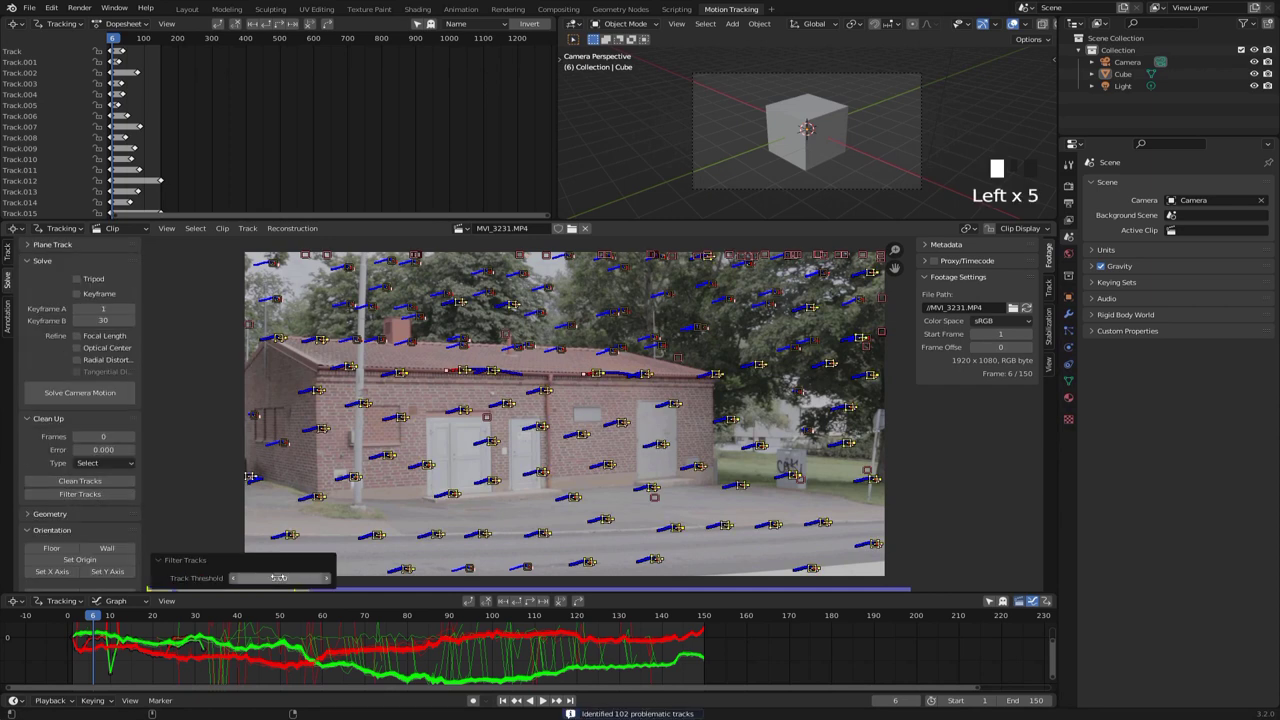
click(277, 578)
text(10)
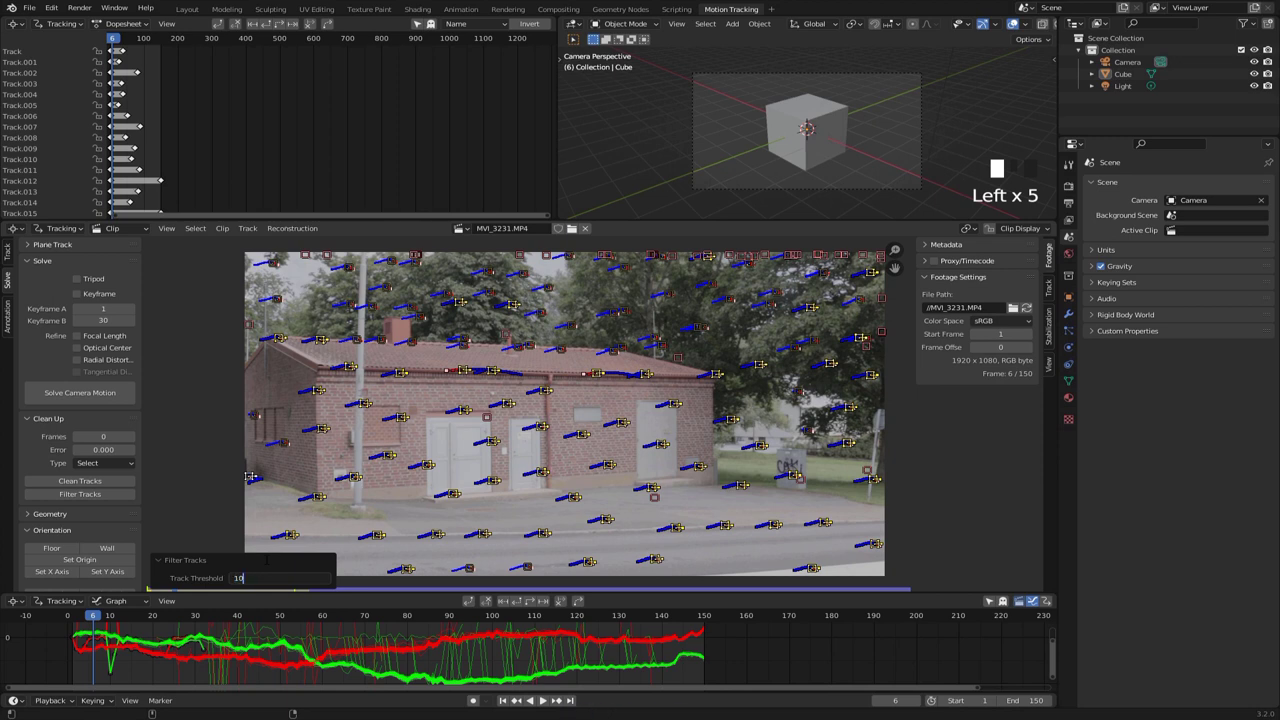
key(Return)
key(x)
click(529, 343)
Step: Solve the camera motion from frame 1 with Tripod enabled and Focal Length, Optical Center and Radial Distortion refined
drag(537, 627, 191, 615)
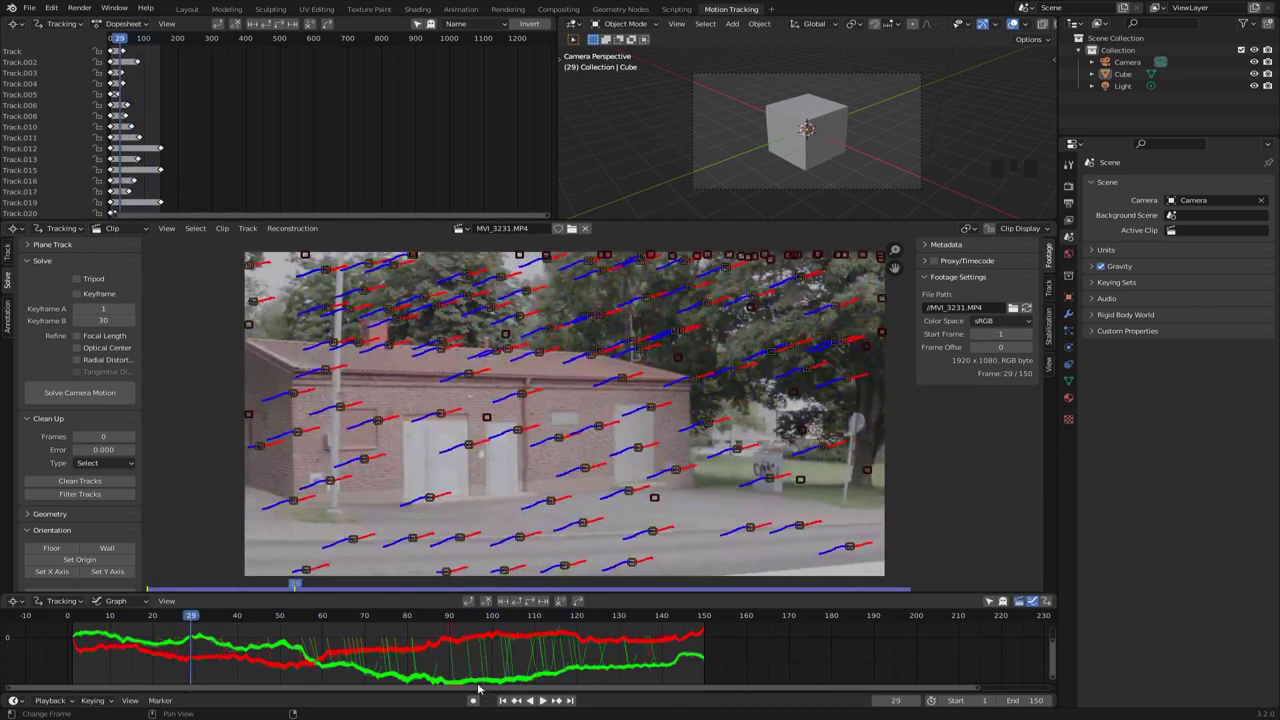
click(502, 700)
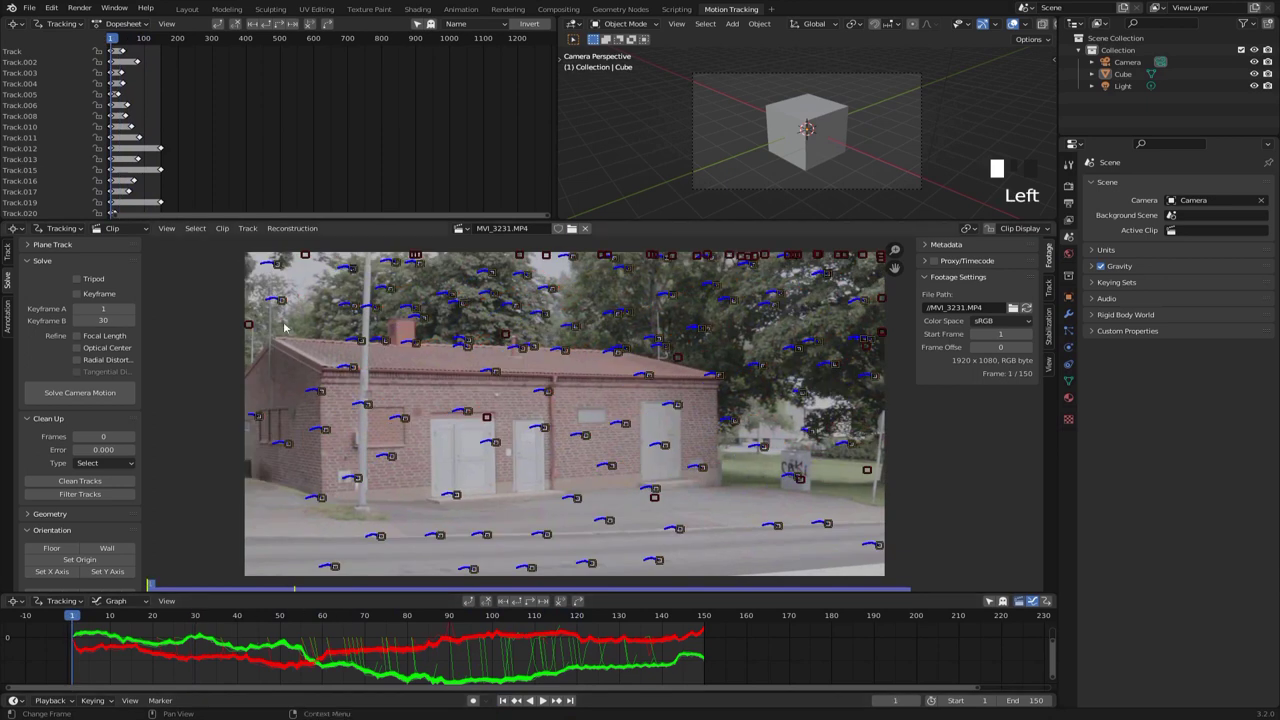
click(77, 279)
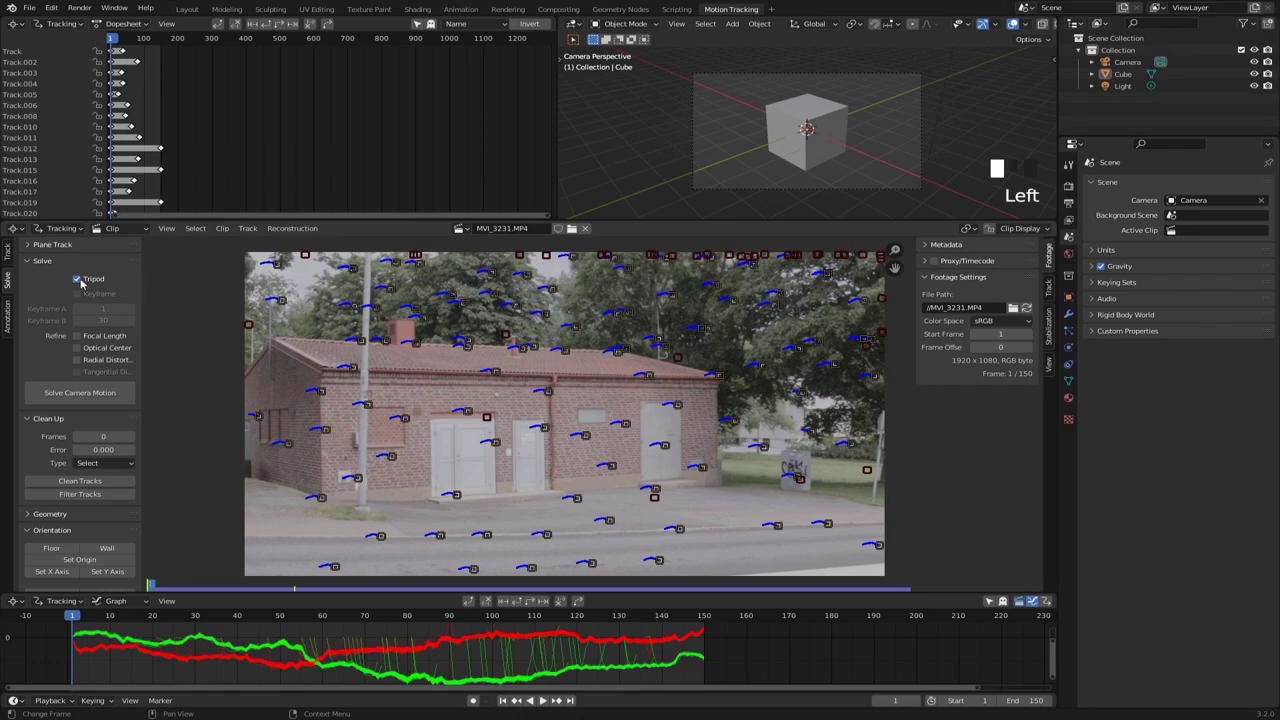
drag(77, 336, 78, 361)
drag(134, 318, 134, 359)
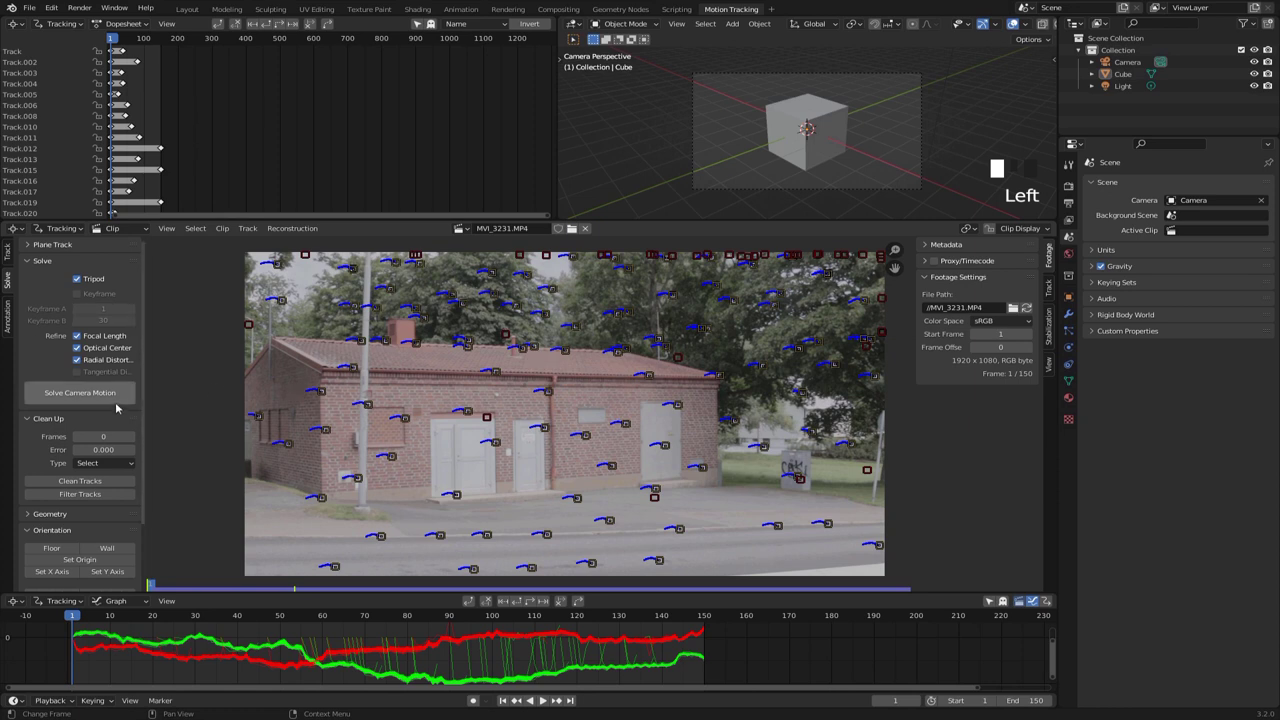
click(66, 406)
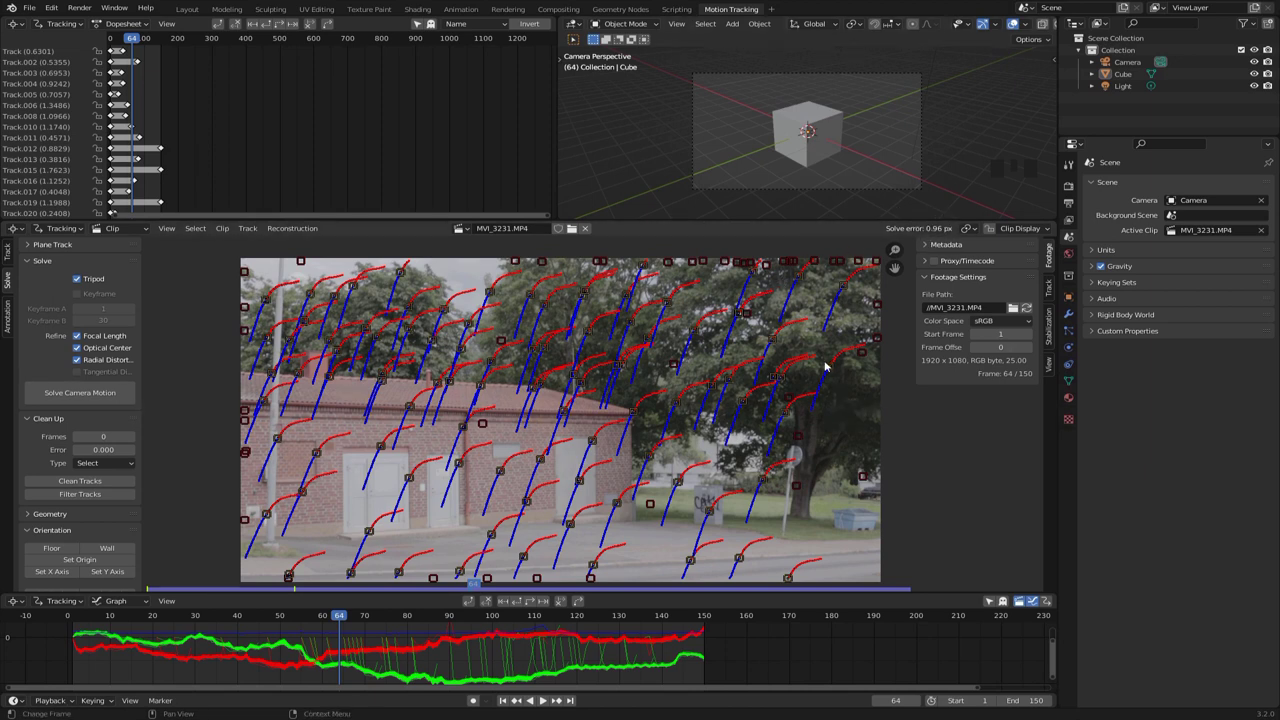
Step: Set the solved clip as the camera background and set up the tracking scene
scroll(800, 375, down, 1)
scroll(943, 233, up, 1)
click(8, 245)
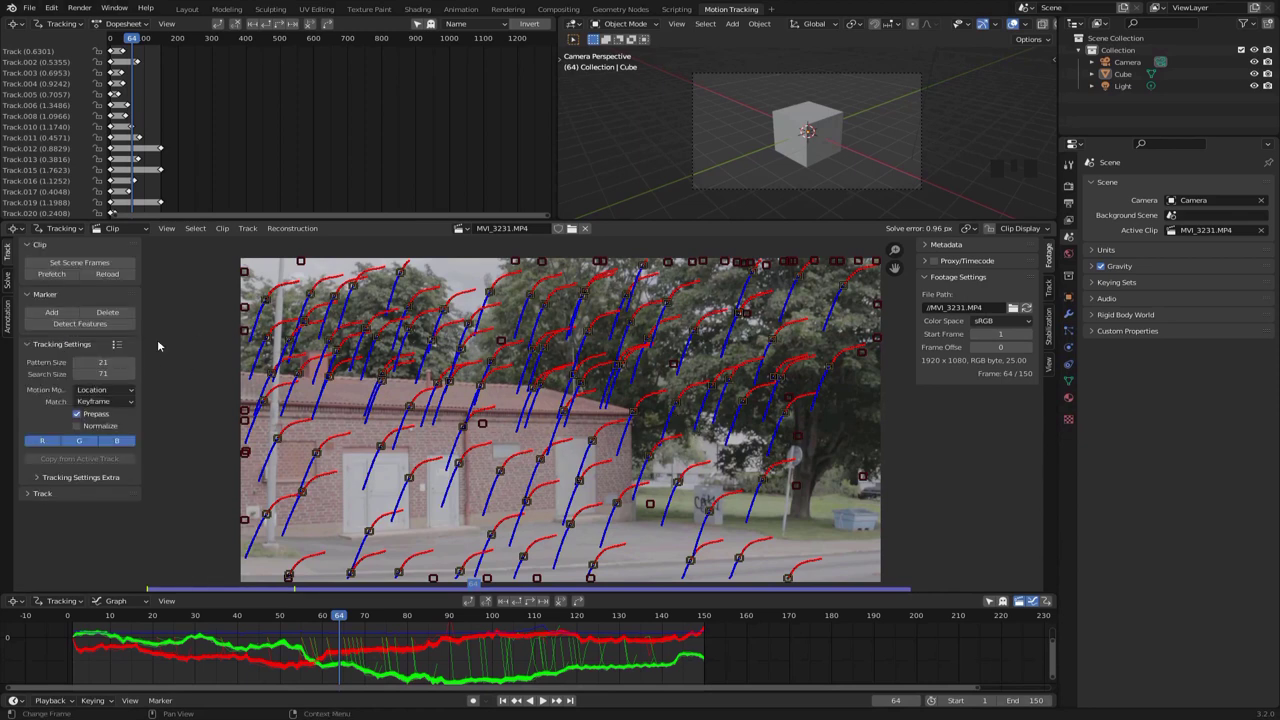
click(8, 279)
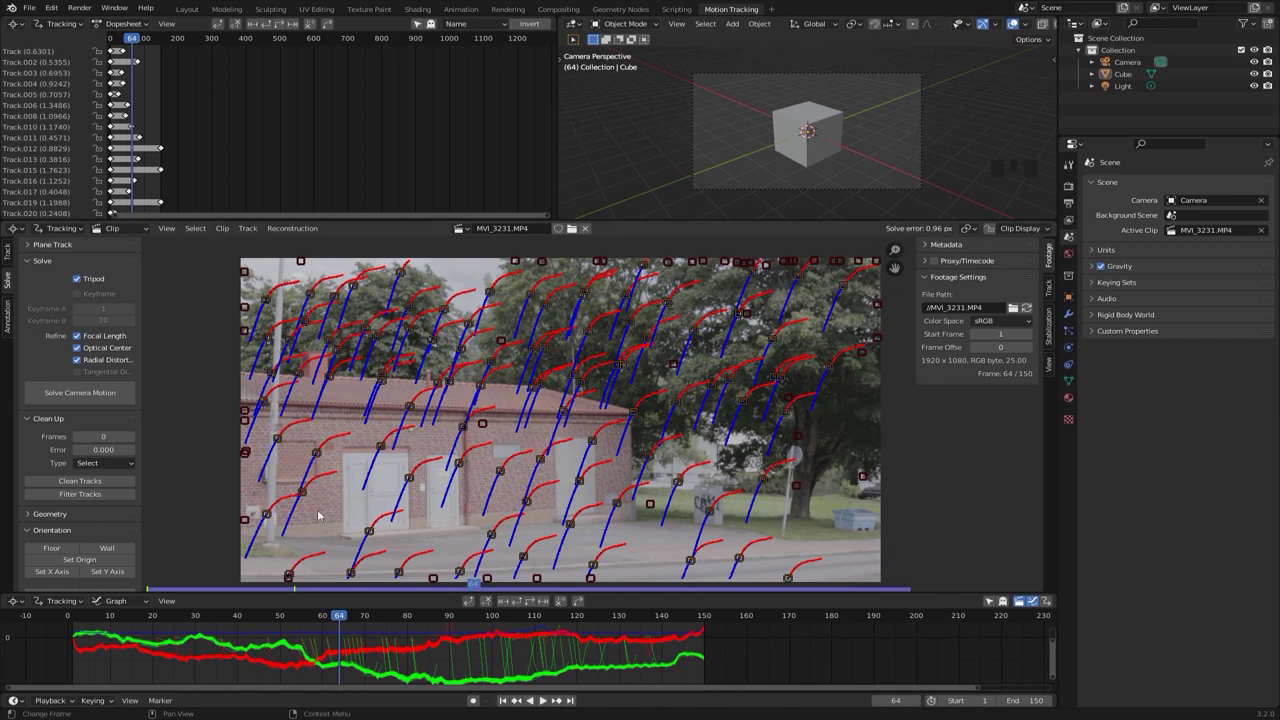
scroll(83, 514, down, 2)
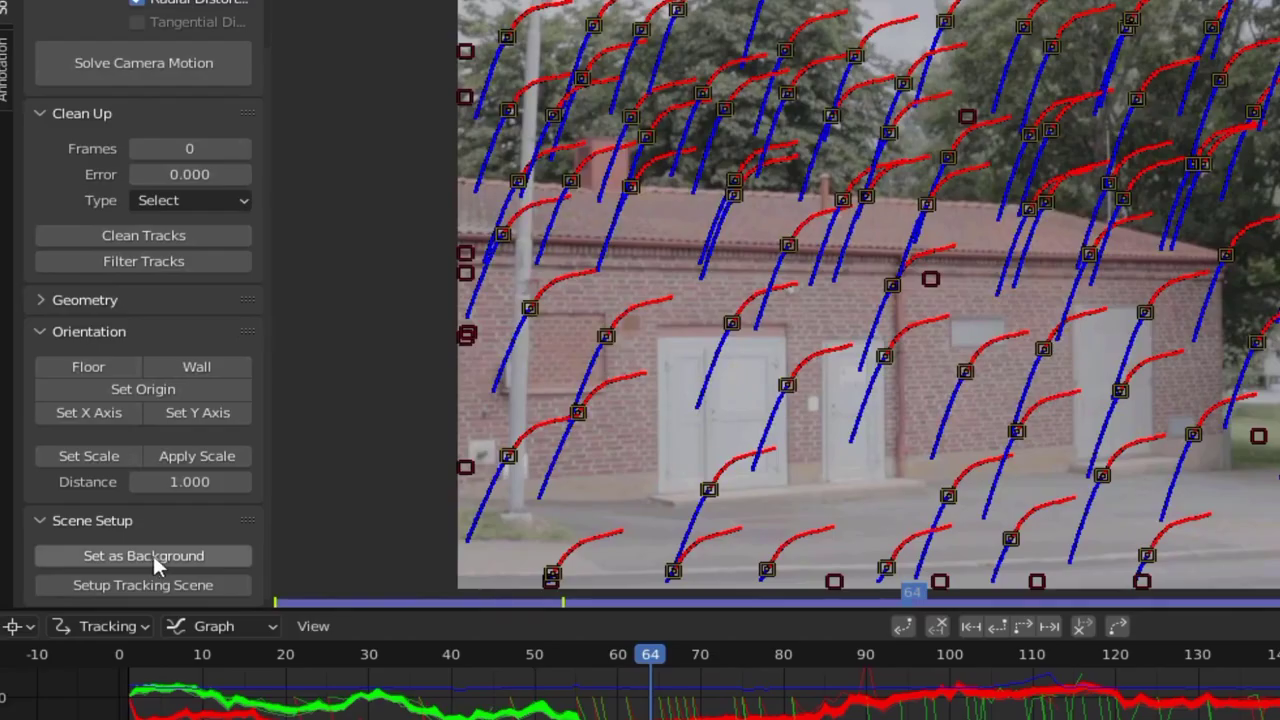
click(152, 558)
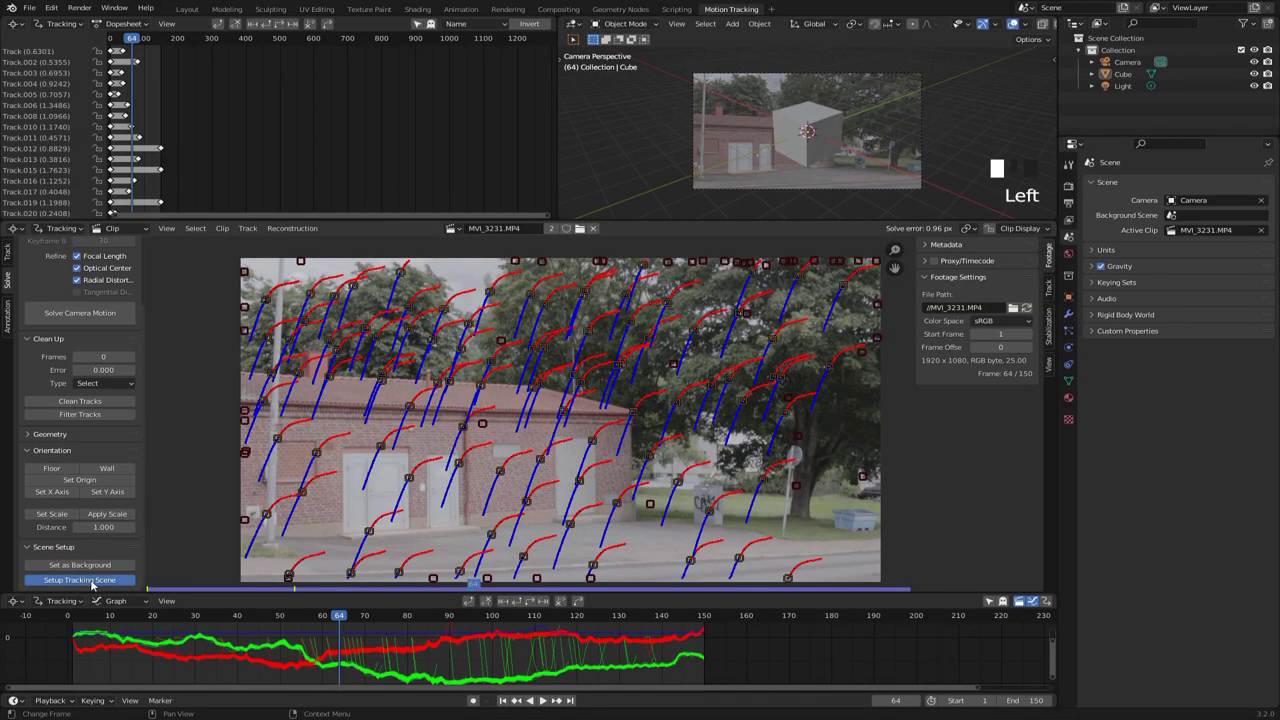
click(90, 580)
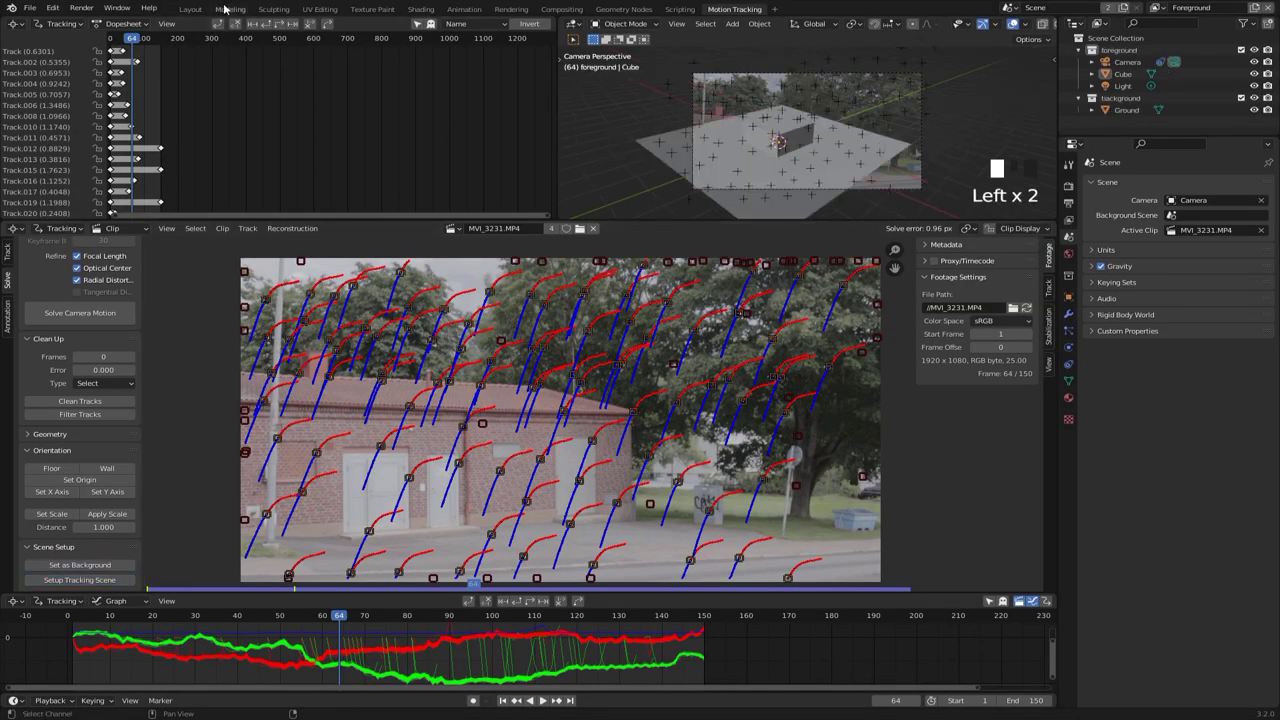
Step: Play the tracked shot through the camera in the Layout workspace to check how the cube follows the footage
click(190, 9)
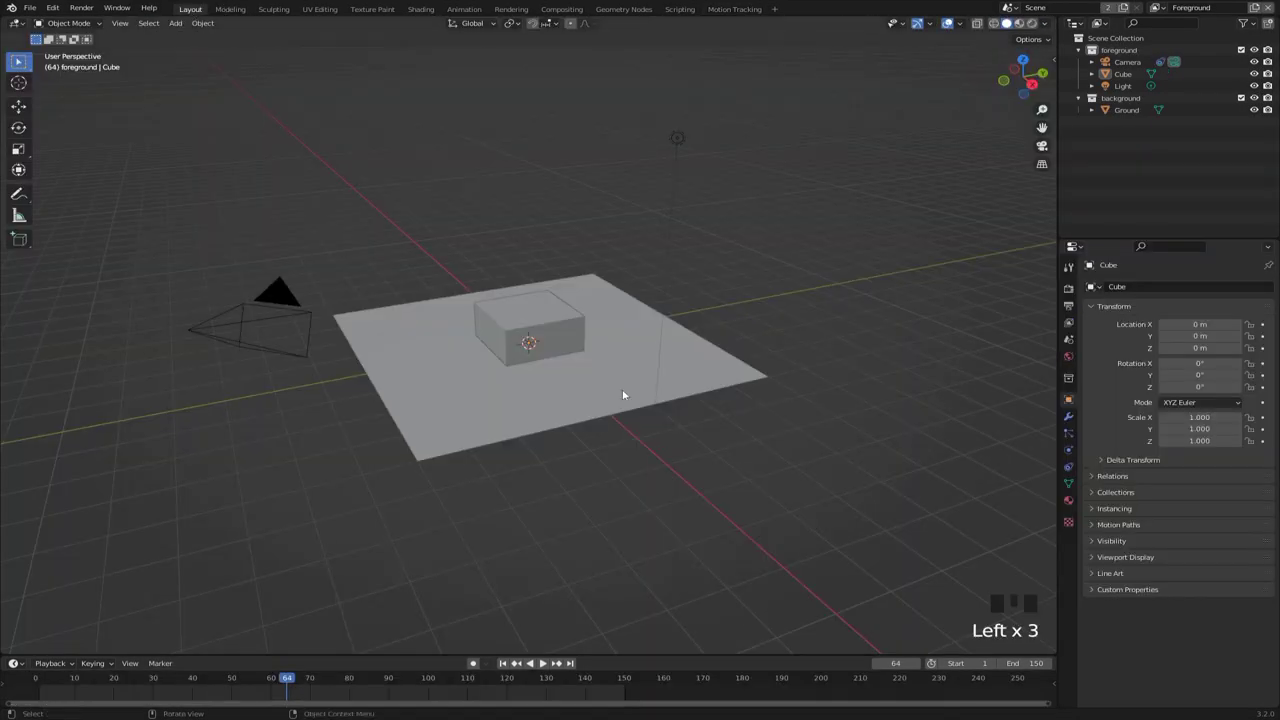
key(KP_0)
scroll(812, 340, up, 3)
shift+middle_drag(812, 340, 766, 363)
key(space)
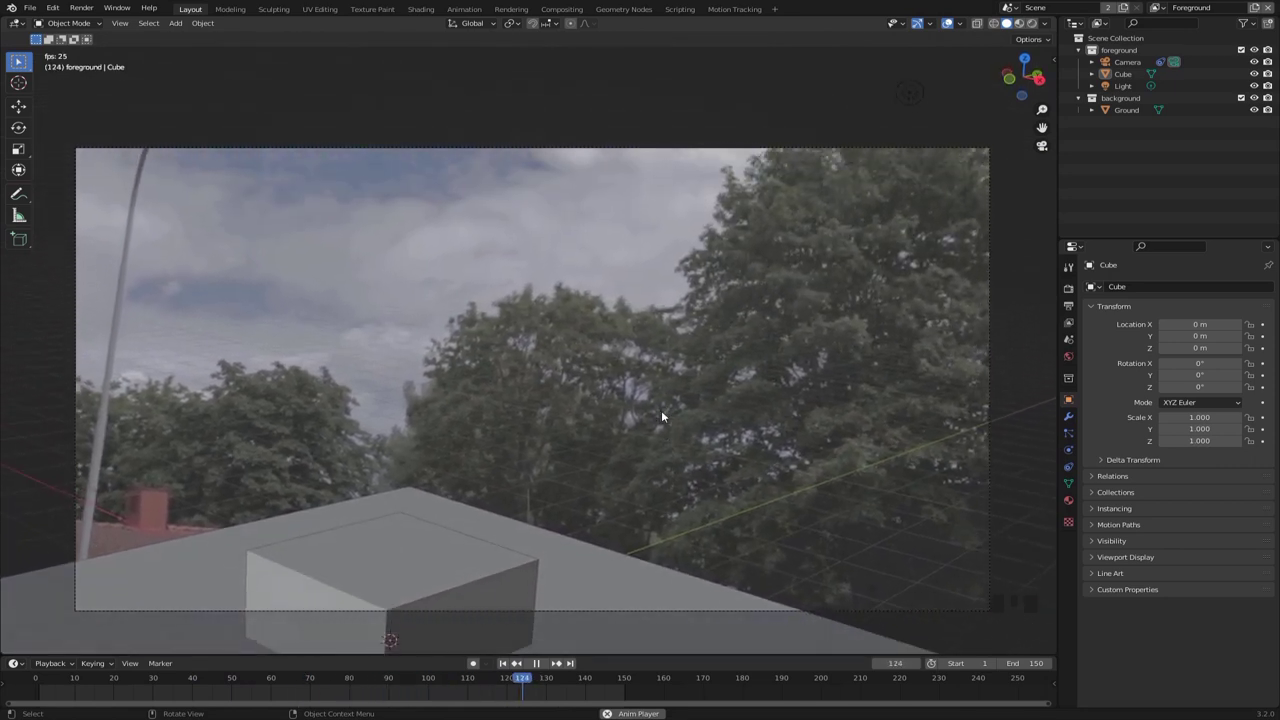
Step: Return to the first frame and set the opacity of the camera's background clip MVI_3231.MP4 to 1.000
key(Left)
key(Left)
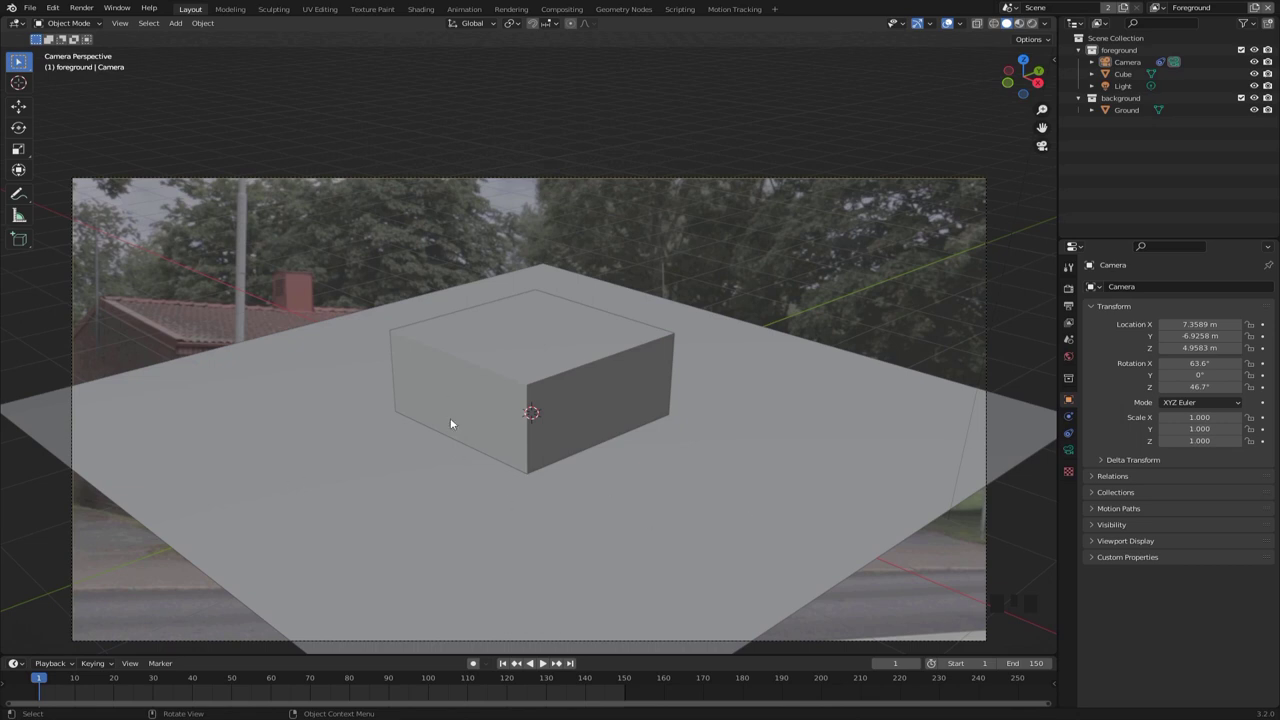
click(983, 300)
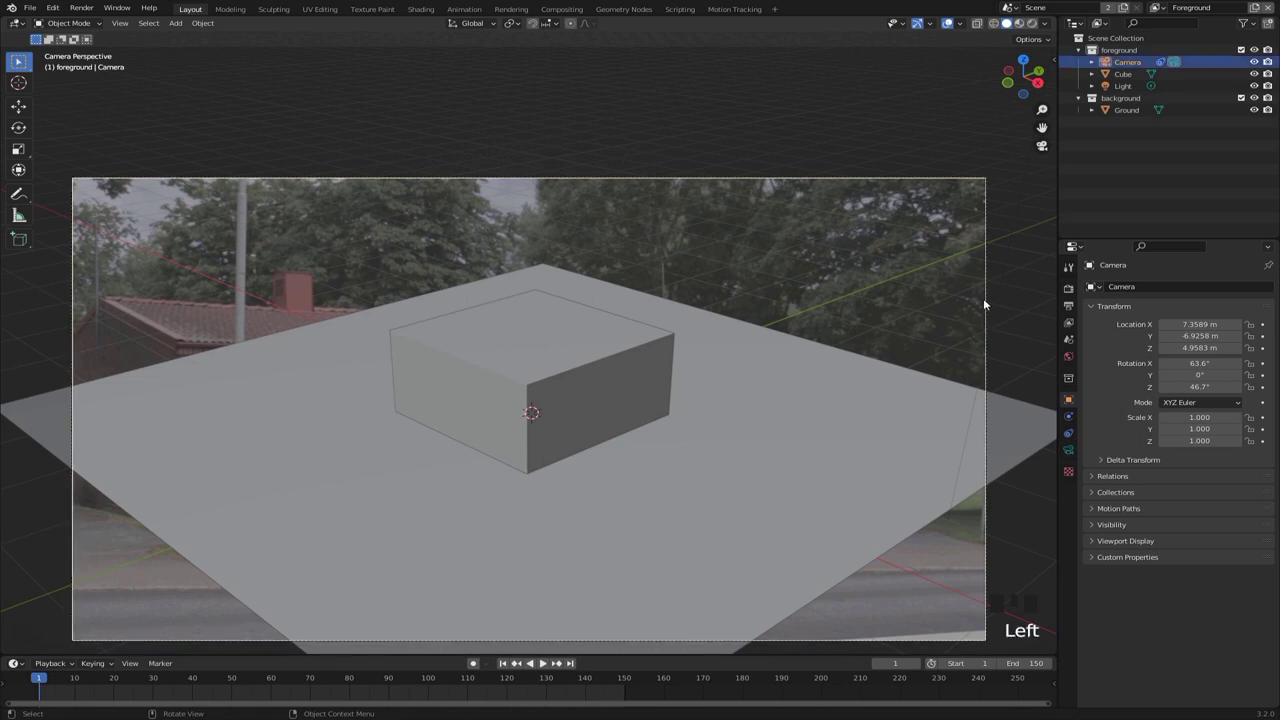
click(1068, 451)
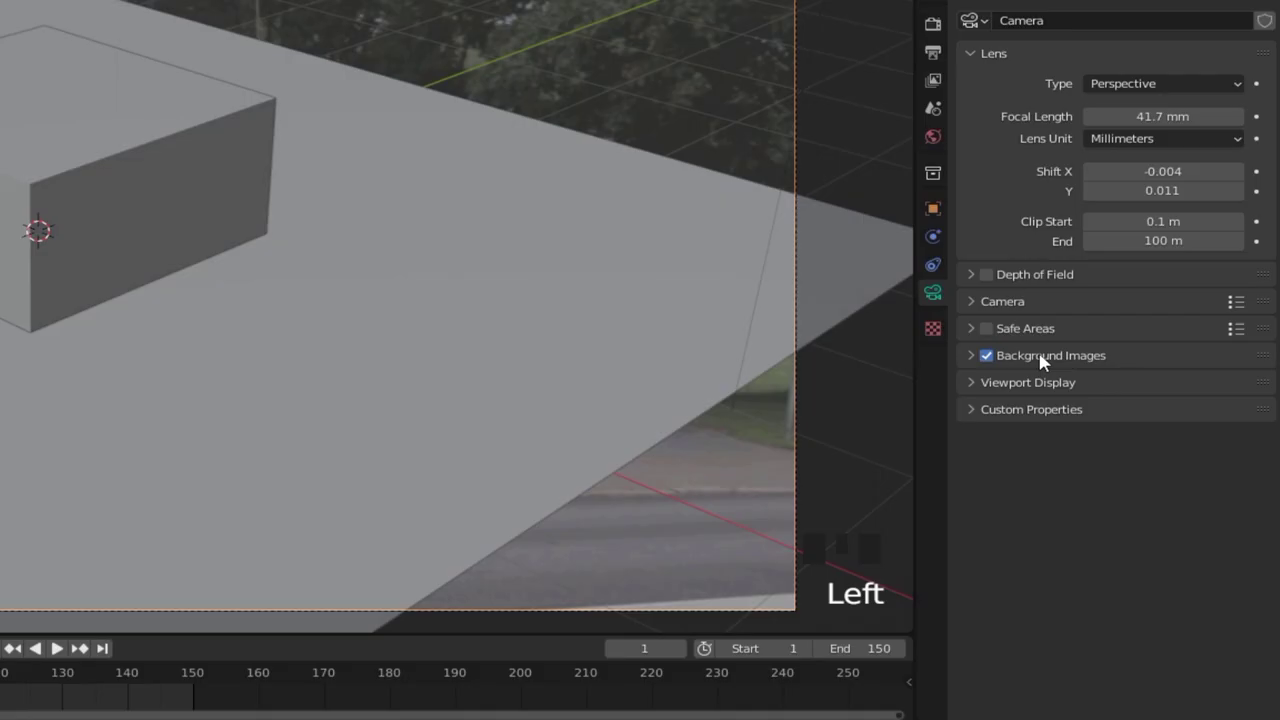
click(1145, 487)
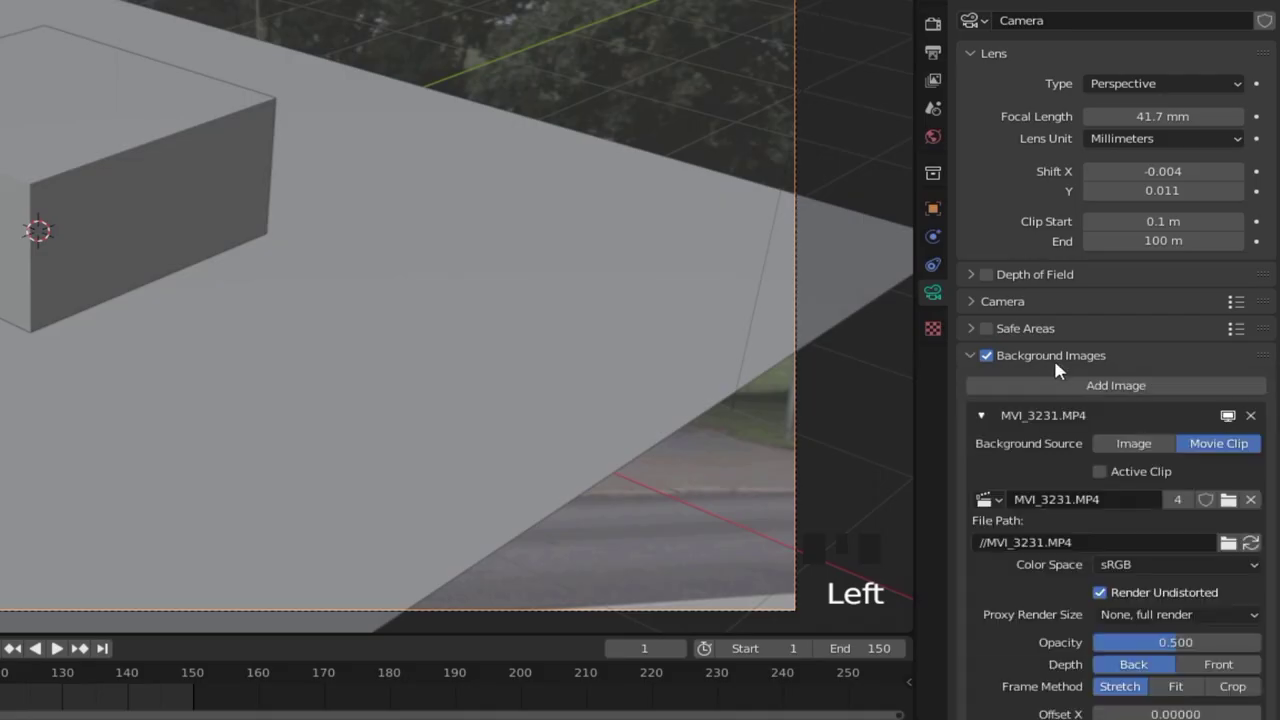
scroll(1157, 583, down, 2)
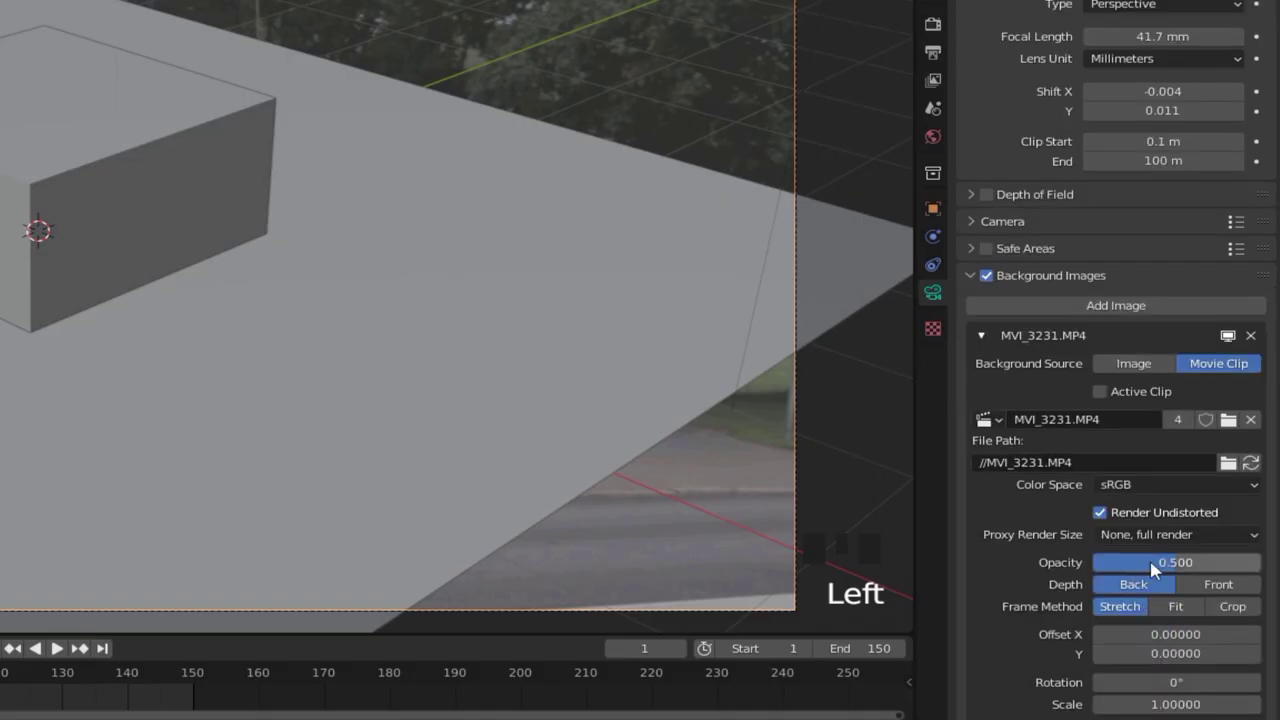
drag(1150, 560, 1206, 560)
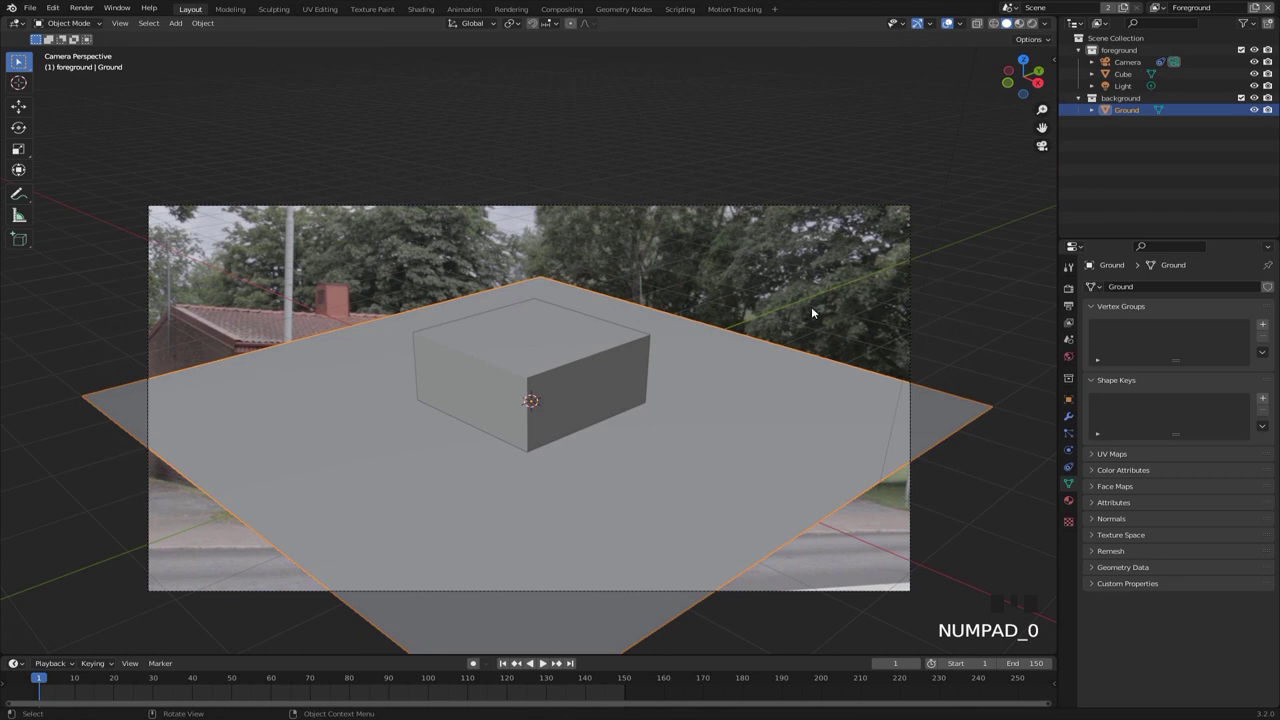
Step: Delete the cube and the ground plane from the tracking scene
click(796, 280)
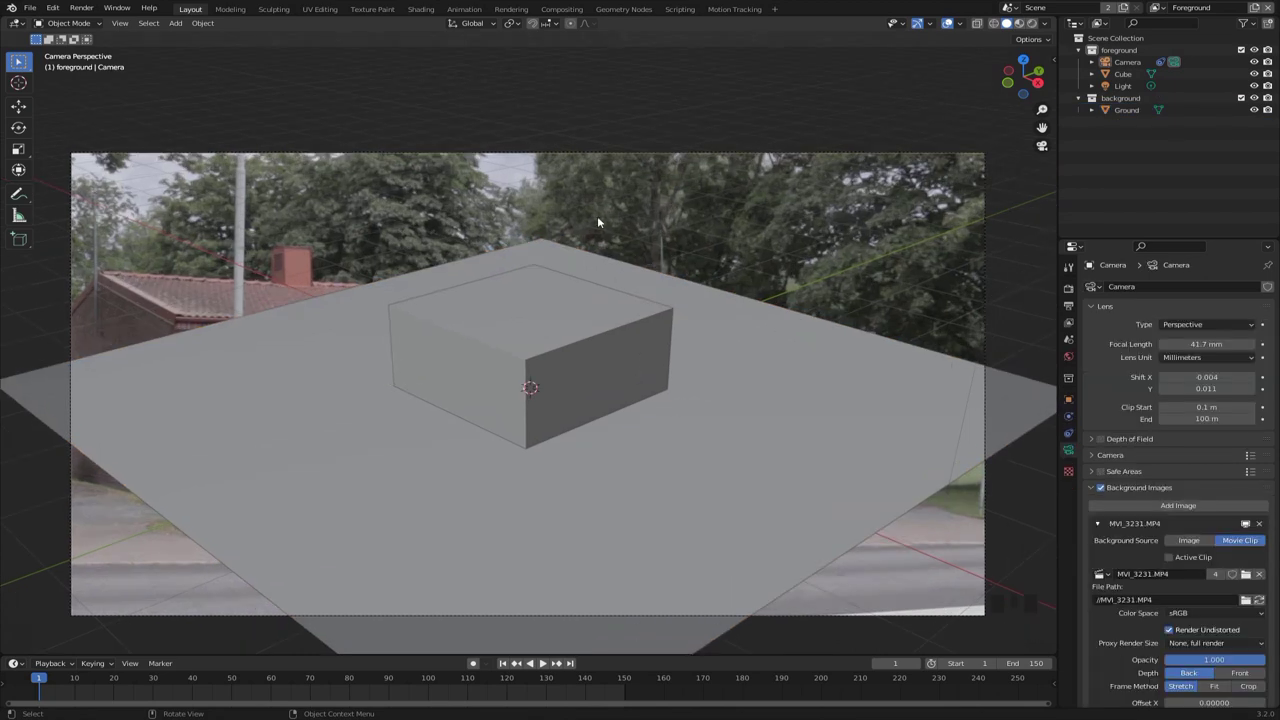
drag(779, 341, 355, 422)
key(x)
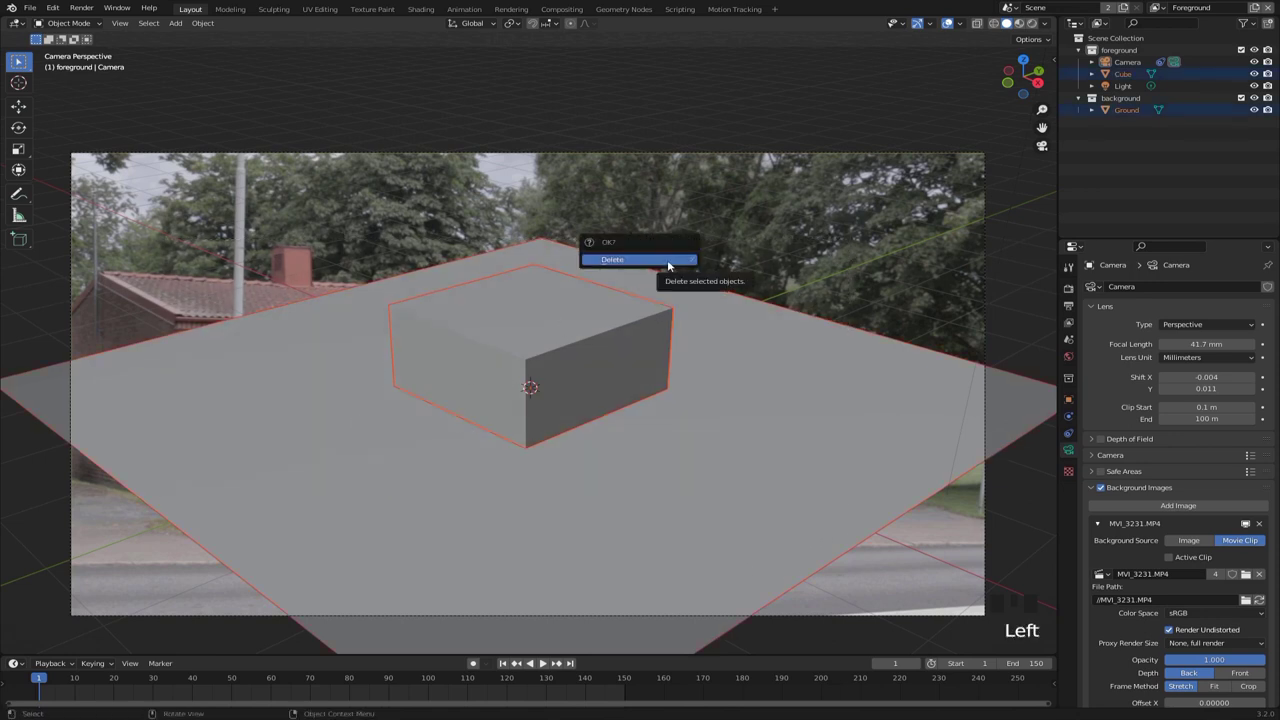
click(668, 263)
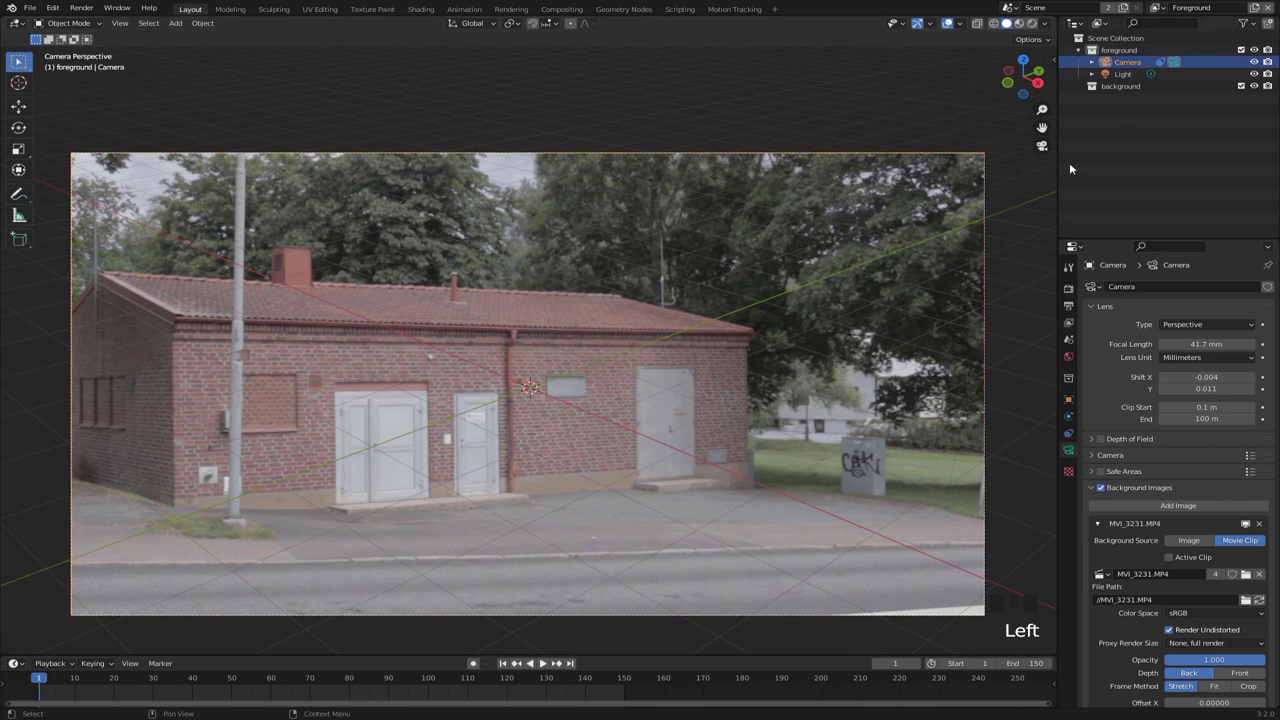
Step: Rotate the camera freely with Trackball and move it so the grid floor lines up with the ground in the footage
key(r)
key(r)
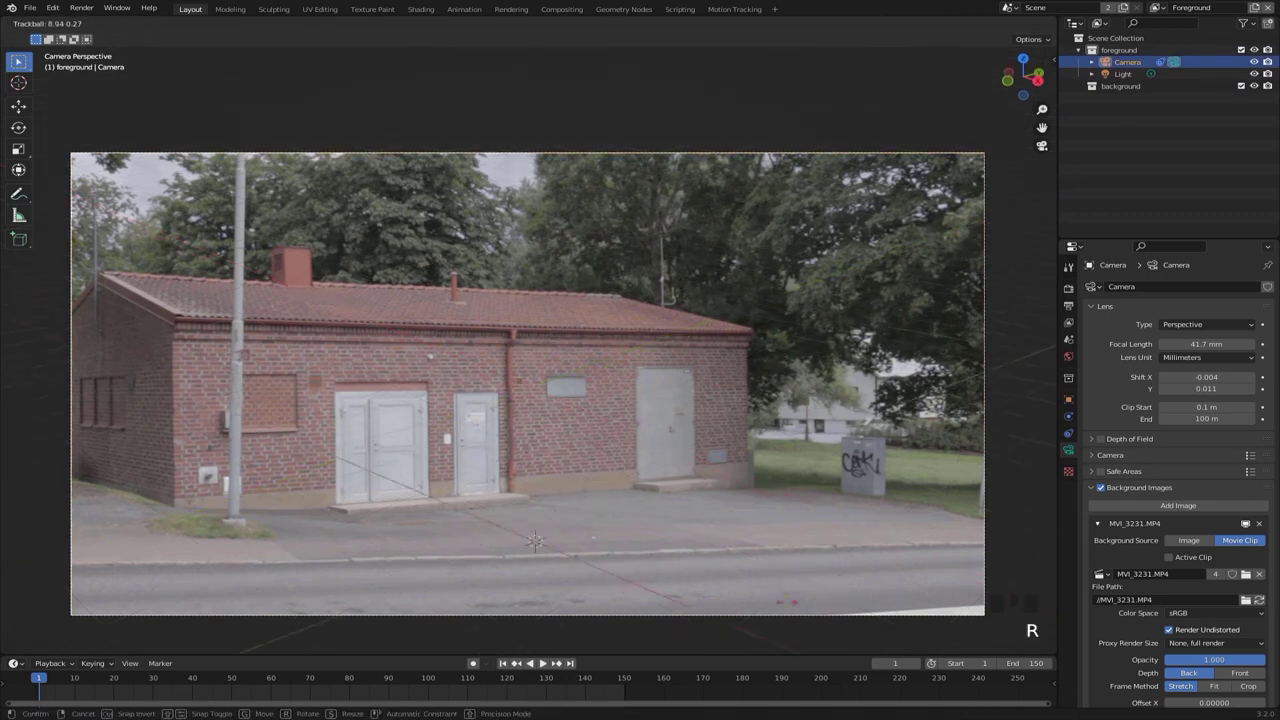
key(Return)
key(g)
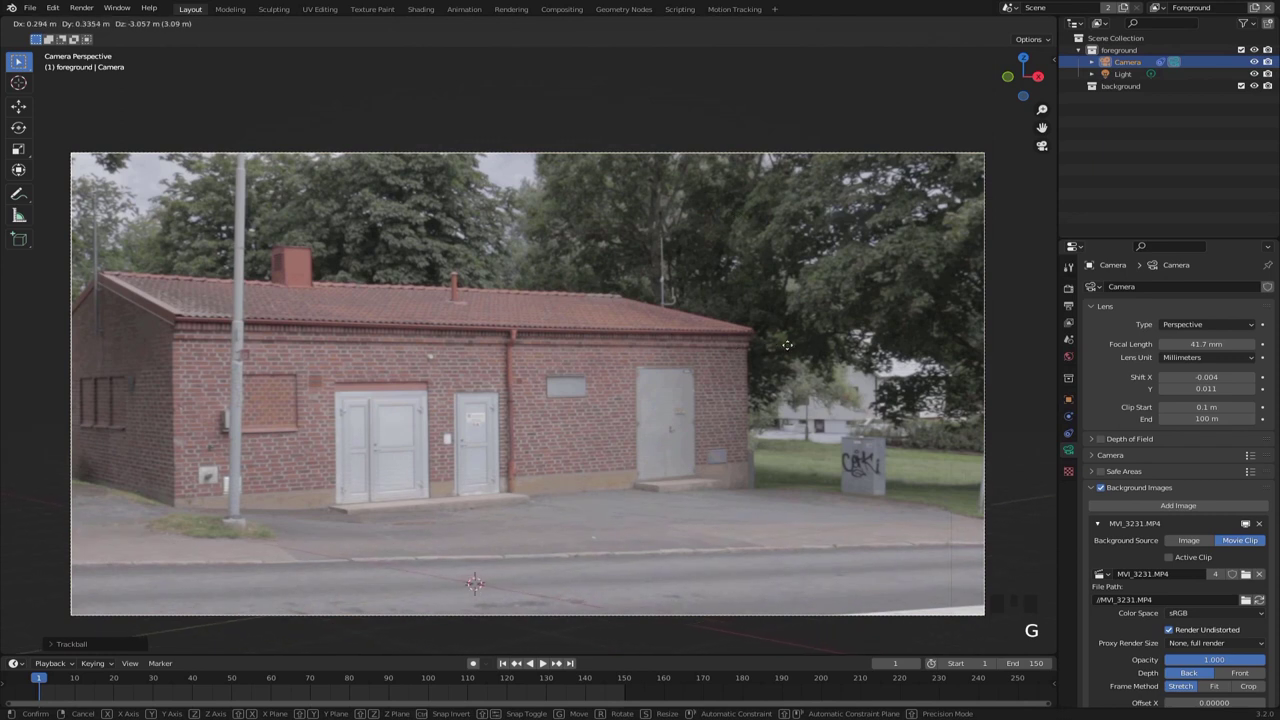
click(826, 514)
Step: Play the shot to about frame 43, rotate the camera about the global Z axis and check the alignment in playback
key(space)
key(space)
key(r)
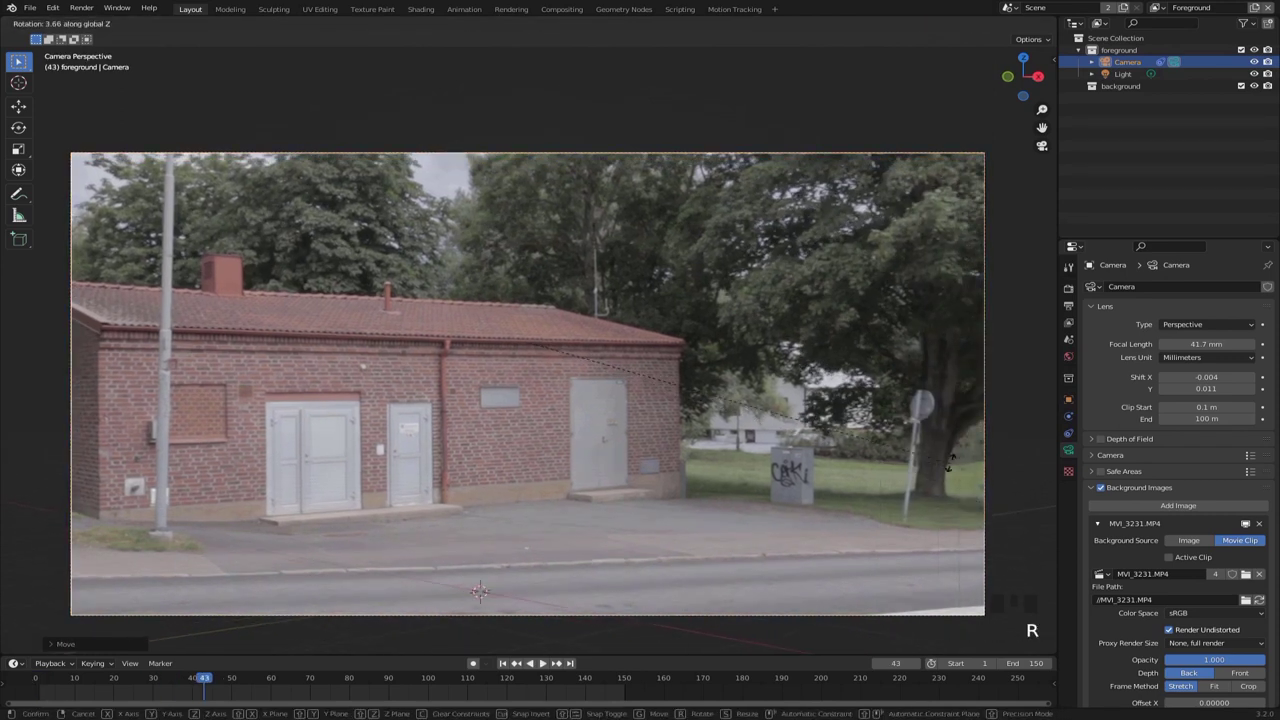
click(918, 445)
key(space)
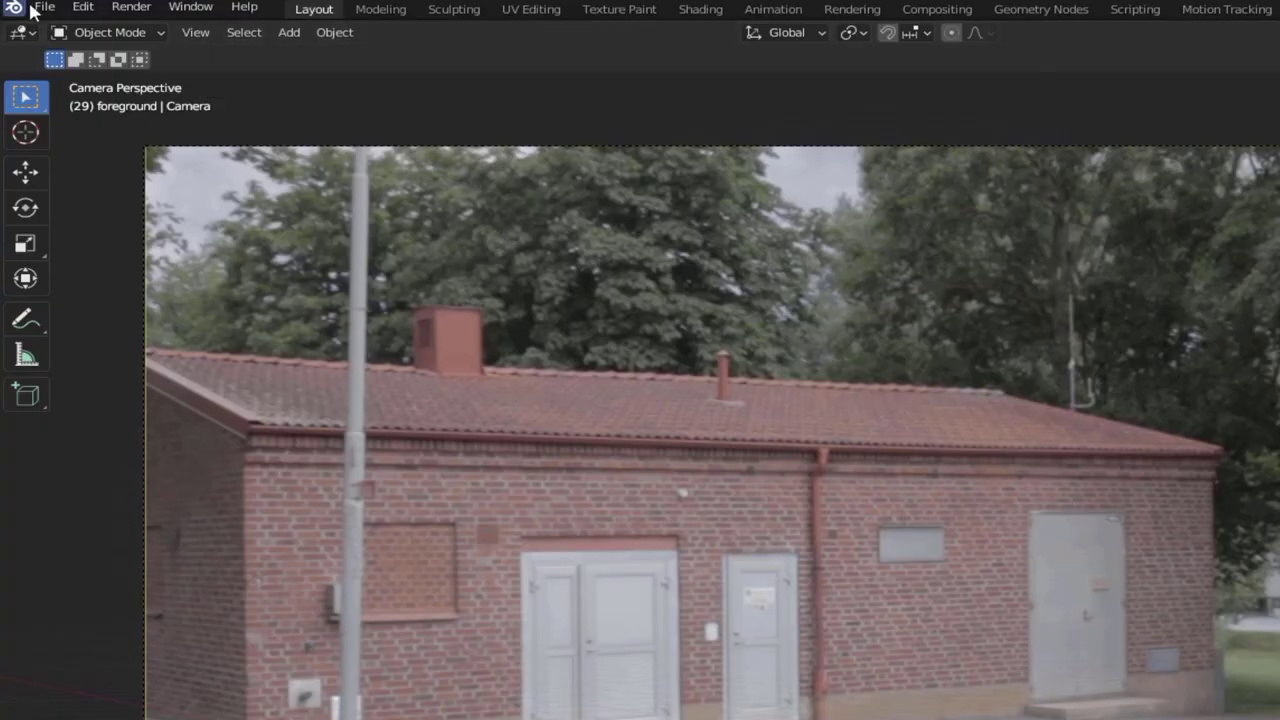
Step: Append the object fluid_noise_0001 from tutorial.blend in the Explosion tutorial folder
click(29, 8)
click(48, 137)
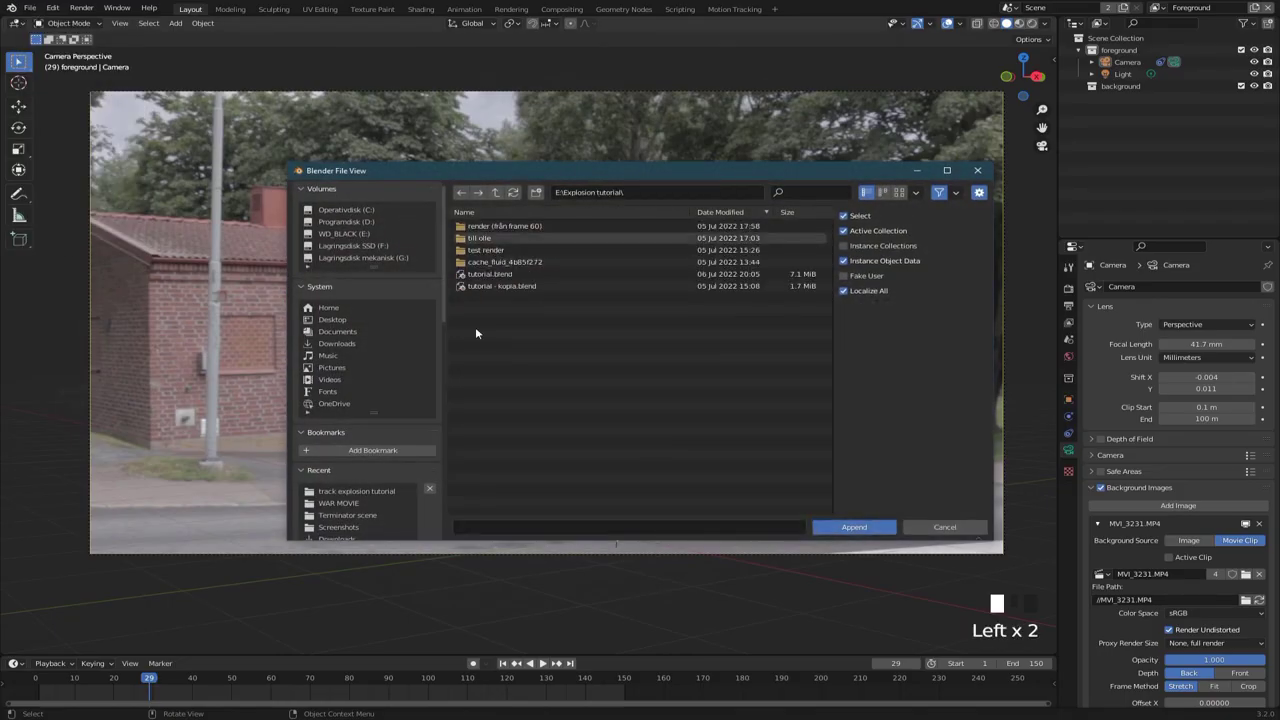
double_click(500, 271)
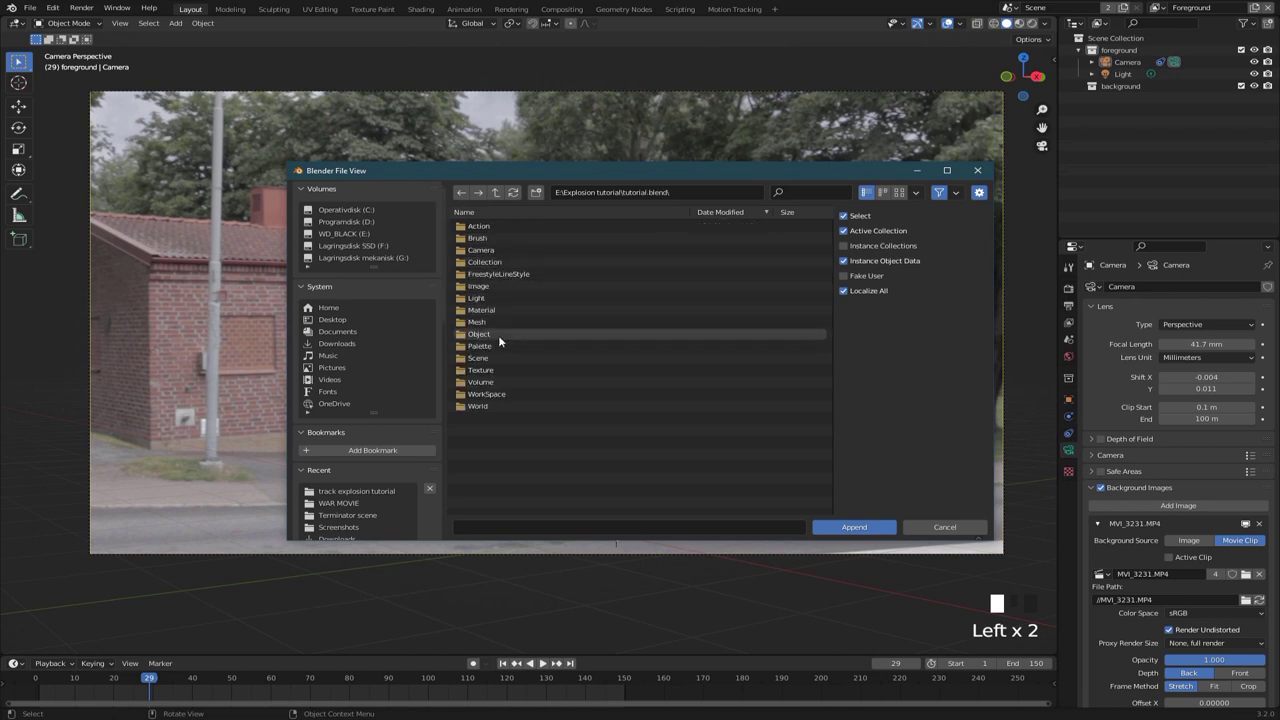
double_click(501, 335)
click(500, 238)
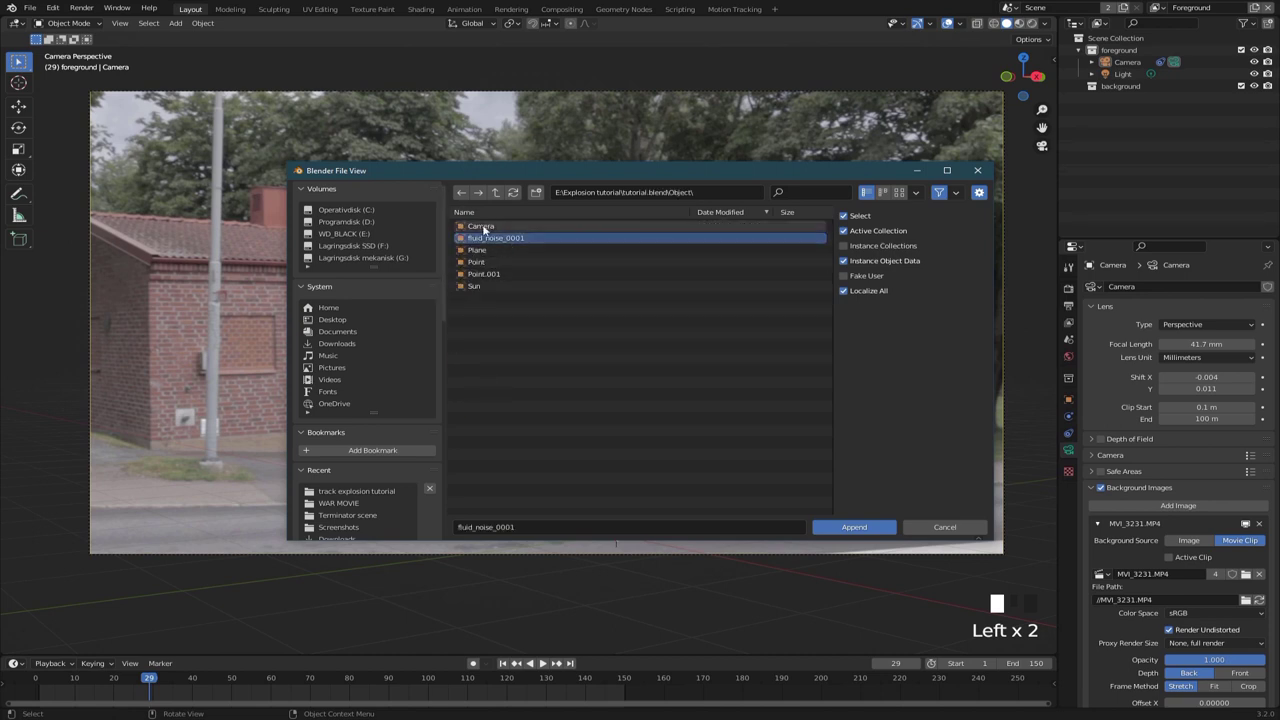
click(853, 527)
Step: Play the shot with the appended explosion, select the volume and inspect it from around the scene and through the camera
key(Left)
key(space)
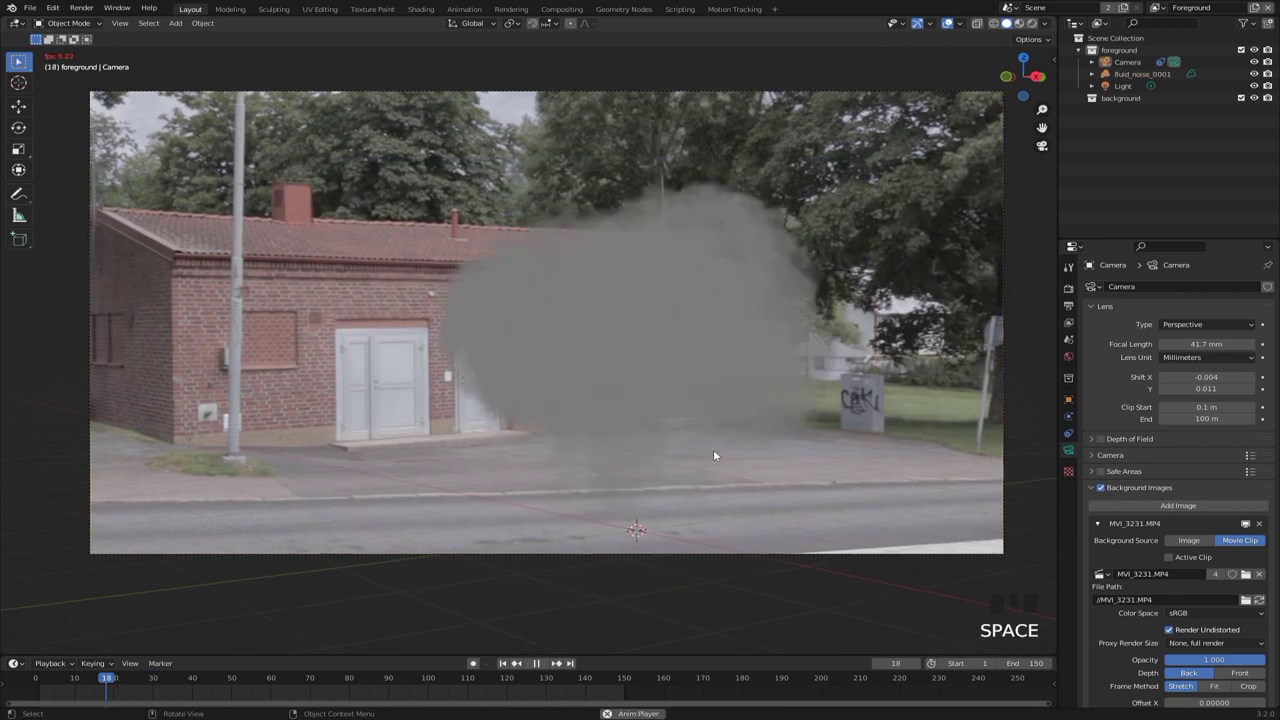
key(Left)
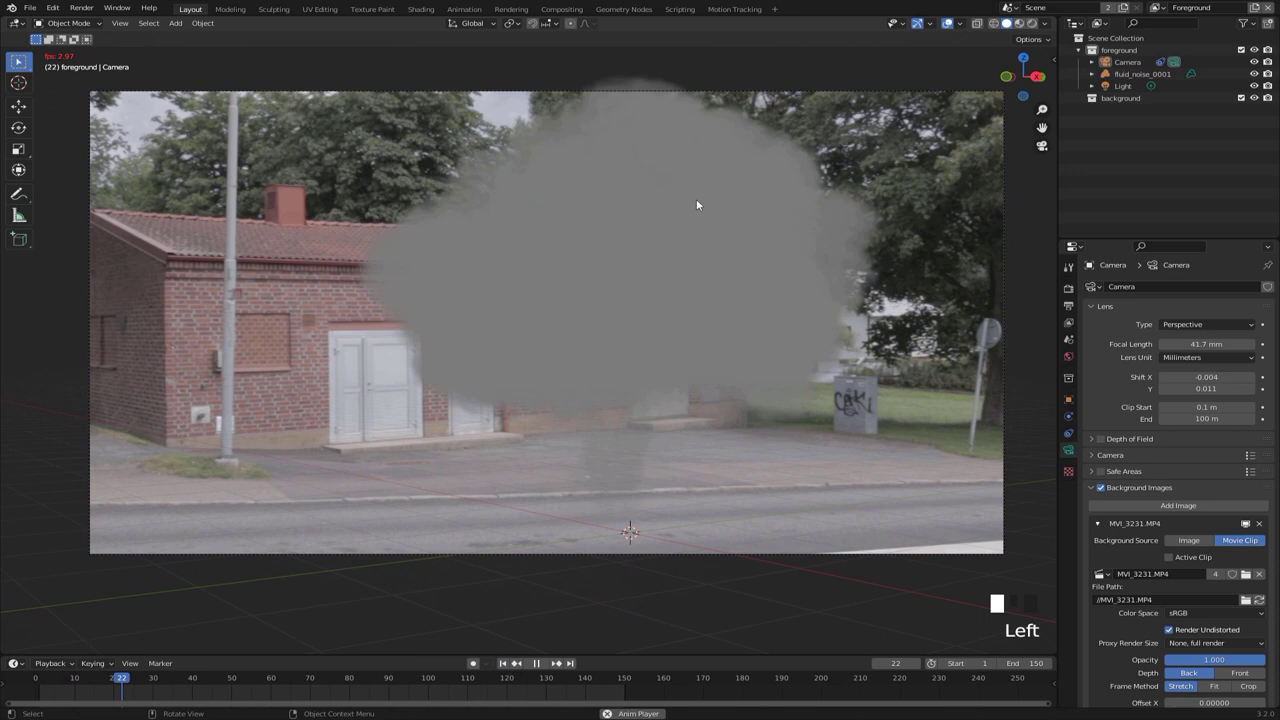
click(698, 203)
scroll(662, 363, down, 2)
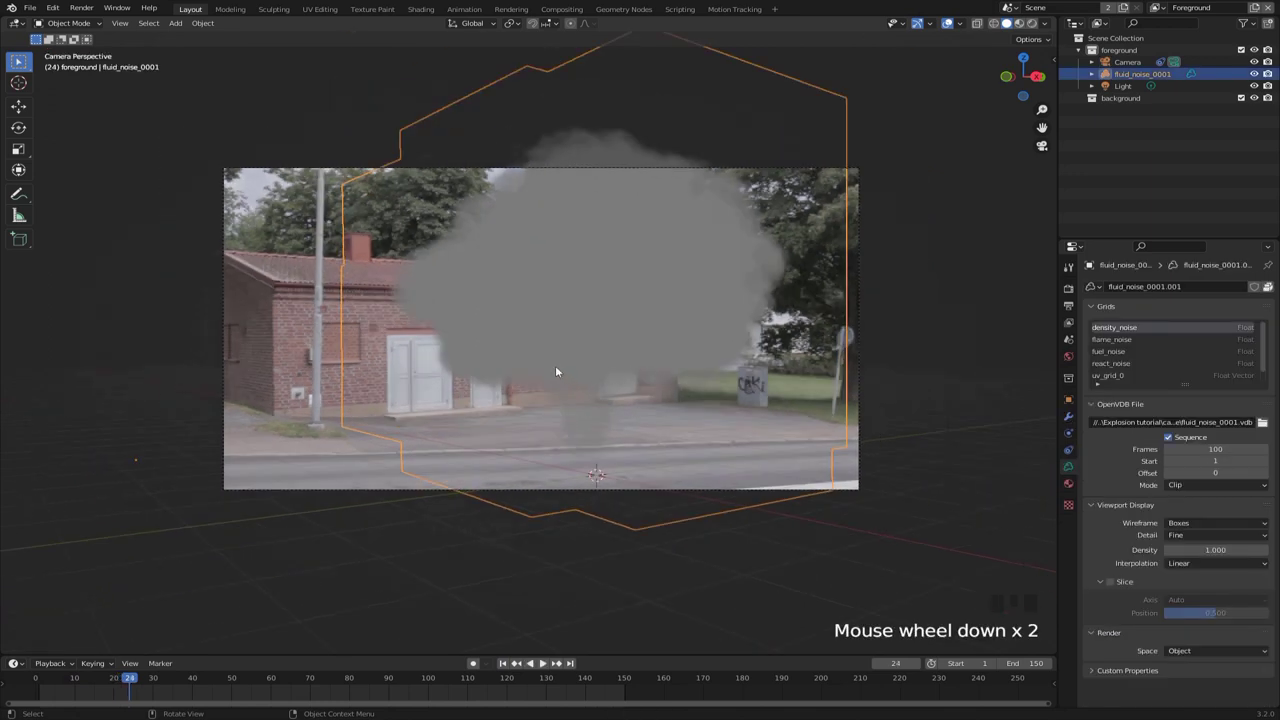
mouse_move(555, 365)
middle_down()
mouse_move(649, 388)
mouse_move(565, 360)
middle_up()
scroll(632, 382, down, 3)
key(KP_0)
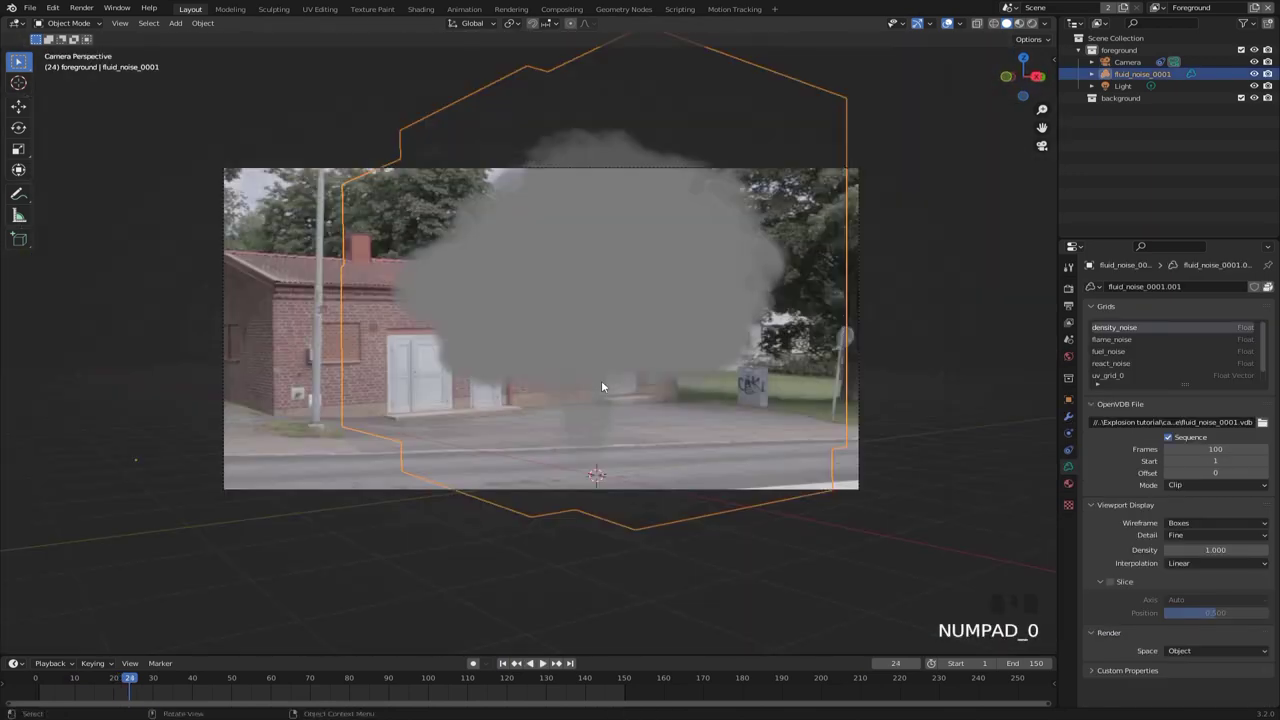
Step: Show the viewport in Rendered shading and set the render engine to Cycles, returning to the camera view
key(z)
click(623, 255)
click(1068, 289)
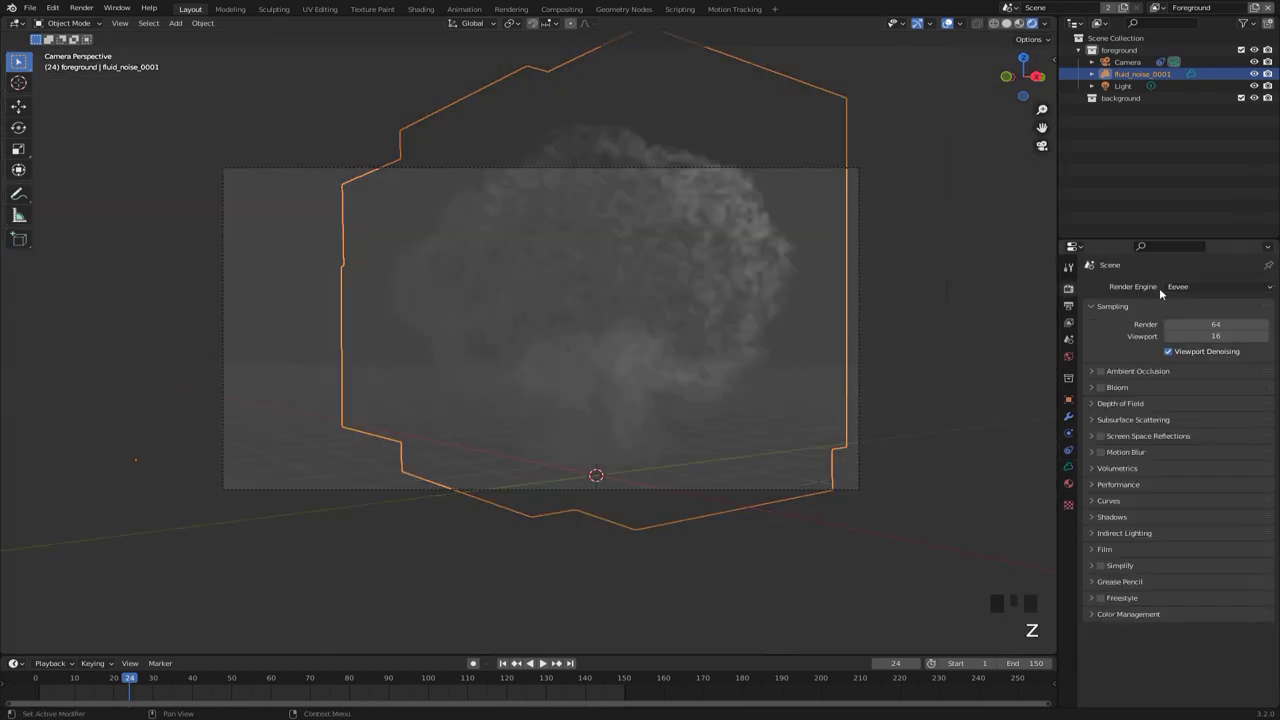
click(1182, 287)
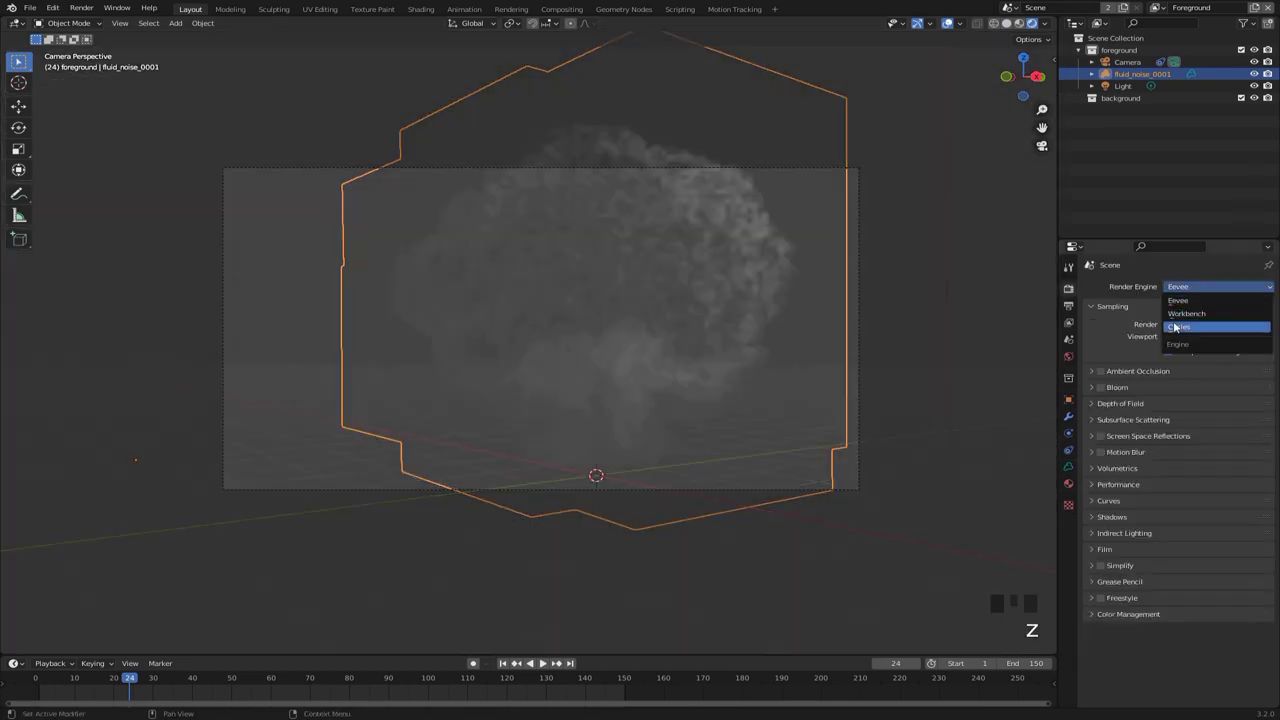
click(1176, 327)
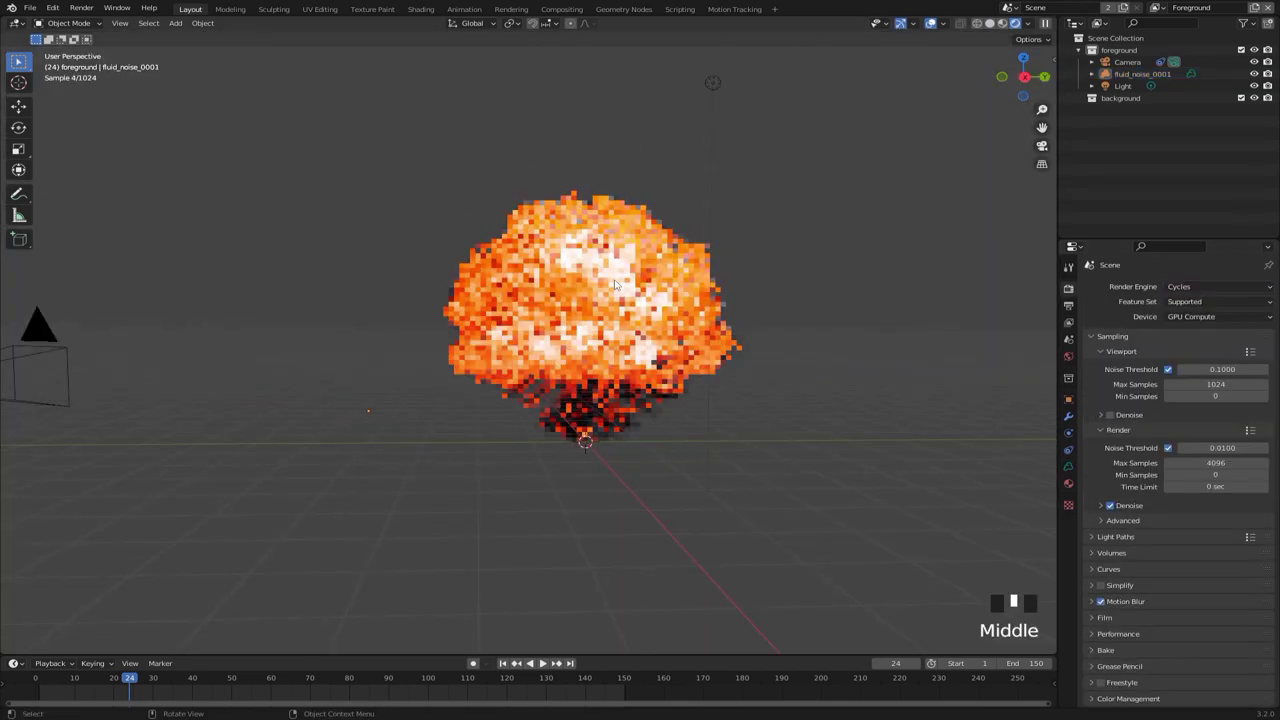
key(KP_0)
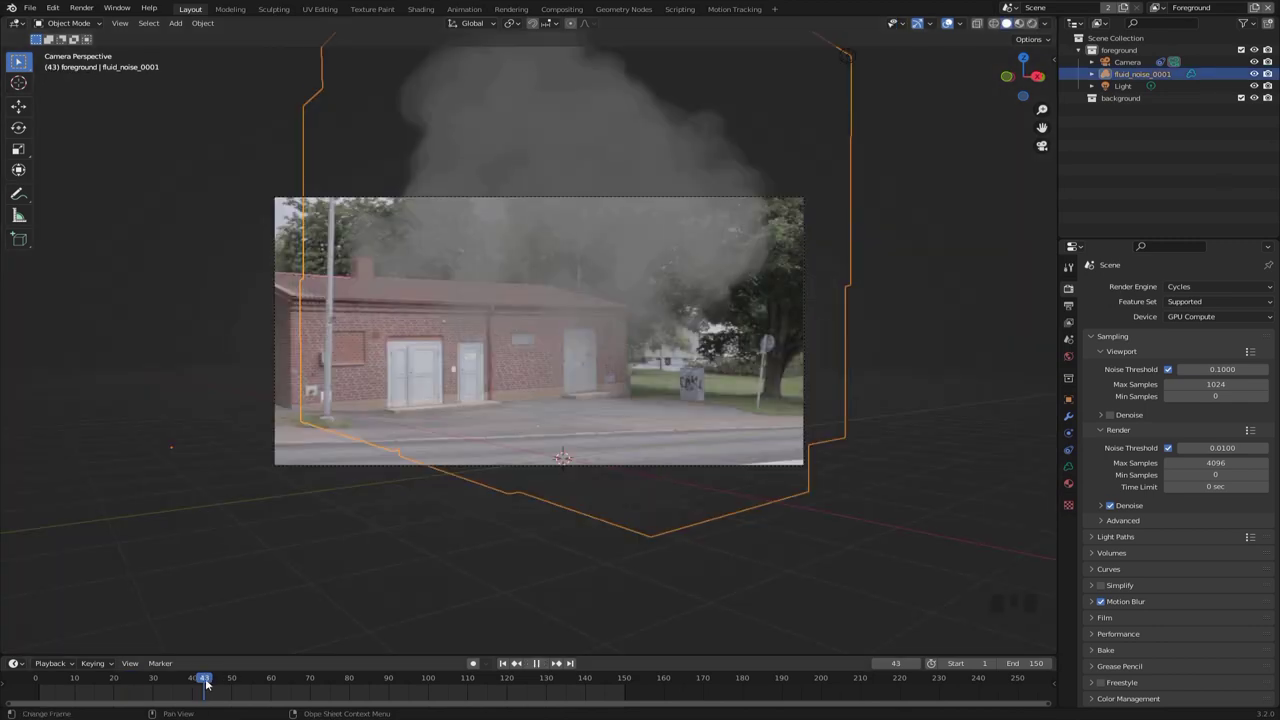
Step: Set the explosion volume's OpenVDB sequence start to frame 50 and check its timing around that frame
key(space)
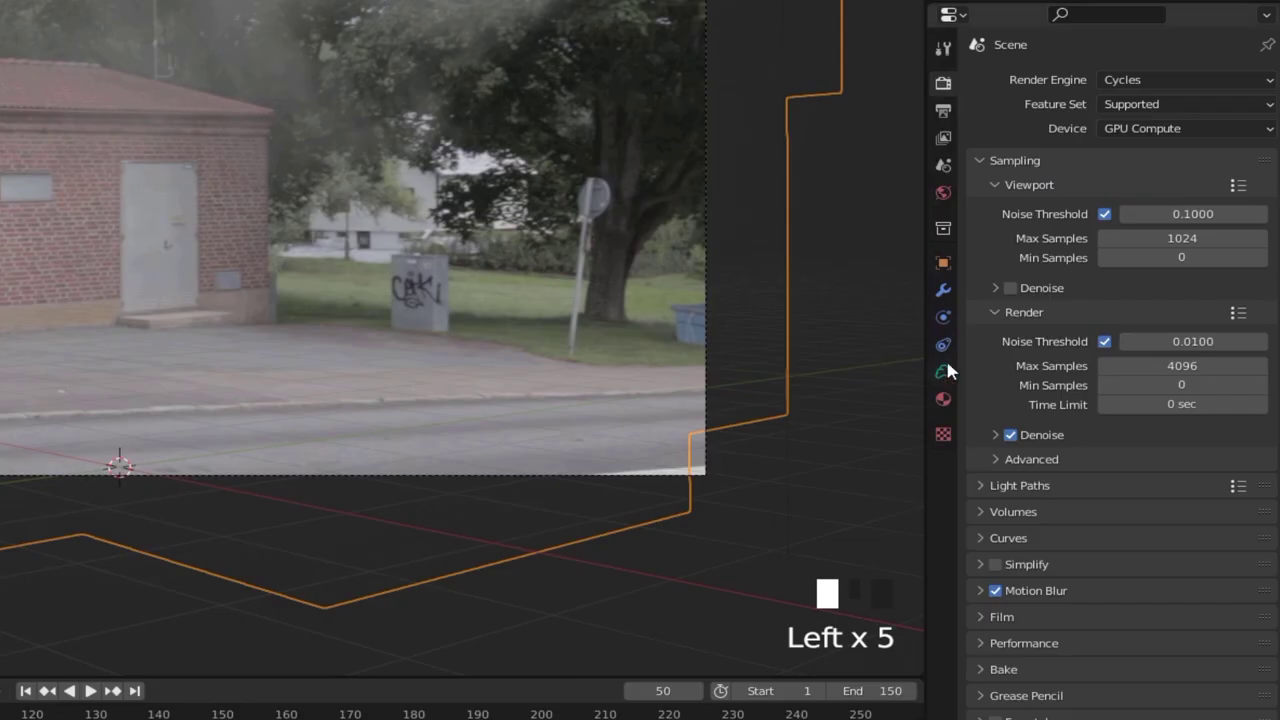
click(944, 370)
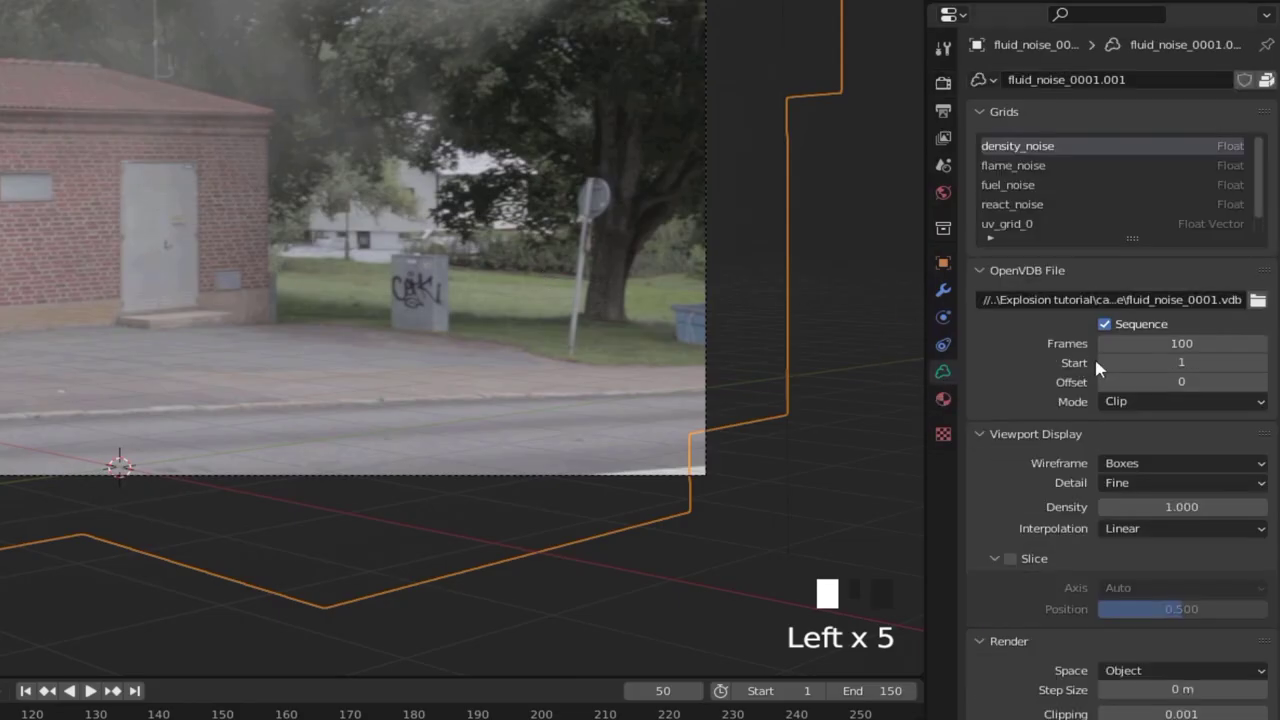
click(1177, 360)
drag(232, 686, 199, 683)
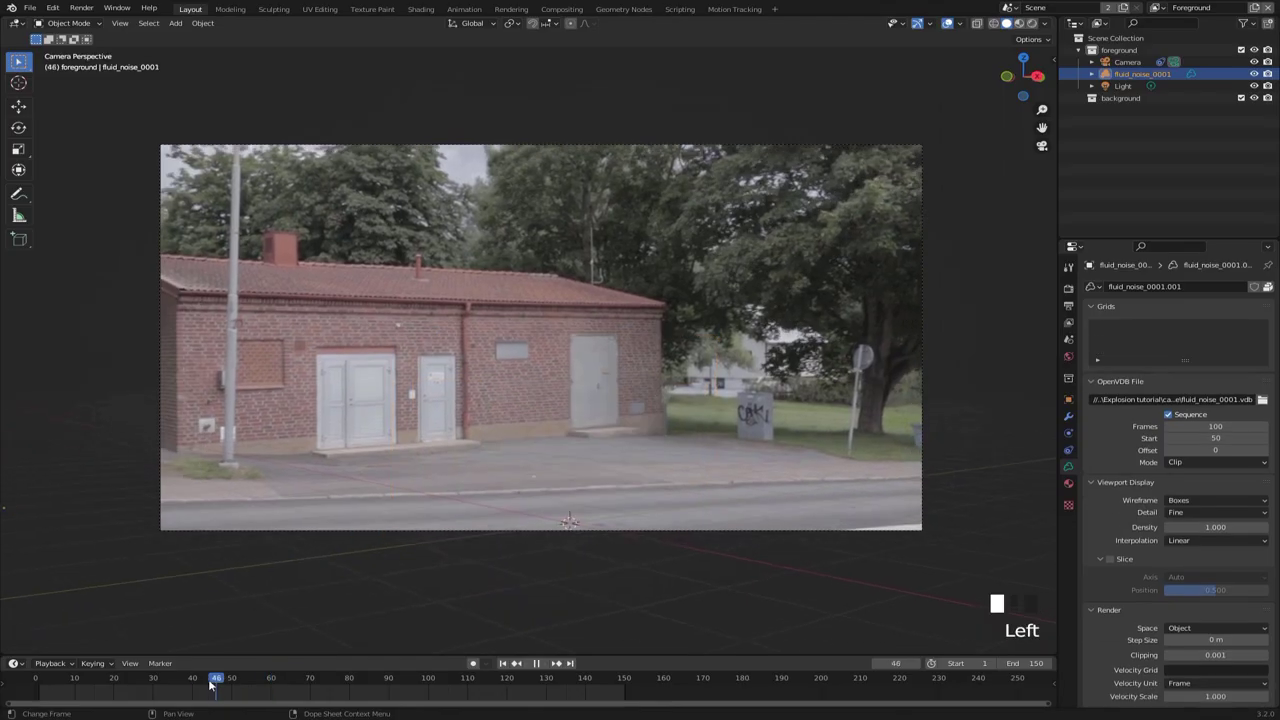
key(space)
key(space)
click(231, 685)
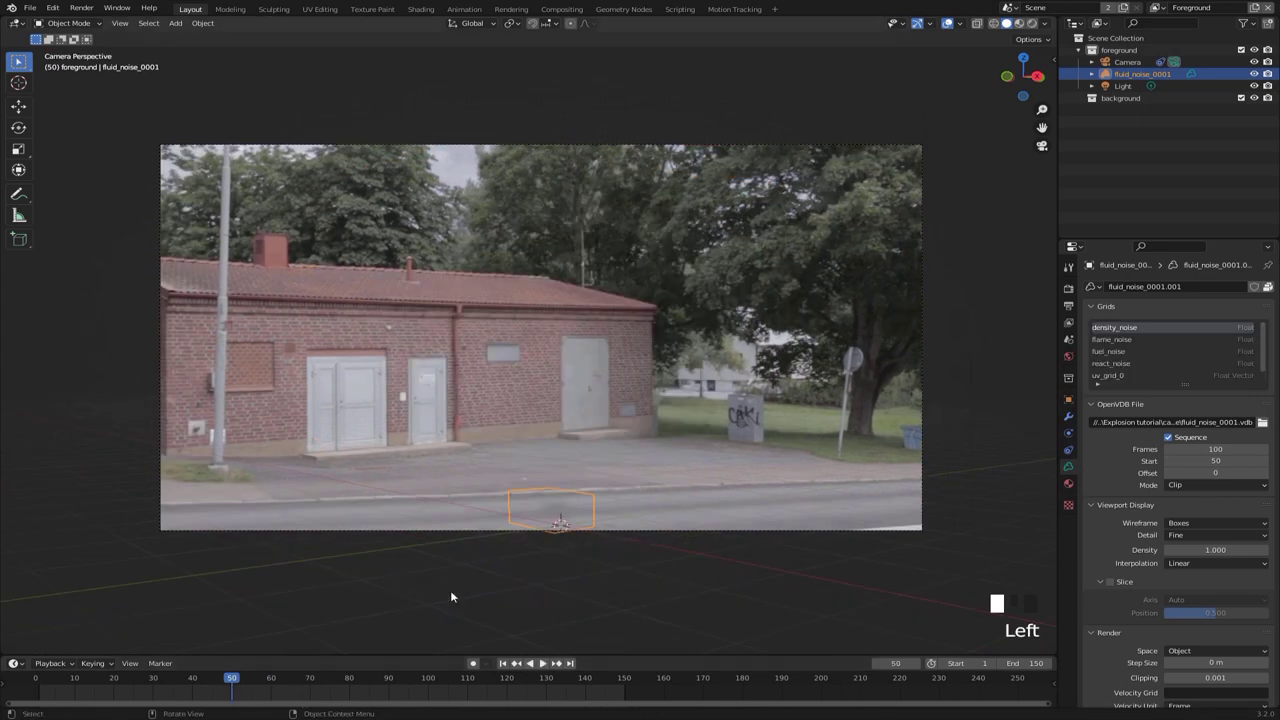
Step: Move the explosion along Y, reposition it in front of the building and scale it up to about 1.1
key(g)
key(y)
click(829, 522)
key(g)
click(616, 525)
key(s)
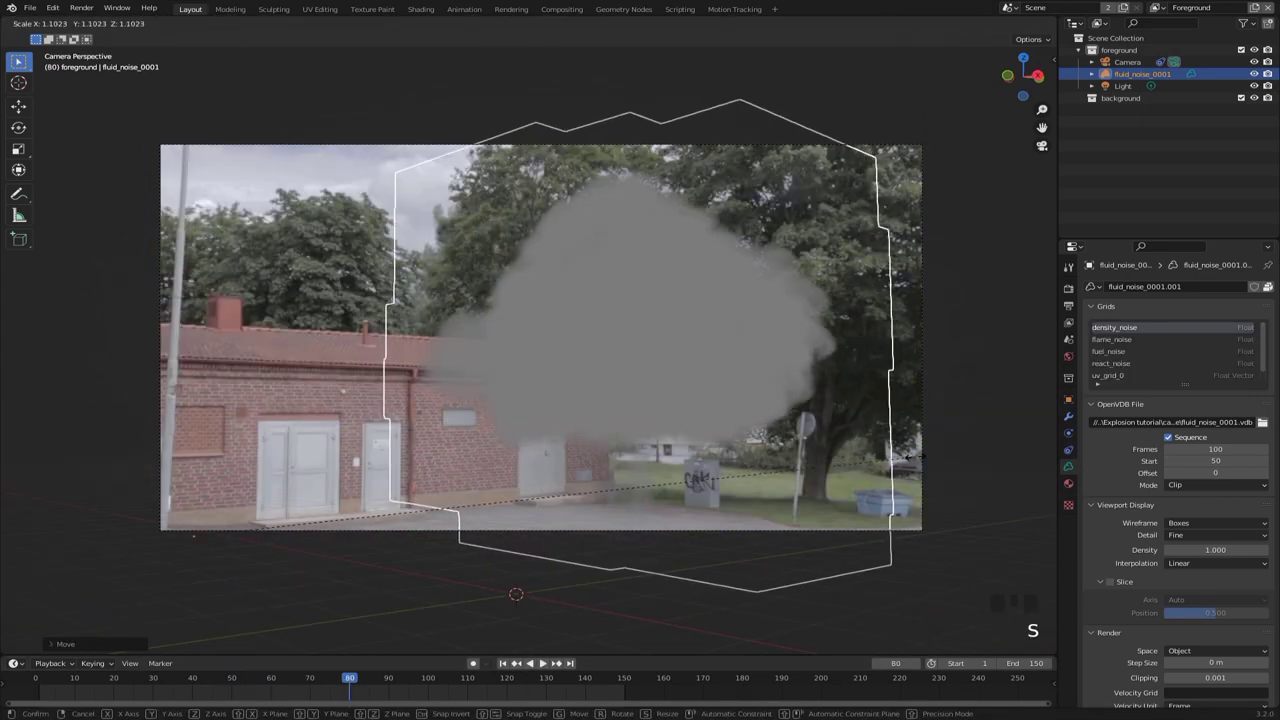
Step: Examine the node setup of the explosion's Material.001 in the Shading workspace
scroll(548, 529, down, 4)
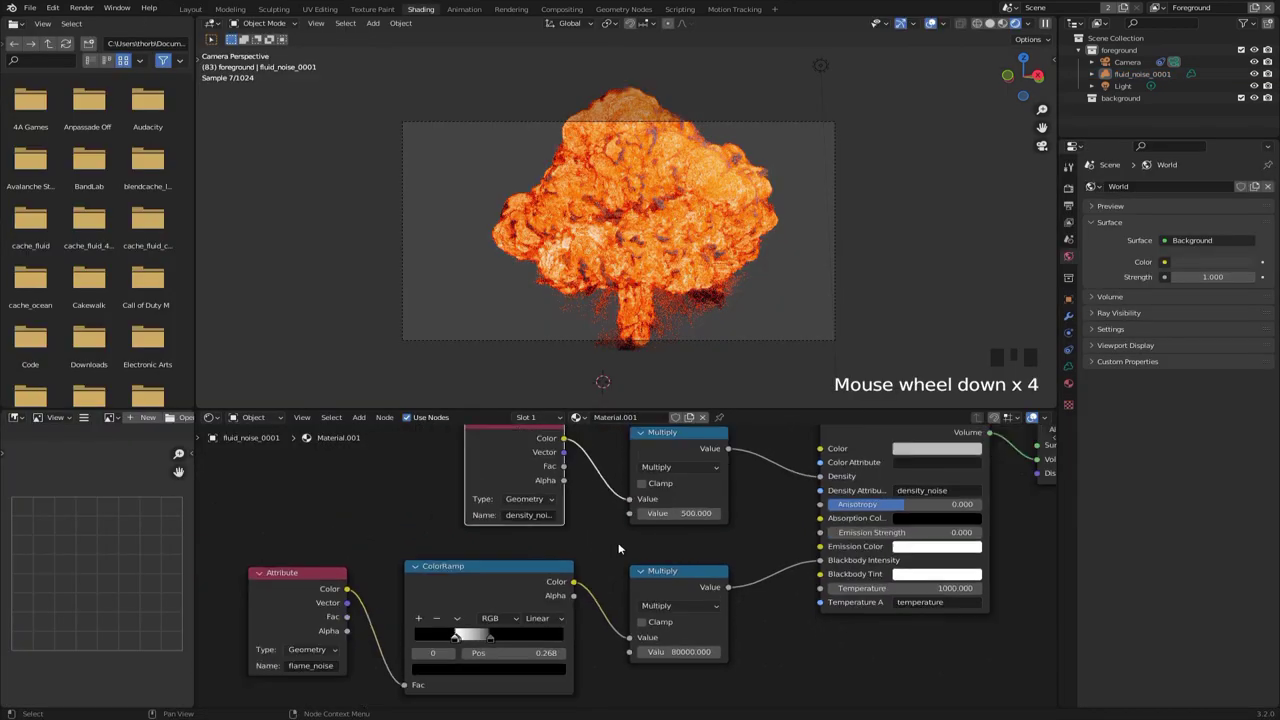
middle_drag(548, 529, 568, 549)
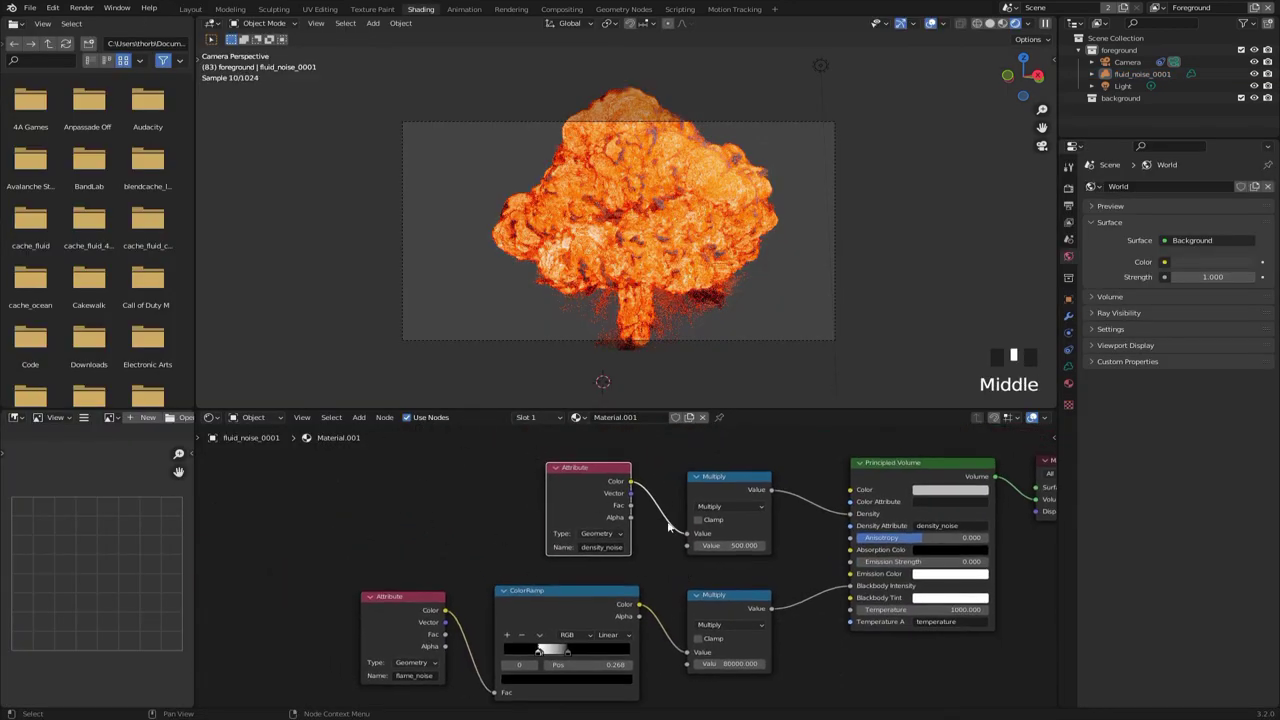
middle_drag(574, 502, 544, 504)
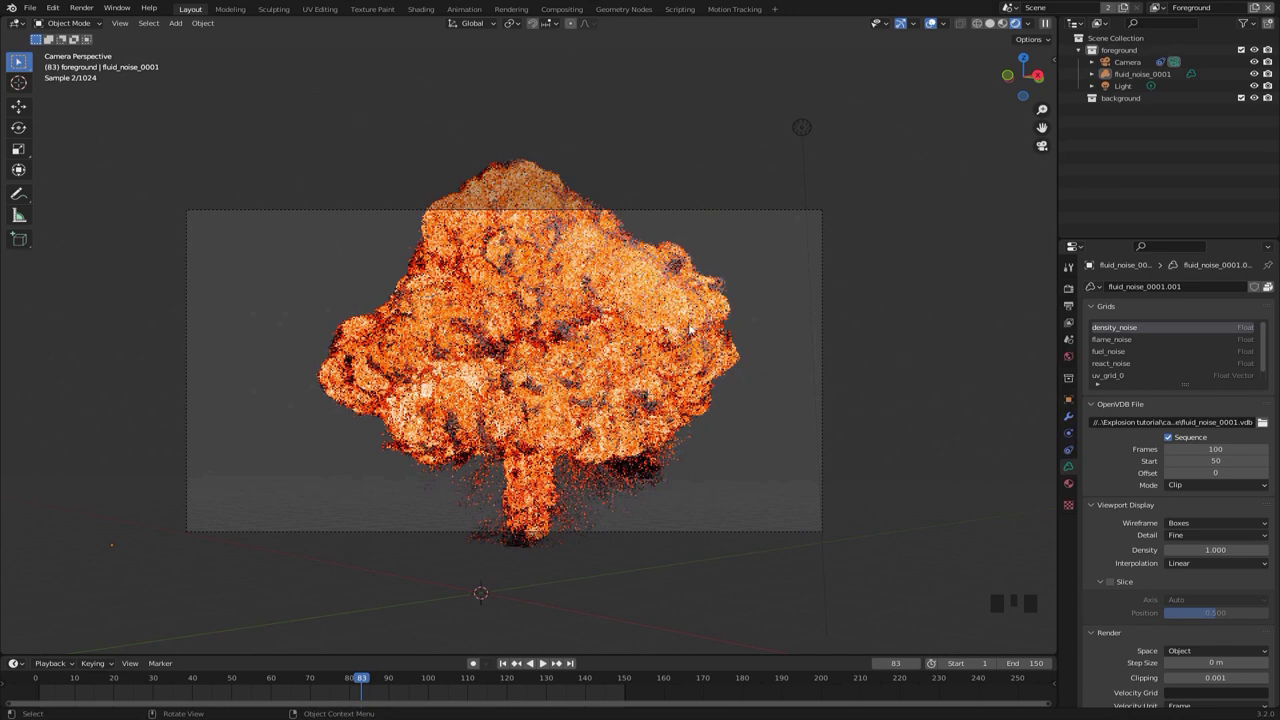
Step: Enable Transparent in the Film render settings so the footage shows behind the explosion
click(1068, 288)
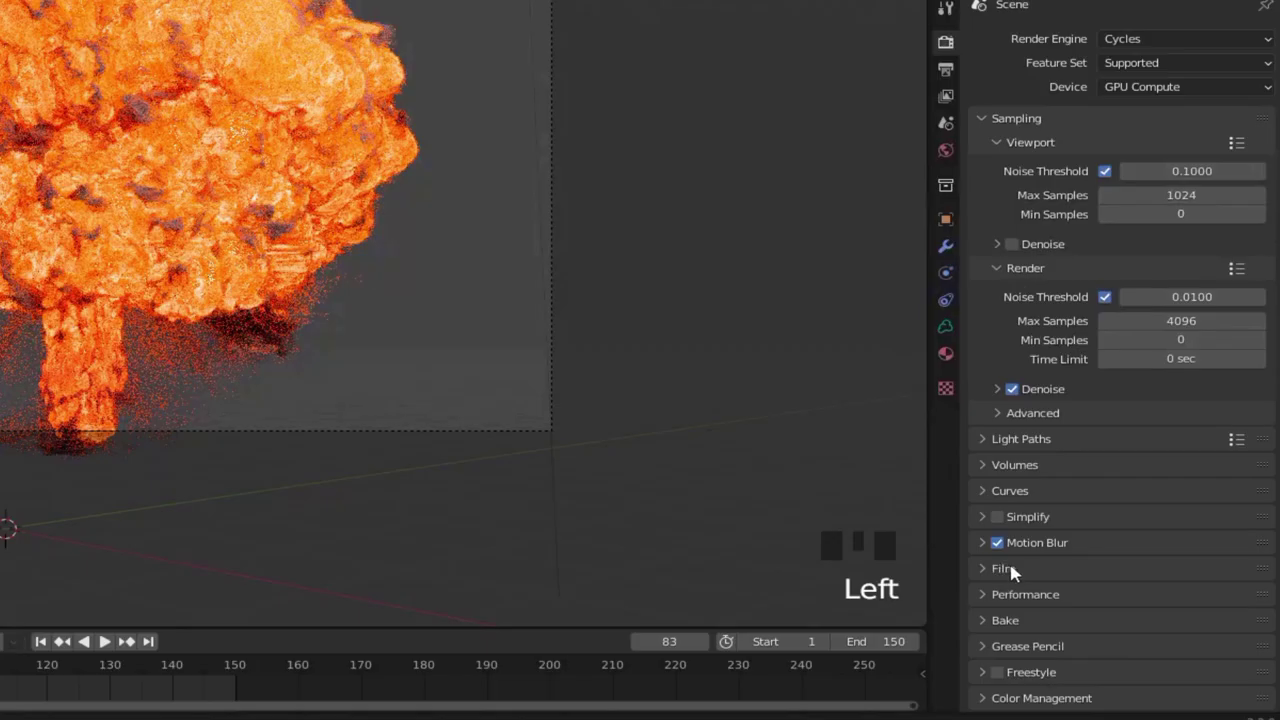
click(1106, 615)
click(1112, 653)
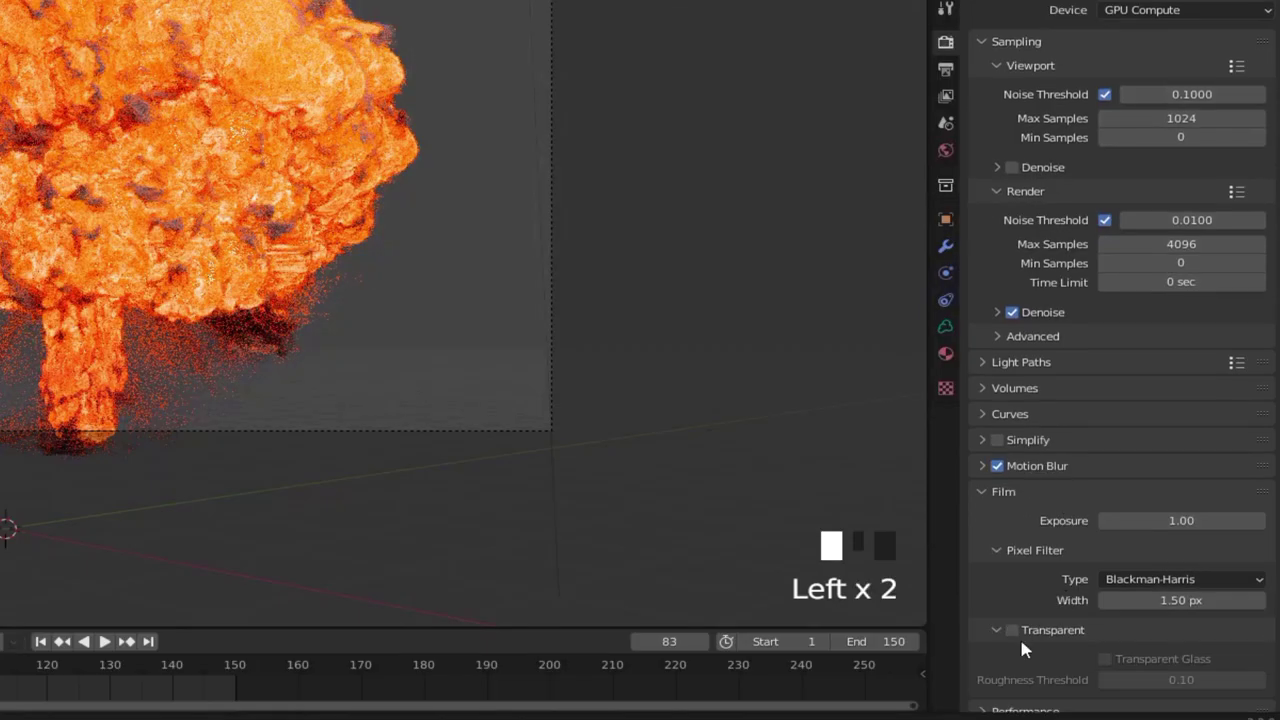
scroll(1016, 636, down, 2)
click(1012, 630)
scroll(536, 198, down, 1)
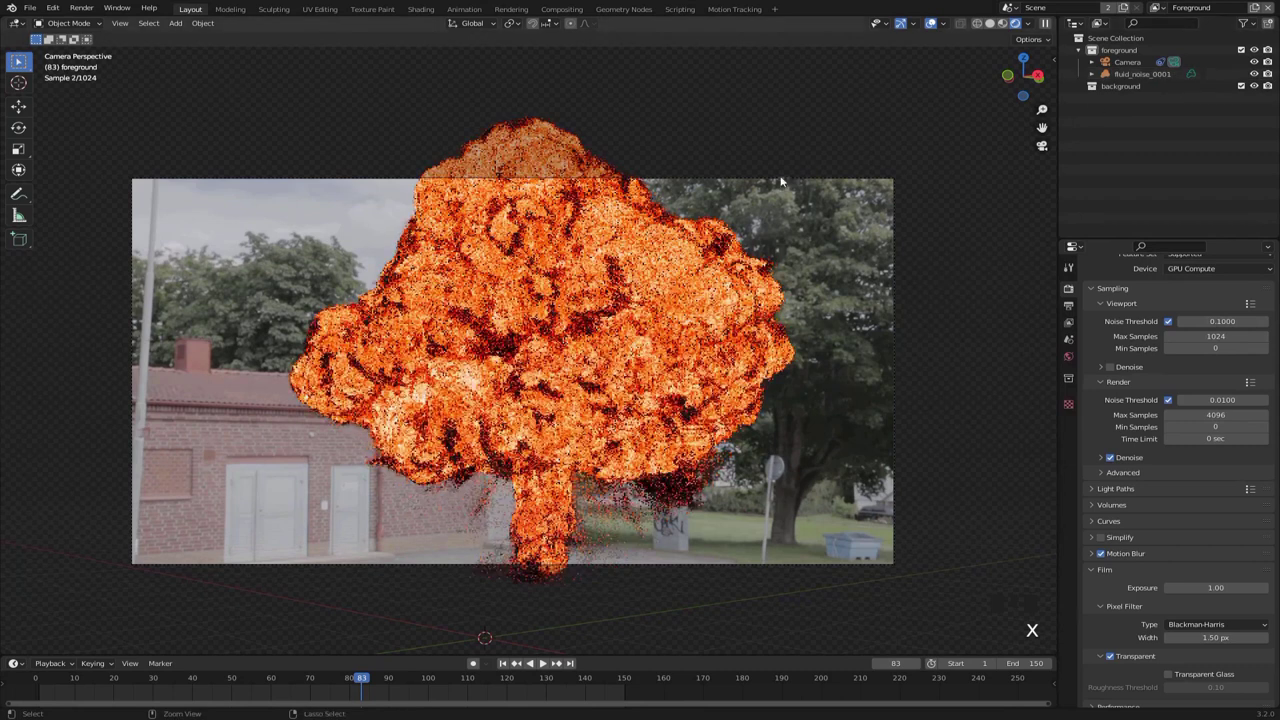
Step: Restore the deleted light to compare the explosion's shading, and delete the light again
key(ctrl+z)
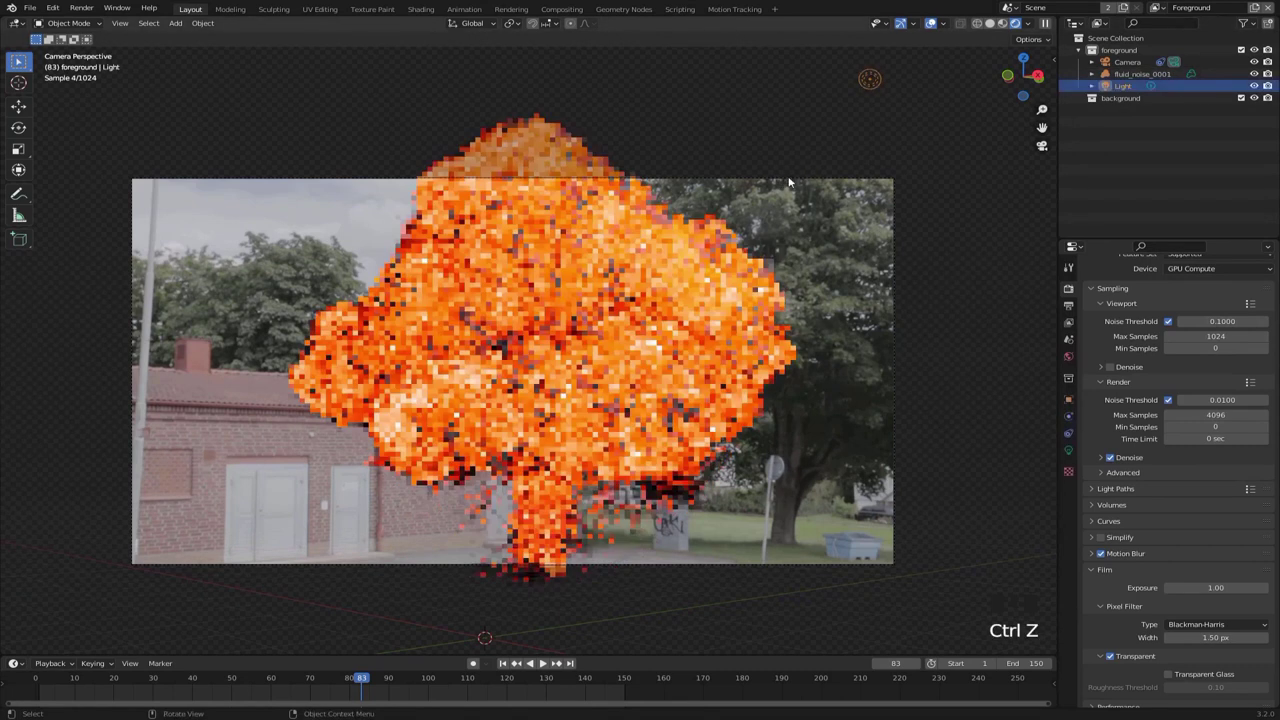
key(x)
click(825, 157)
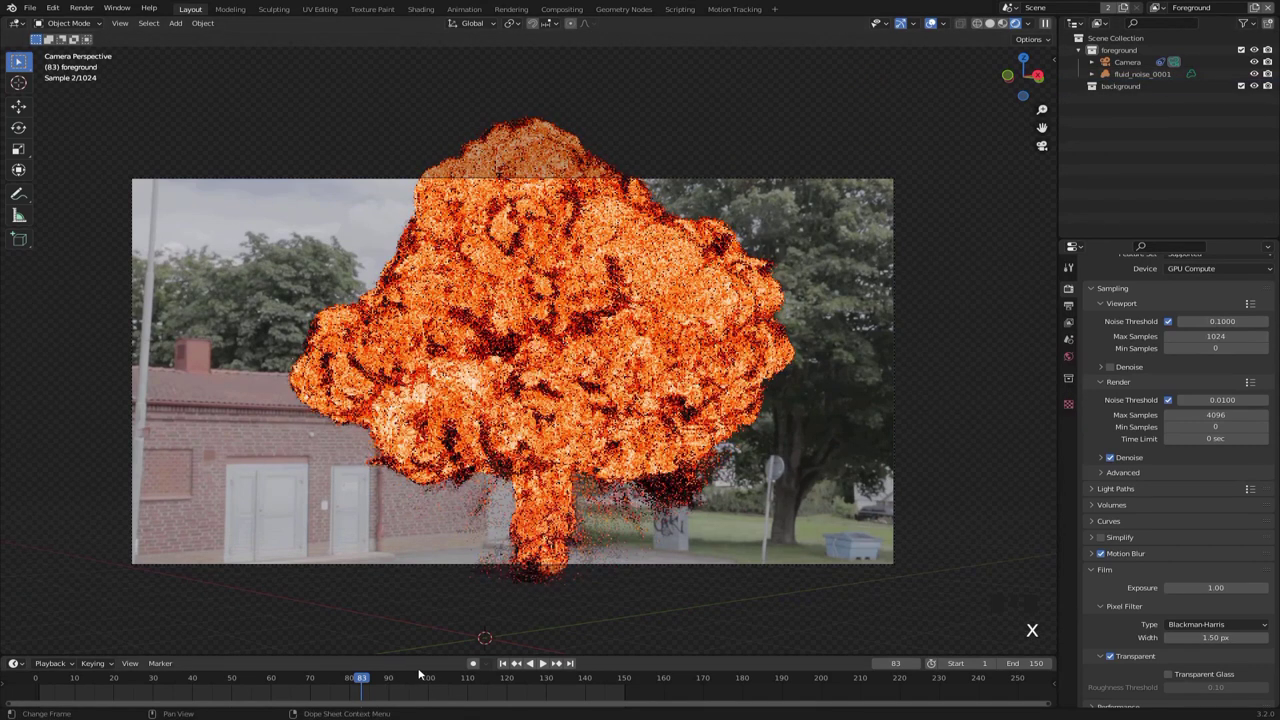
Step: Try lighting the smoke at frame 104 with a freely rotated Sun light, and delete that light
click(446, 678)
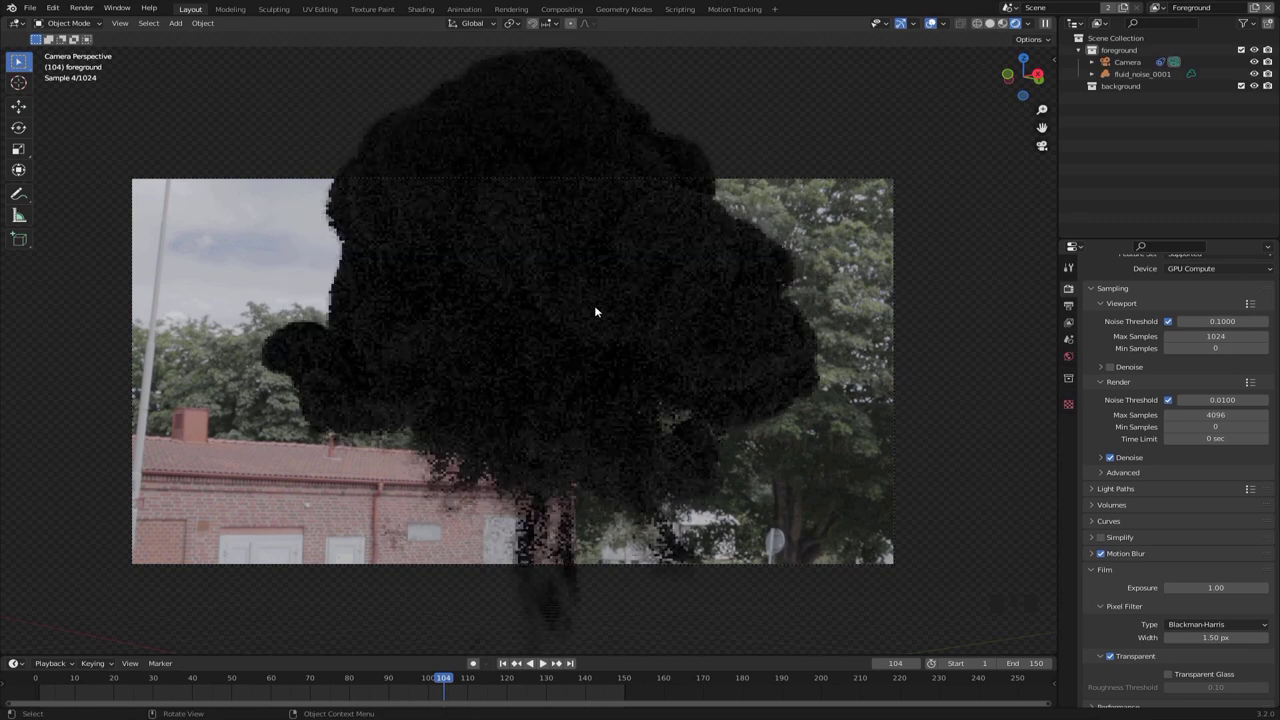
key(shift+a)
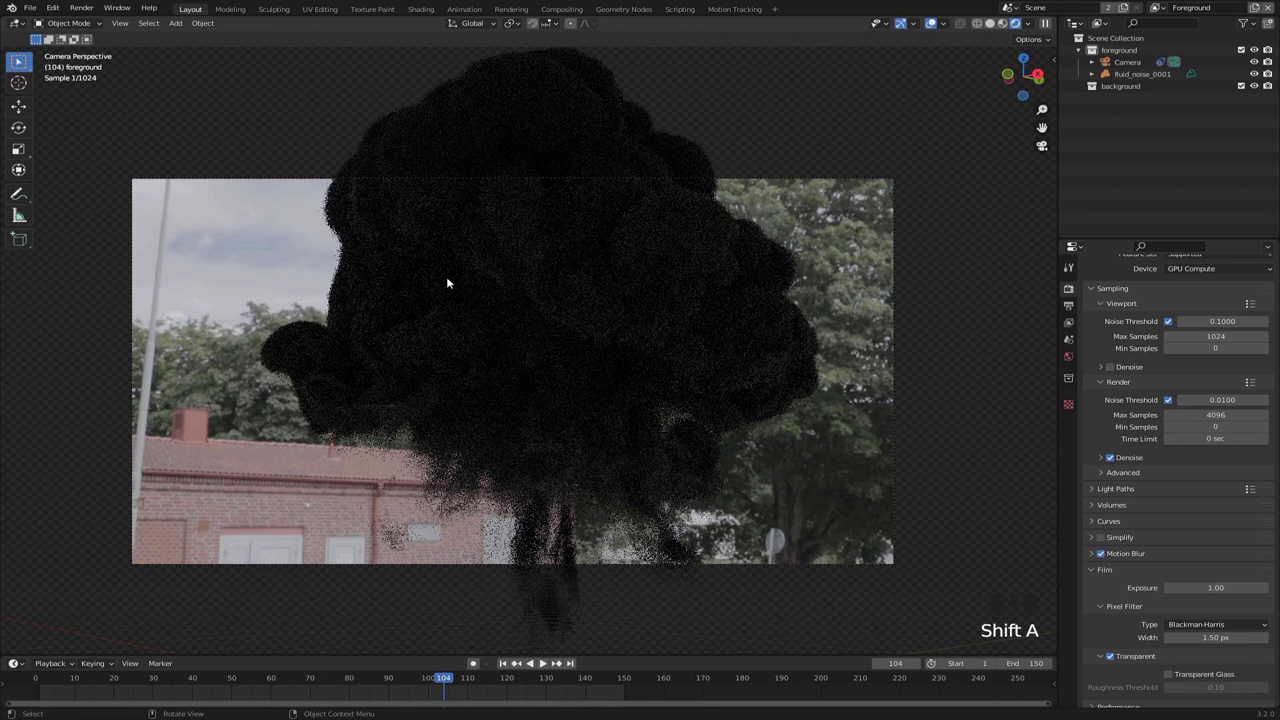
key(shift+a)
mouse_move(392, 443)
click(450, 465)
key(r)
key(r)
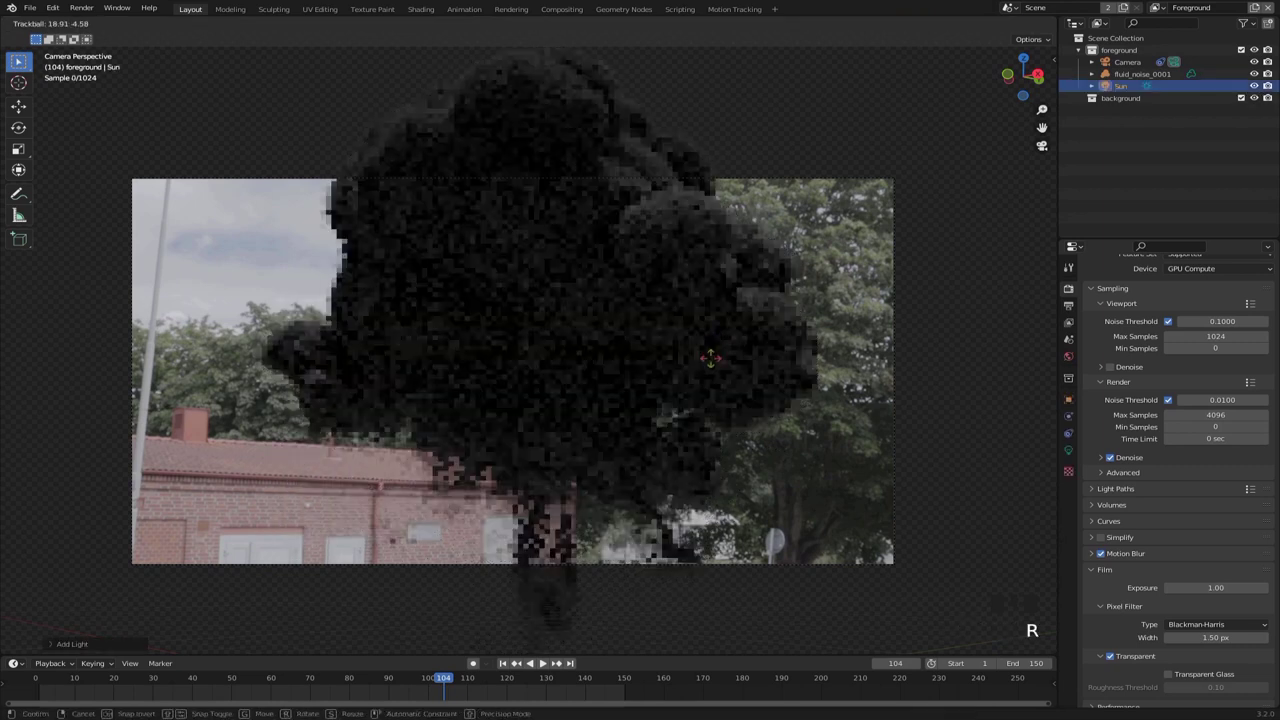
click(638, 381)
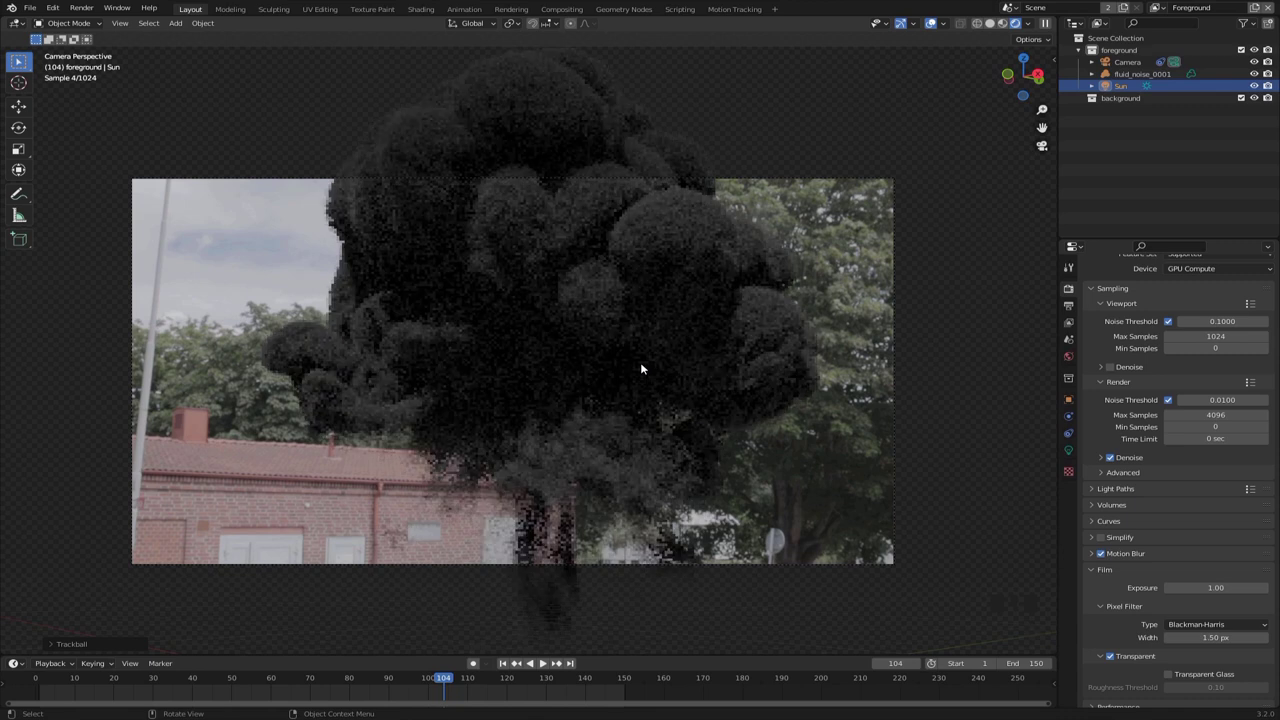
key(x)
click(636, 363)
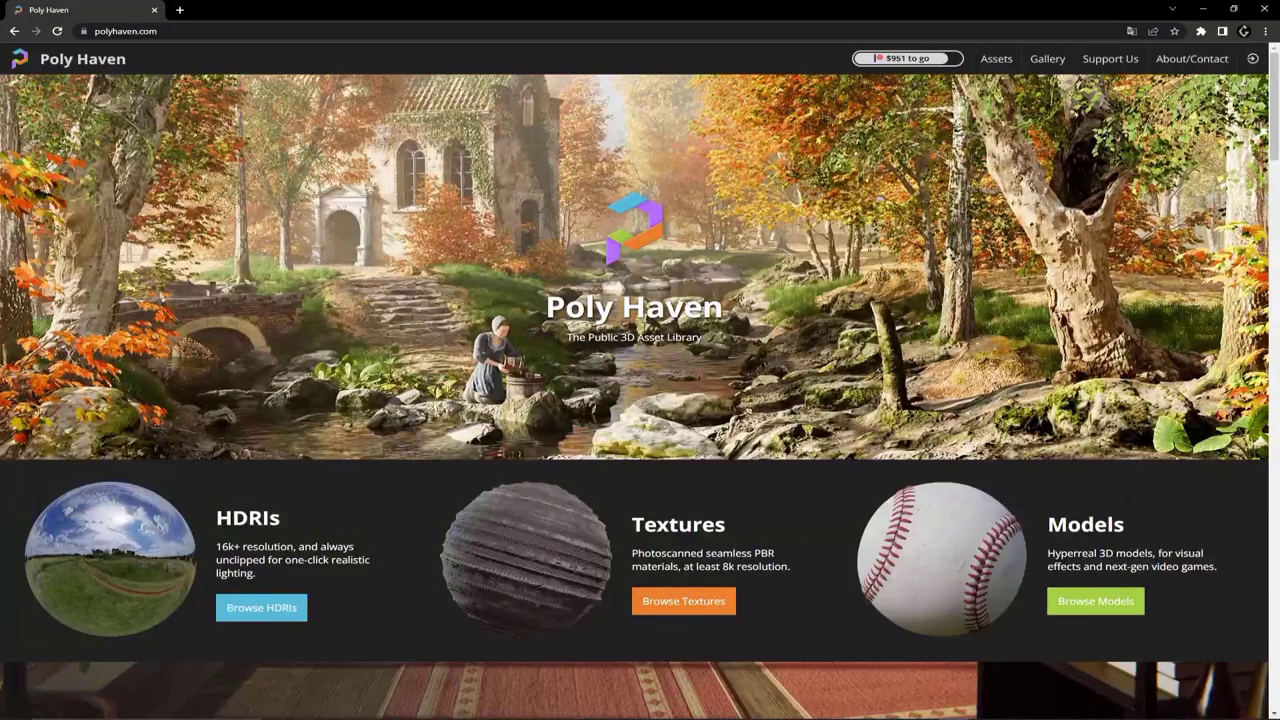
Step: Switch to the Poly Haven website and download the Fouriesburg Mountain Cloudy HDRI as a 4K EXR
scroll(263, 366, down, 3)
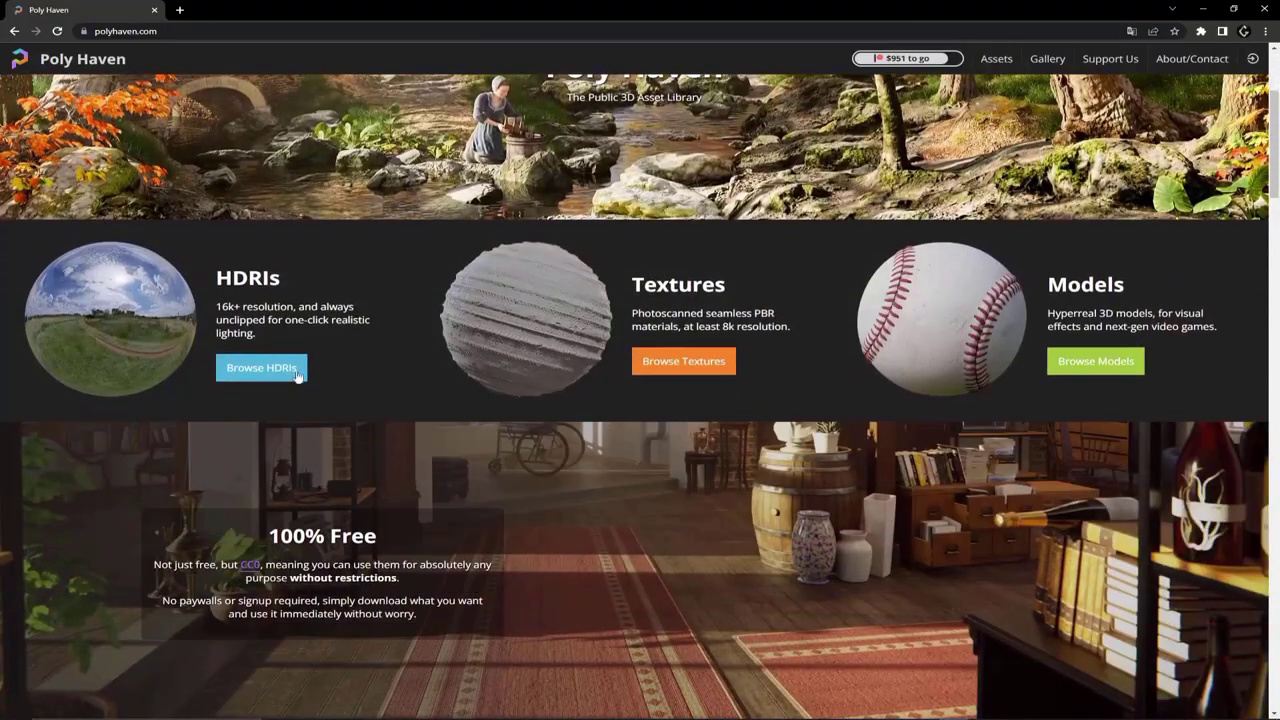
click(263, 366)
click(1072, 215)
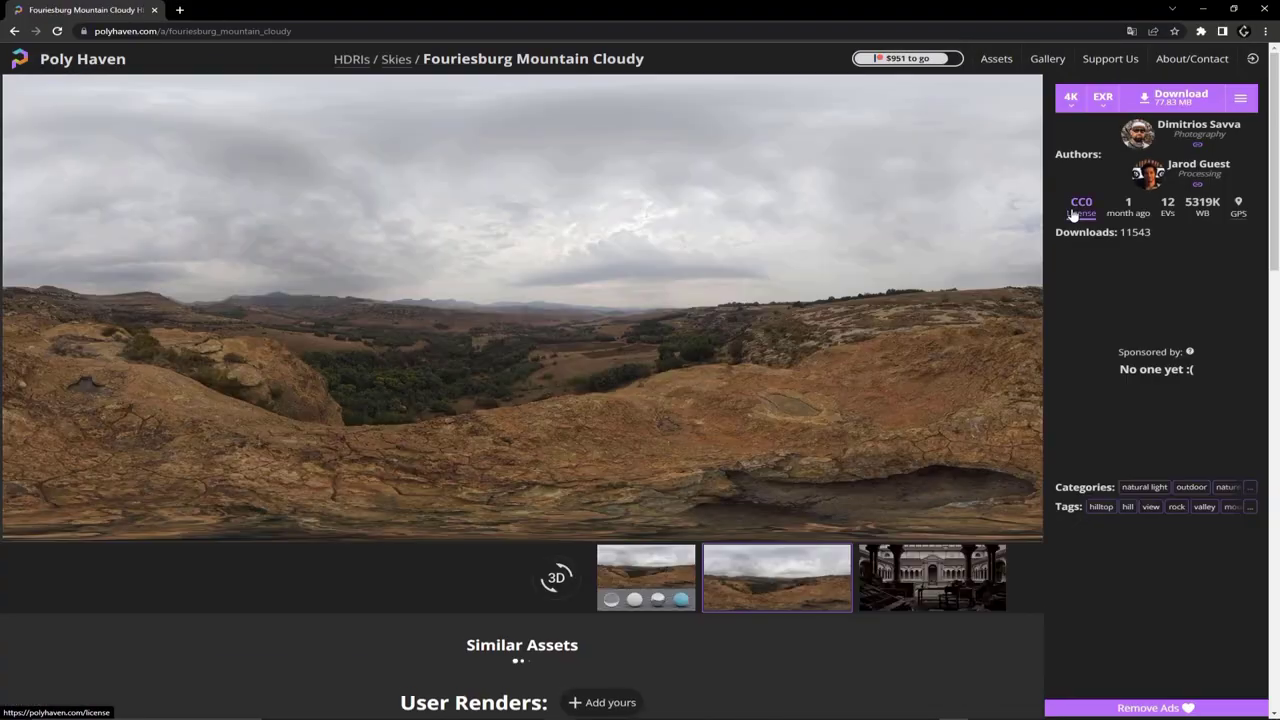
click(1185, 96)
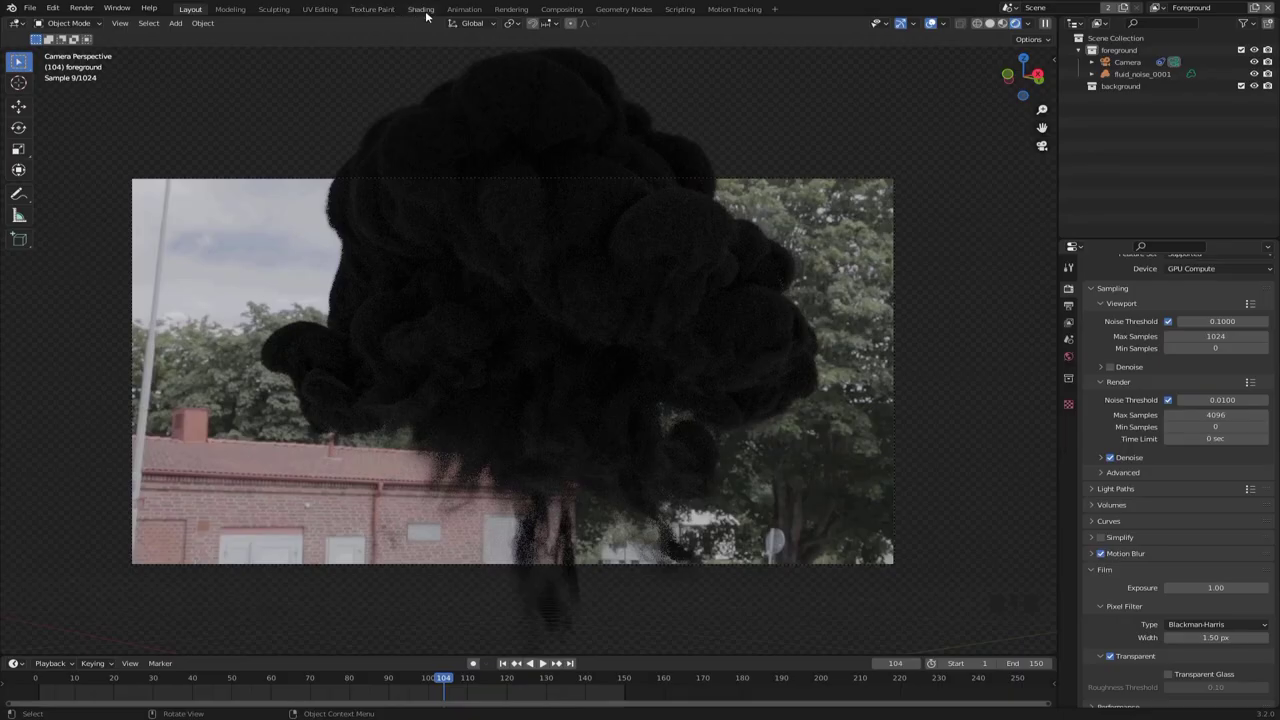
Step: Switch back to Blender, show the World shader nodes in the Shading workspace and add an Environment Texture node beside the Background node
click(421, 10)
click(320, 395)
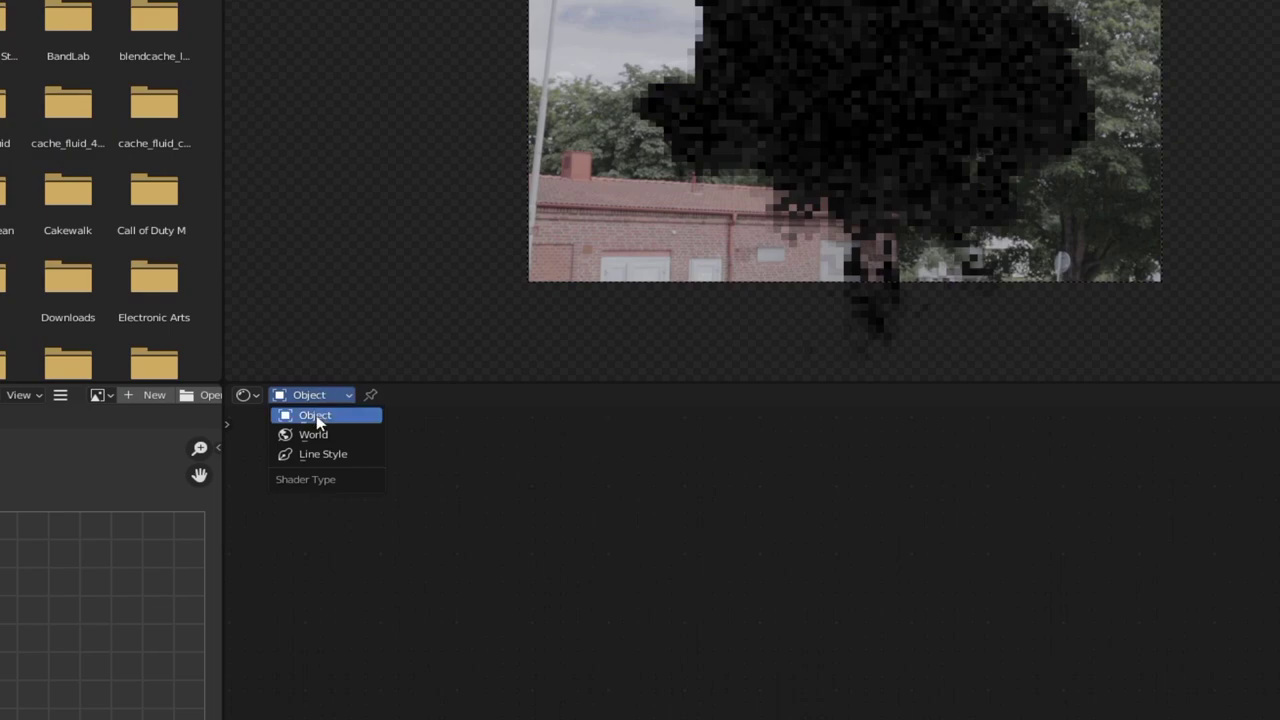
click(313, 434)
key(shift+a)
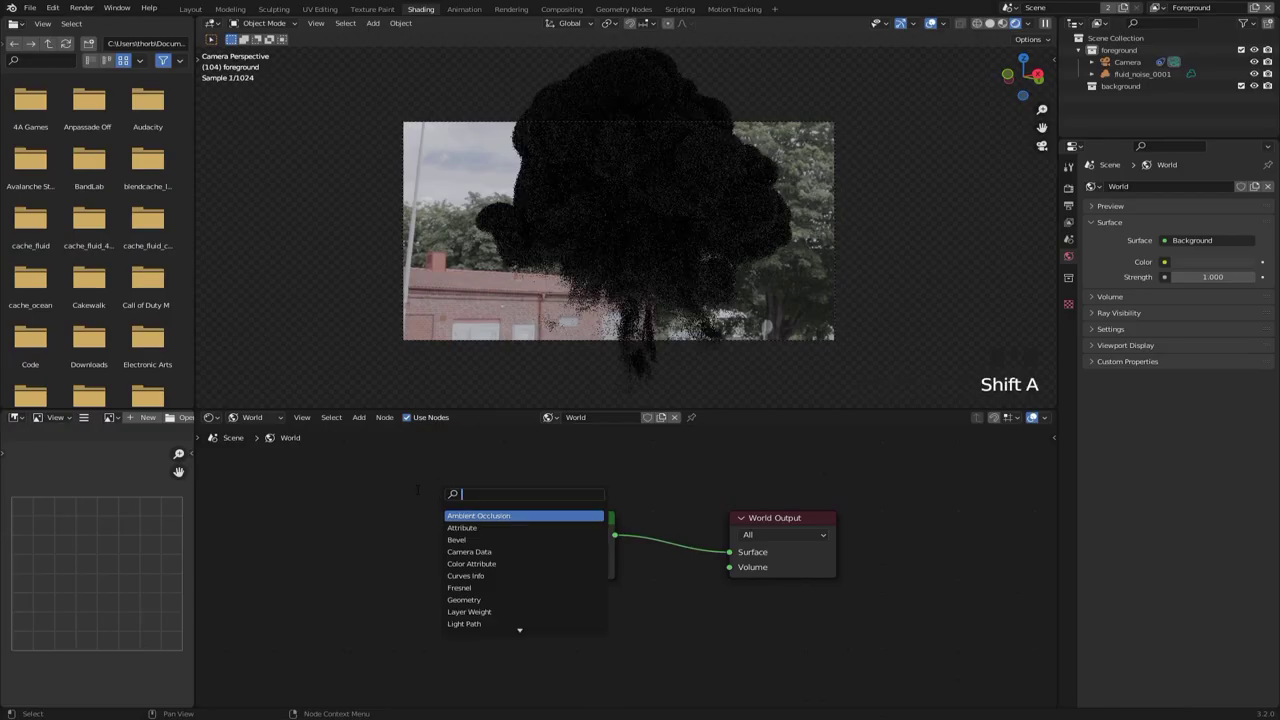
text(enviro)
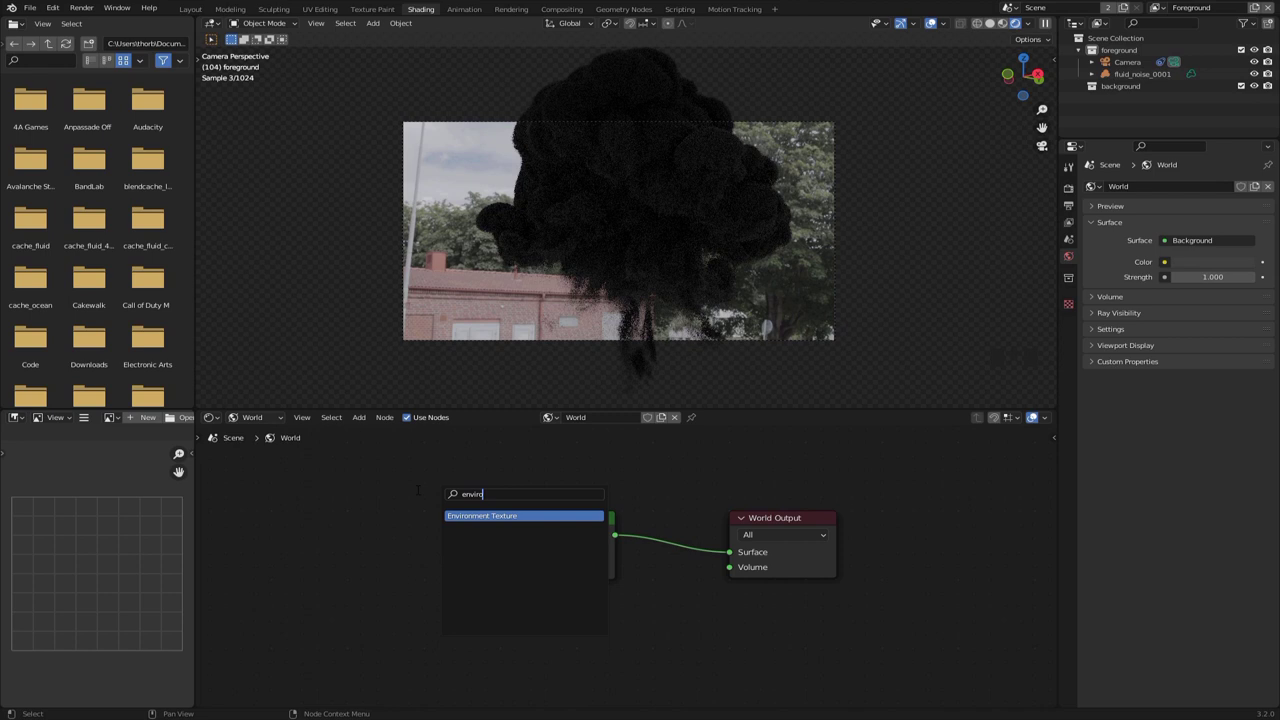
key(Return)
click(233, 497)
Step: Connect the Environment Texture's Color output to the Background node's Color input
middle_drag(433, 525, 446, 546)
scroll(446, 546, up, 1)
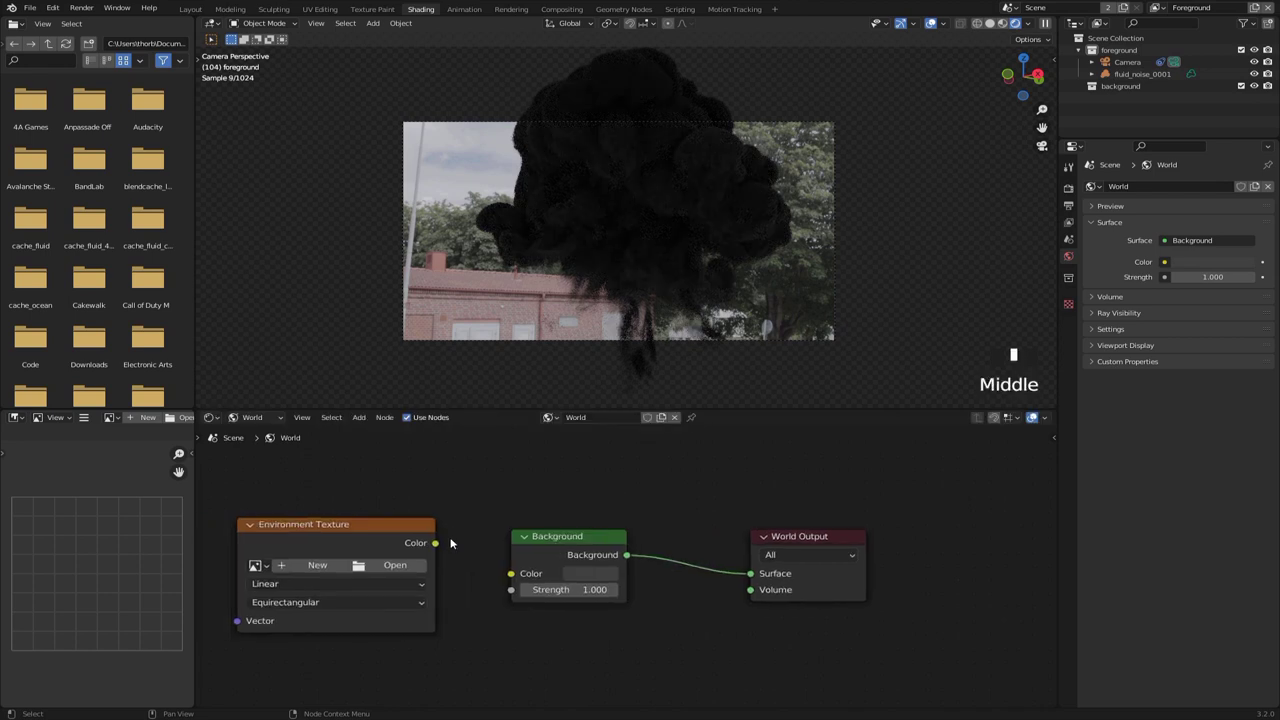
scroll(448, 546, down, 1)
drag(449, 545, 519, 573)
middle_drag(396, 566, 492, 573)
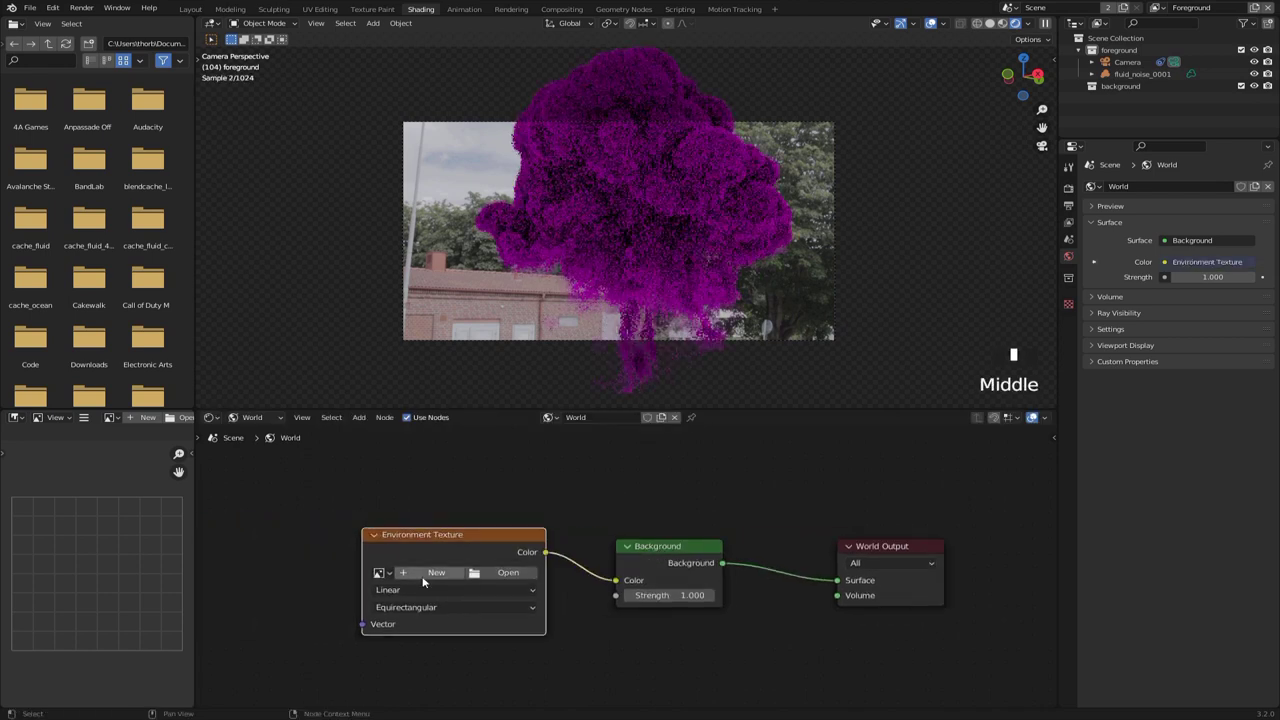
Step: Load mud_road_4k.exr as the image of the Environment Texture node
click(493, 573)
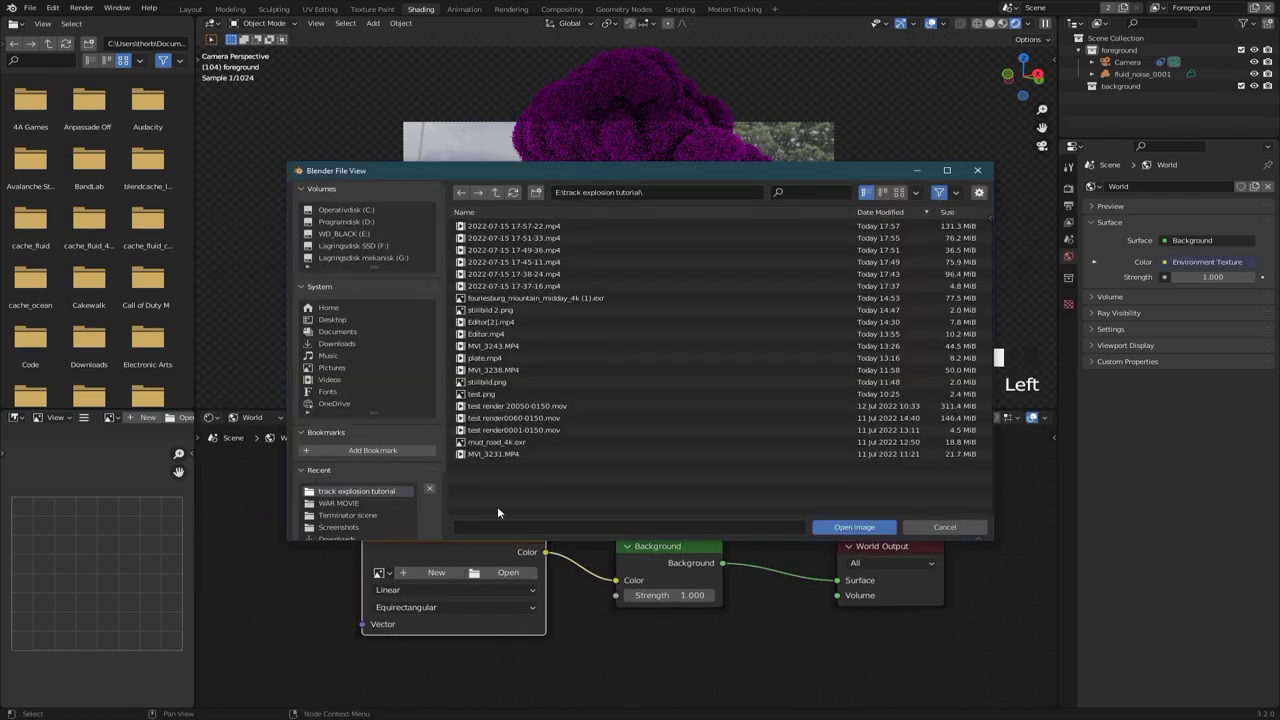
double_click(499, 440)
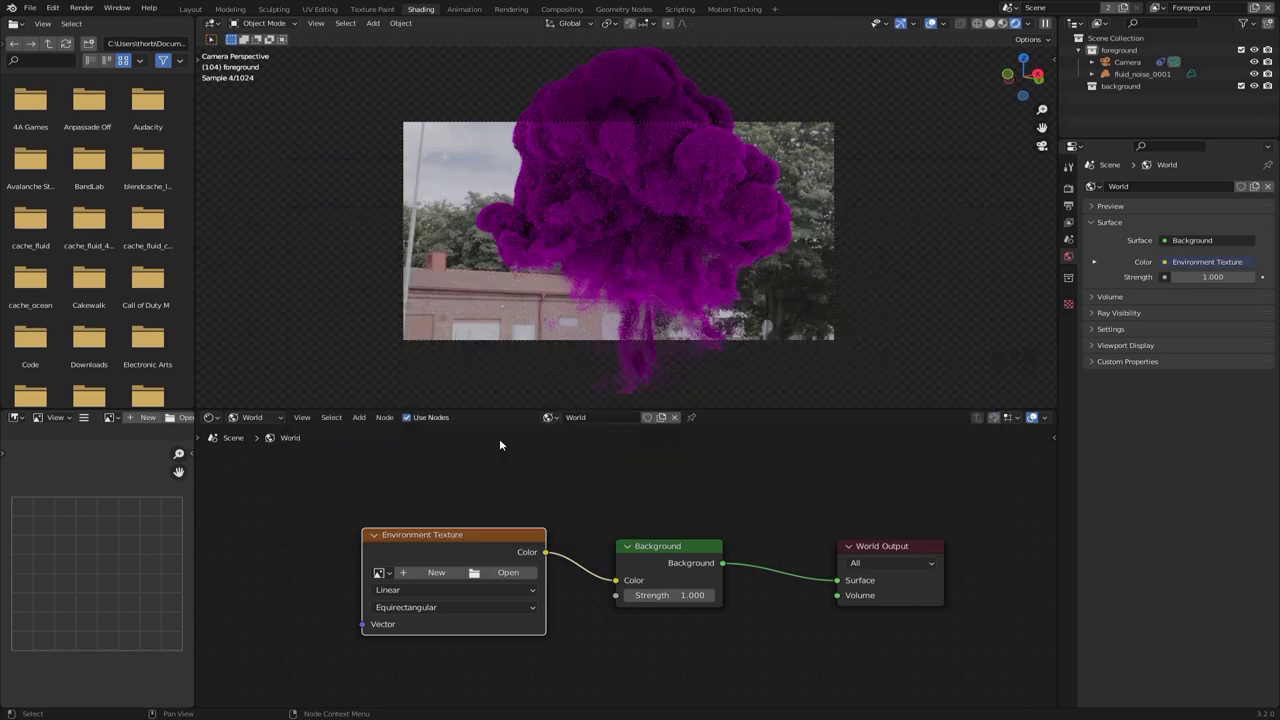
scroll(617, 224, up, 1)
Step: Return to the Layout workspace and check the explosion's rendered look at frames 89 and 57
click(190, 9)
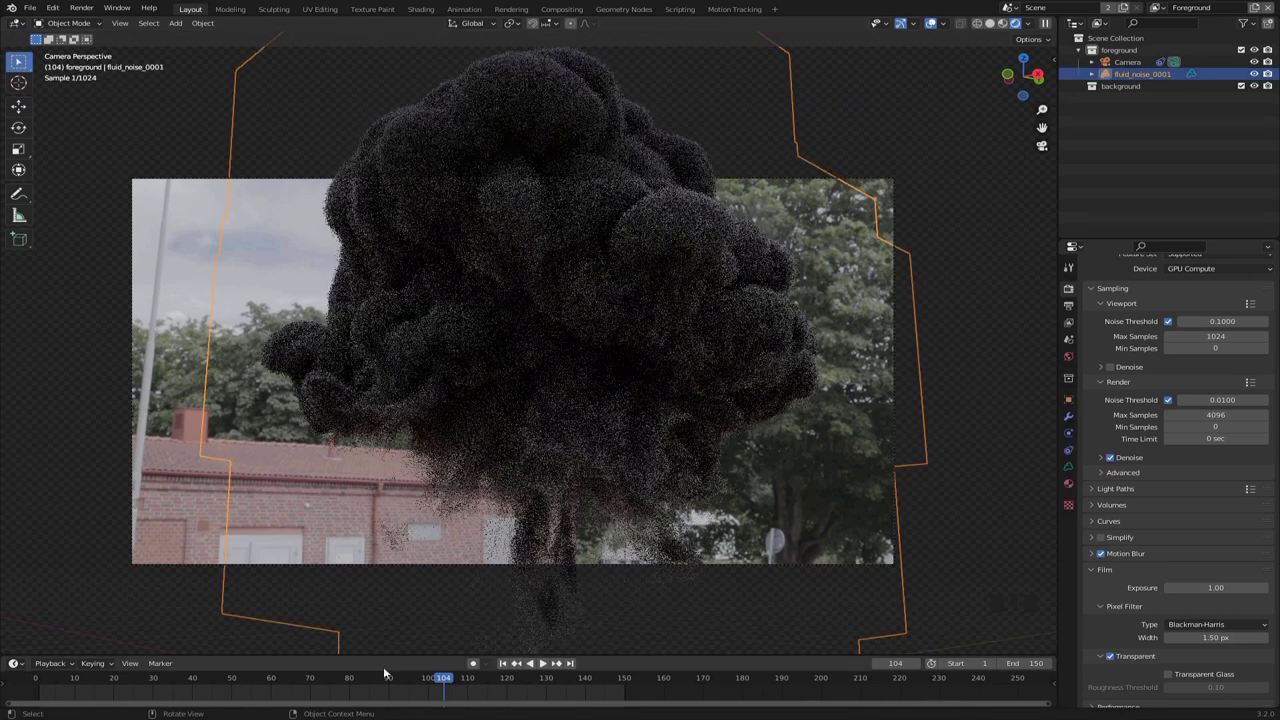
click(384, 672)
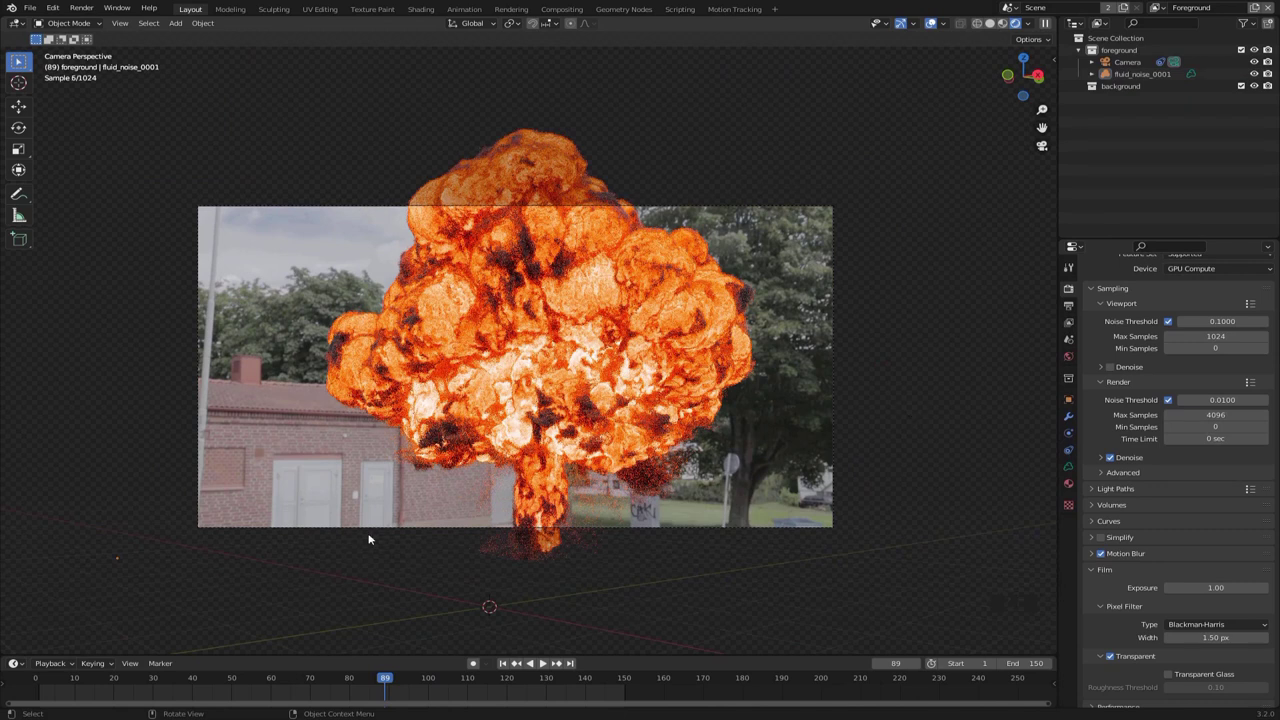
click(258, 680)
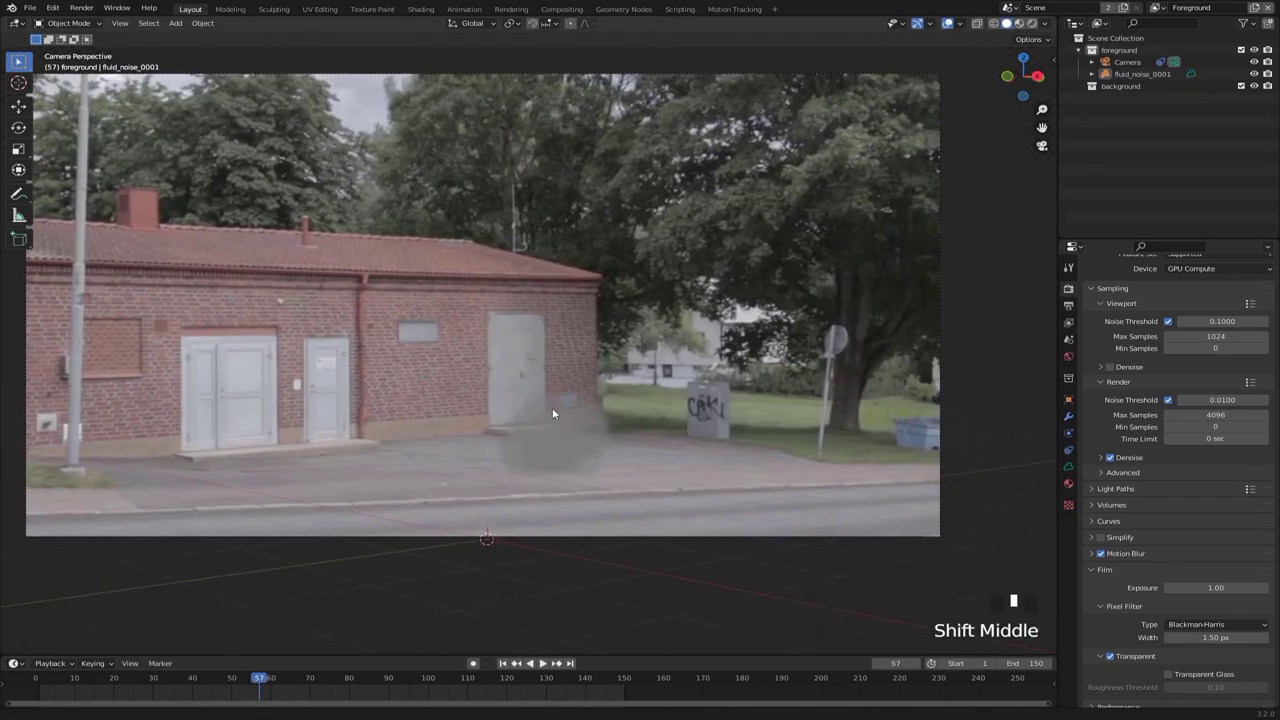
key(z)
click(575, 492)
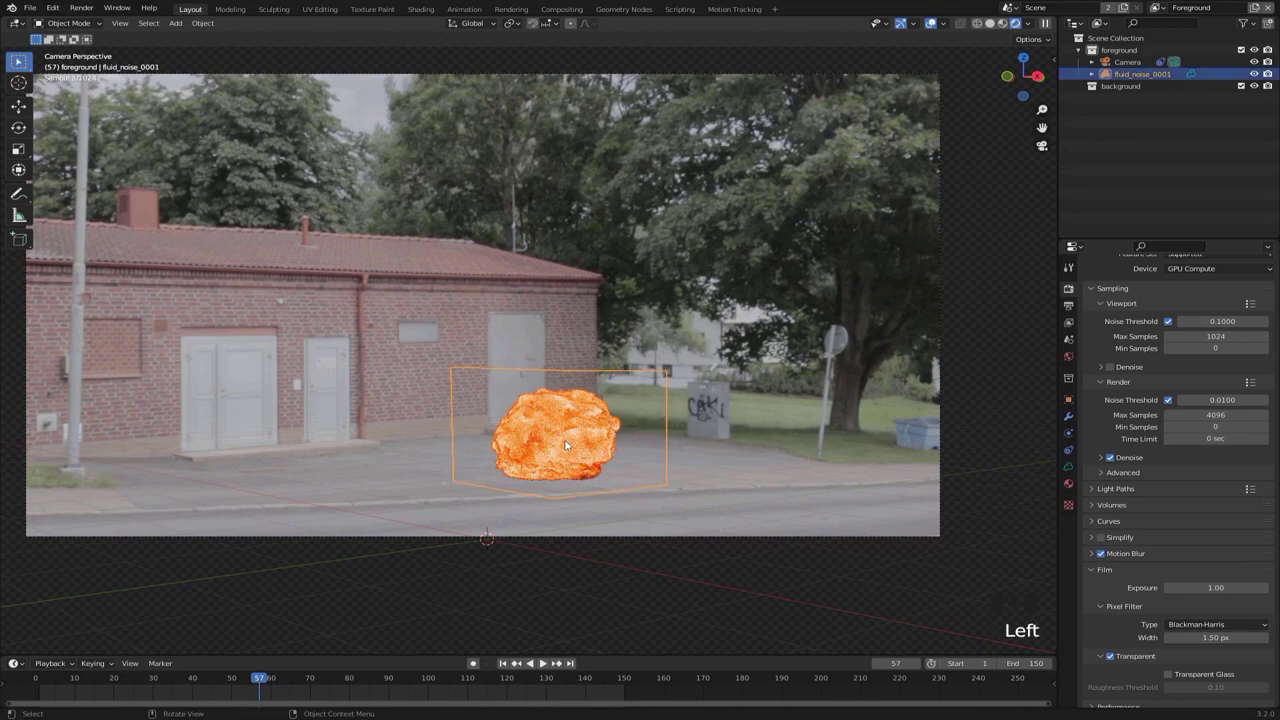
shift+middle_drag(575, 492, 504, 436)
click(591, 441)
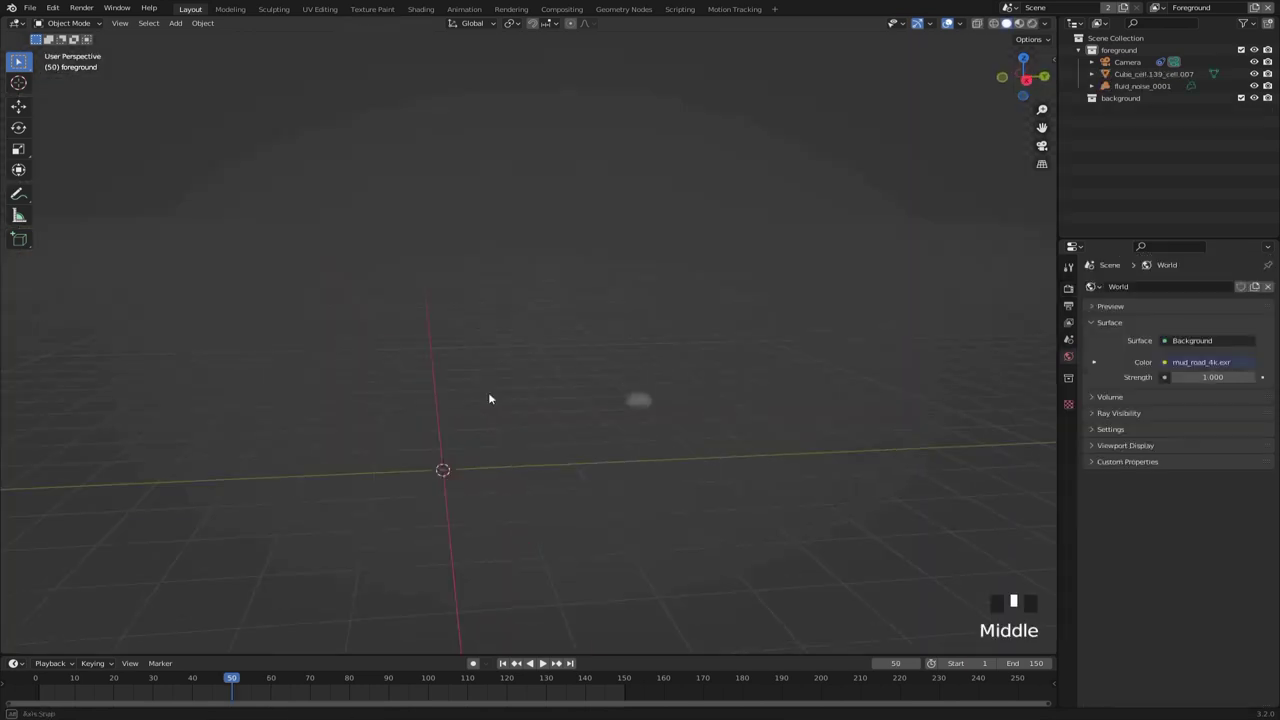
Step: Add a cube, flatten it along Z and scale it up into a wide, thin ground slab
key(shift+a)
click(546, 410)
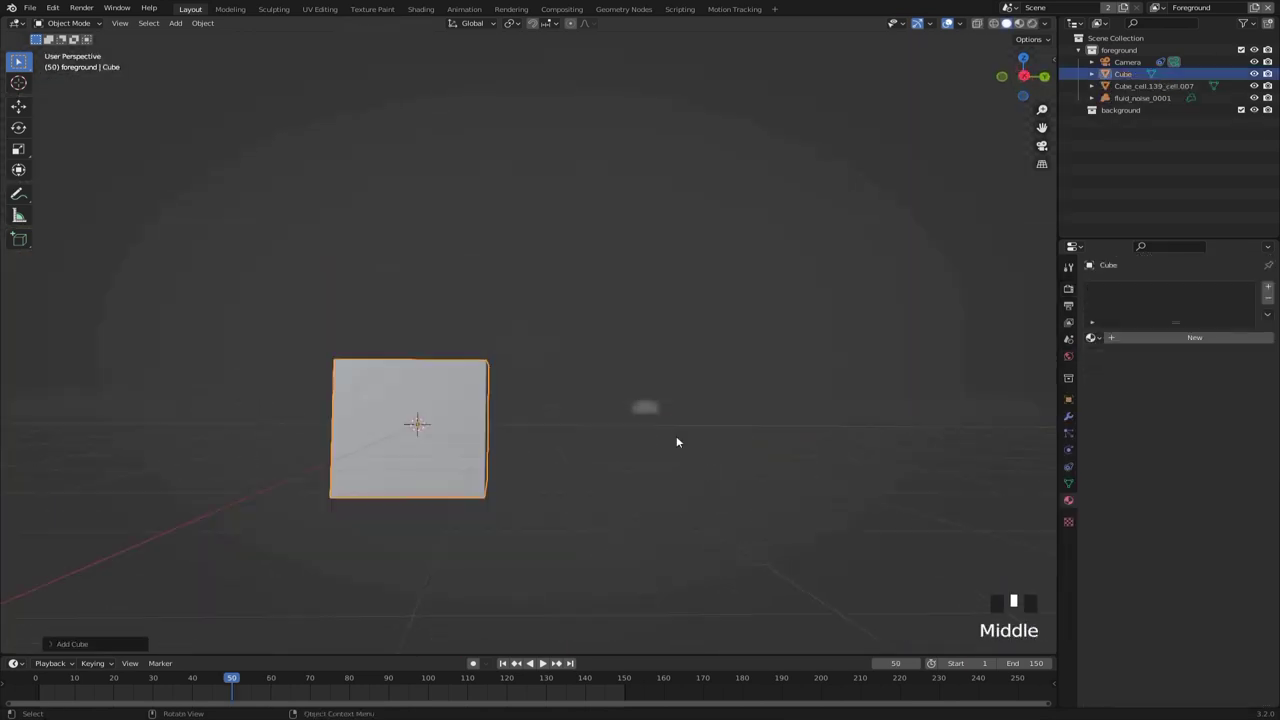
key(s)
key(z)
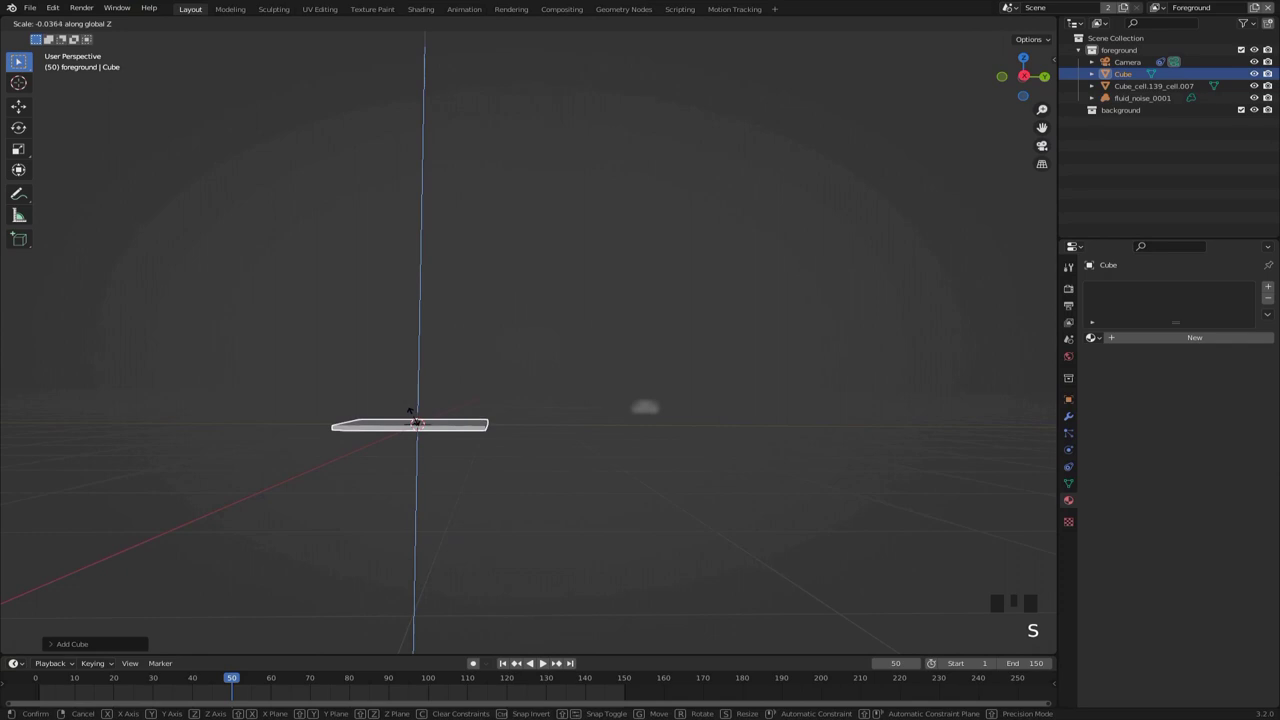
click(410, 411)
key(s)
click(730, 430)
Step: Move the slab along the global Y axis so it lies under the explosion
middle_drag(730, 430, 537, 498)
key(g)
key(x)
right_click(612, 495)
key(g)
middle_click(500, 465)
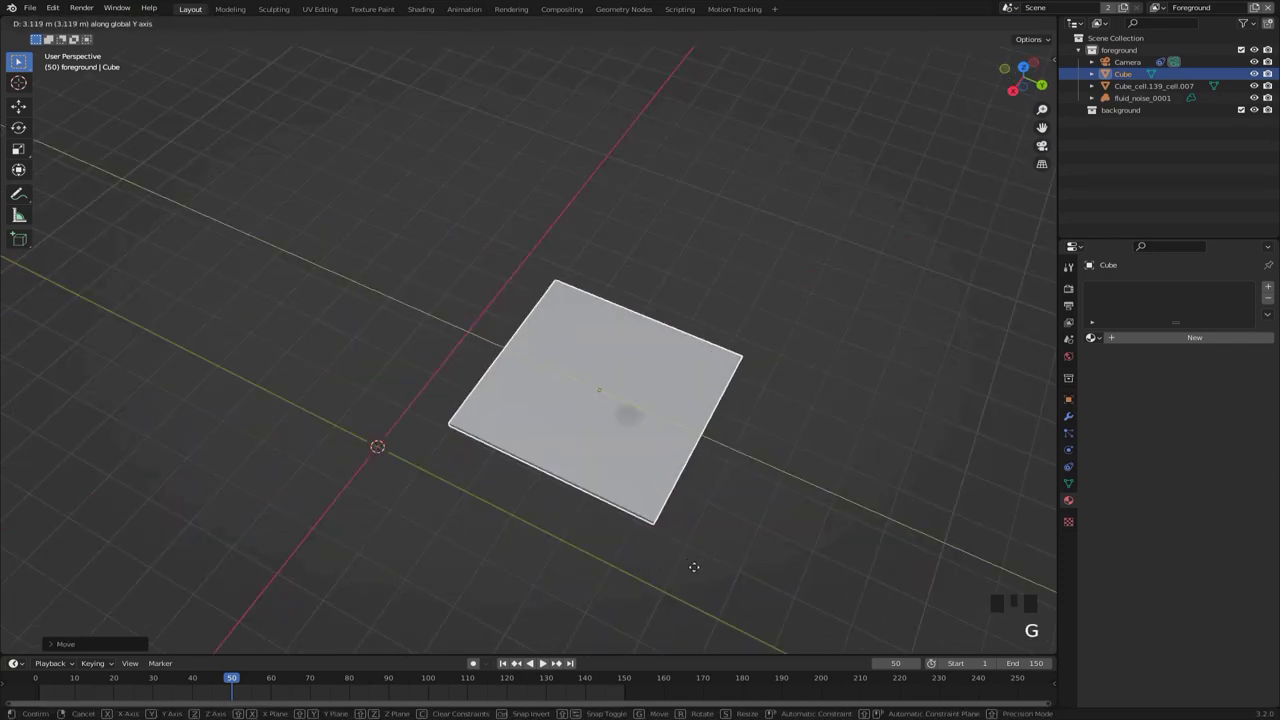
click(718, 598)
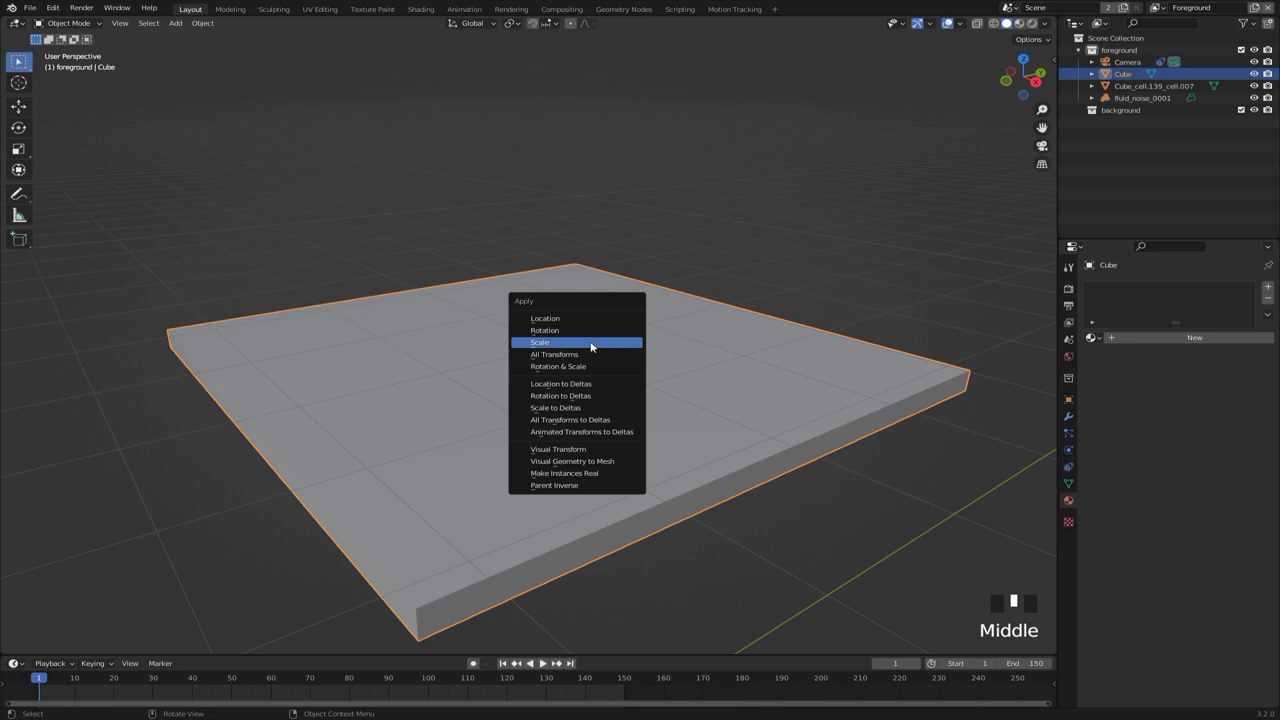
Step: Apply the scale of the ground slab
click(591, 343)
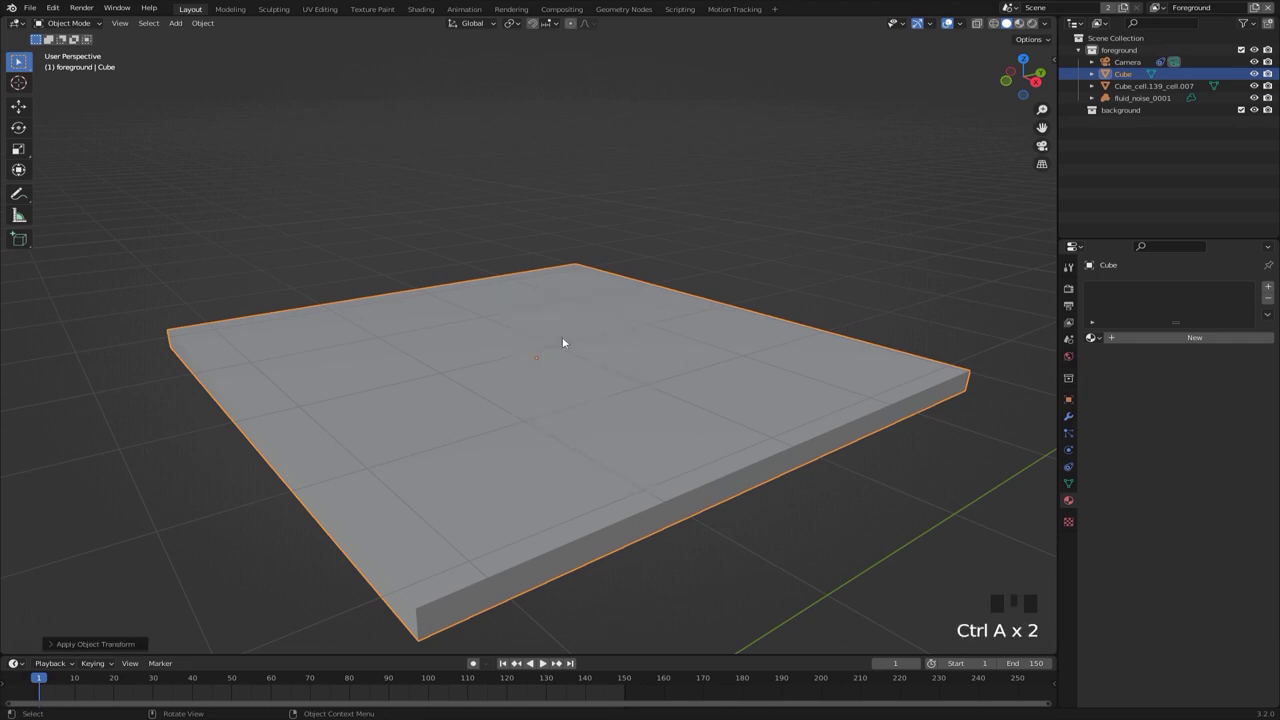
scroll(634, 406, up, 3)
shift+middle_drag(634, 406, 698, 310)
middle_drag(598, 416, 642, 455)
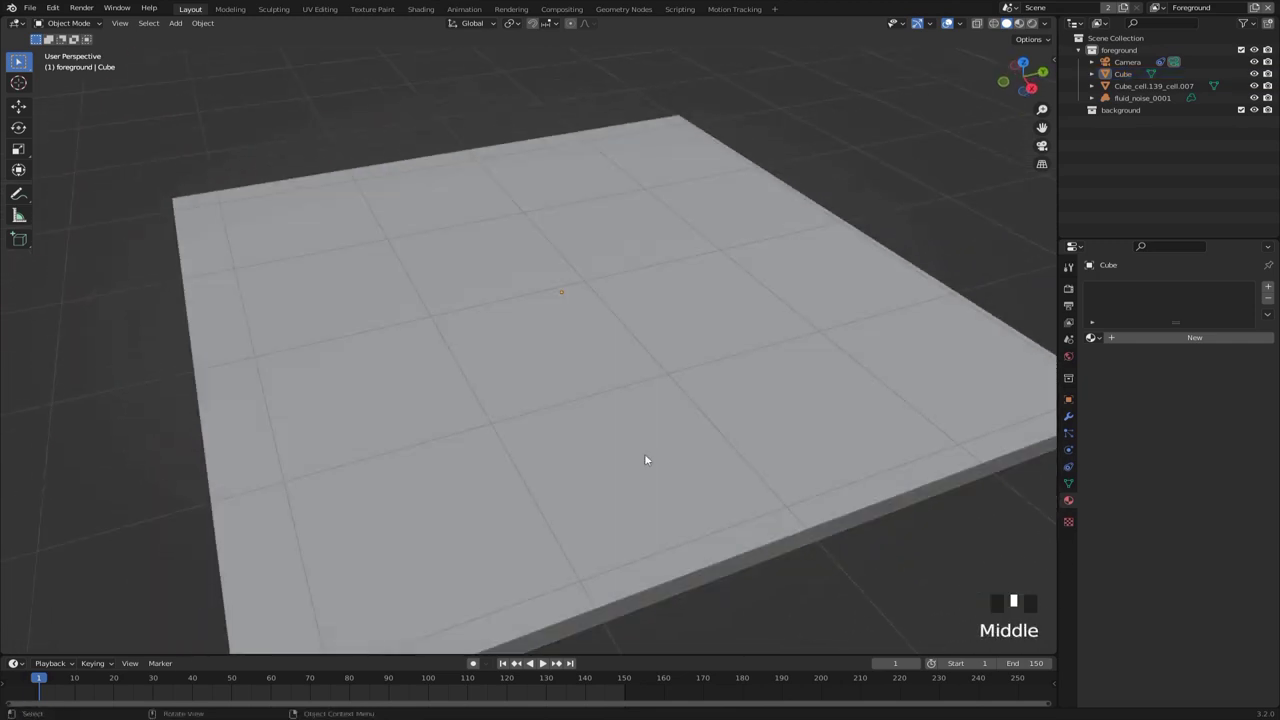
shift+middle_drag(553, 371, 651, 398)
Step: Add an emitter particle system to the slab, emitting from Volume with Random distribution
click(845, 413)
click(1068, 433)
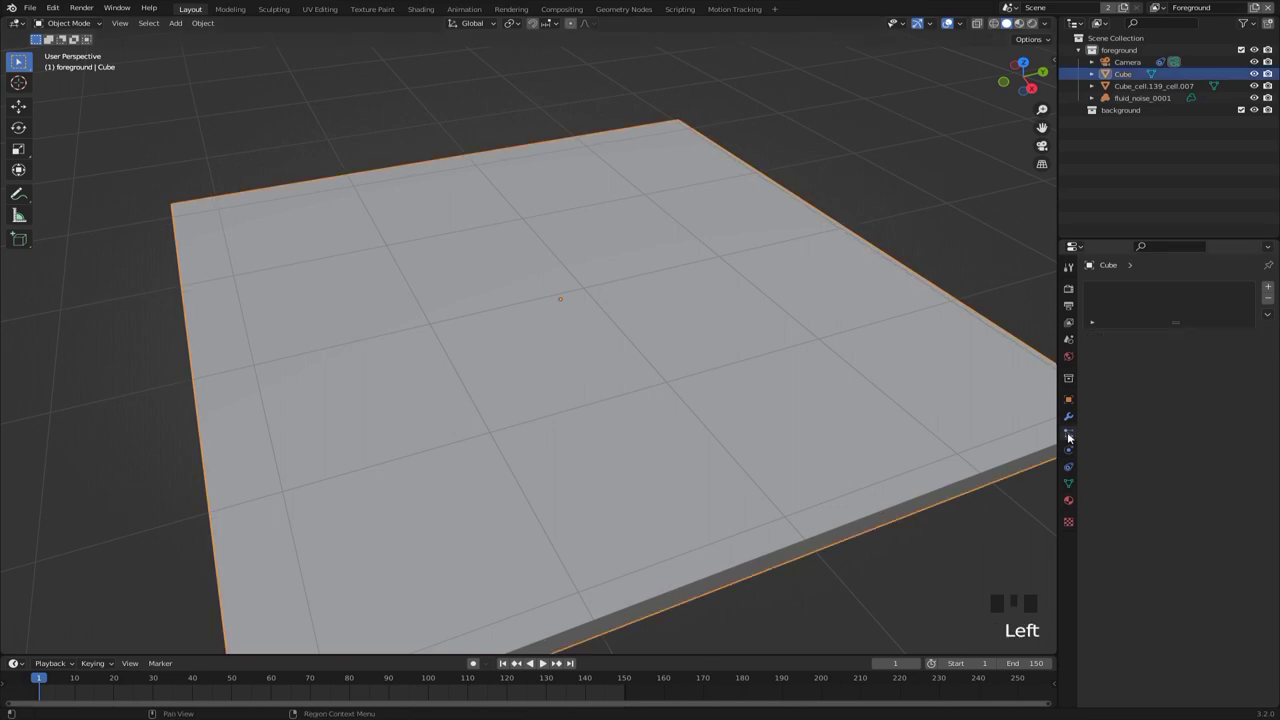
click(1268, 287)
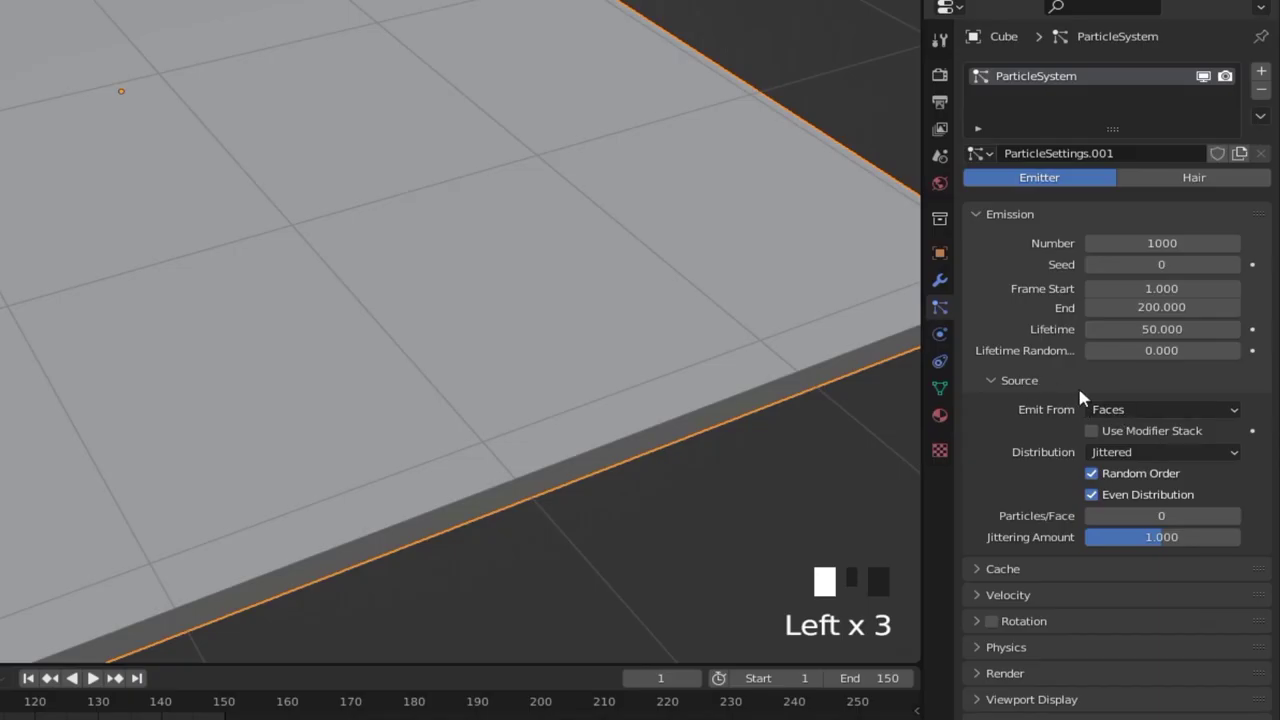
click(1155, 412)
click(1130, 474)
click(1160, 452)
click(1121, 497)
Step: Open Cell Fracture for the slab and set the Own Particles source limit to 500
click(202, 22)
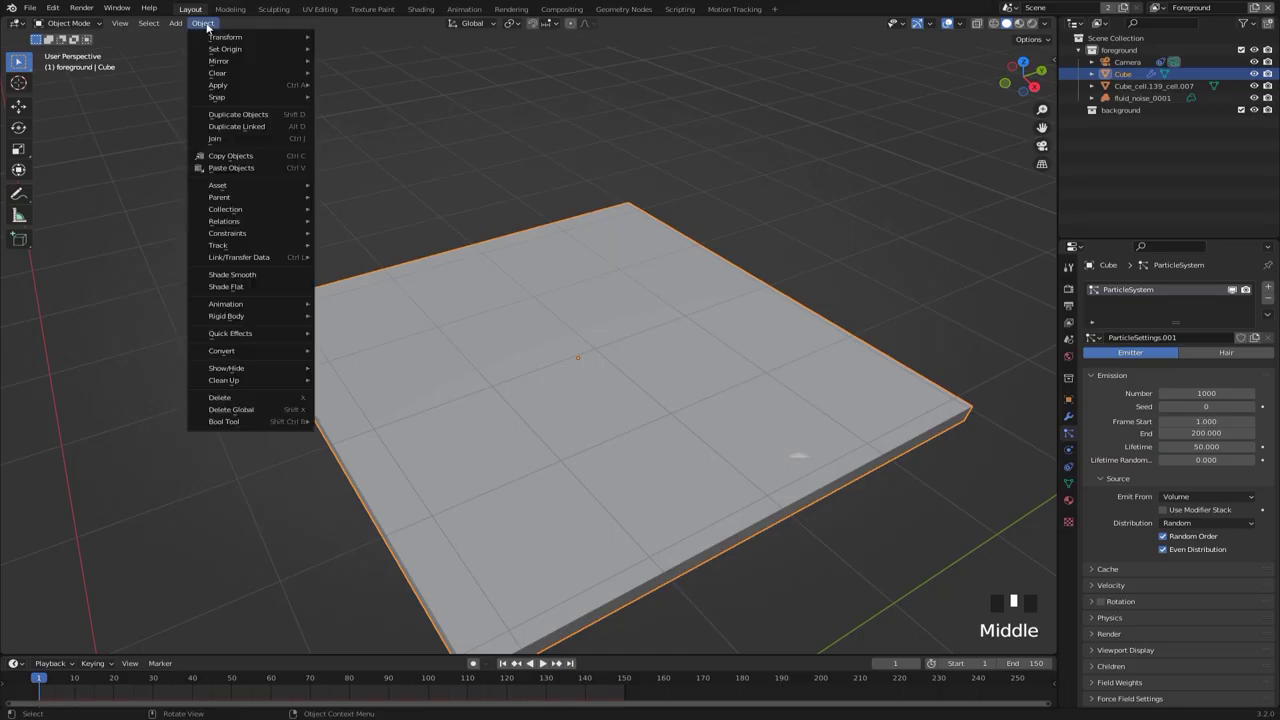
mouse_move(290, 333)
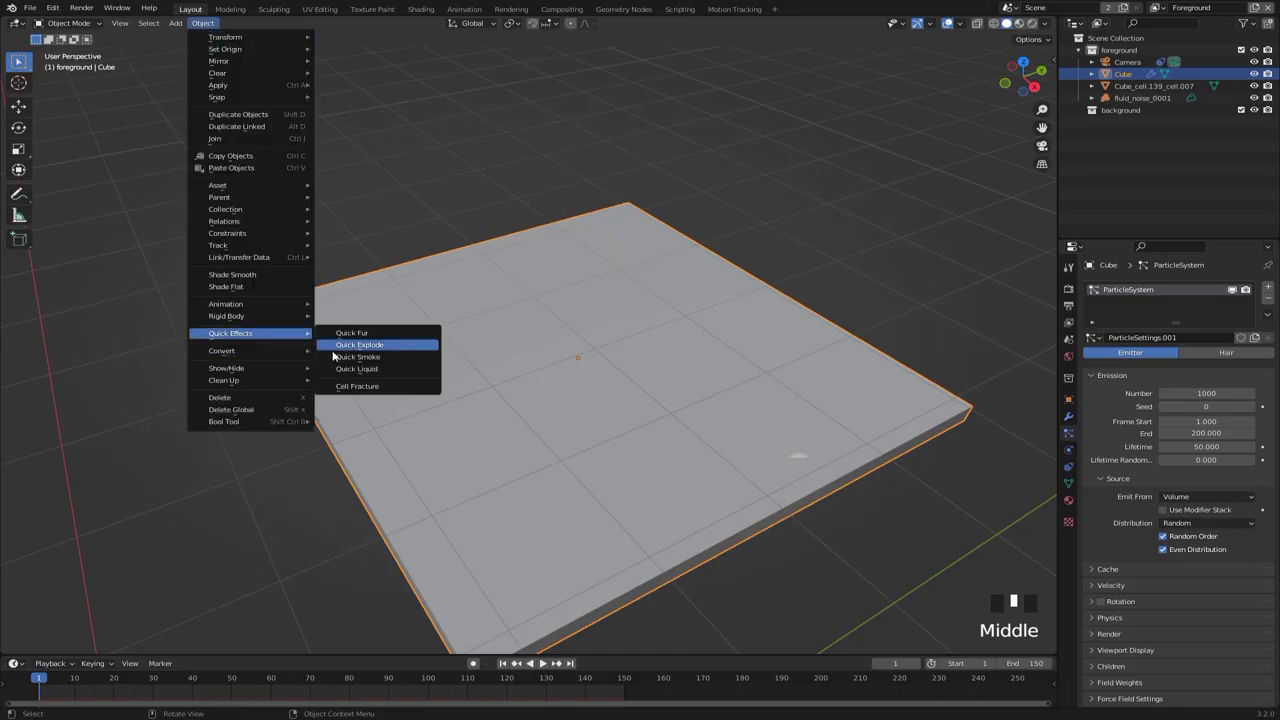
click(366, 391)
click(229, 246)
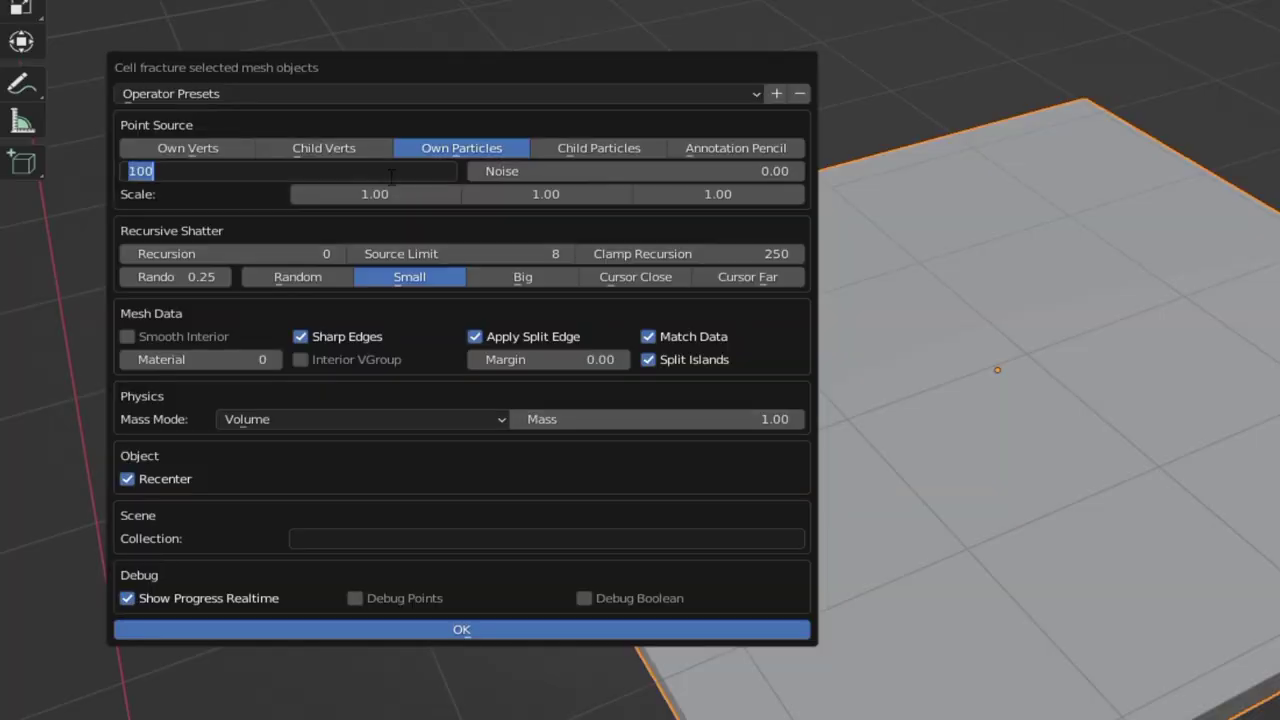
text(500)
key(Return)
Step: Set the Cell Fracture's recursive shatter to Recursion 1, Source Limit 0 and Clamp Recursion 0
click(268, 255)
text(1)
key(Return)
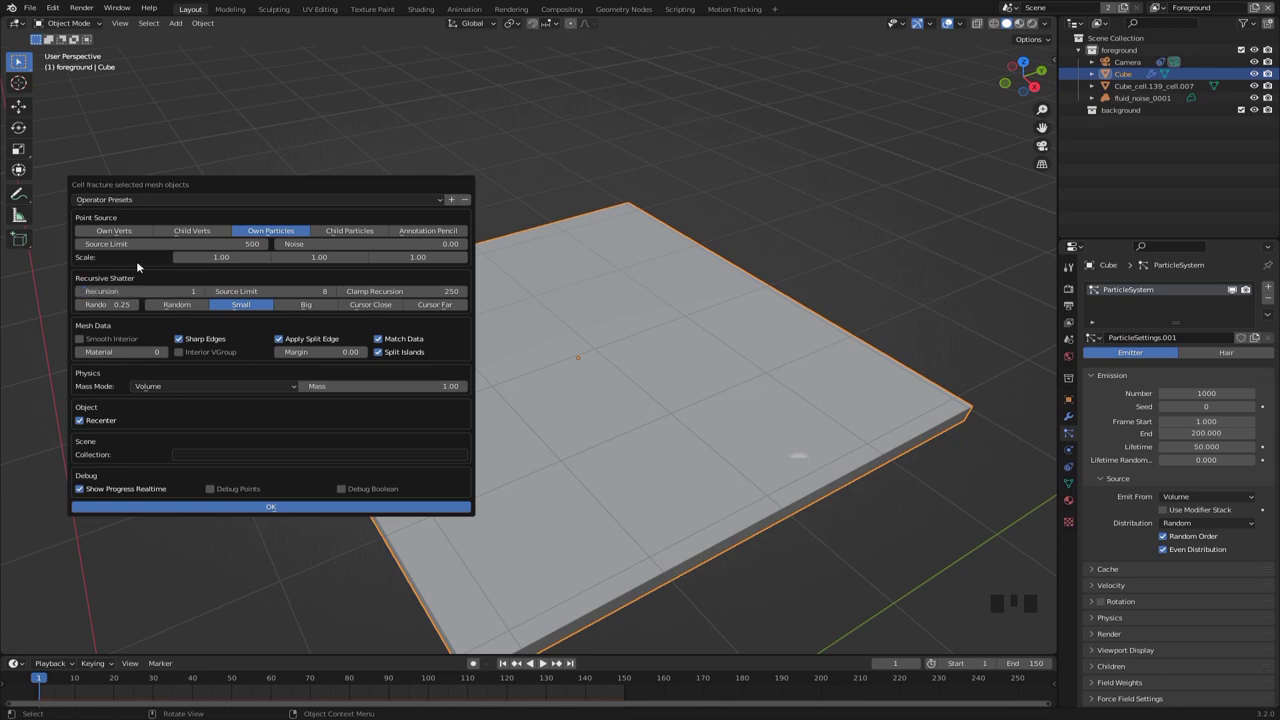
drag(277, 291, 240, 291)
drag(389, 291, 310, 291)
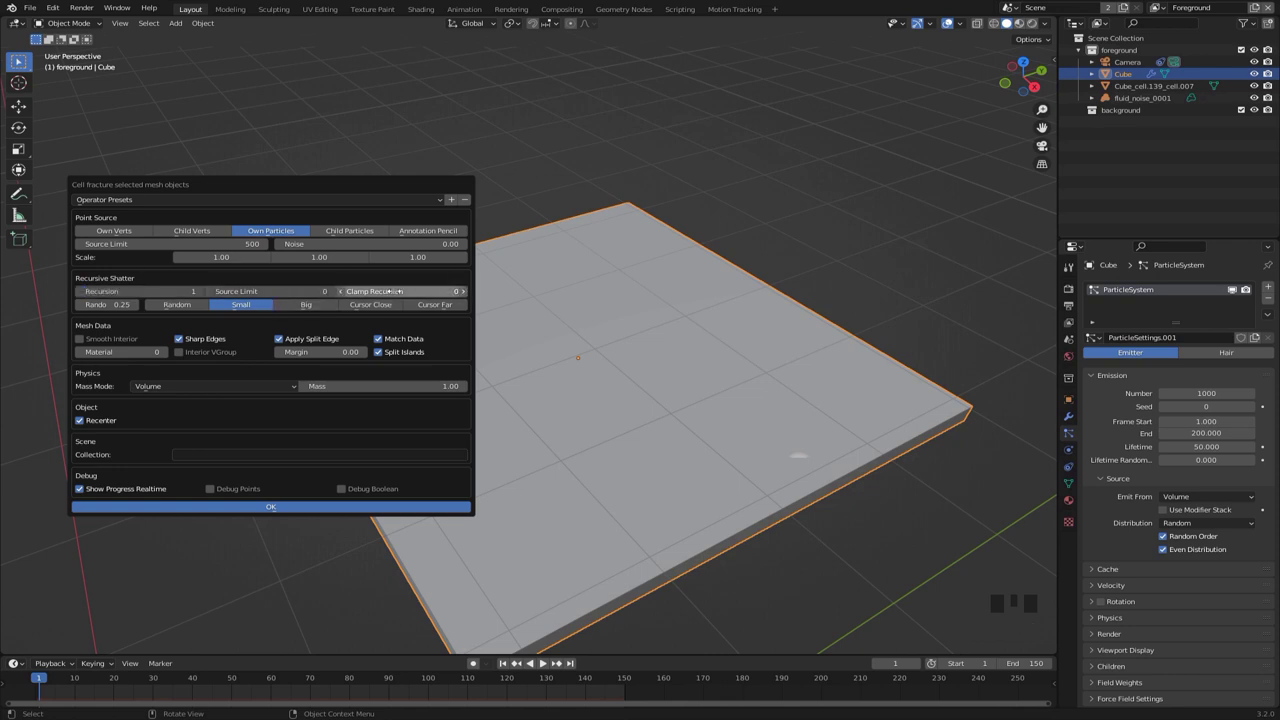
Step: Fracture the slab with Random as the recursive shatter method and Apply Split Edge turned off
click(178, 305)
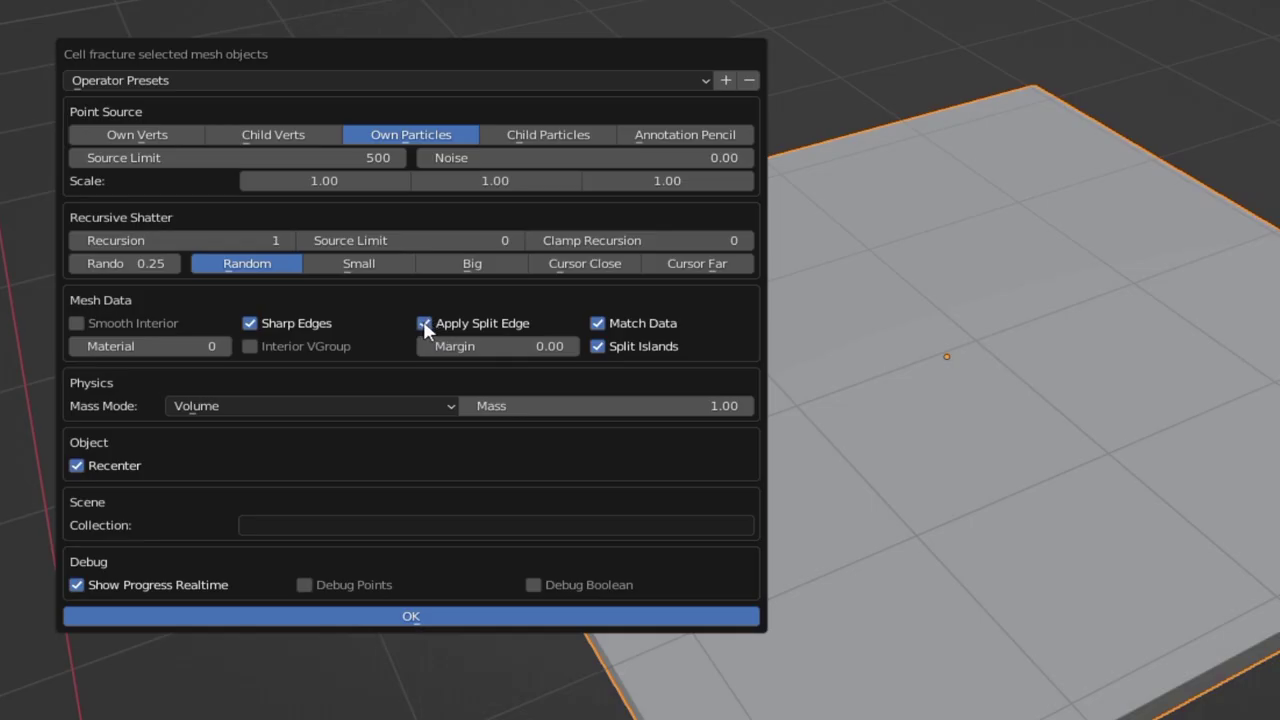
click(424, 323)
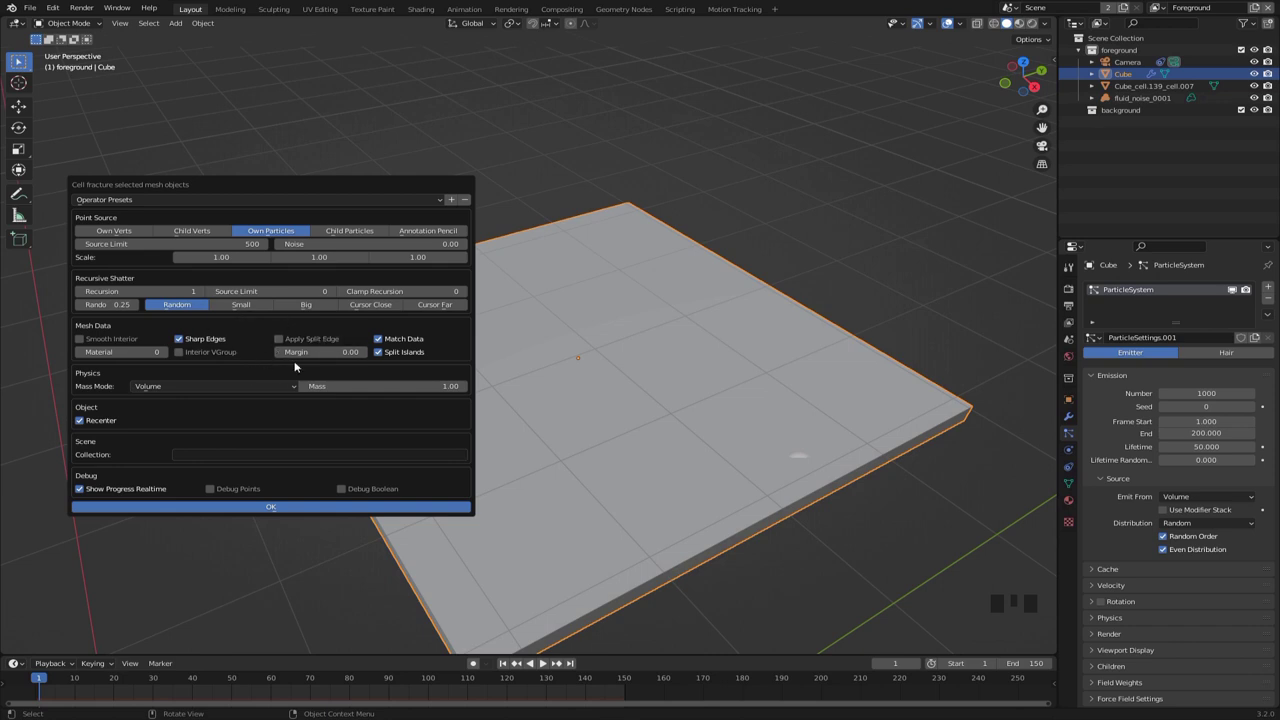
click(249, 508)
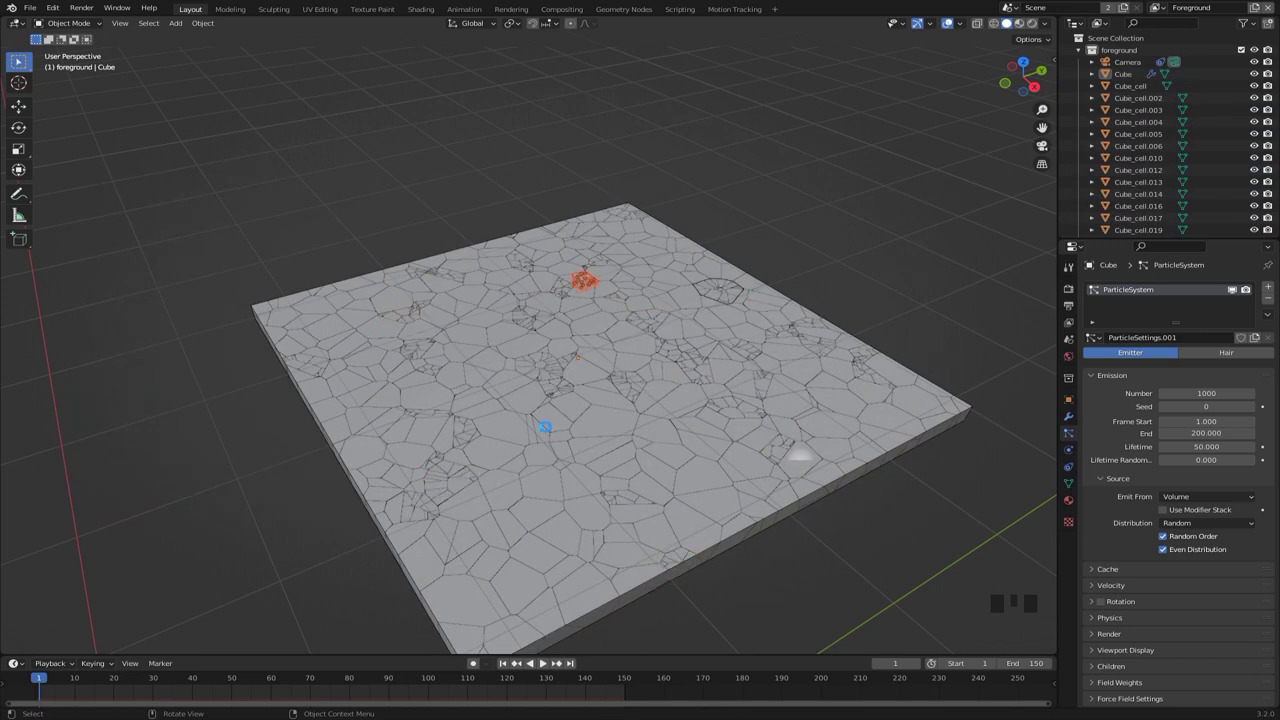
Step: Delete the original unfractured slab, keeping only the fractured cells
middle_drag(545, 427, 534, 484)
scroll(529, 500, up, 2)
triple_click(518, 512)
middle_drag(623, 490, 598, 497)
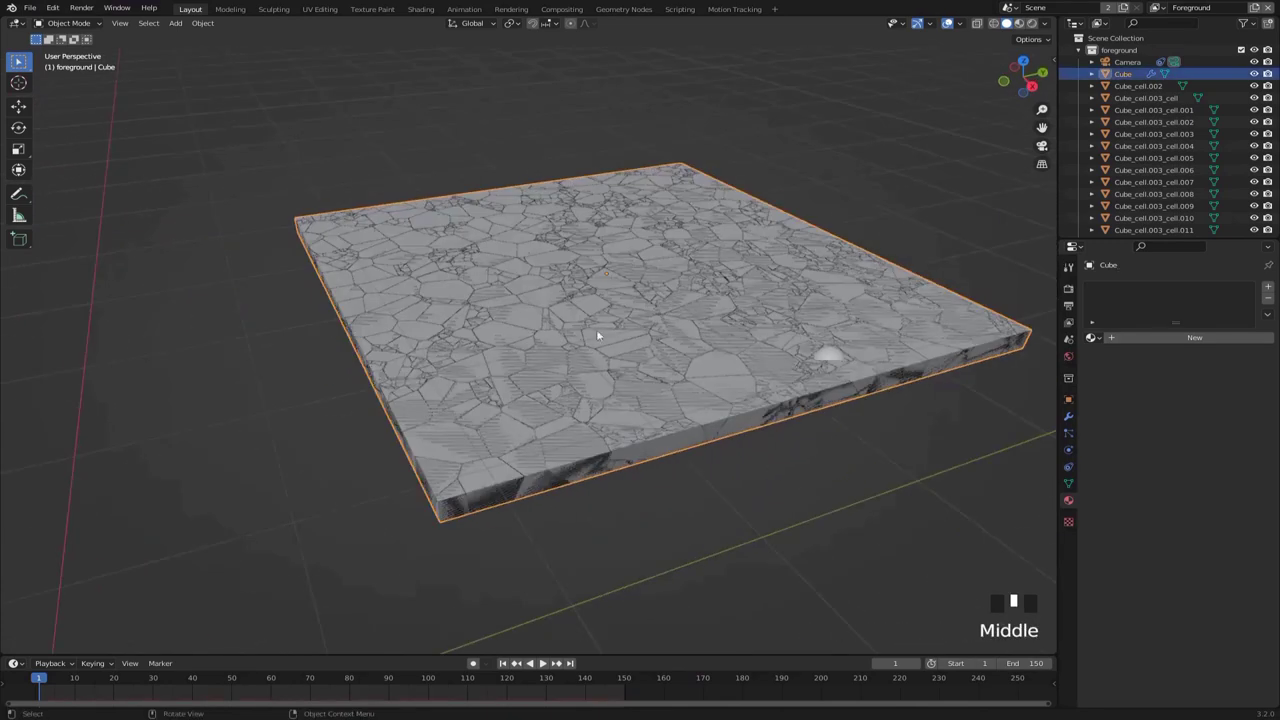
key(x)
click(557, 409)
shift+middle_drag(557, 409, 617, 237)
shift+middle_drag(617, 335, 625, 339)
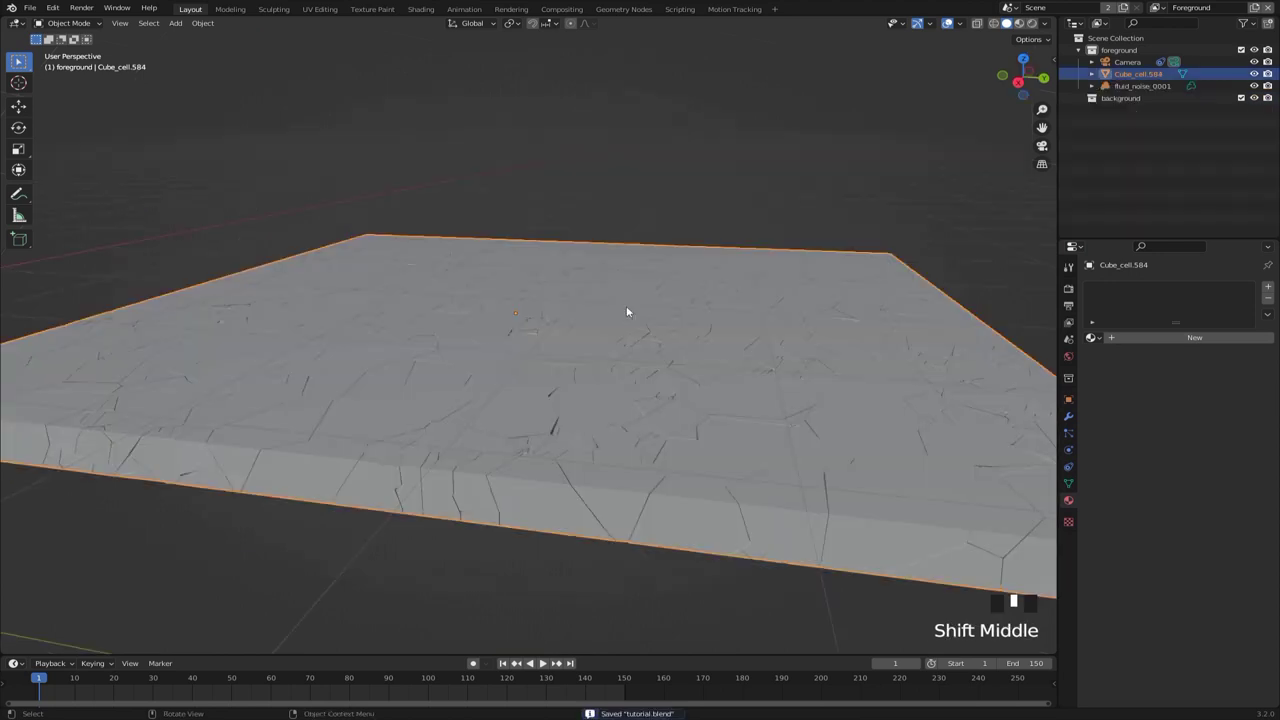
Step: Create two materials in separate slots on the joined slab and set the second one's base color to black
key(KP_1)
middle_drag(491, 294, 503, 331)
scroll(559, 346, up, 2)
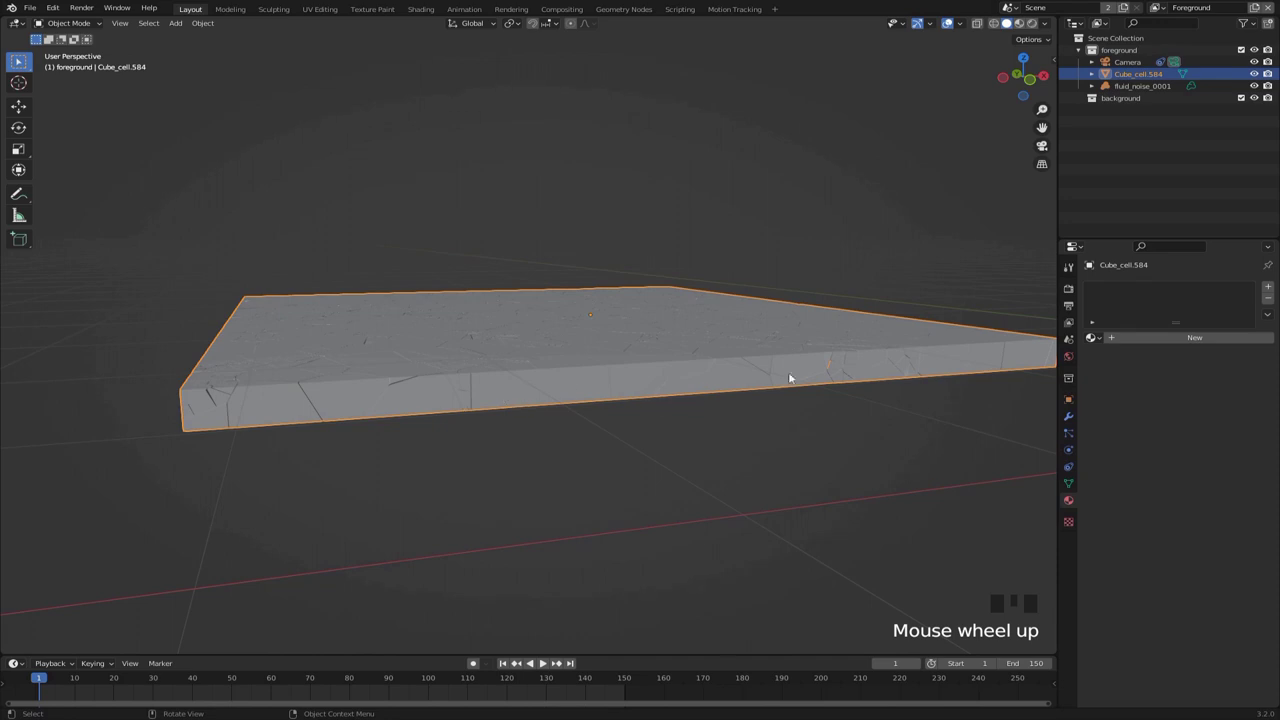
click(1200, 338)
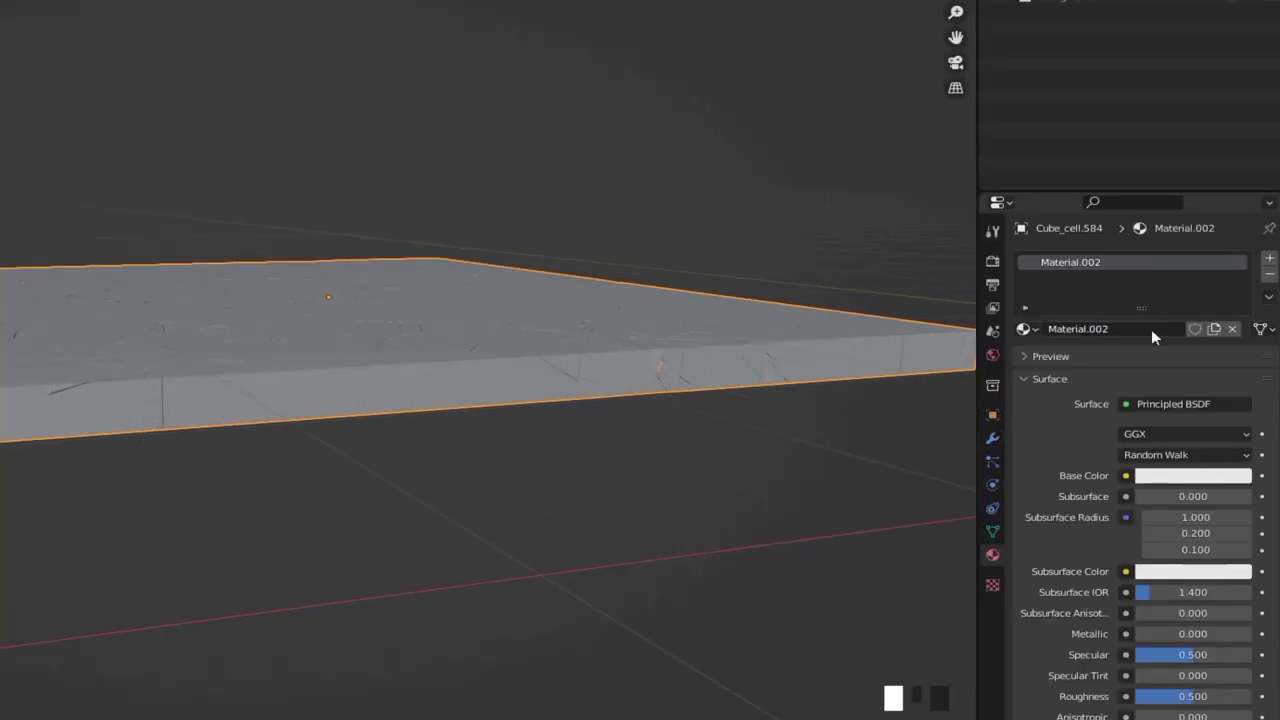
click(1270, 260)
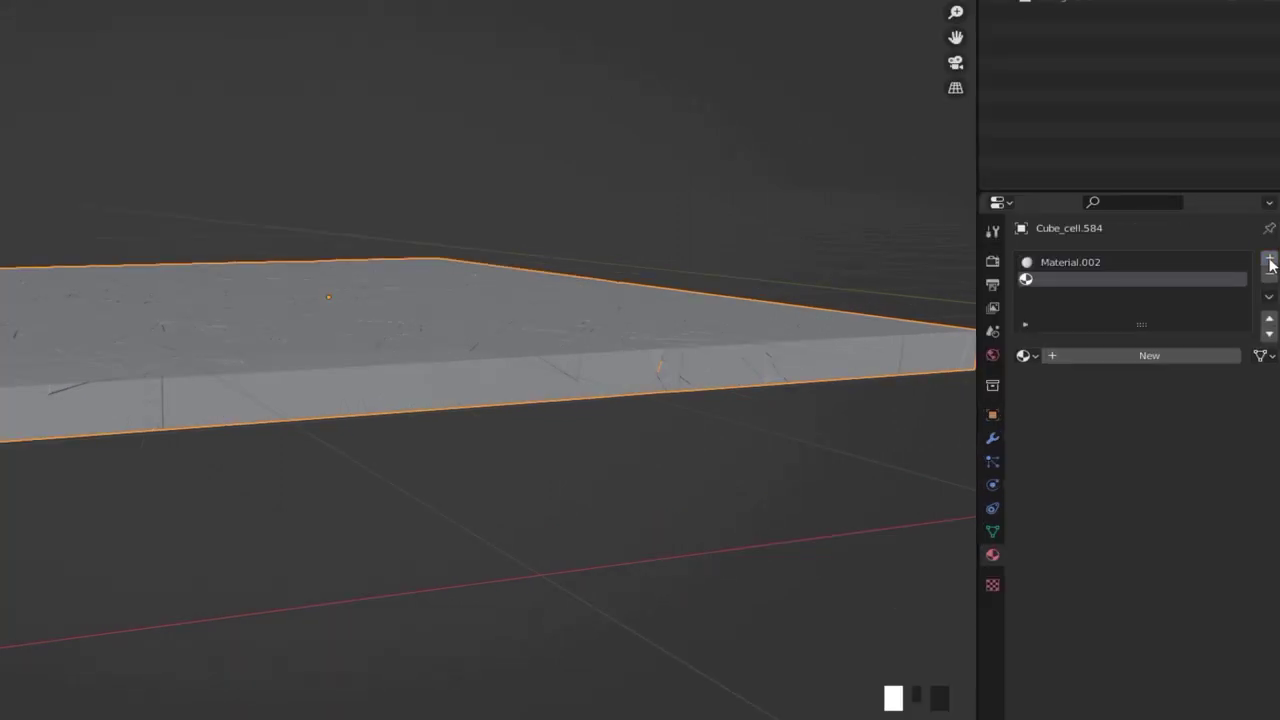
click(1127, 357)
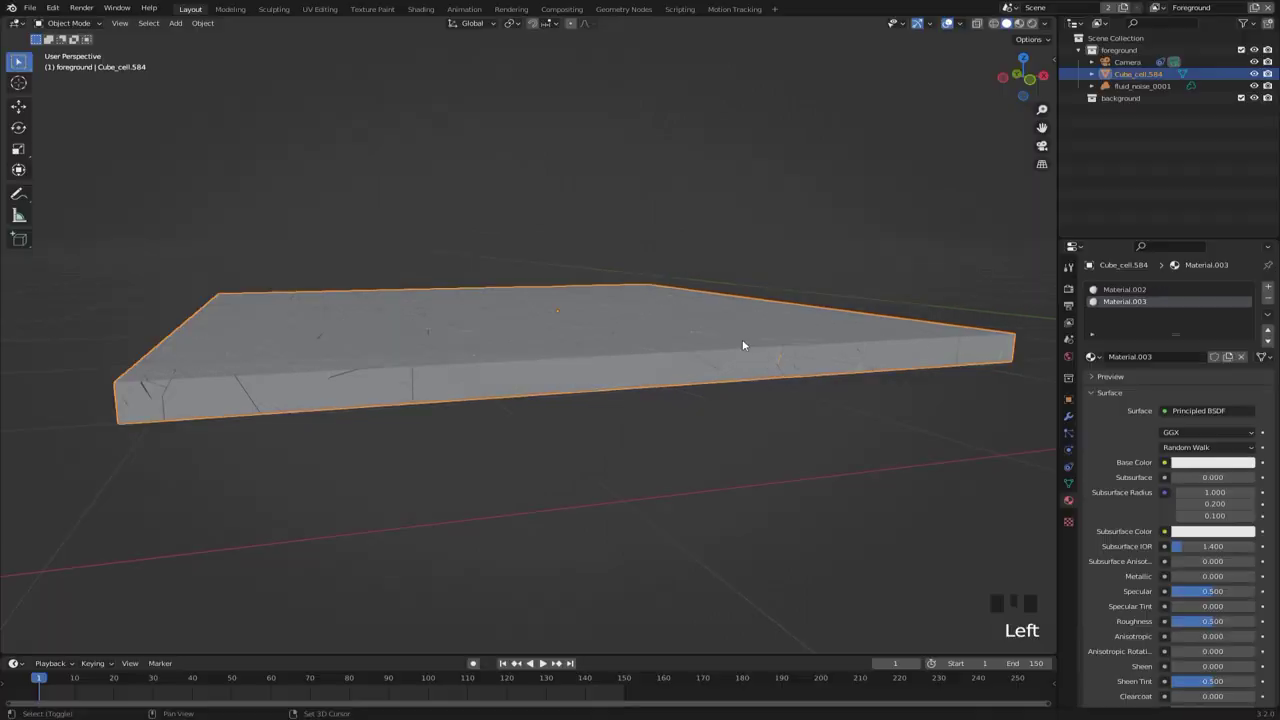
click(1220, 464)
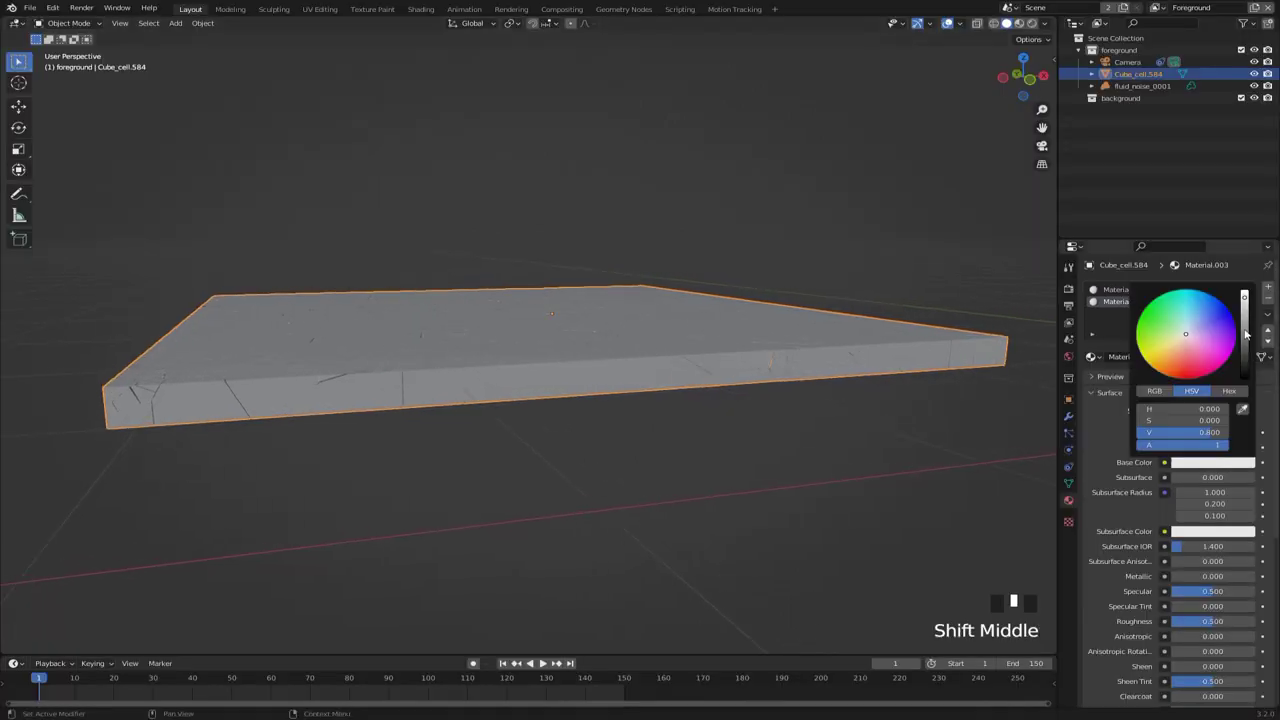
drag(1246, 335, 1245, 380)
Step: Assign the black second material to all slab faces except those on the top surface
shift+middle_drag(714, 351, 743, 368)
key(Tab)
key(KP_1)
key(alt+a)
key(3)
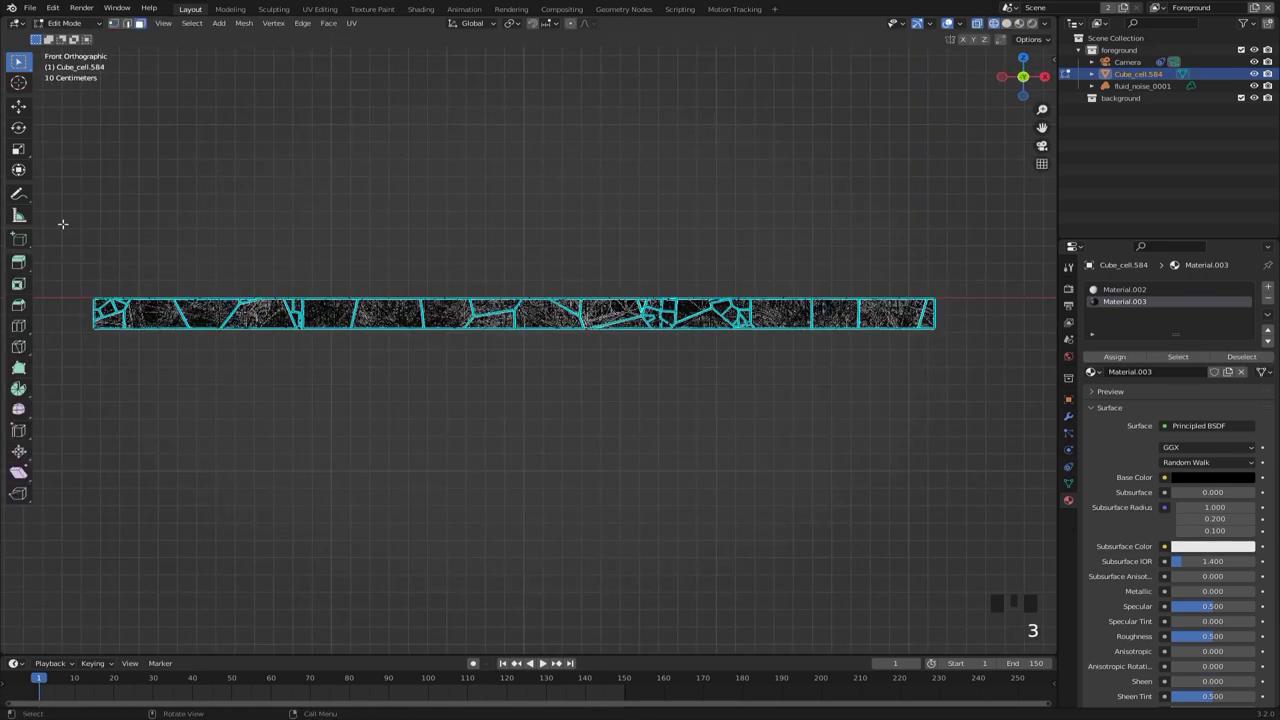
drag(49, 243, 962, 304)
middle_drag(962, 304, 704, 330)
key(g)
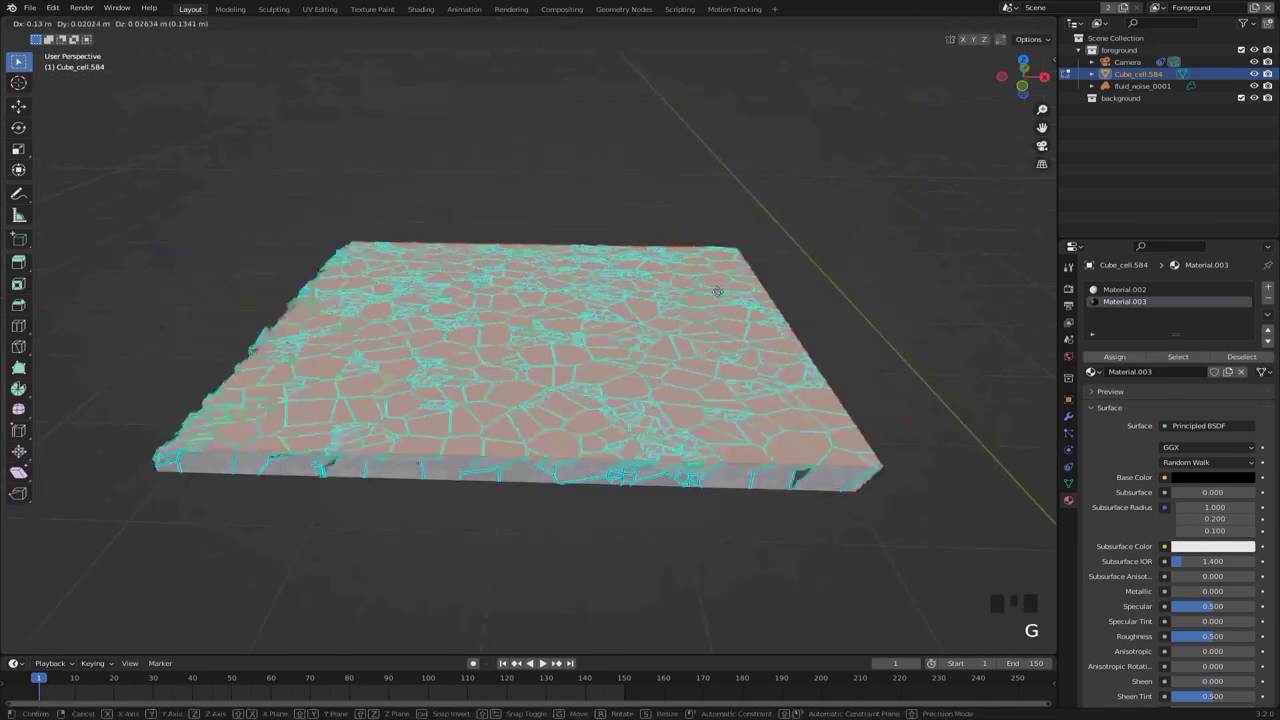
right_click(690, 287)
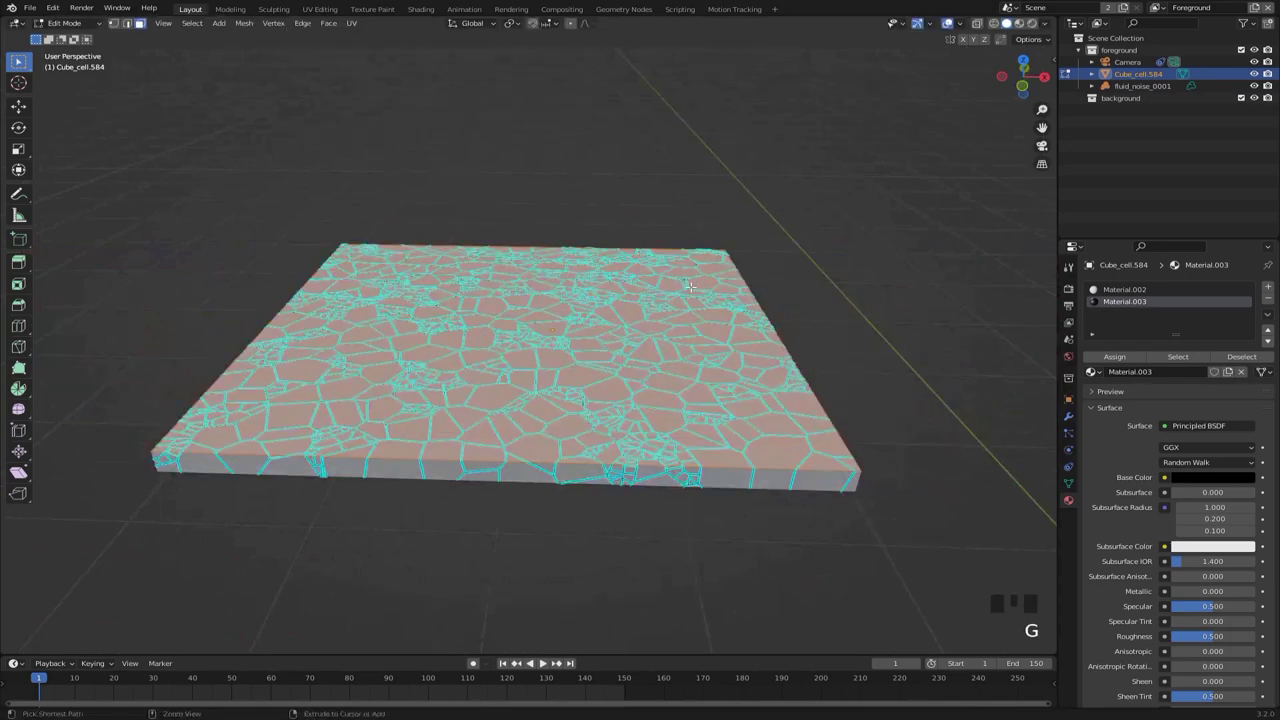
key(ctrl+i)
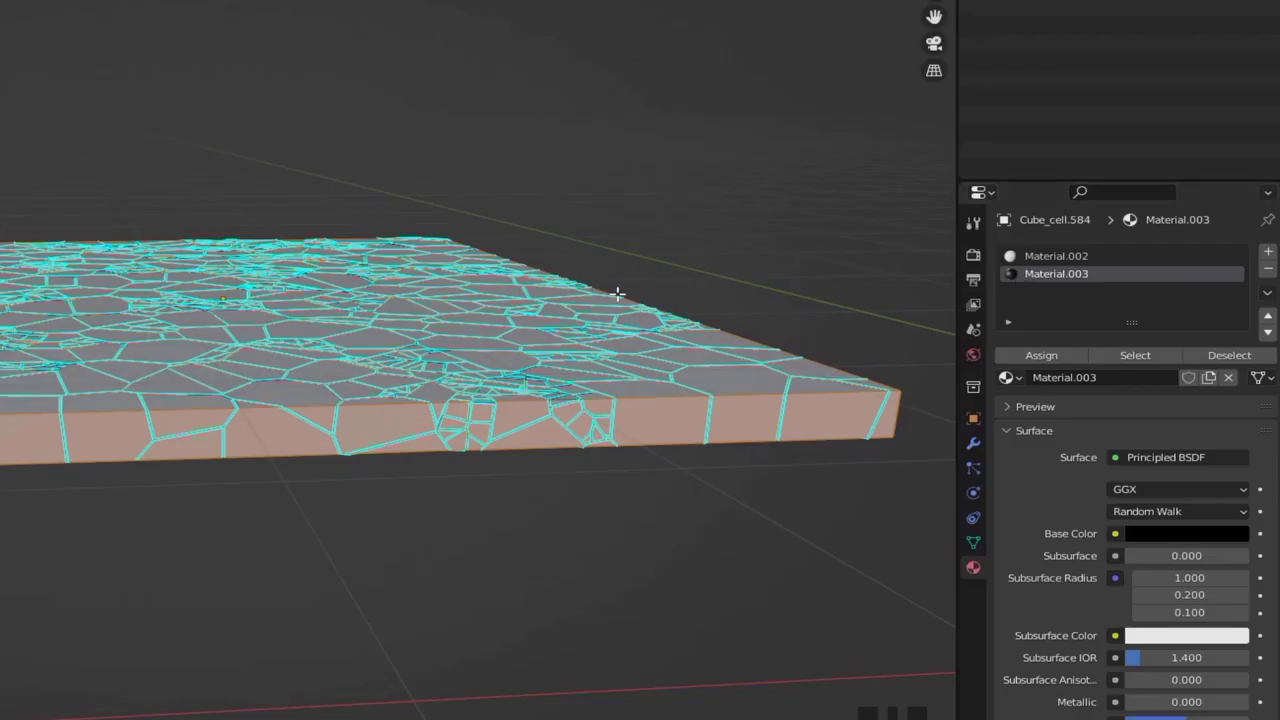
click(1030, 356)
key(Tab)
scroll(412, 266, up, 2)
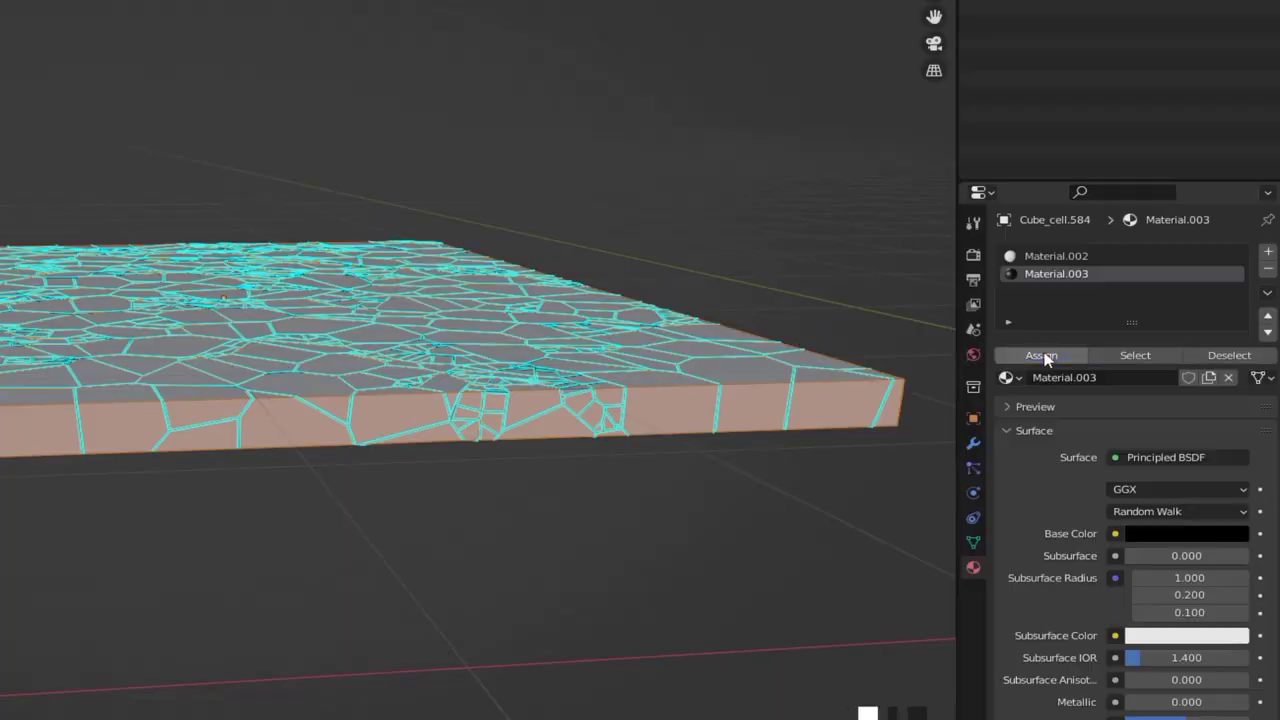
Step: Add an Image Texture node with stillbild.png to the Top.001 material and connect its Color to the Base Color
middle_drag(684, 298, 558, 285)
key(KP_0)
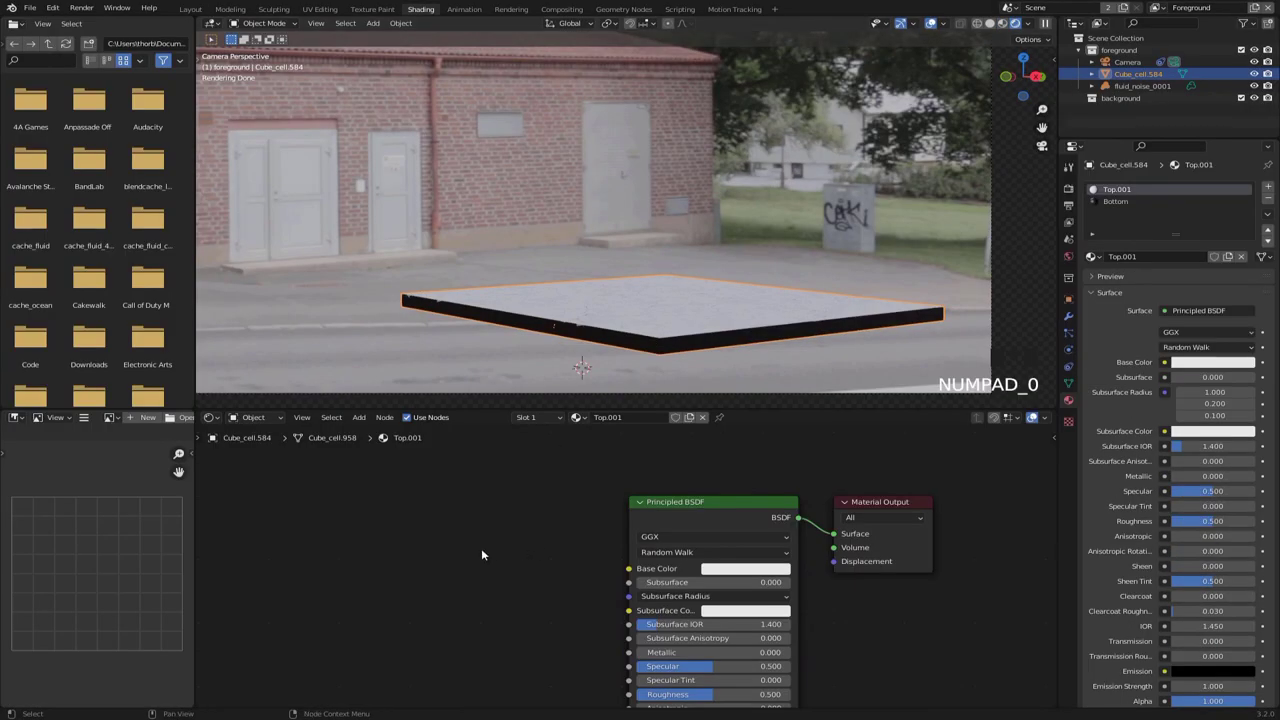
key(shift+a)
click(463, 518)
text(im)
click(501, 539)
click(405, 518)
drag(537, 518, 640, 568)
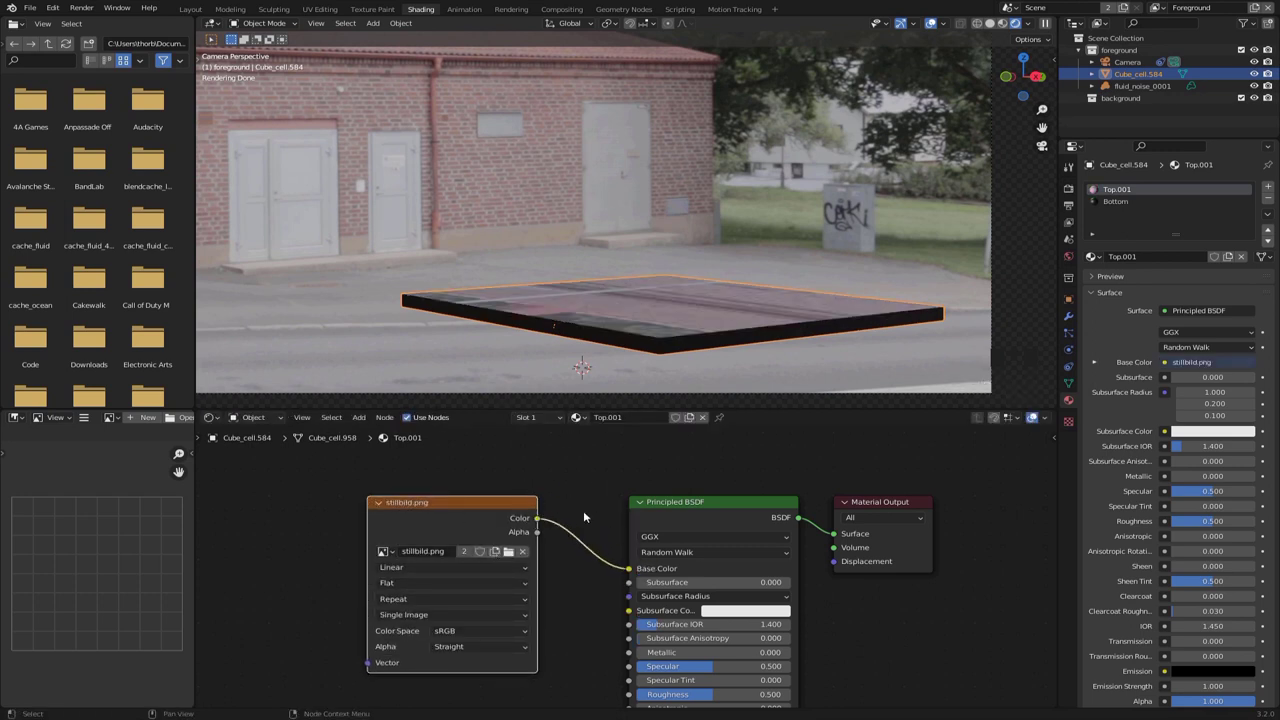
Step: UV map the slab's top faces with Project from View through the camera so the footage still lines up
shift+middle_drag(676, 292, 676, 308)
key(Tab)
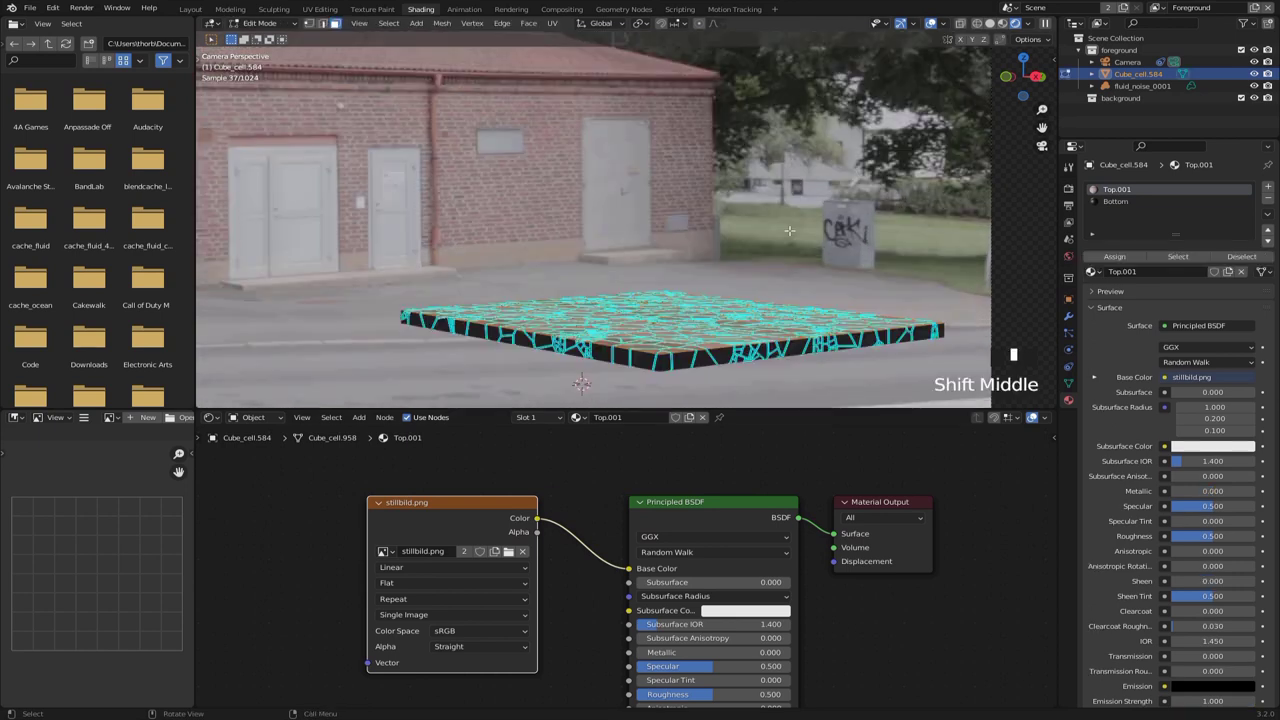
key(u)
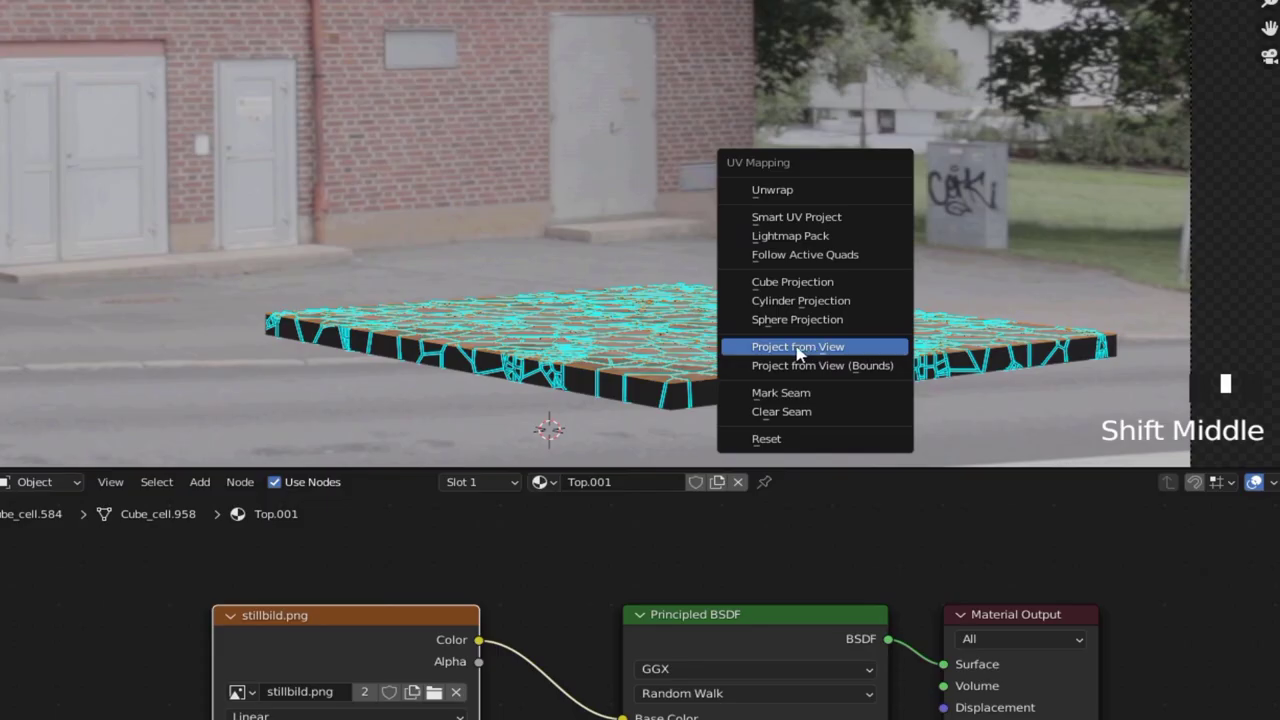
click(740, 334)
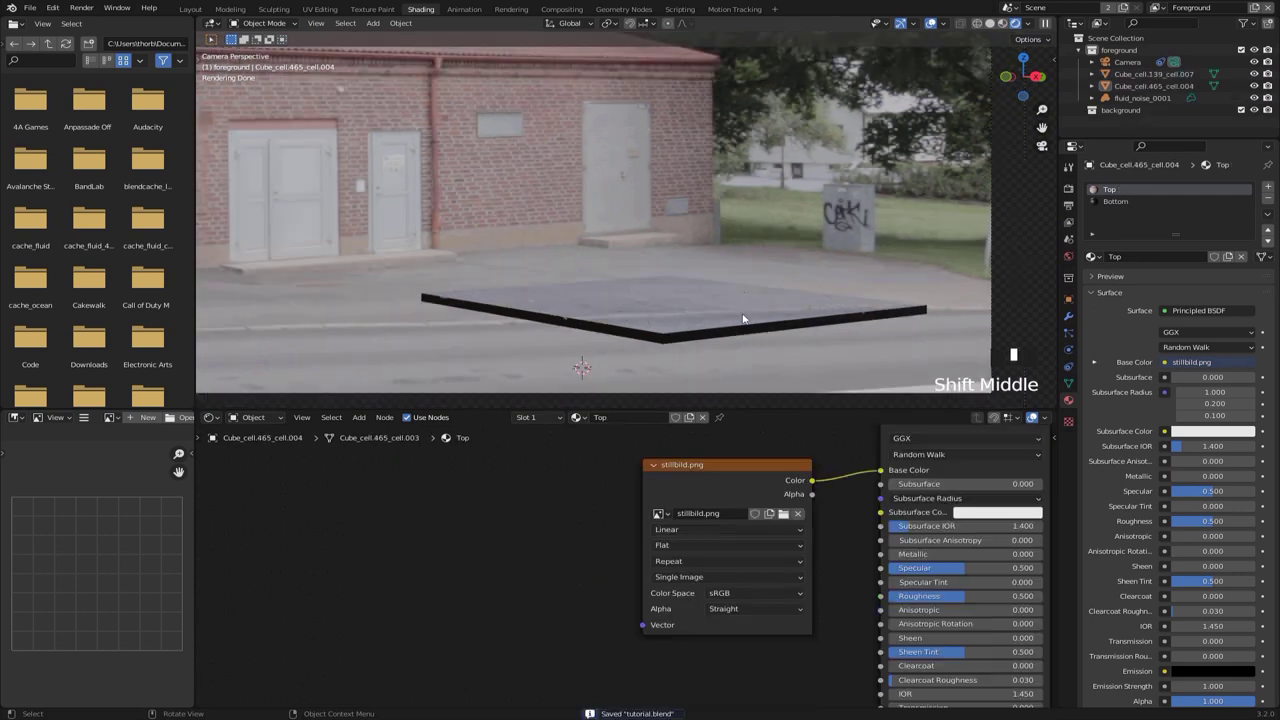
scroll(589, 446, up, 3)
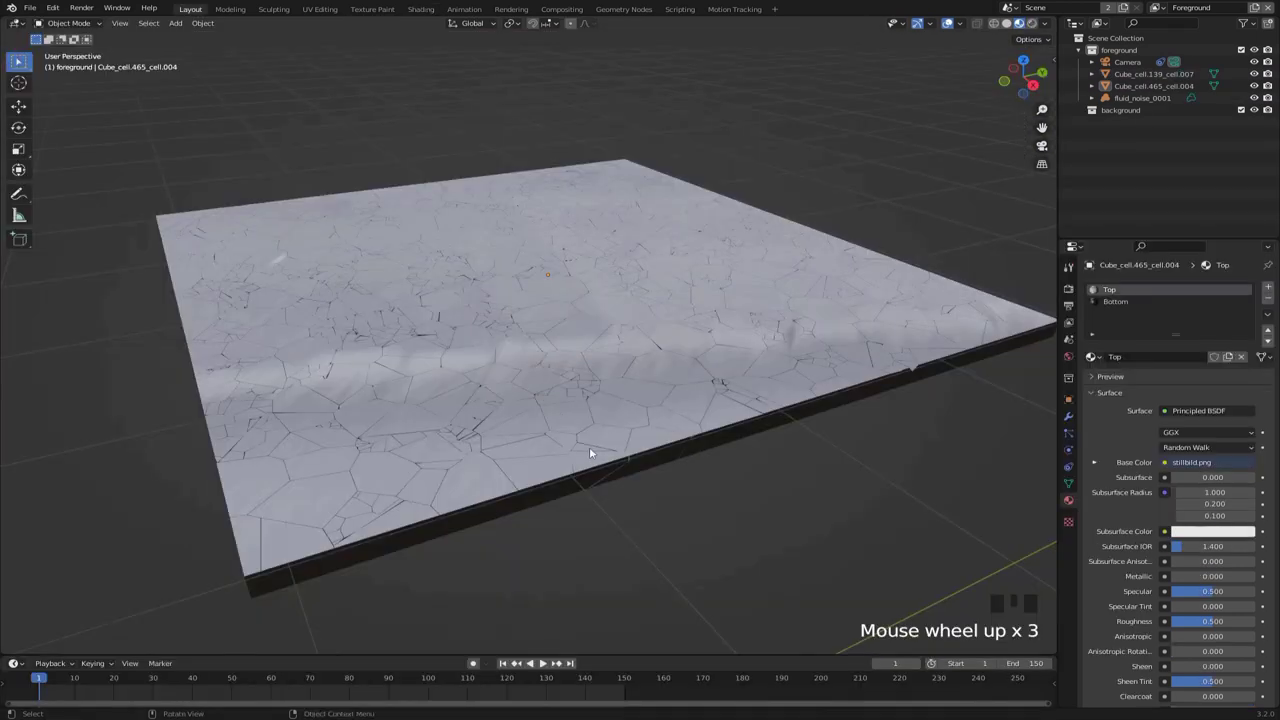
middle_drag(589, 446, 598, 440)
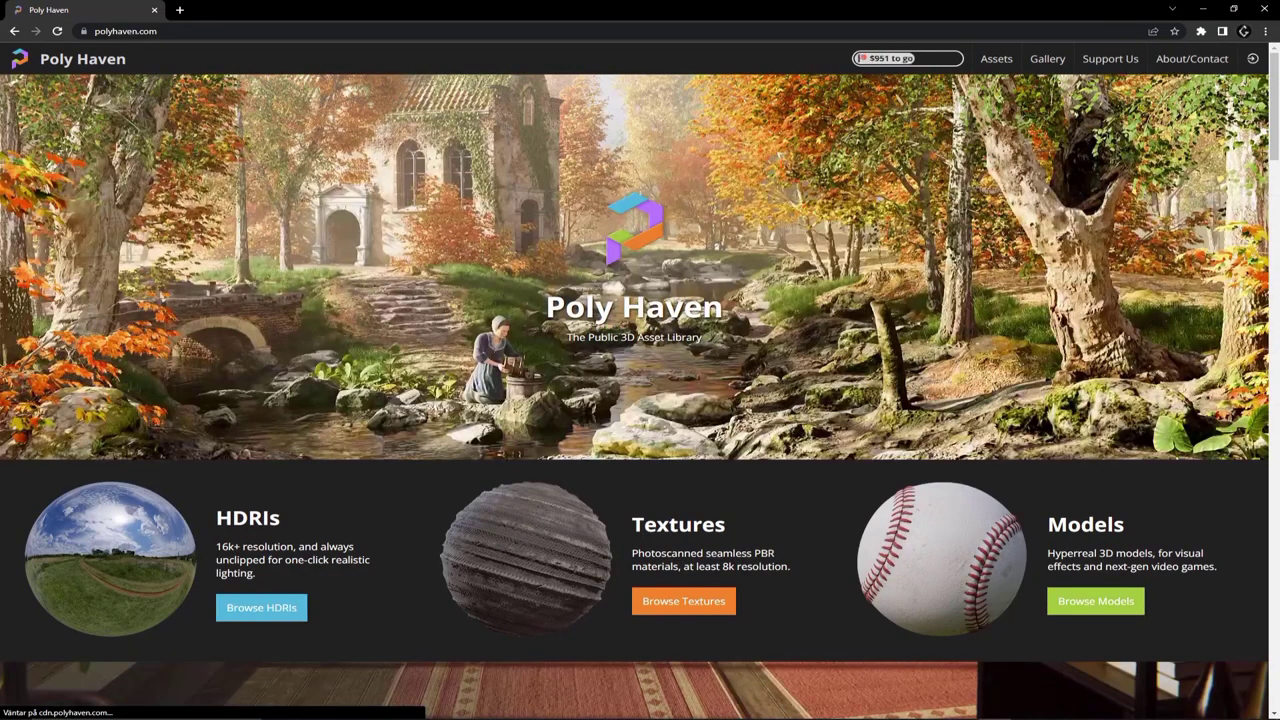
Step: Switch to the Poly Haven website and download the River Small Rocks texture at 4K from the Rock category
scroll(705, 478, down, 2)
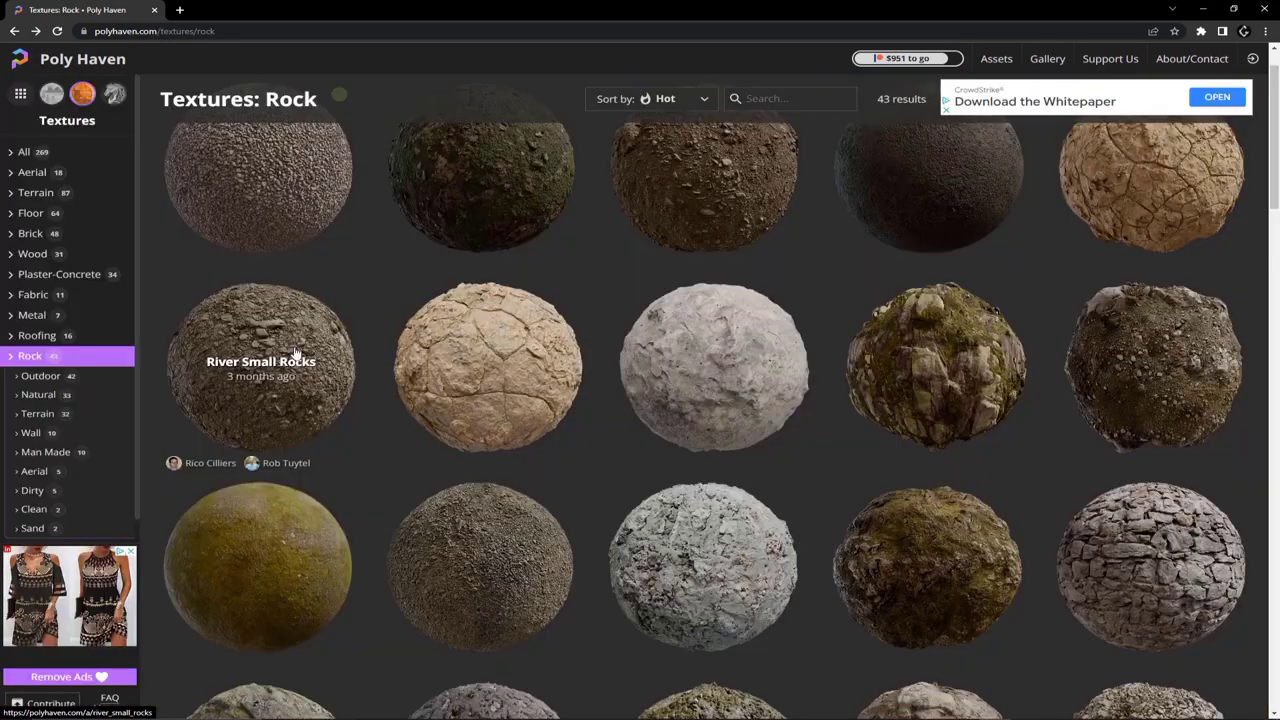
click(295, 352)
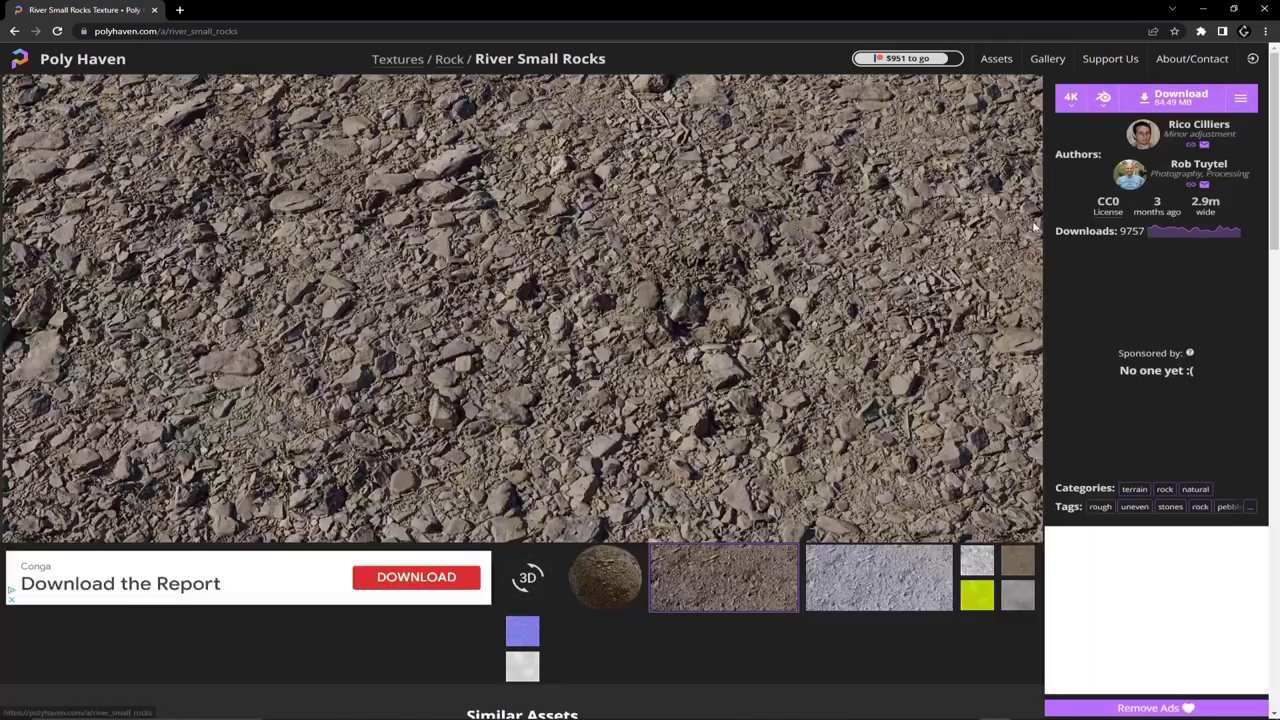
click(1150, 97)
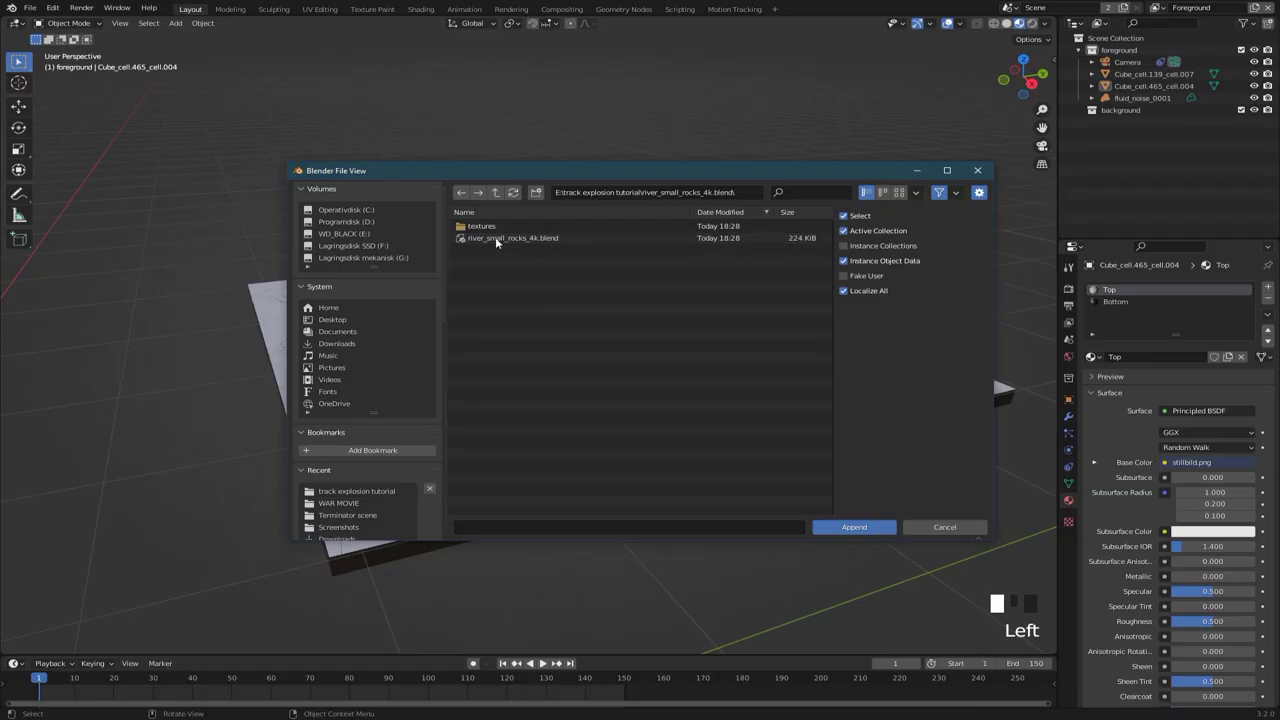
Step: Append the river_small_rocks material from river_small_rocks_4k.blend and put it in the slab's Bottom material slot
double_click(478, 237)
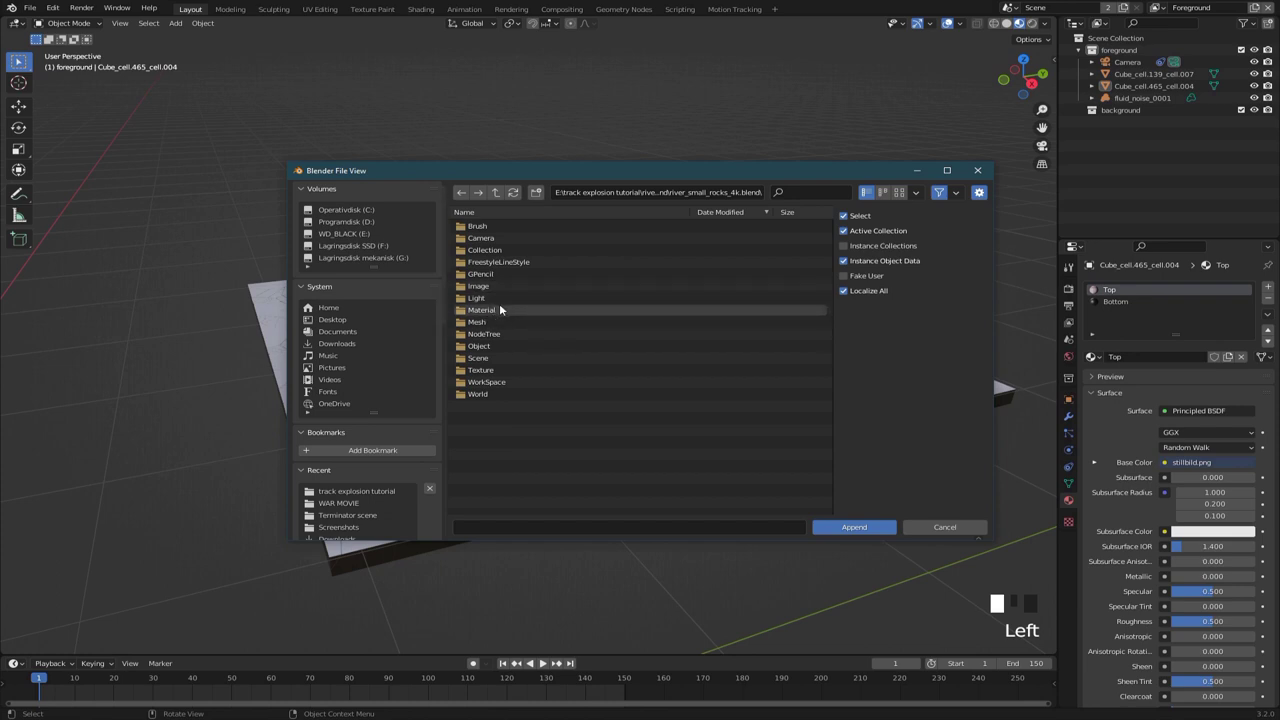
double_click(491, 309)
click(512, 227)
click(853, 527)
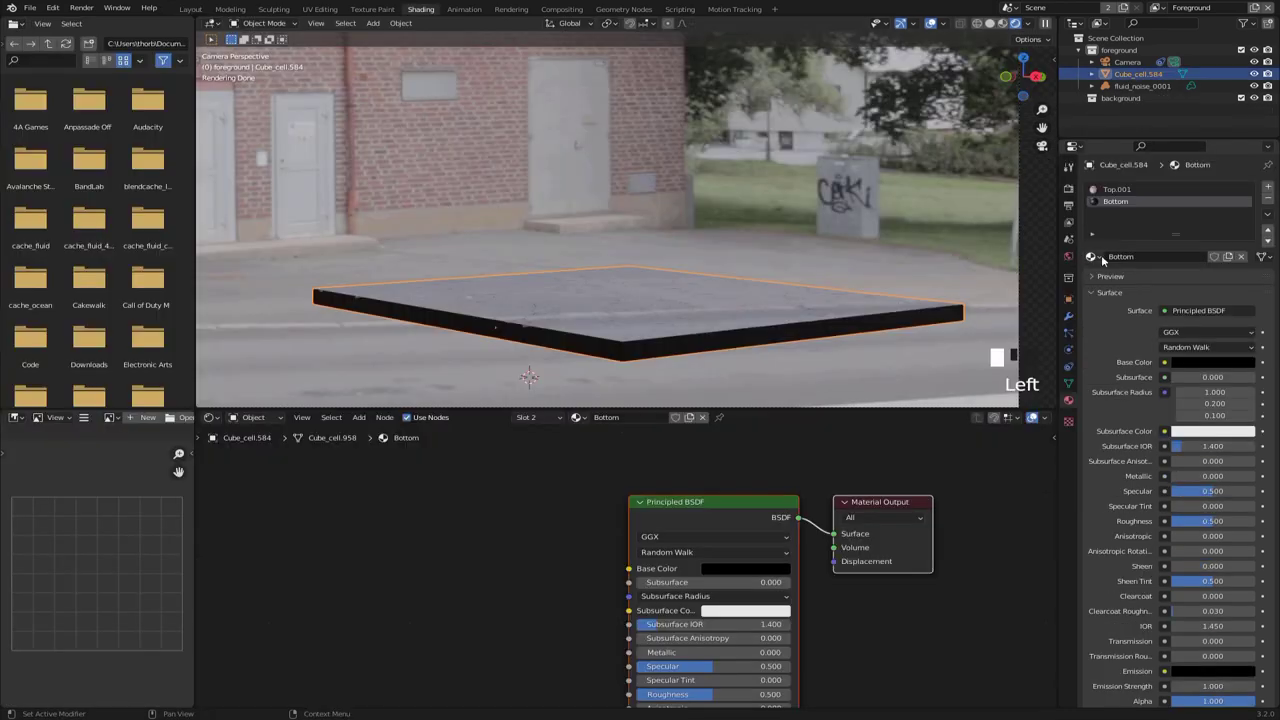
click(1093, 257)
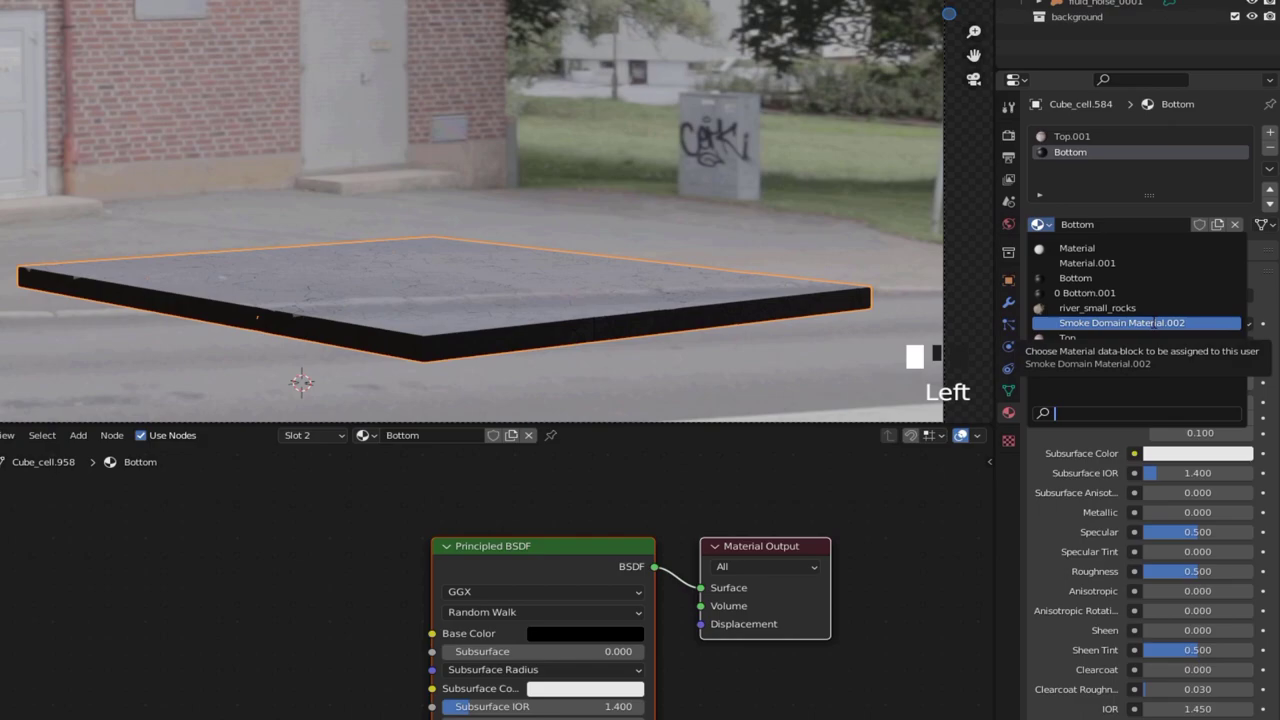
click(1130, 308)
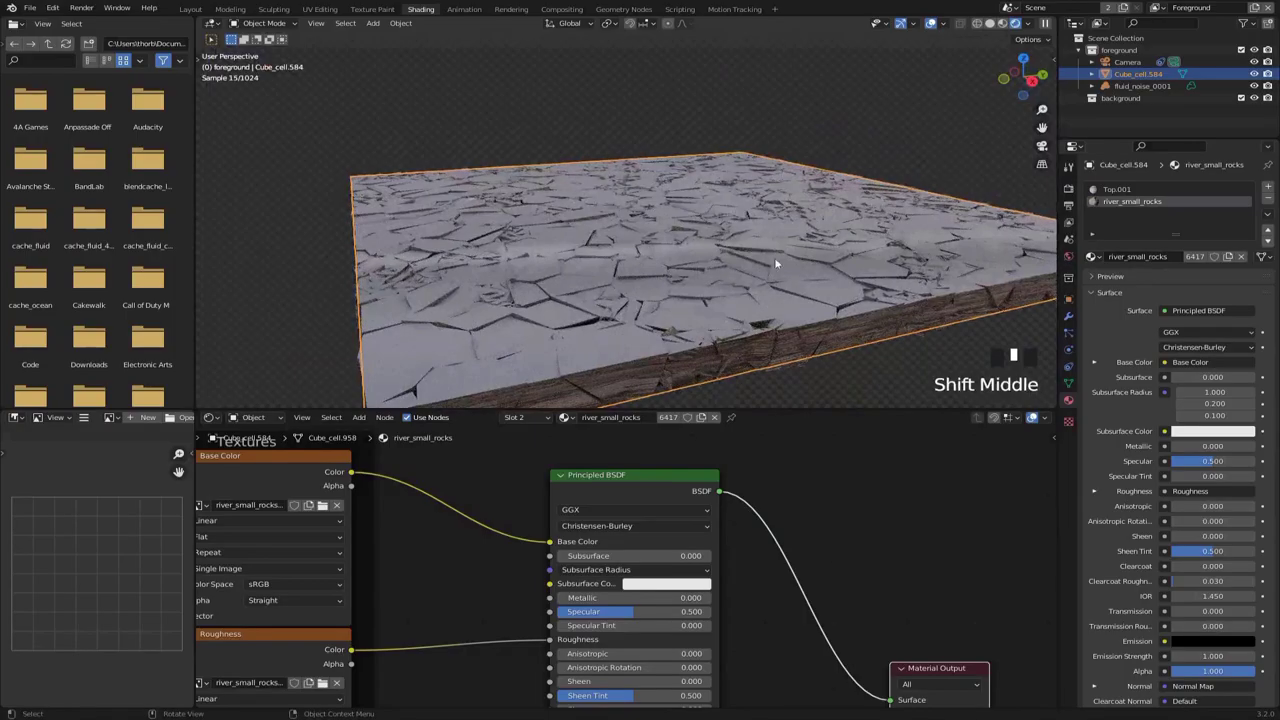
Step: Delete the Displacement node and its displacement image texture from the river_small_rocks material
middle_drag(774, 257, 715, 214)
scroll(1170, 300, down, 5)
scroll(745, 538, down, 5)
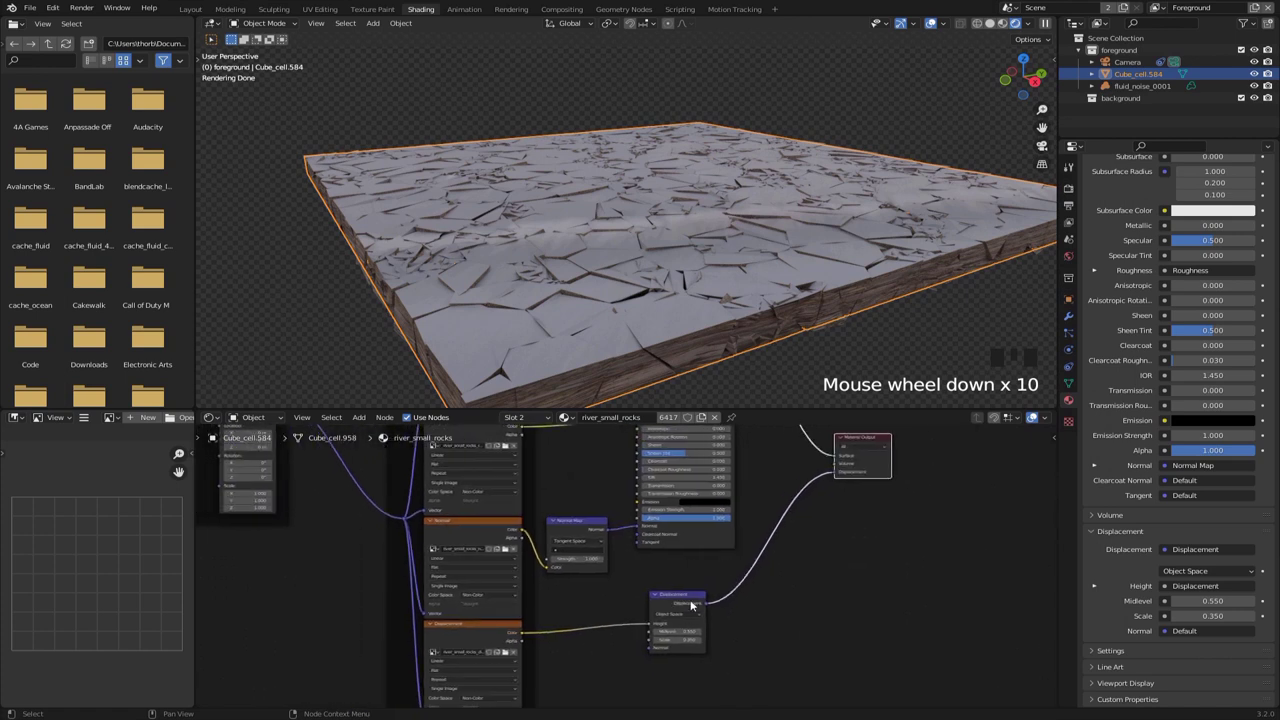
click(686, 594)
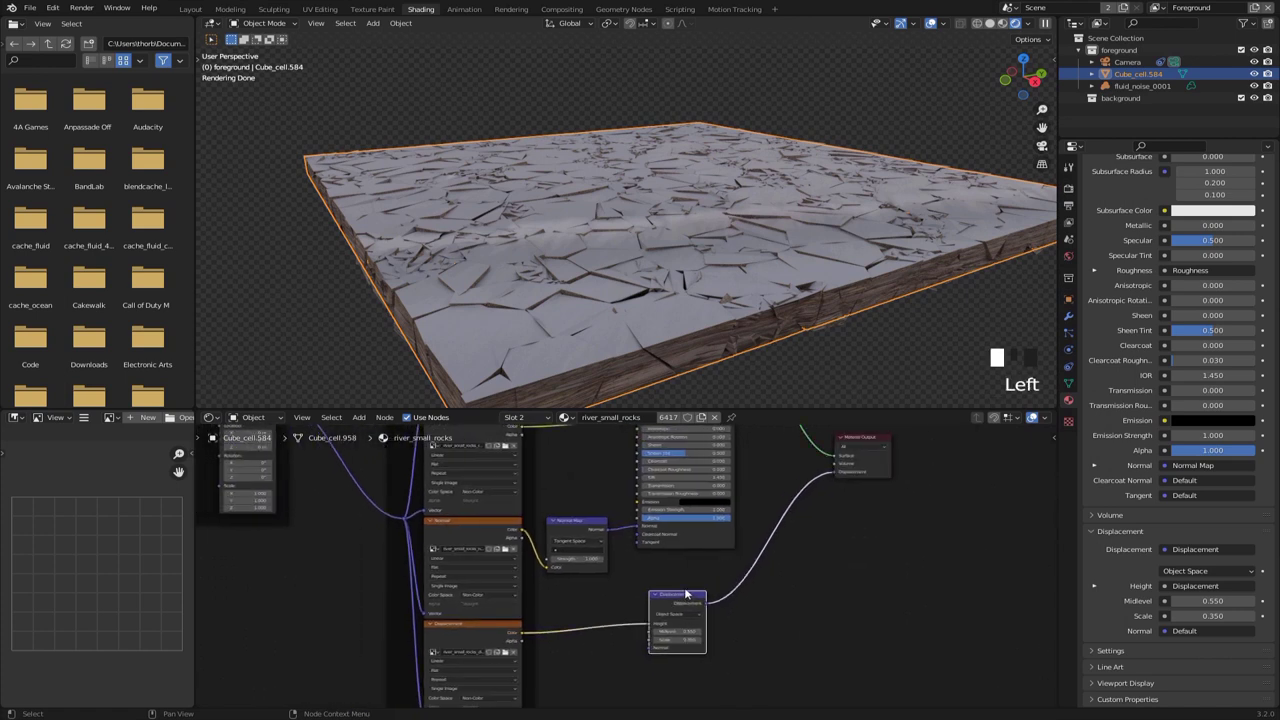
shift+click(510, 632)
key(x)
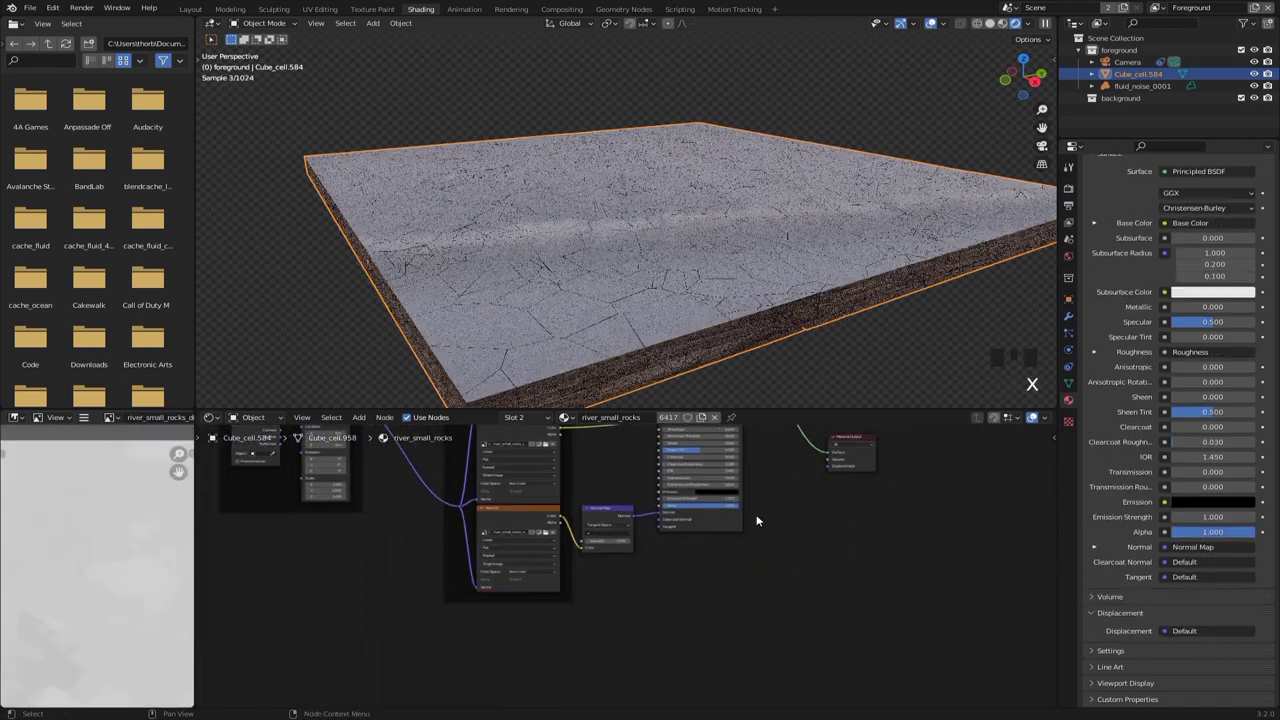
Step: UV unwrap the slab faces assigned to river_small_rocks with Smart UV Project, using a 66° angle limit and zero island margin
key(Tab)
key(KP_1)
shift+middle_drag(751, 286, 697, 289)
scroll(1180, 260, up, 6)
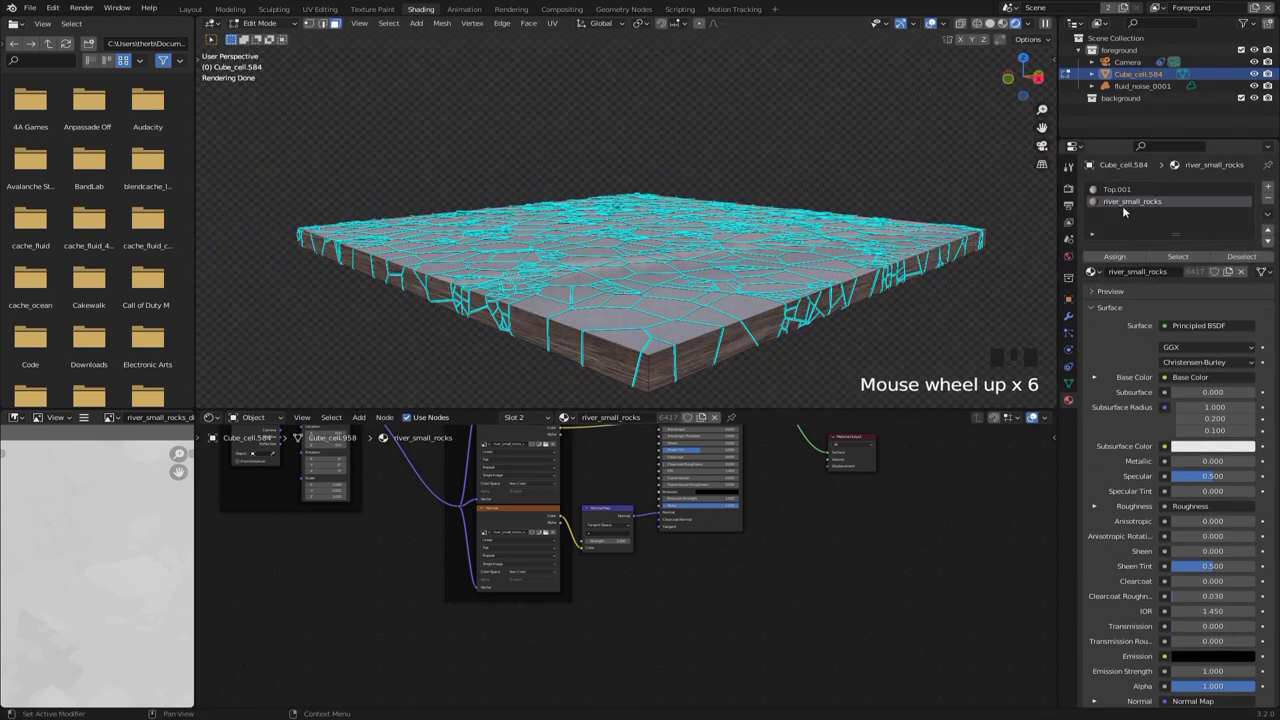
click(1185, 258)
click(1185, 257)
key(u)
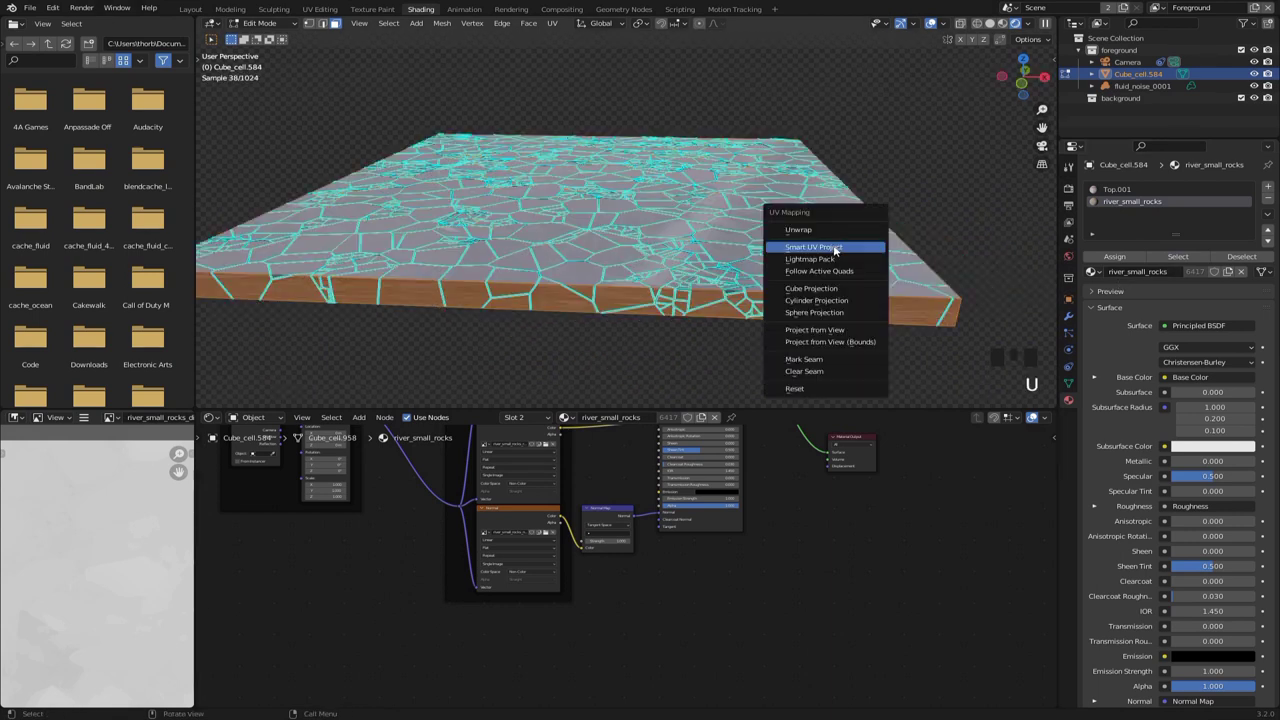
click(833, 248)
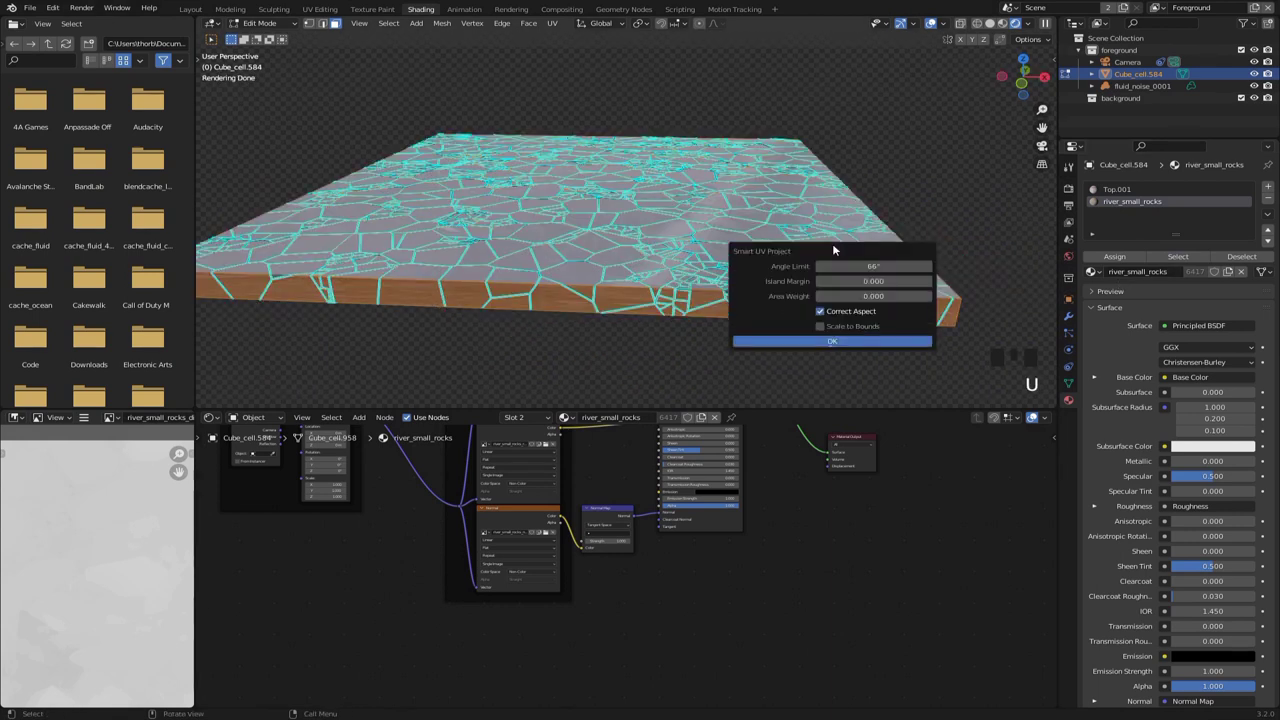
click(813, 344)
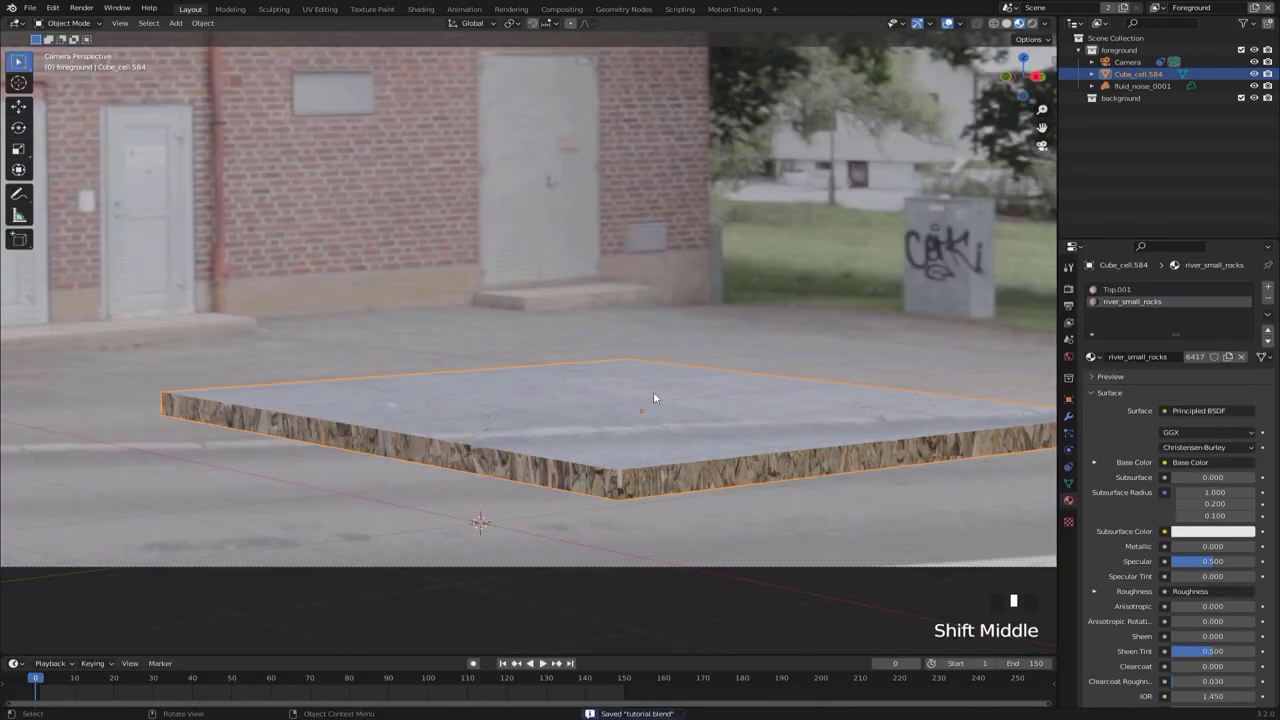
Step: Separate the whole slab mesh into individual objects by loose parts
middle_drag(654, 397, 654, 380)
scroll(771, 510, up, 4)
shift+middle_drag(771, 510, 543, 248)
middle_drag(549, 361, 566, 400)
key(Tab)
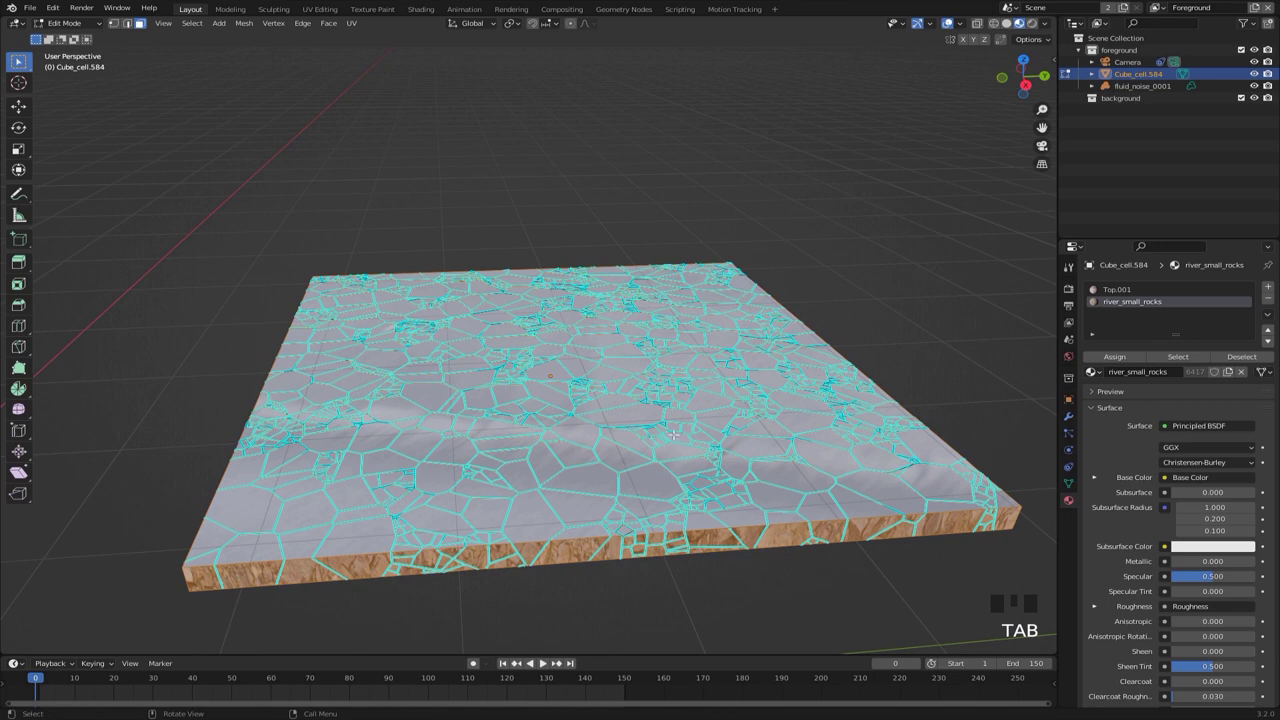
key(a)
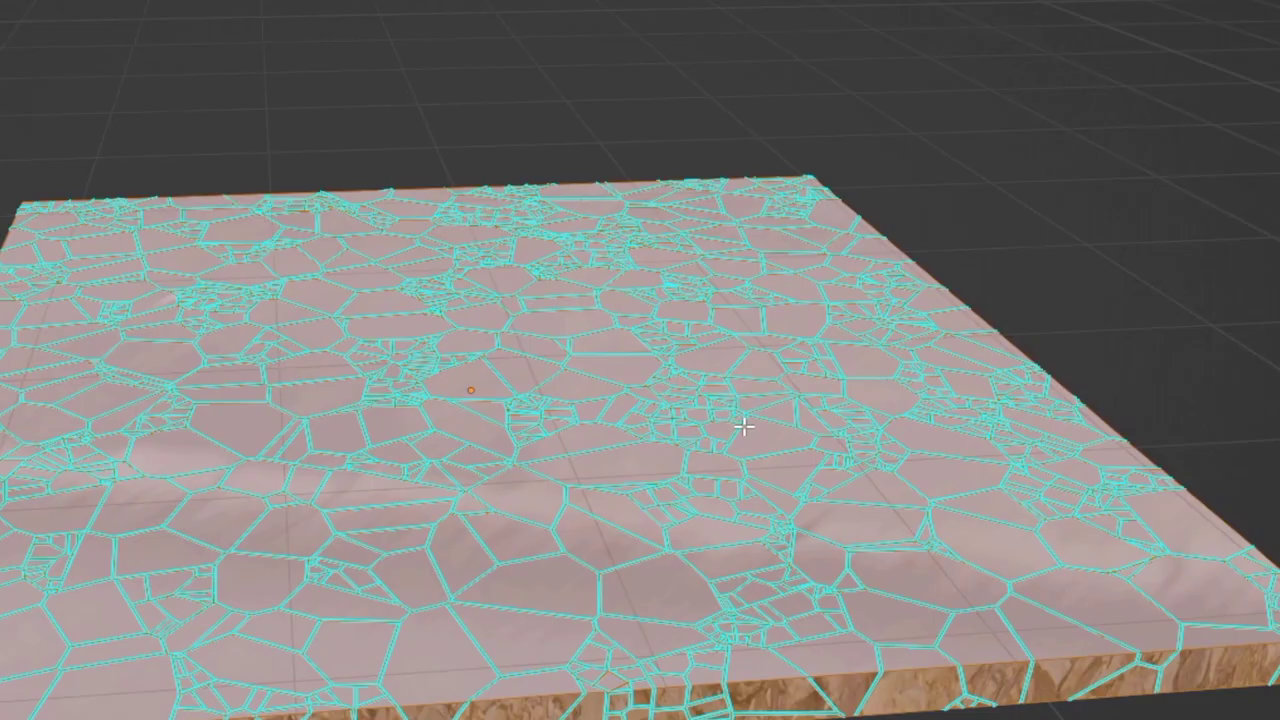
key(p)
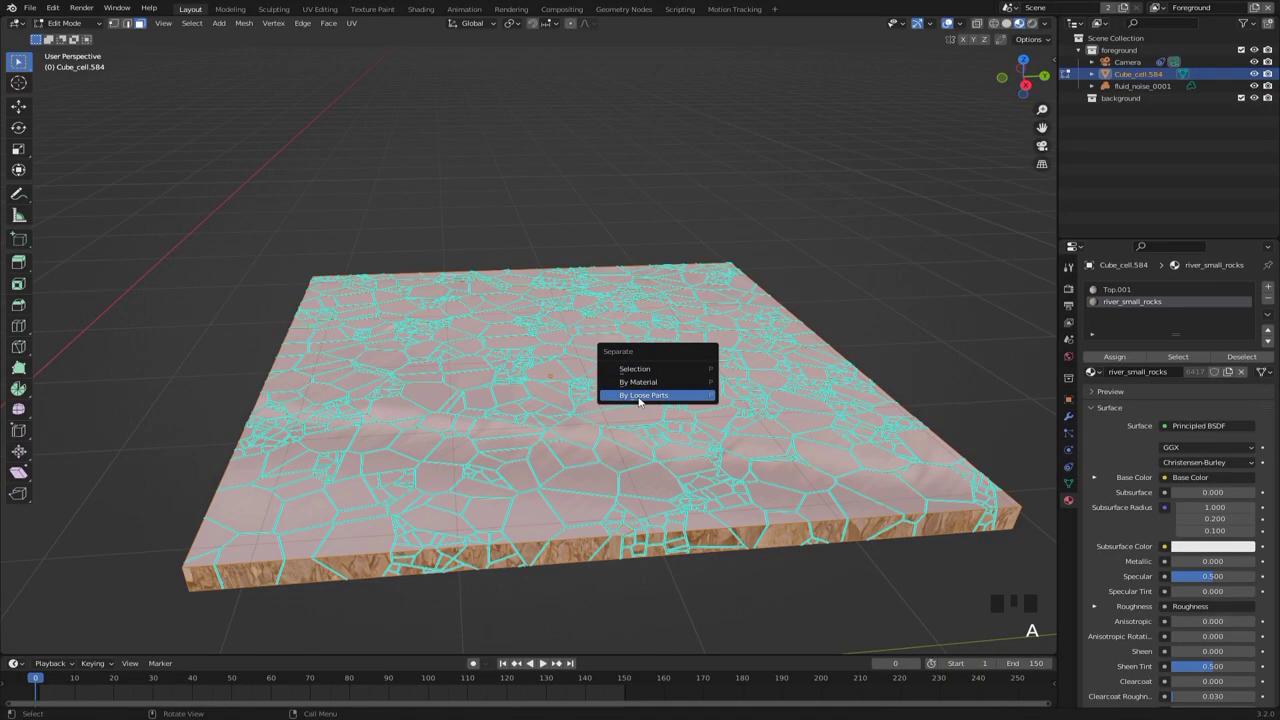
click(639, 398)
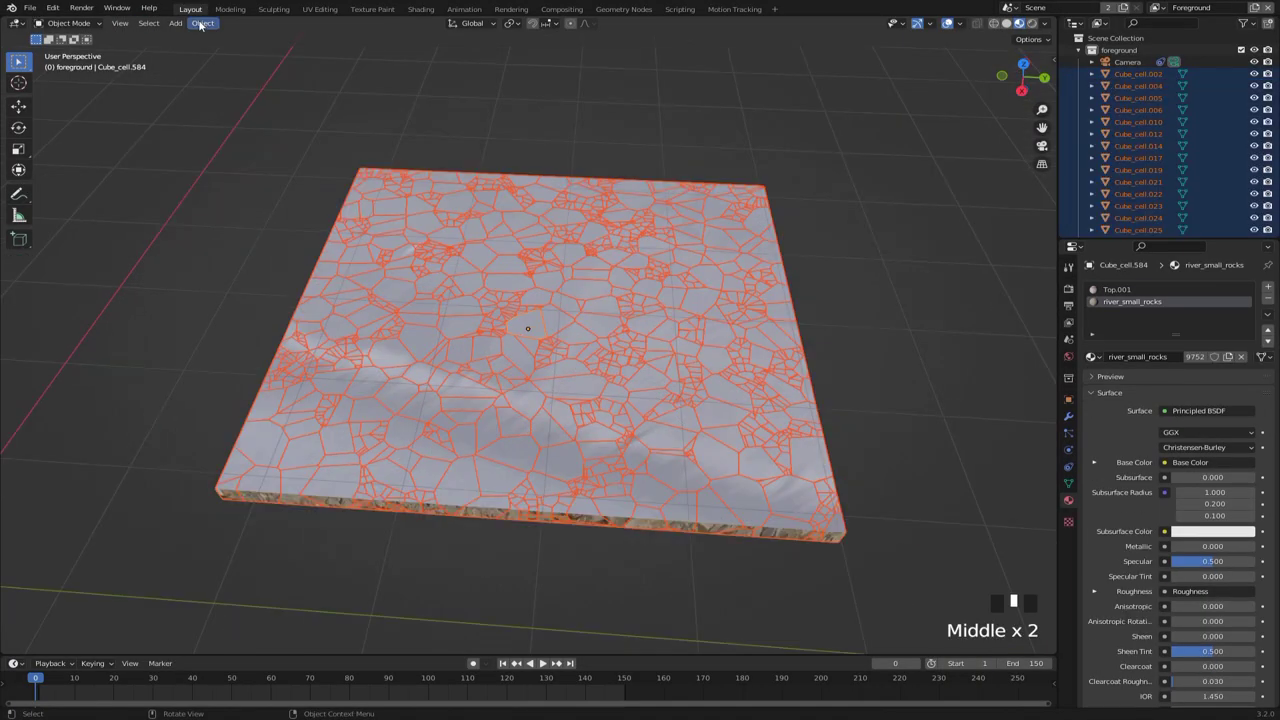
Step: Set the origin of every slab fragment to its Center of Mass (Surface)
click(202, 23)
mouse_move(240, 50)
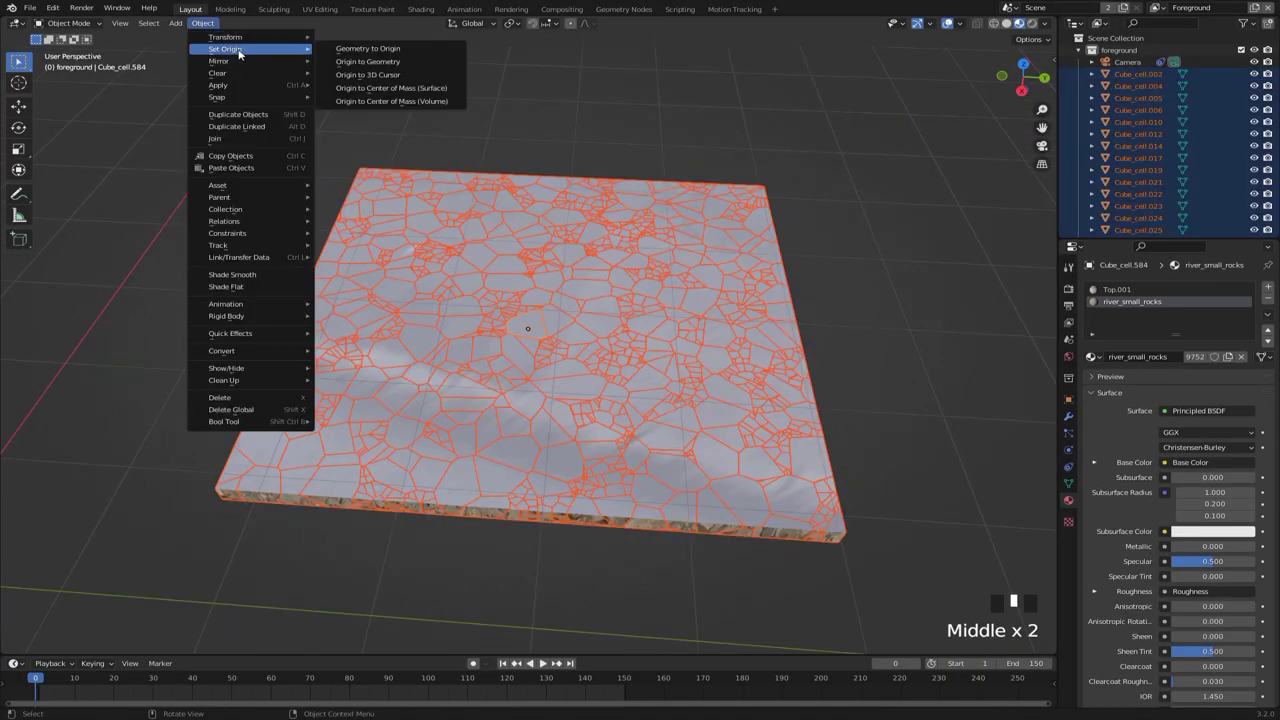
click(435, 88)
middle_drag(540, 300, 588, 256)
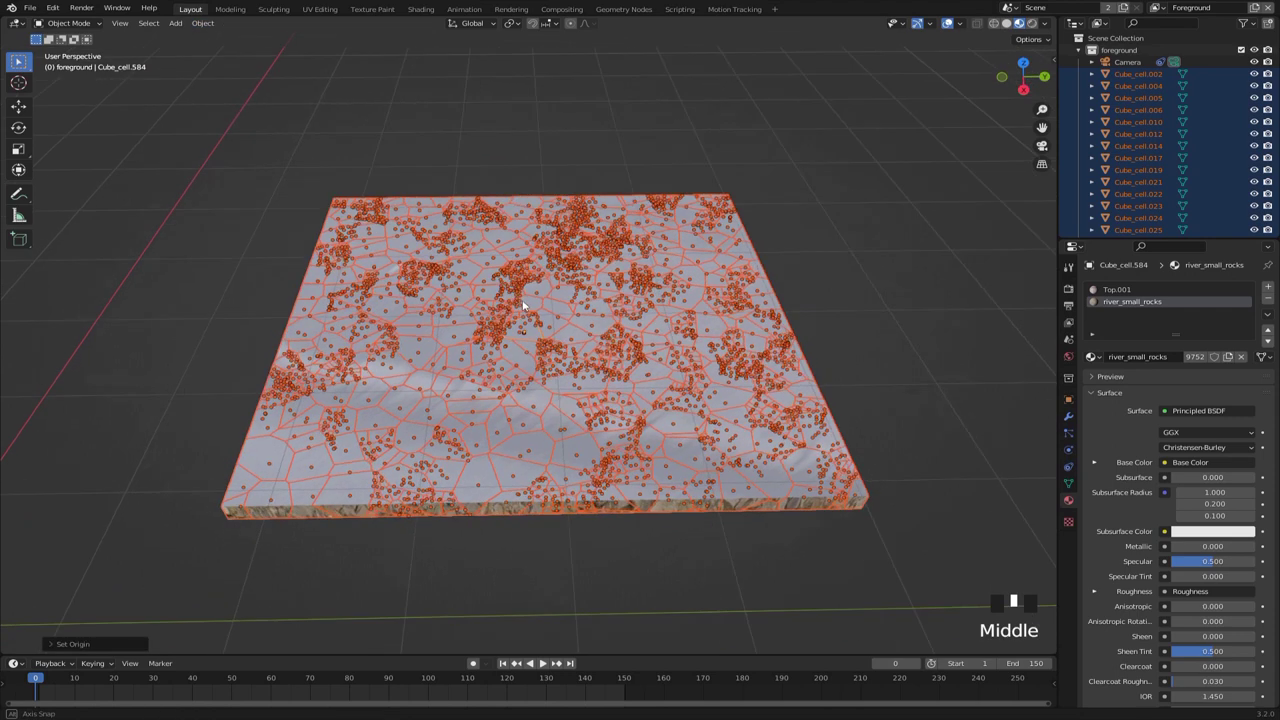
Step: Try moving a single slab fragment along the Z axis to check that the pieces are separate
click(806, 277)
middle_drag(806, 277, 501, 372)
scroll(520, 283, up, 2)
key(g)
key(z)
click(470, 206)
scroll(460, 260, down, 4)
mouse_move(450, 330)
middle_down()
mouse_move(434, 303)
mouse_move(542, 296)
mouse_move(570, 372)
middle_up()
scroll(542, 296, up, 3)
click(754, 257)
scroll(754, 257, down, 3)
mouse_move(700, 270)
middle_down()
mouse_move(631, 291)
mouse_move(597, 283)
middle_up()
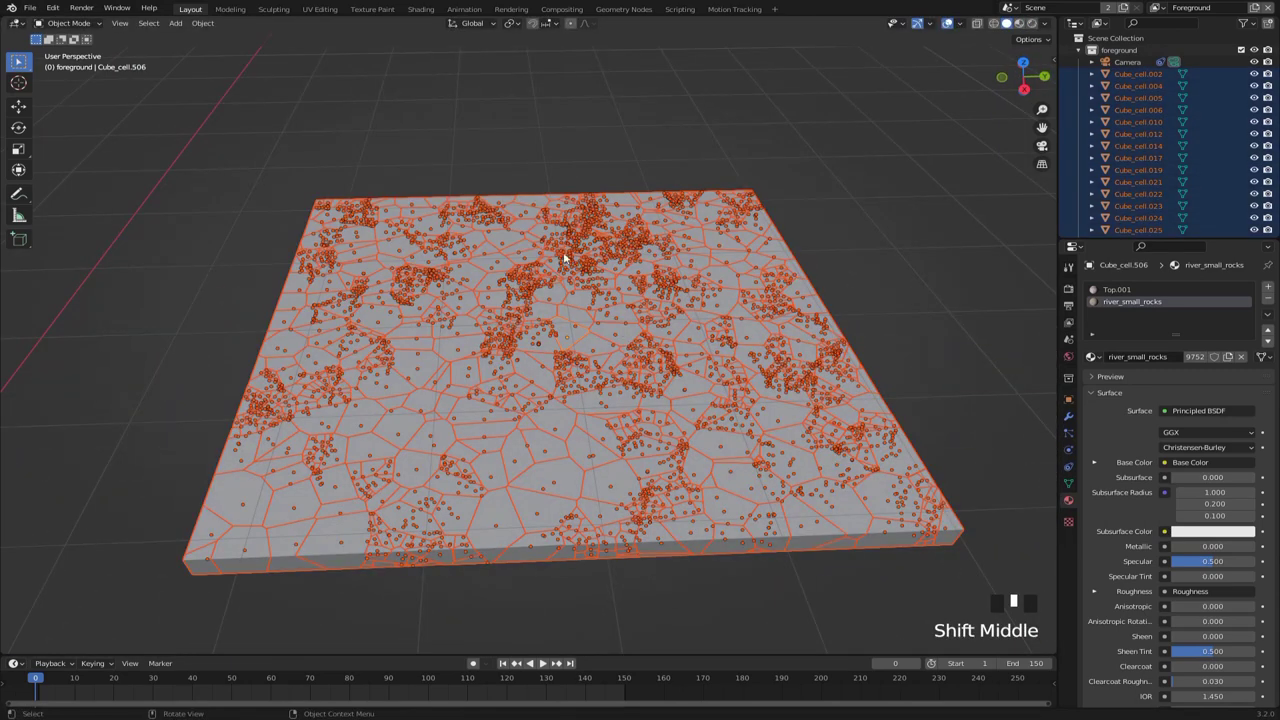
Step: Add active rigid body physics to all slab fragments and play the simulation briefly
click(203, 23)
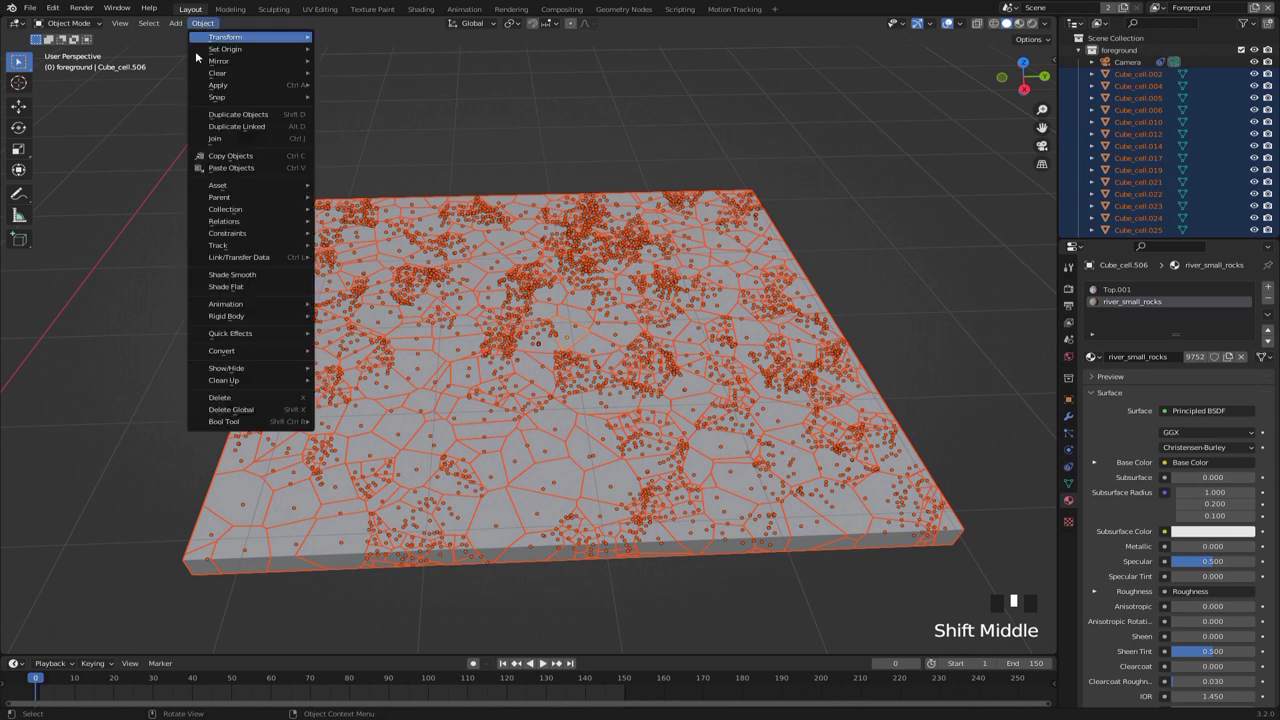
mouse_move(246, 317)
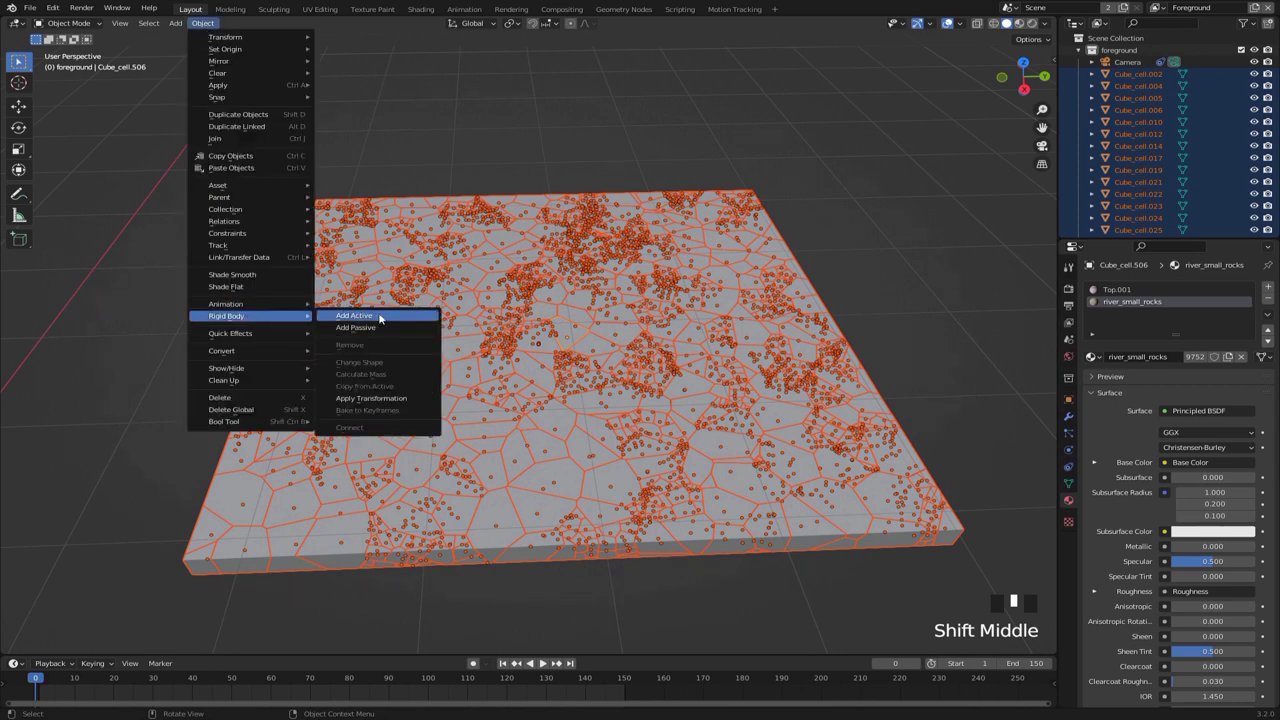
click(378, 316)
key(space)
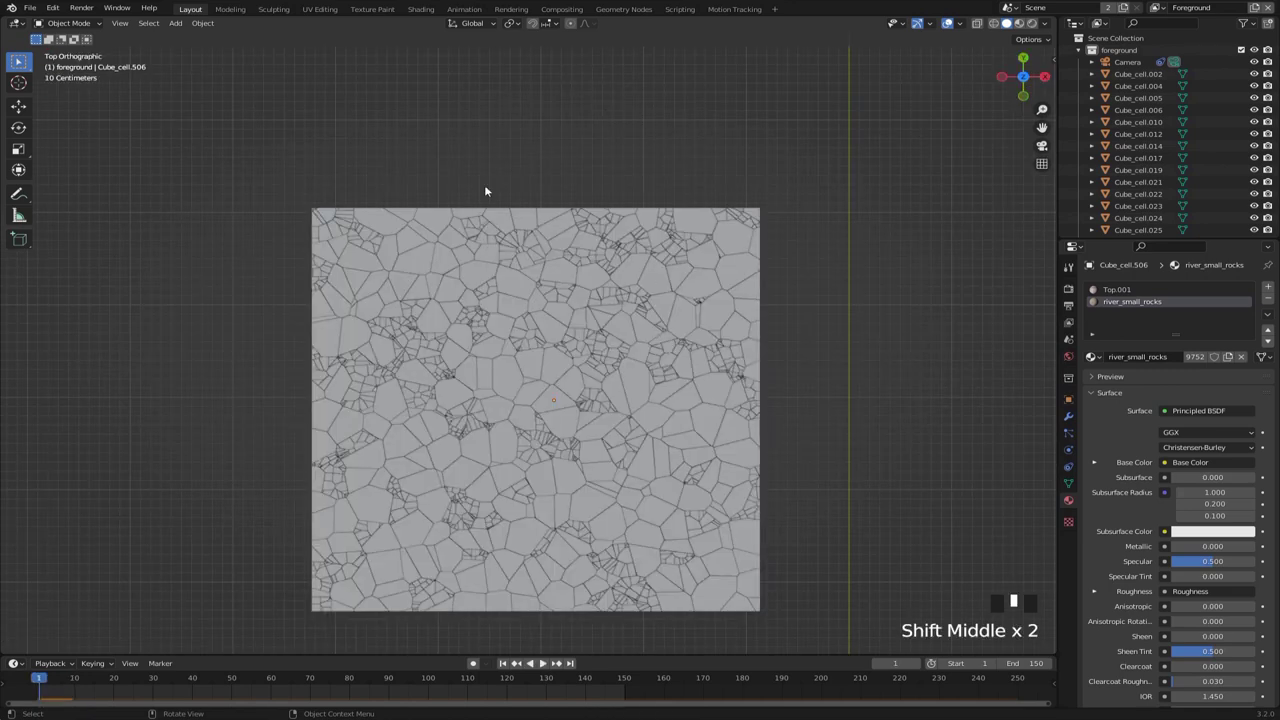
Step: Enable the Animated rigid body option on the slab's outer fragments, leaving out a roughly circular area of central pieces
key(x)
key(c)
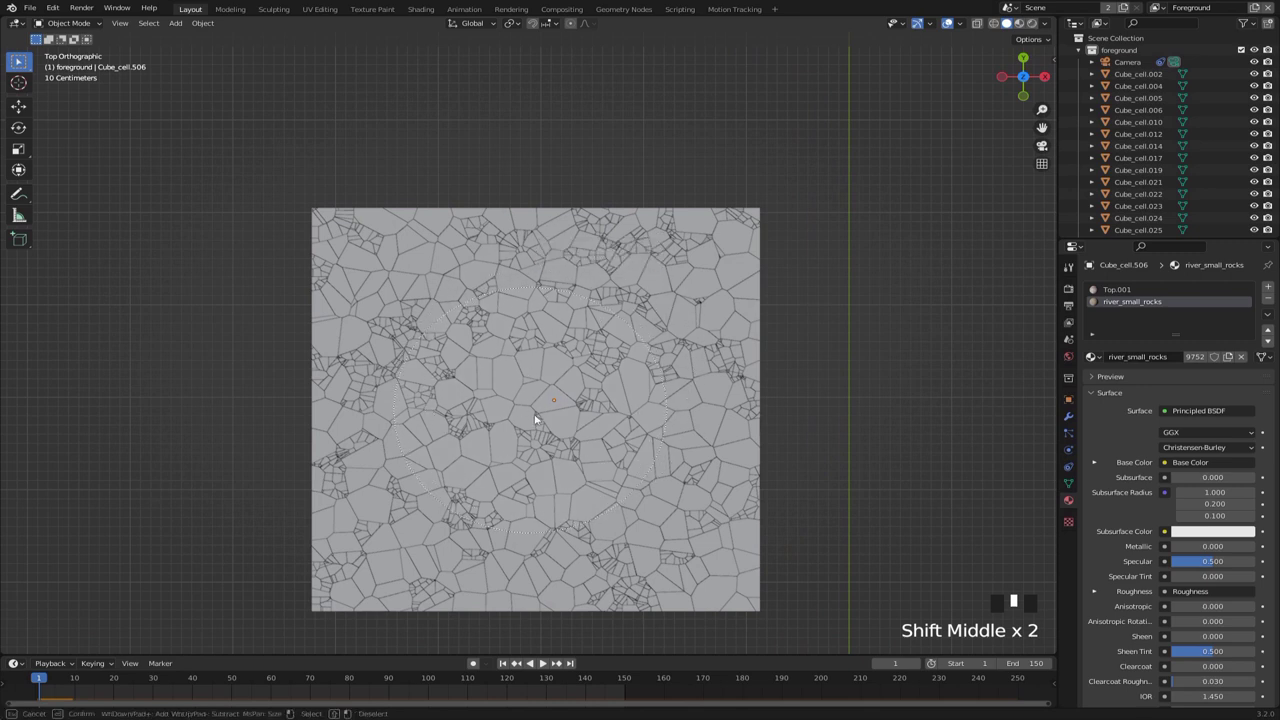
drag(535, 420, 563, 414)
key(z)
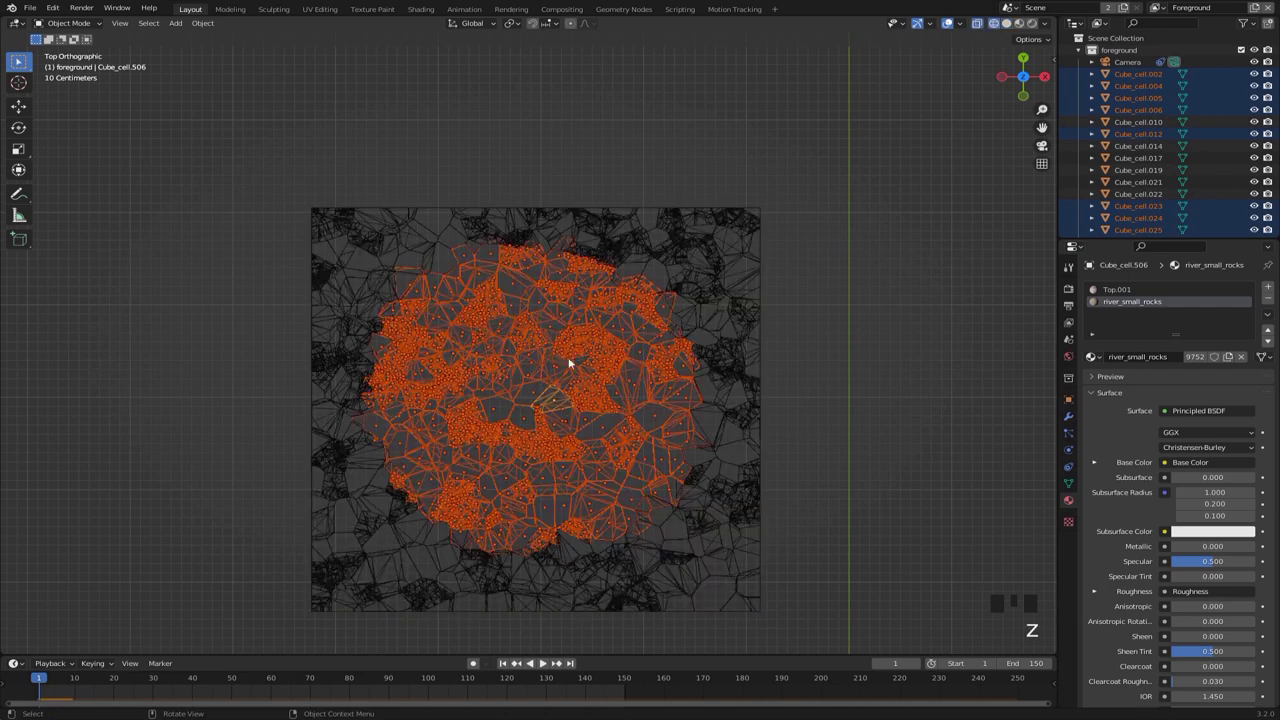
right_click(534, 417)
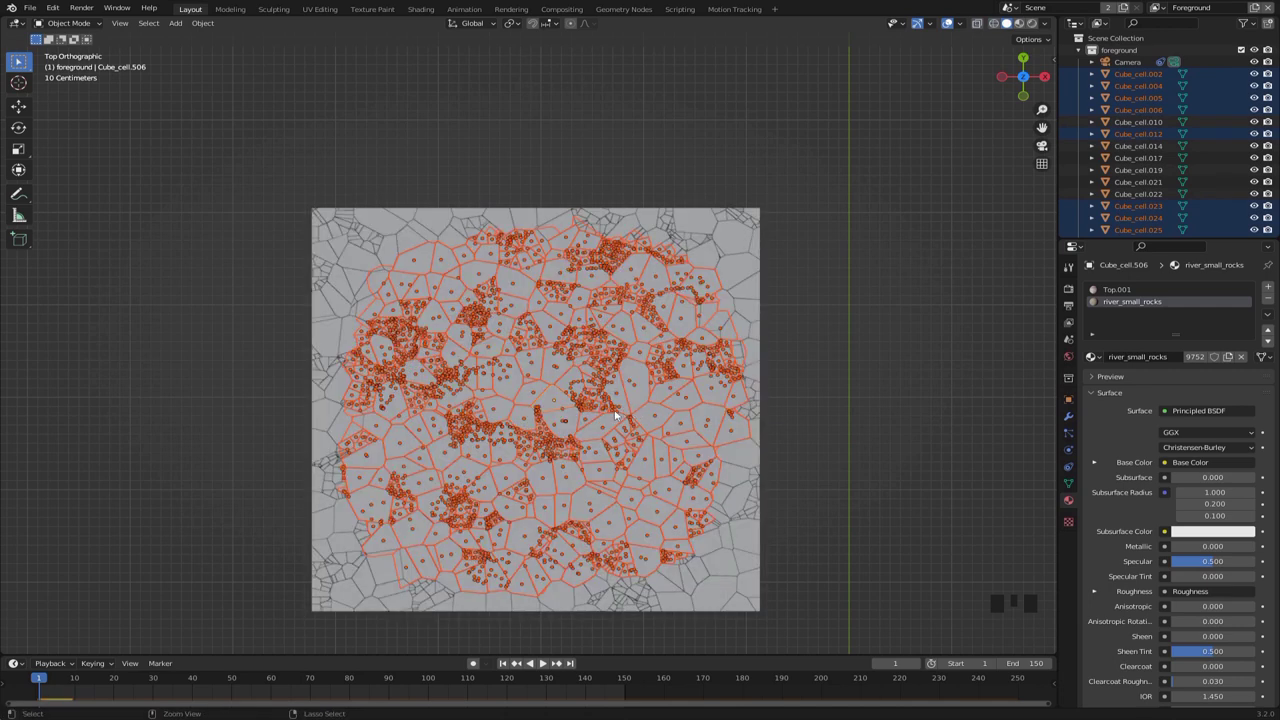
key(ctrl+i)
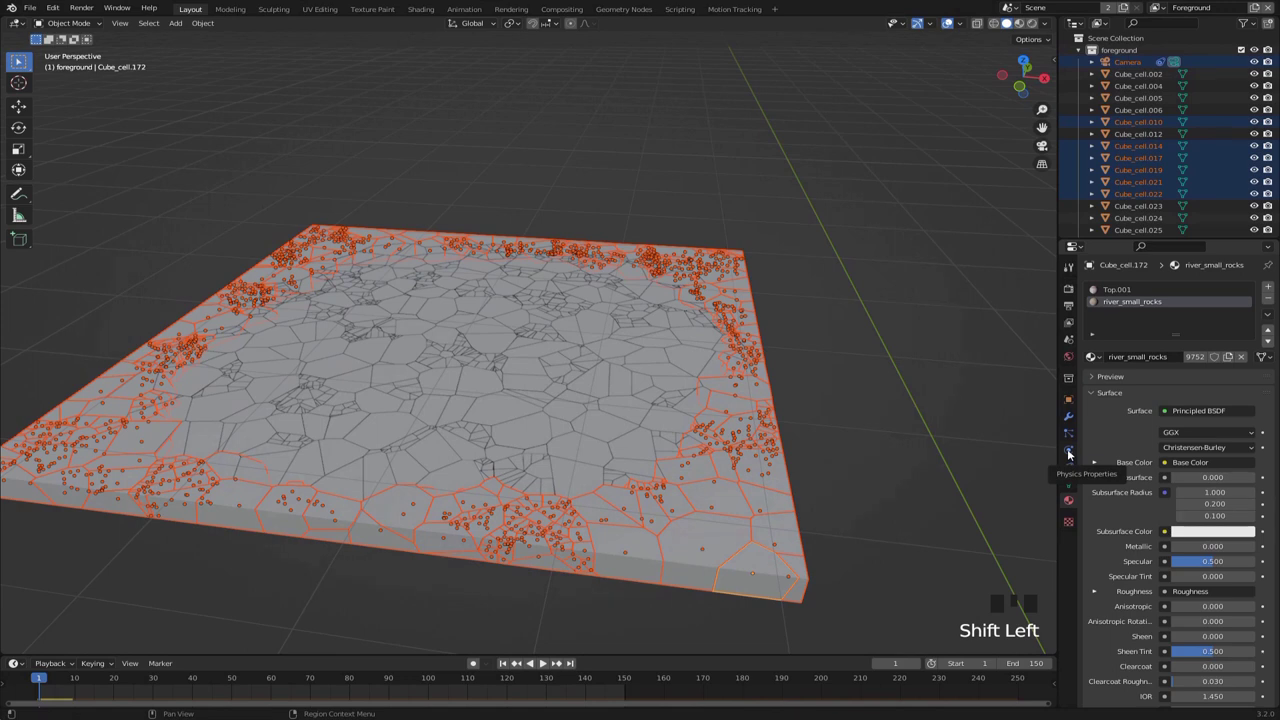
click(1068, 455)
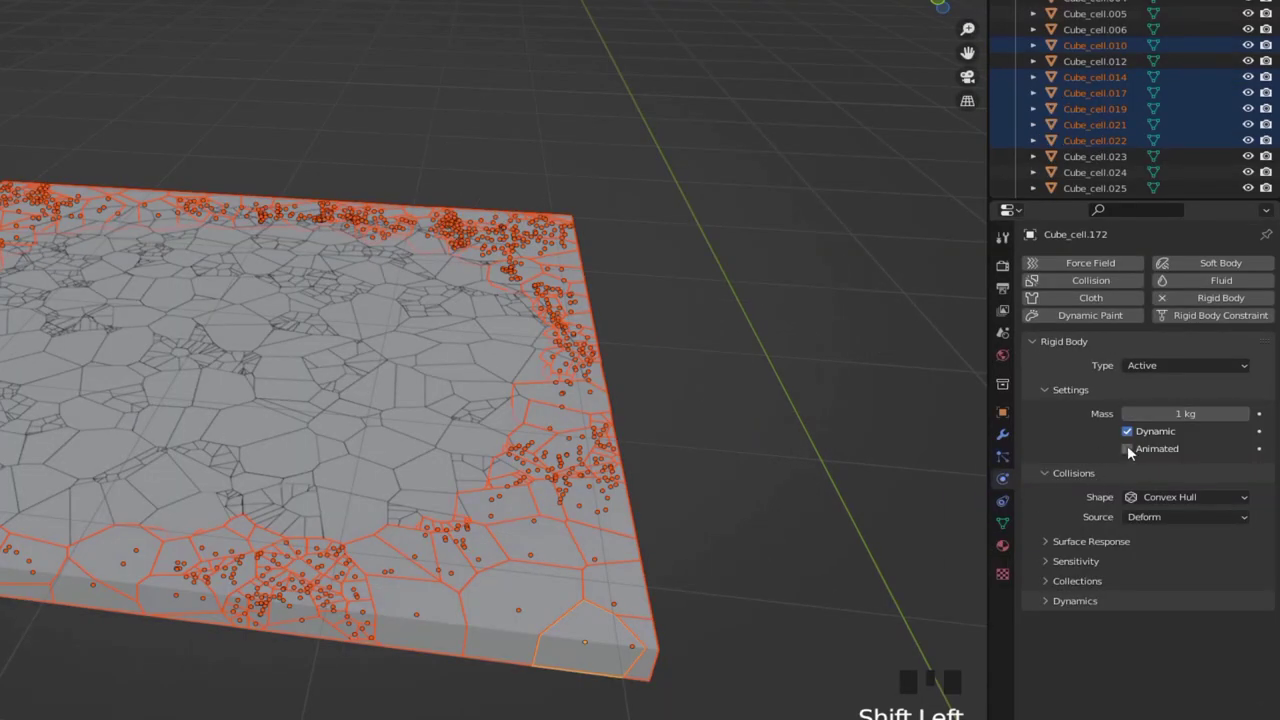
click(1129, 450)
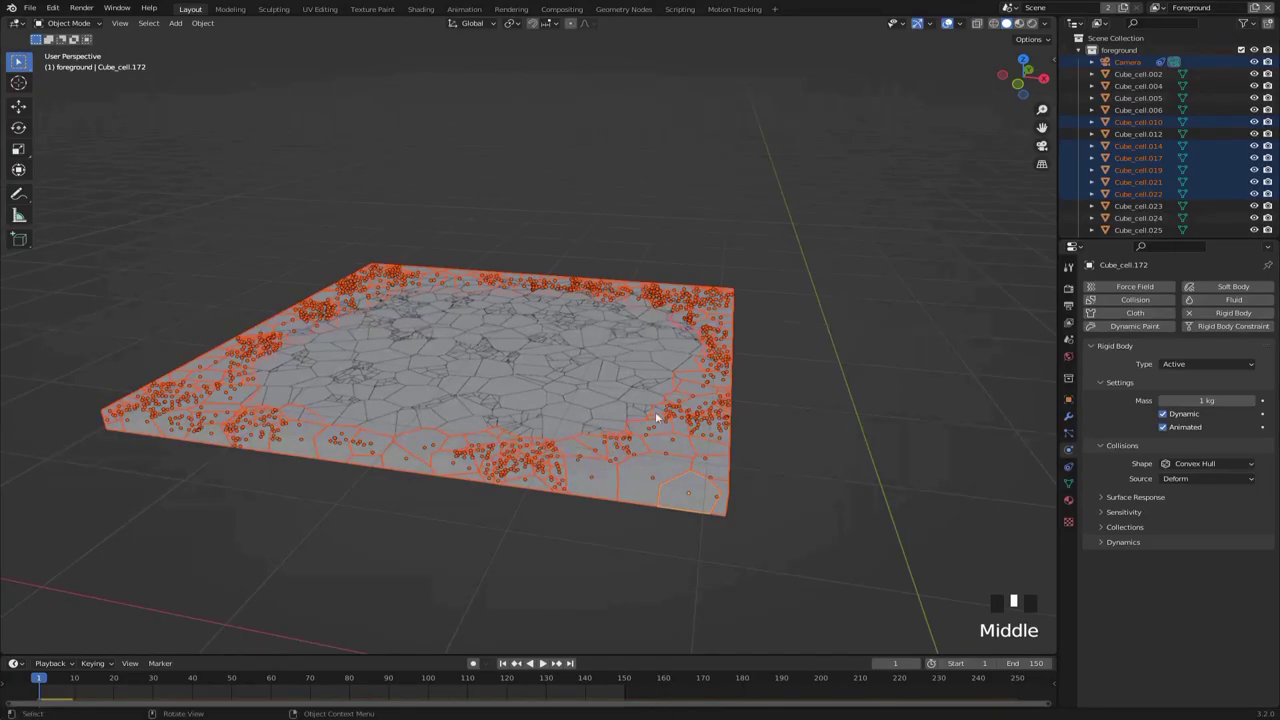
Step: Play the animation up to frame 55 and set the Rigid Body World cache's Simulation Start to 55
key(space)
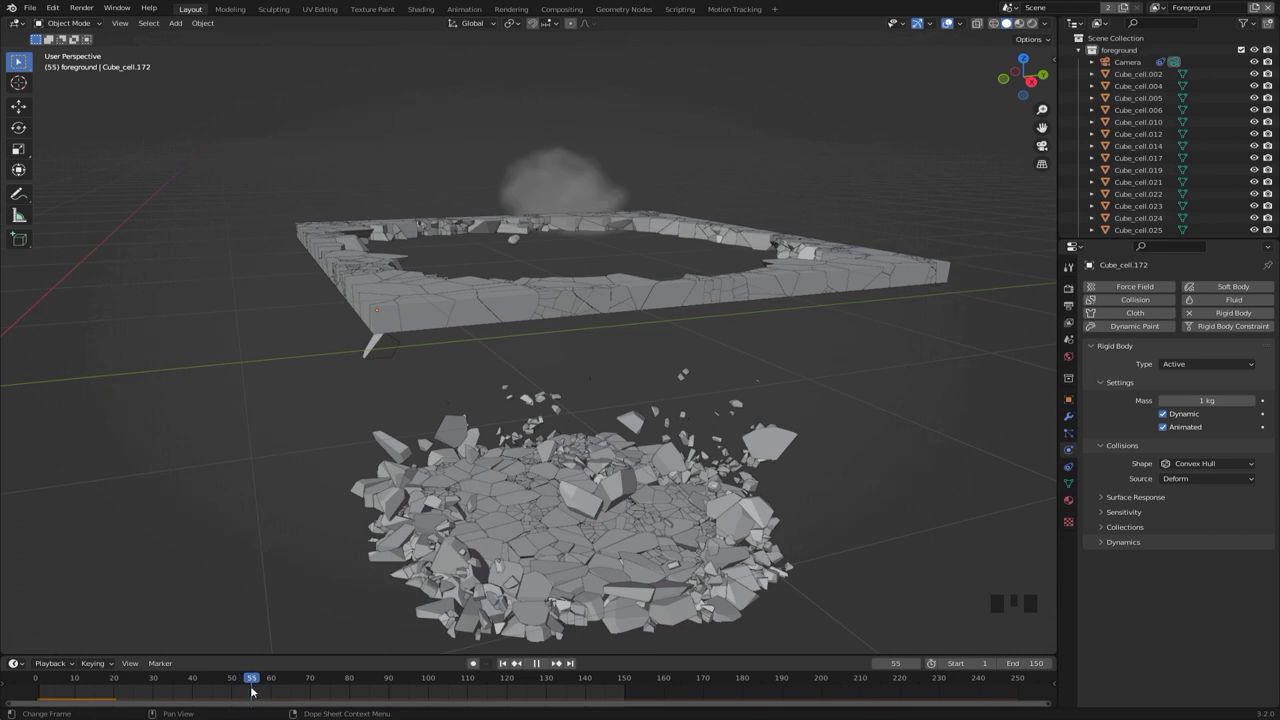
key(space)
shift+middle_drag(530, 300, 510, 395)
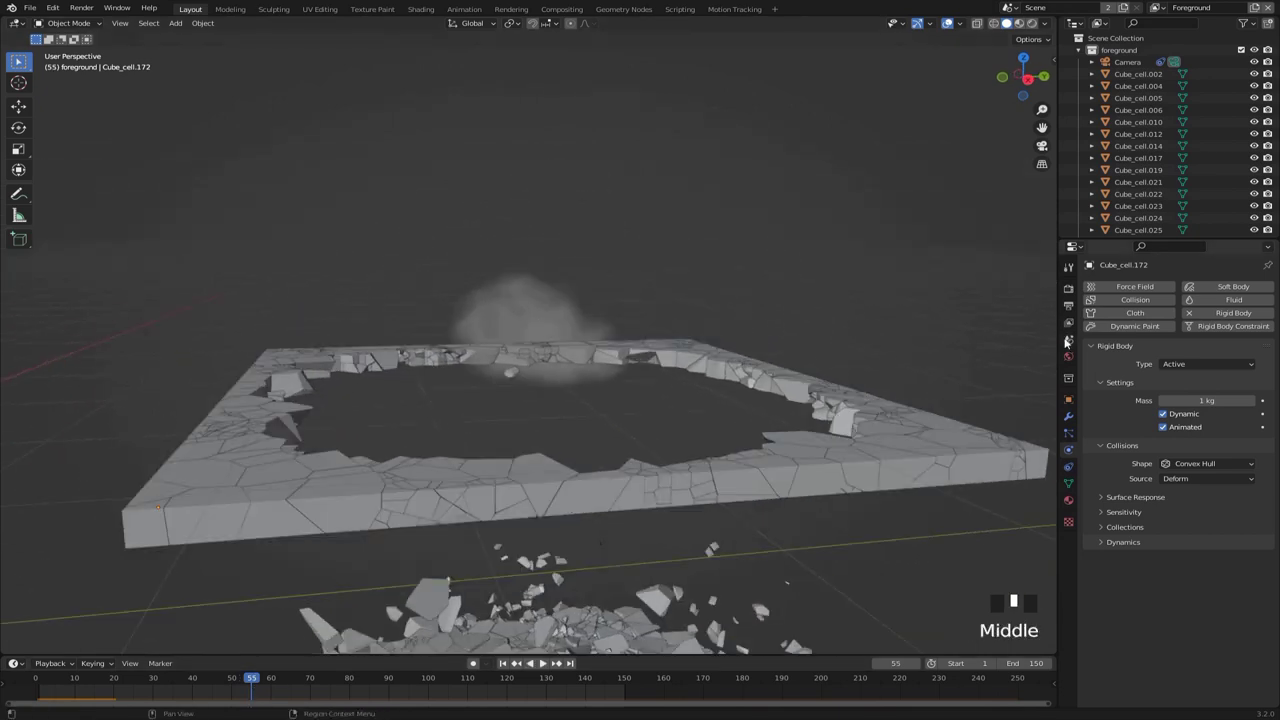
click(1068, 340)
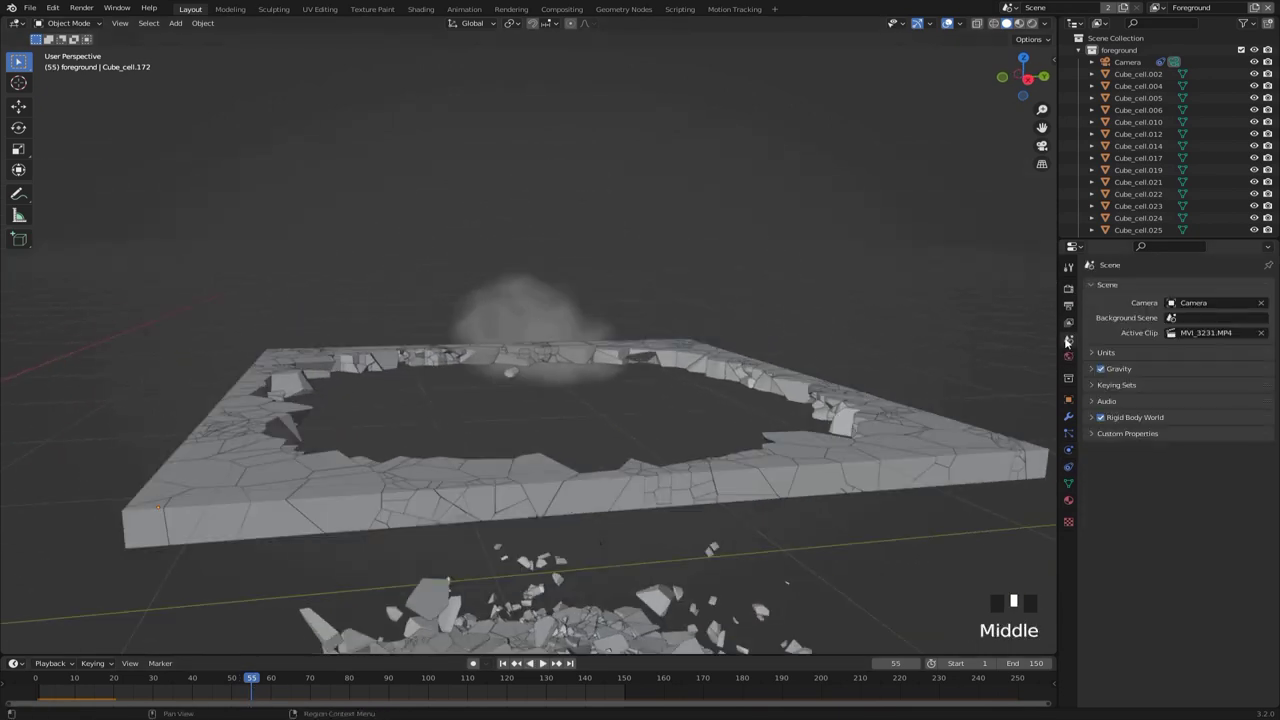
click(1137, 420)
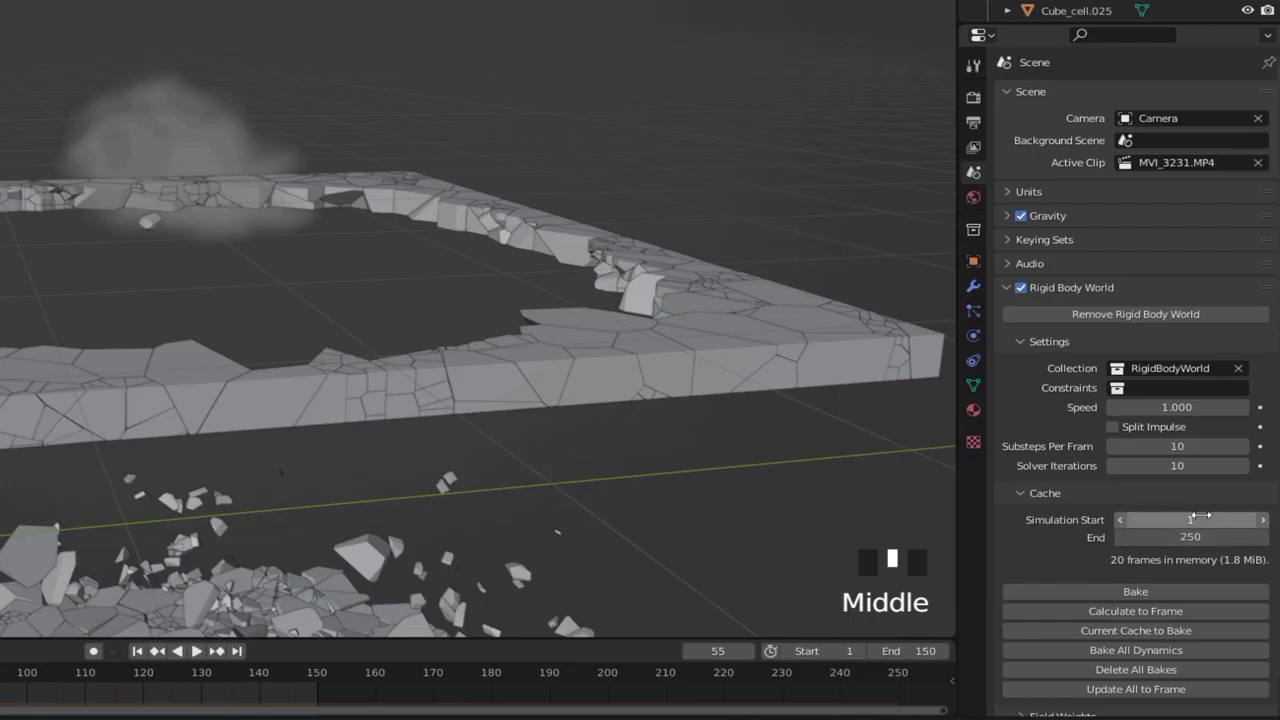
click(1200, 515)
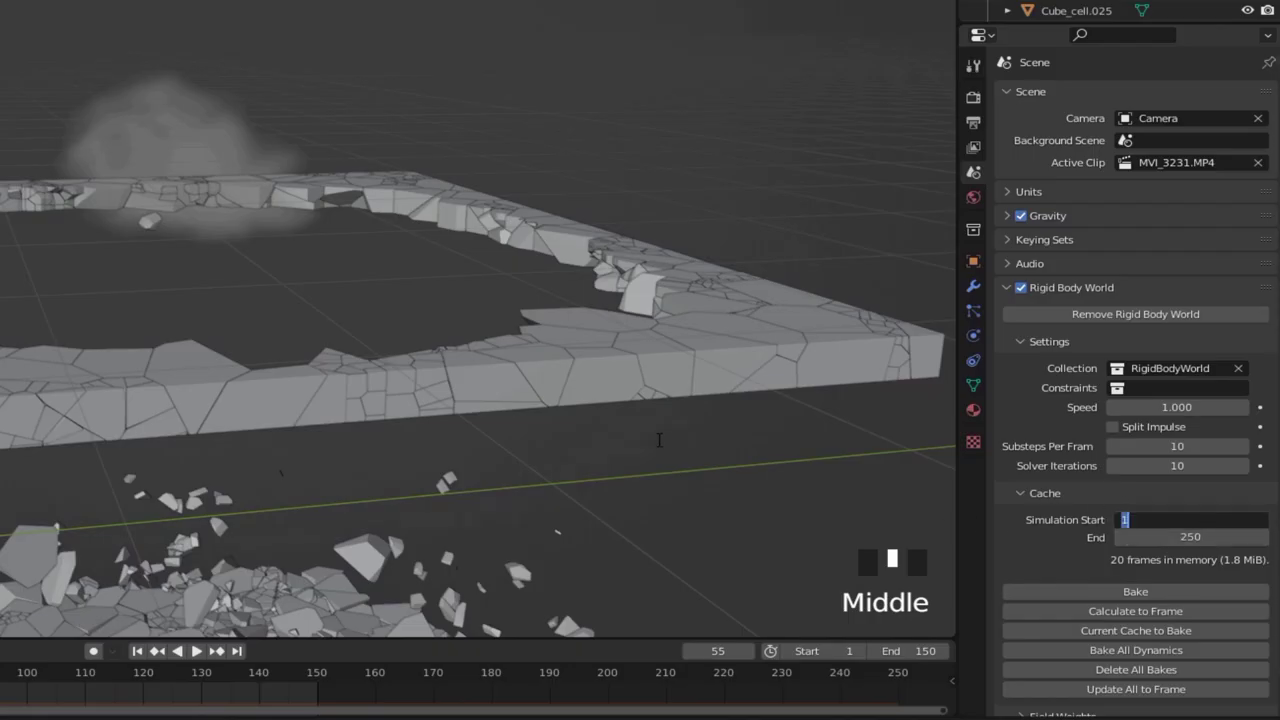
text(55)
key(Return)
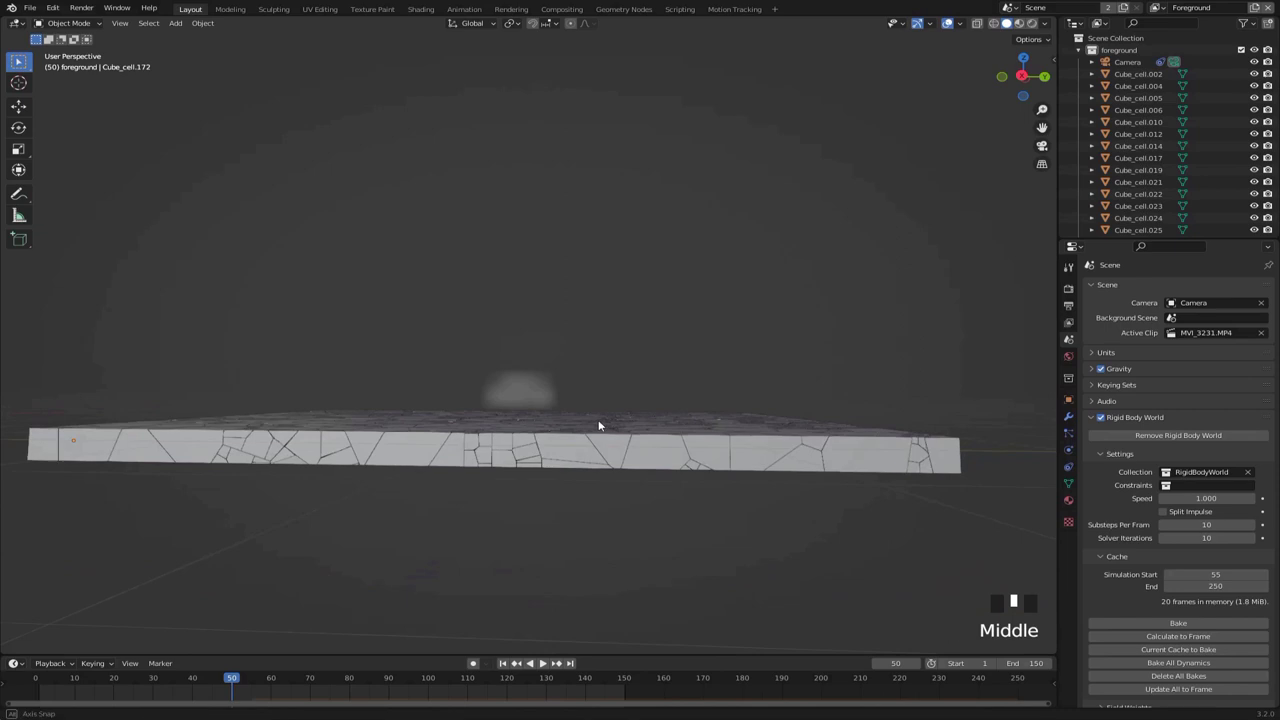
Step: Add a UV sphere and position it at the middle of the slab so its top pokes through the surface
middle_drag(600, 423, 624, 457)
scroll(600, 340, down, 3)
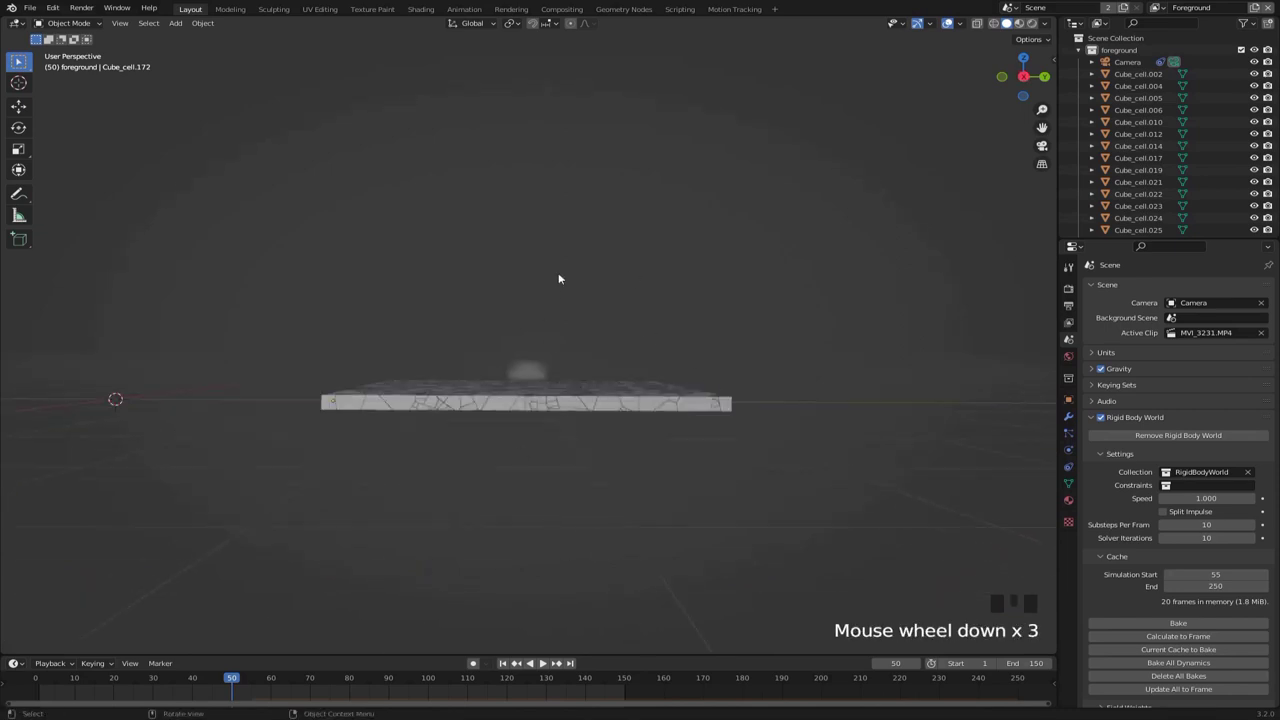
key(shift+a)
mouse_move(573, 252)
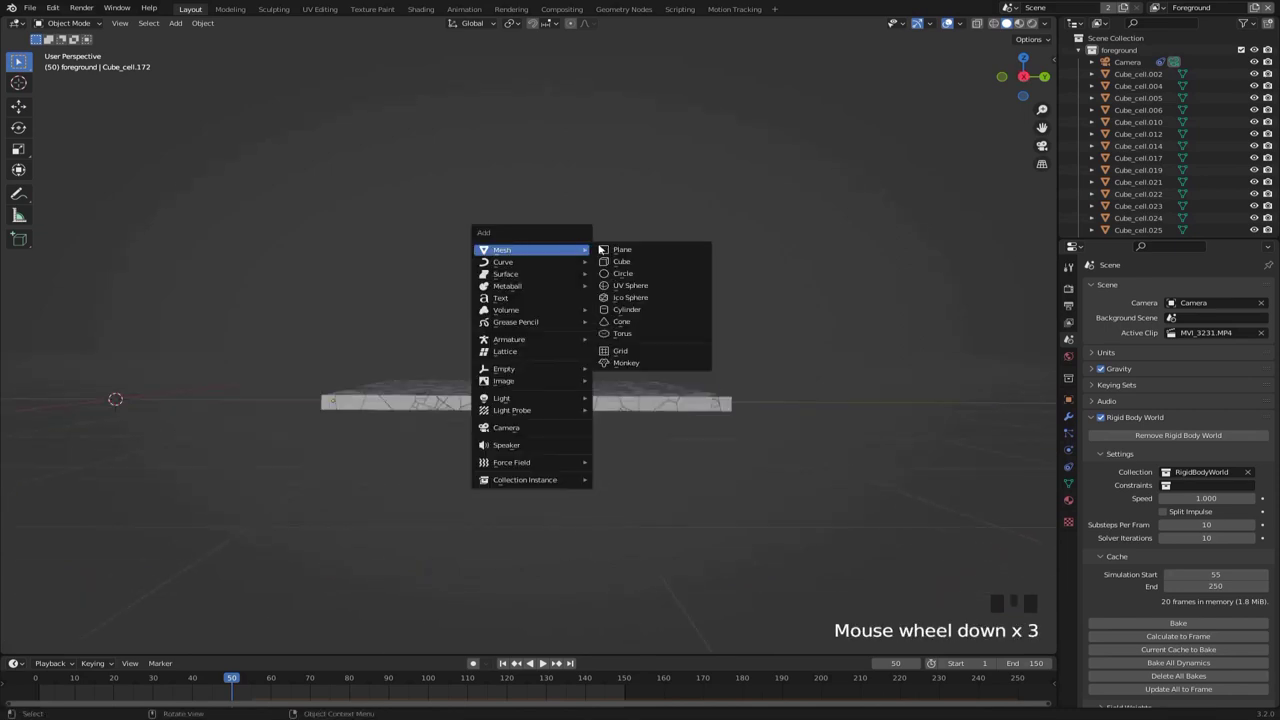
click(648, 287)
key(g)
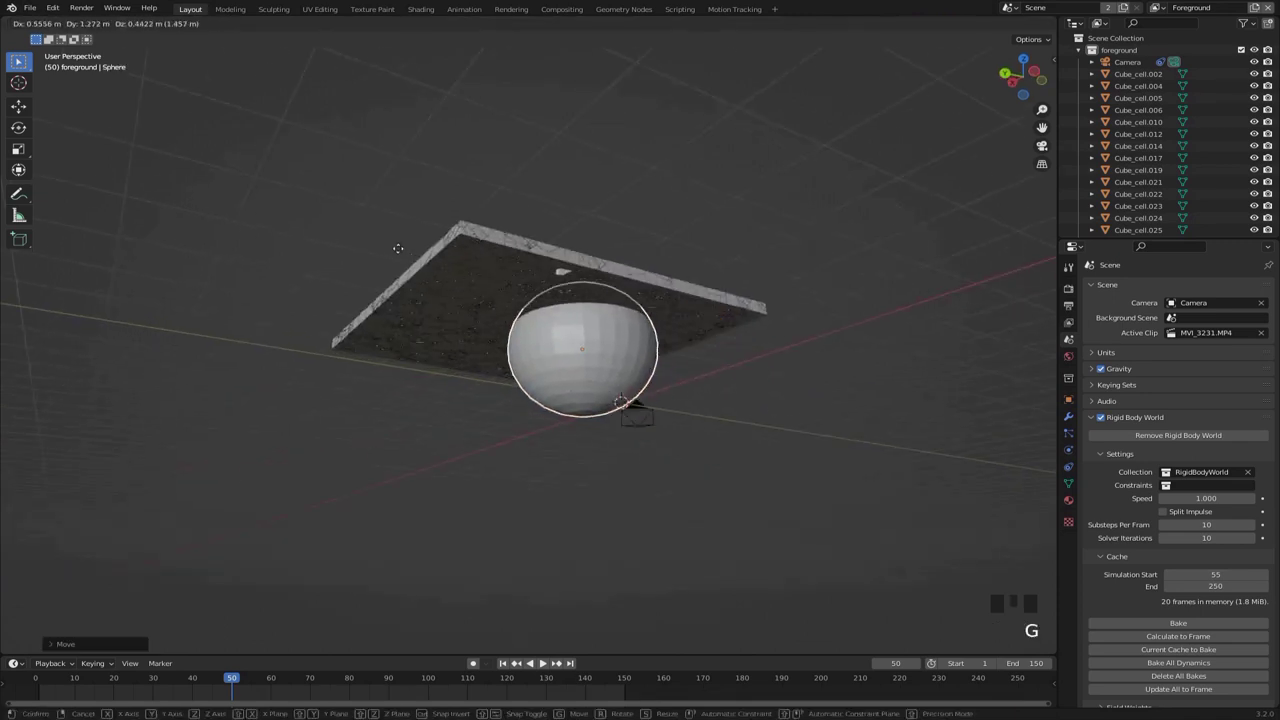
click(543, 276)
middle_drag(543, 276, 617, 300)
key(g)
click(576, 284)
scroll(576, 284, up, 4)
Step: Give the sphere an active rigid body with the Animated option enabled
click(1068, 449)
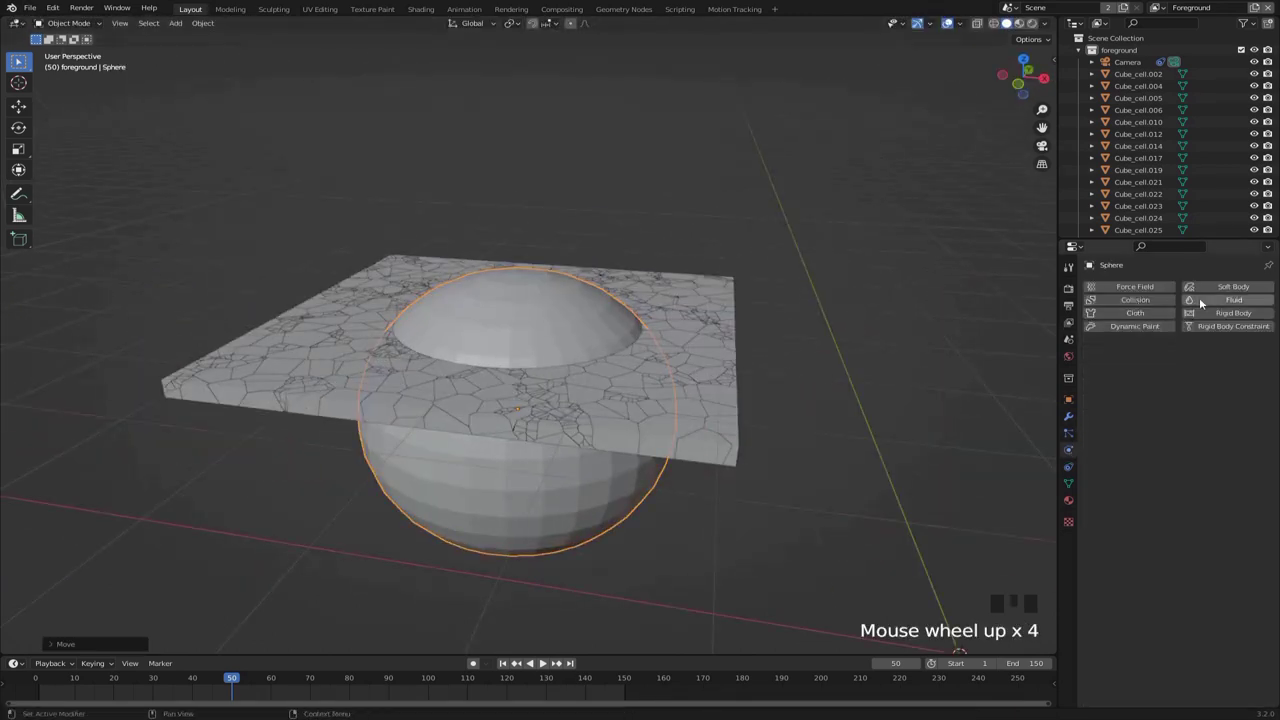
click(1233, 313)
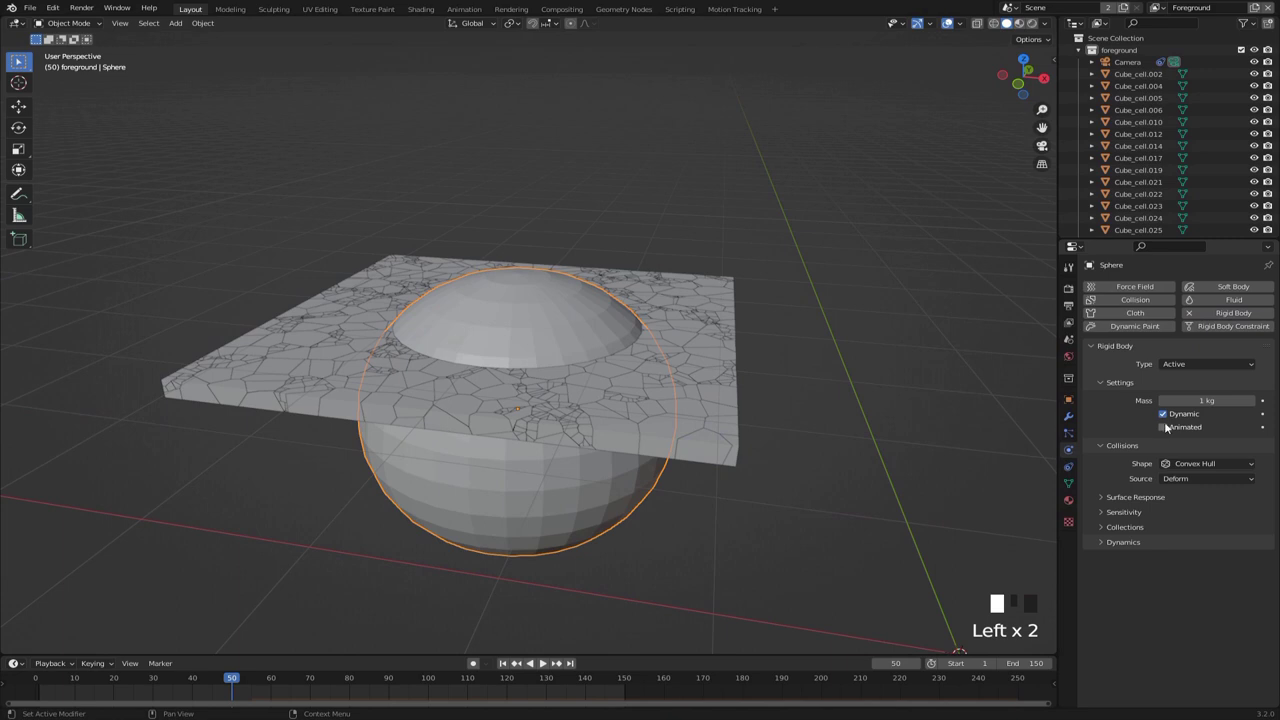
click(1163, 427)
Step: Go to frame 58 and insert a Scale keyframe on the sphere at its full size
key(Right)
key(Right)
key(Left)
key(Right)
key(Right)
shift+middle_drag(689, 379, 645, 288)
key(i)
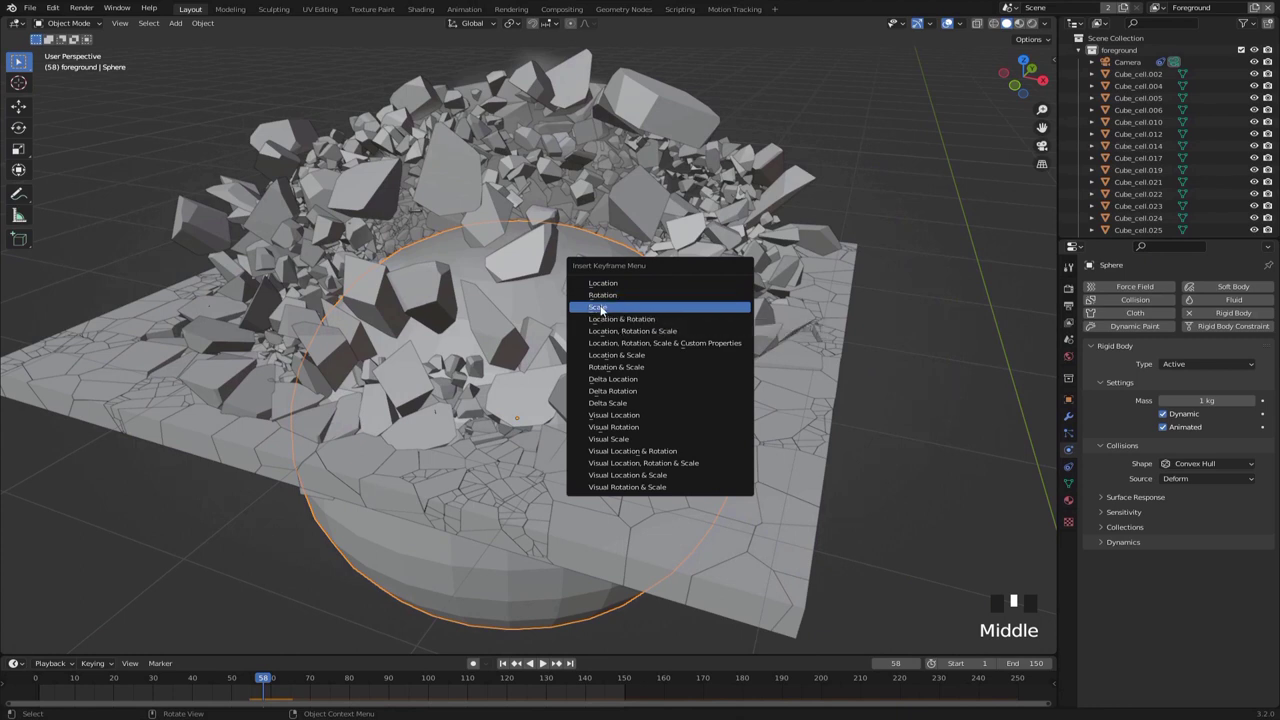
click(652, 308)
Step: Scale the sphere to 0 at frame 59, insert a Scale keyframe, and play back the simulation
key(Right)
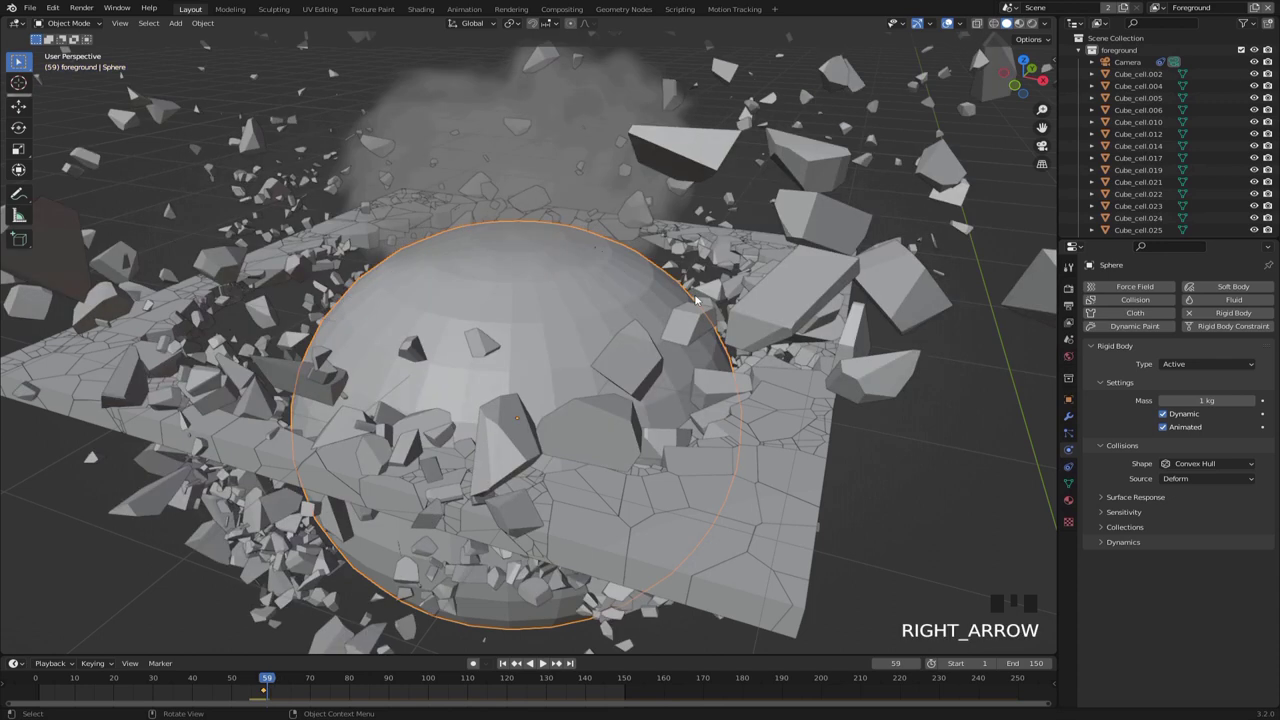
text(s0)
key(Return)
key(i)
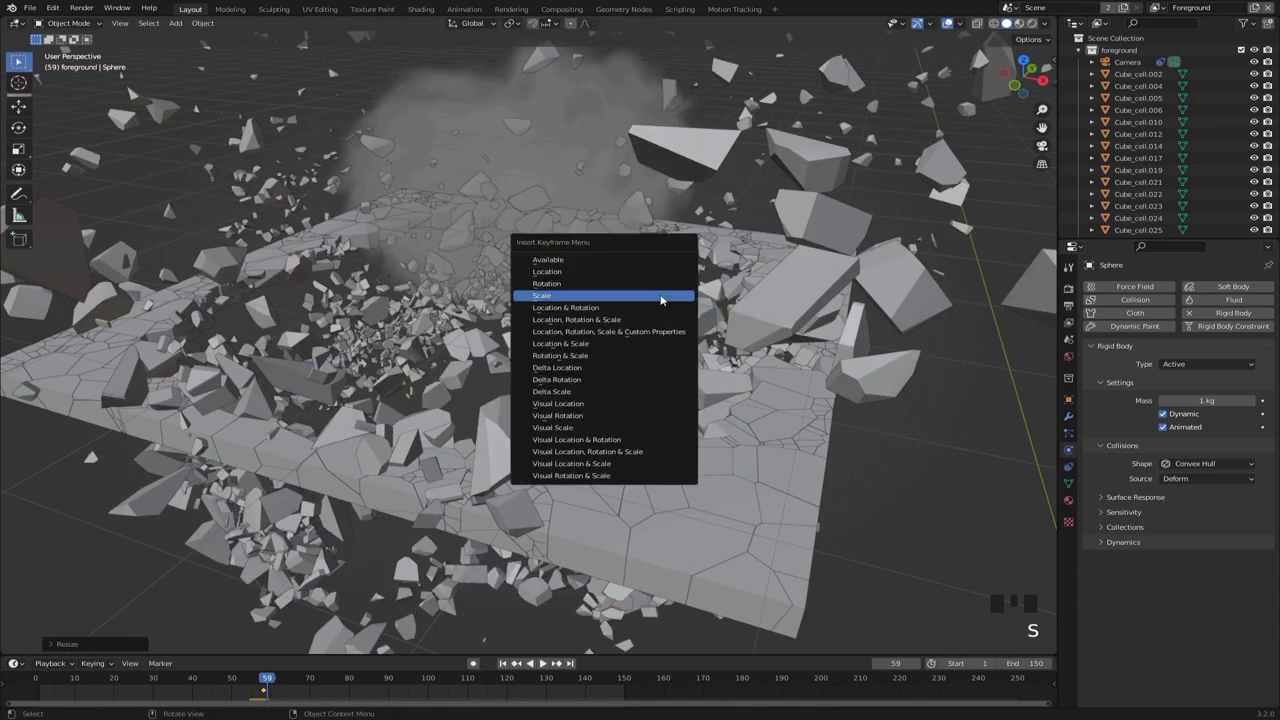
click(660, 296)
key(space)
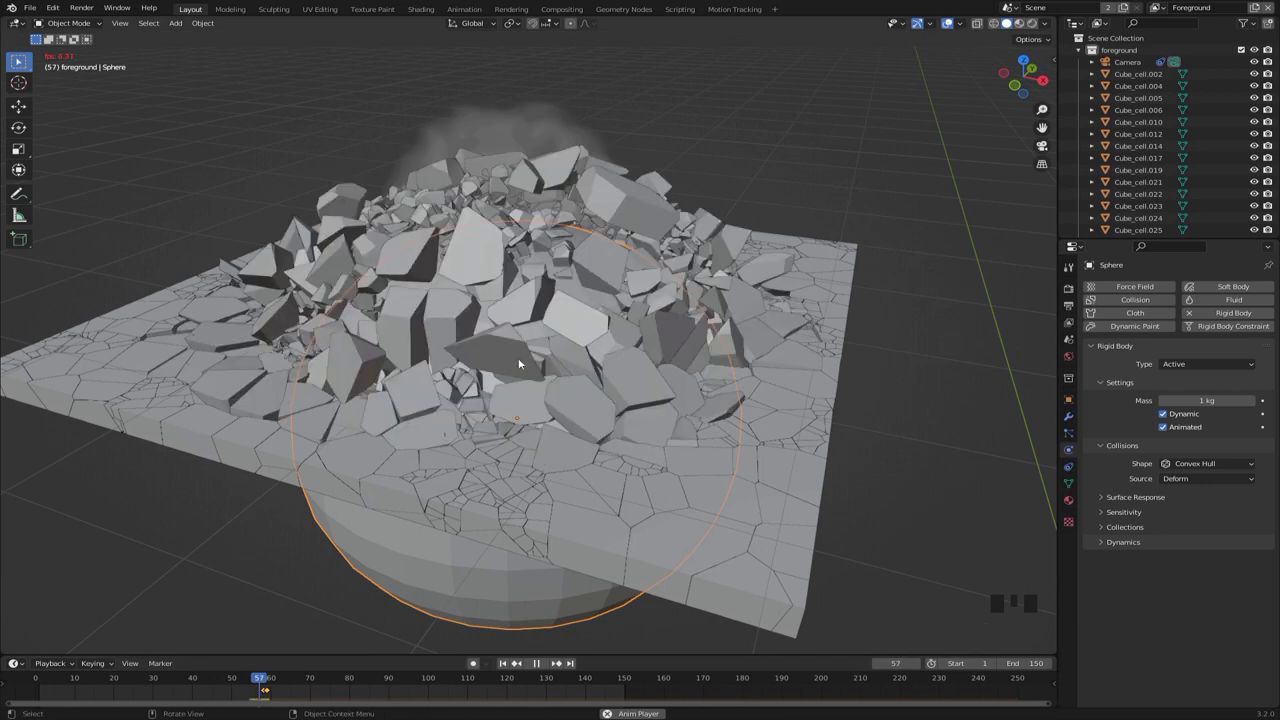
Step: Add a plane, scale it up well beyond the slab to about 6.25, and move it about -3 m along X over the slab
shift+middle_drag(700, 440, 728, 452)
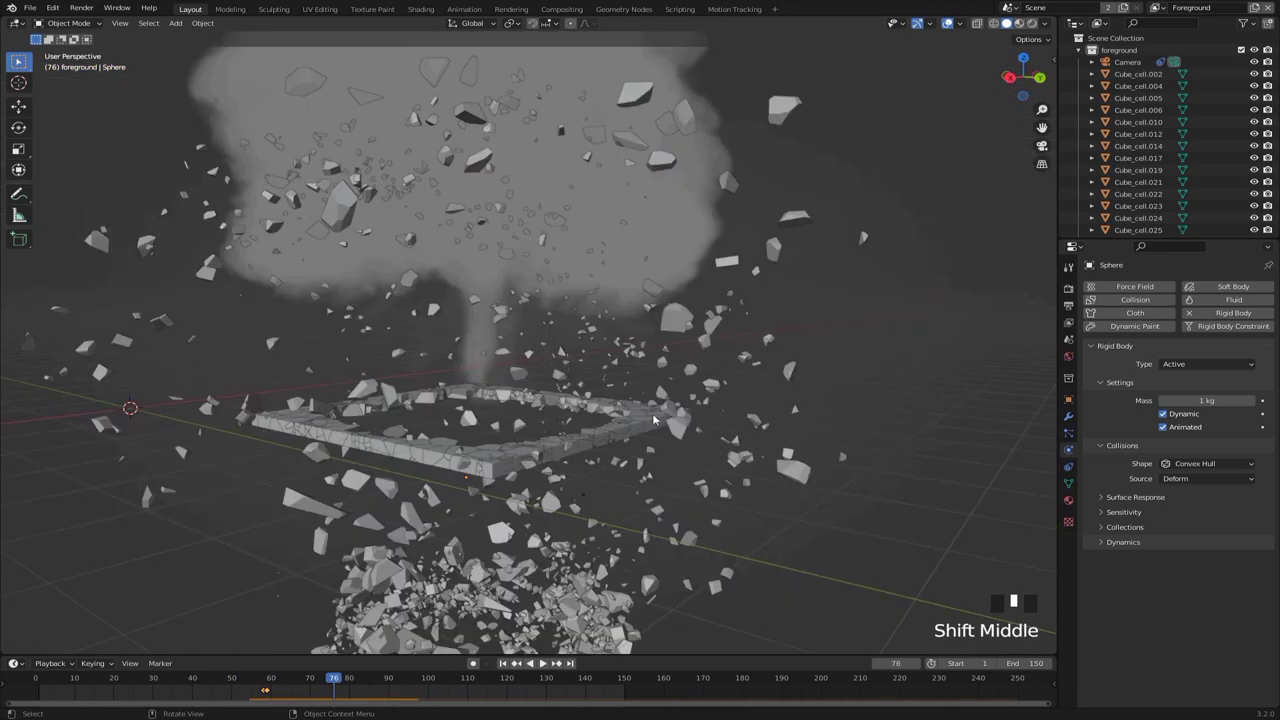
mouse_move(655, 420)
middle_down()
mouse_move(617, 412)
mouse_move(650, 420)
middle_up()
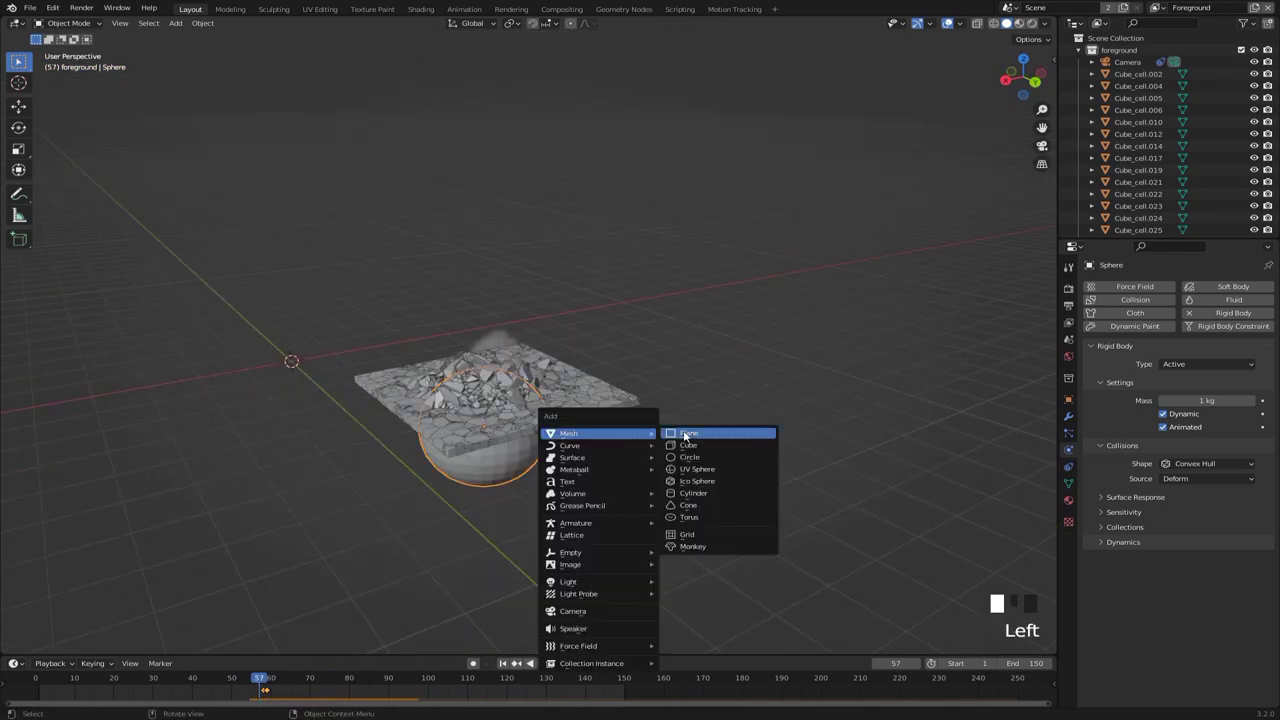
click(686, 437)
key(s)
key(KP_1)
key(g)
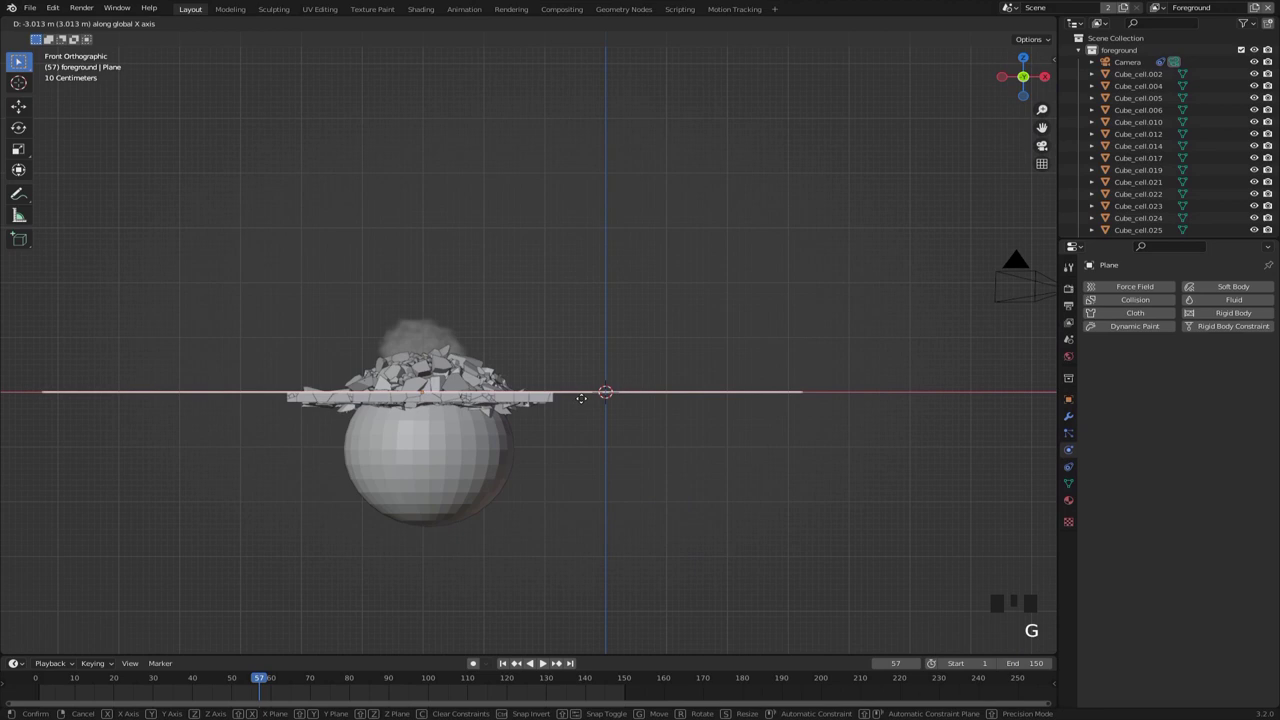
click(561, 400)
scroll(558, 398, up, 4)
shift+middle_drag(541, 392, 560, 263)
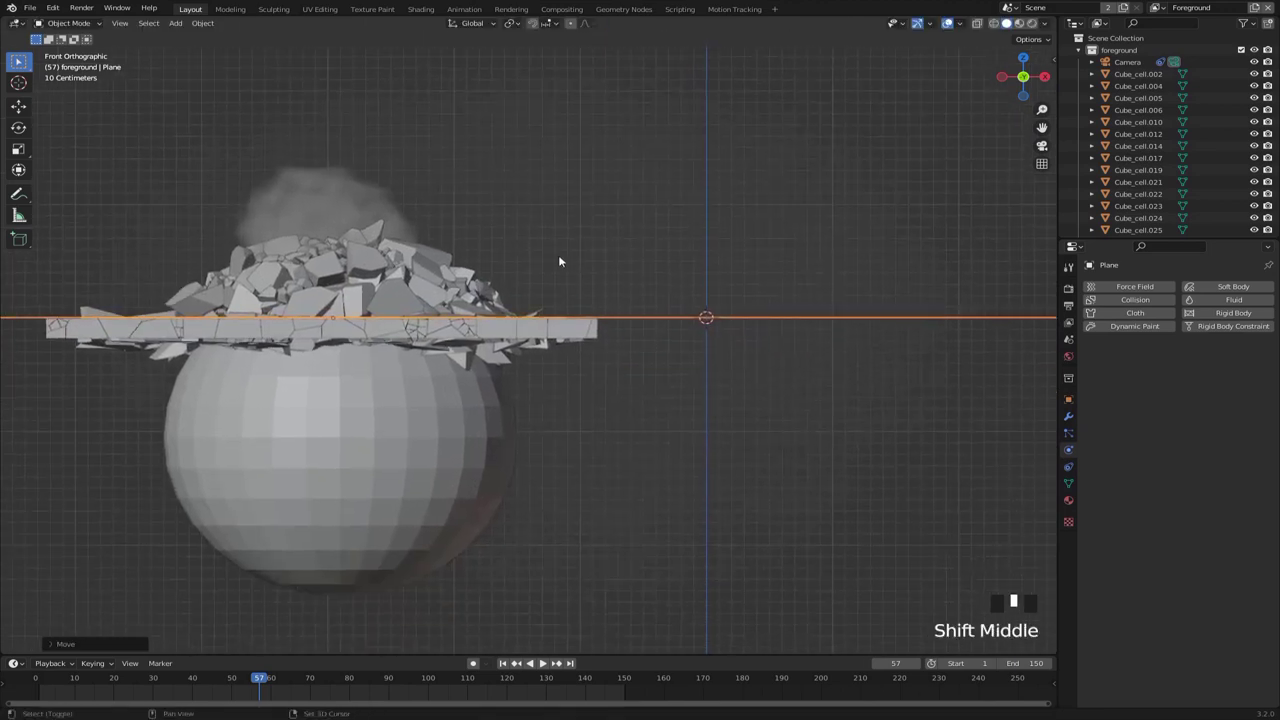
Step: Extrude the ground plane's far edge upward along Z to form a wall matching the brick building's front
scroll(590, 280, up, 5)
shift+middle_drag(620, 294, 704, 393)
scroll(704, 393, up, 4)
scroll(663, 400, up, 3)
scroll(689, 383, down, 3)
scroll(807, 425, up, 1)
shift+middle_drag(807, 425, 523, 374)
scroll(552, 371, up, 4)
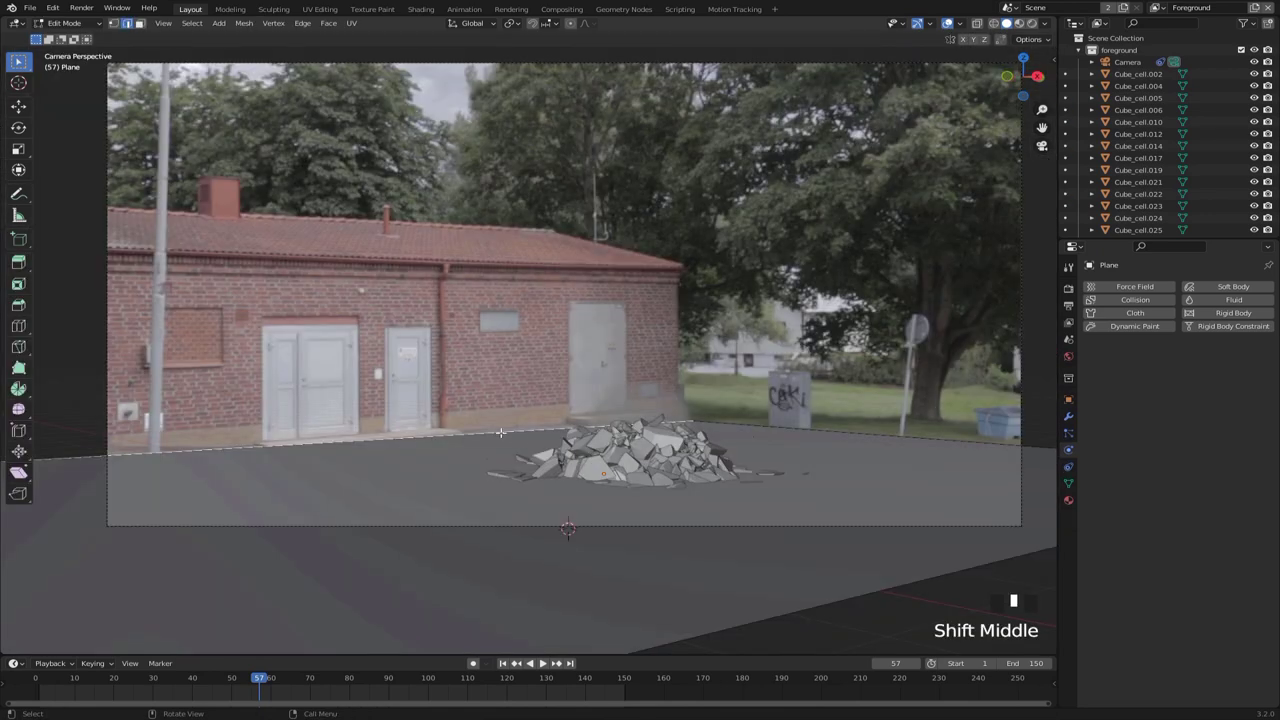
key(e)
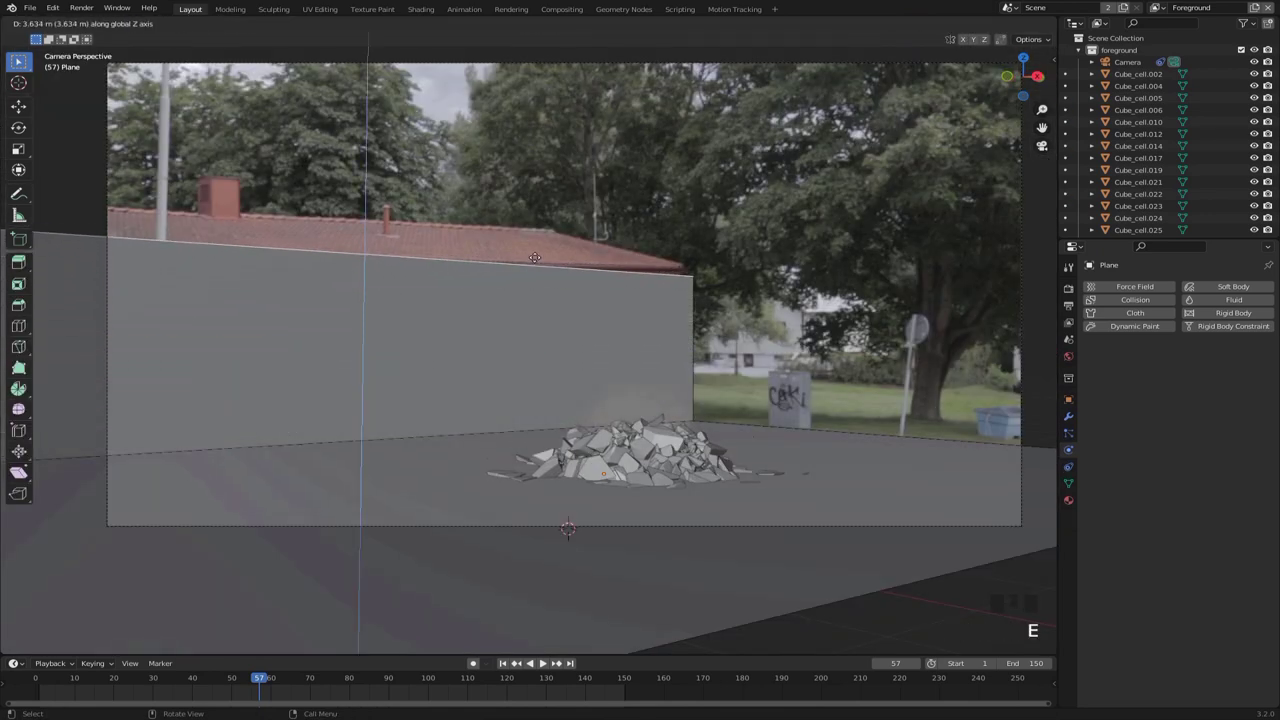
click(534, 245)
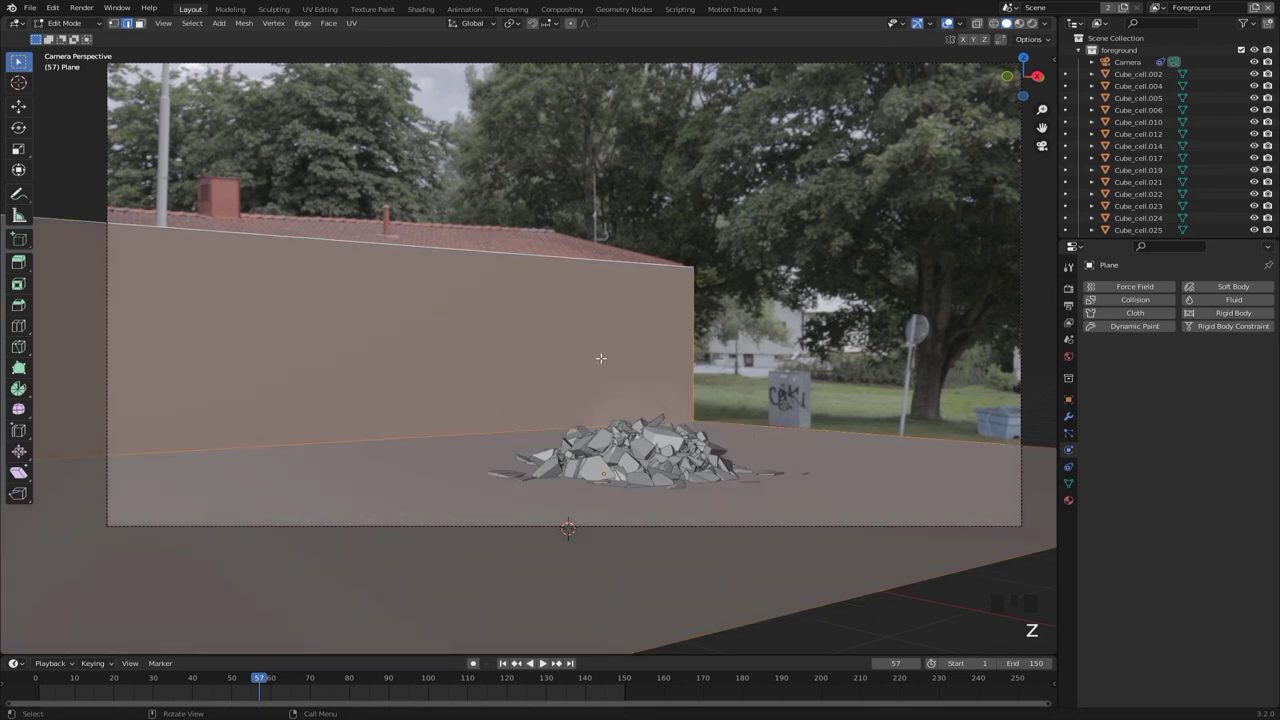
Step: Knife-cut a rounded outline around the blast area in the ground plane from above and delete the enclosed face to open a hole
key(s)
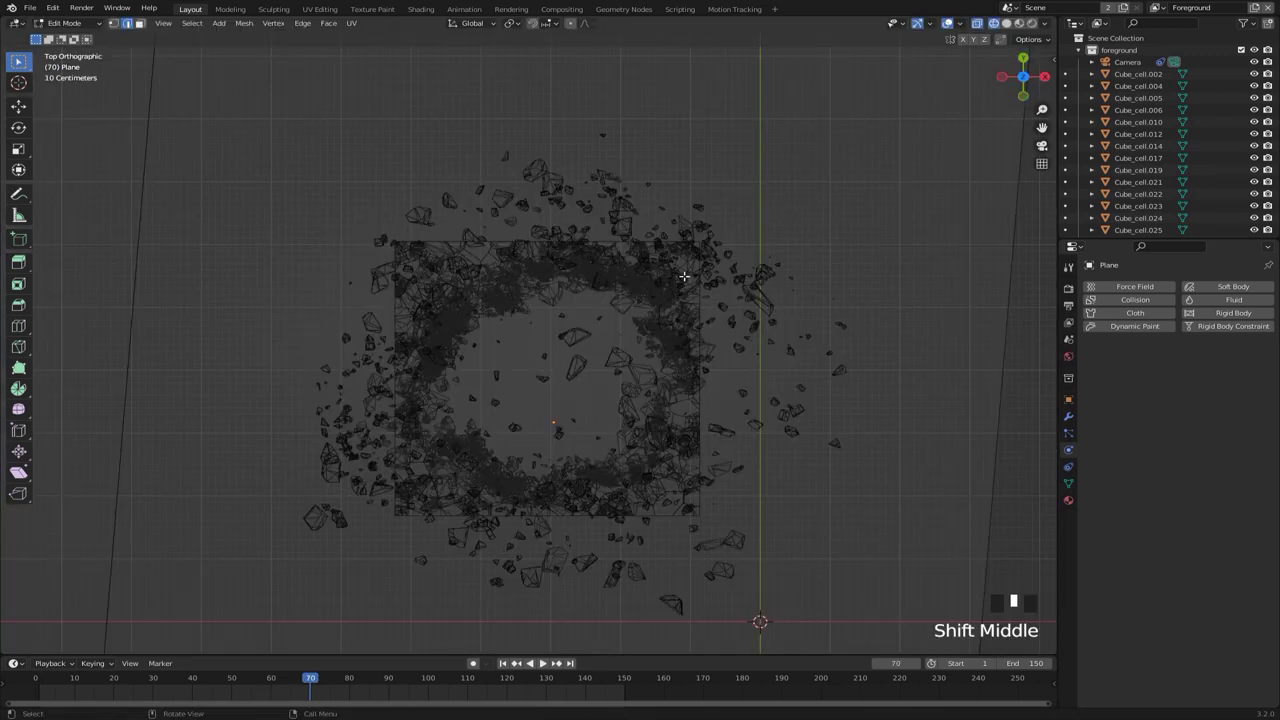
key(k)
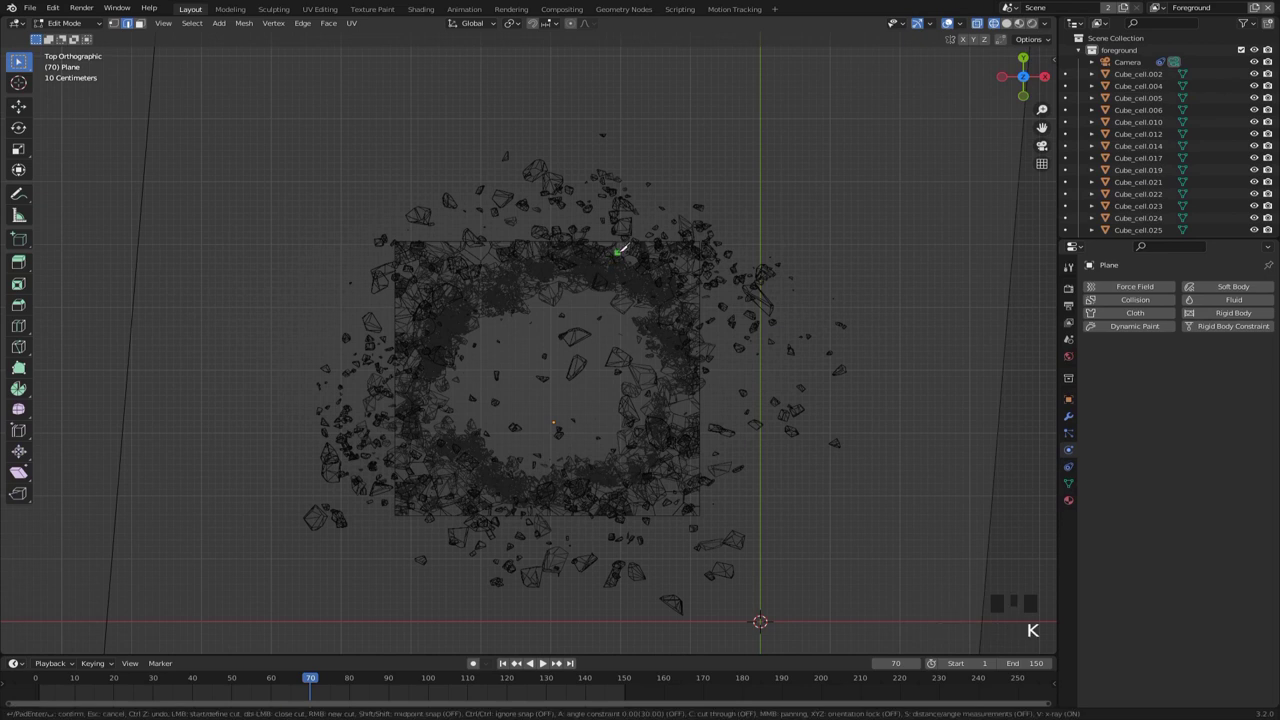
mouse_move(490, 258)
mouse_down()
mouse_move(449, 286)
mouse_move(697, 318)
mouse_up()
key(Return)
key(3)
click(623, 317)
click(549, 371)
middle_drag(549, 371, 442, 347)
scroll(442, 347, down, 3)
scroll(442, 347, up, 5)
key(x)
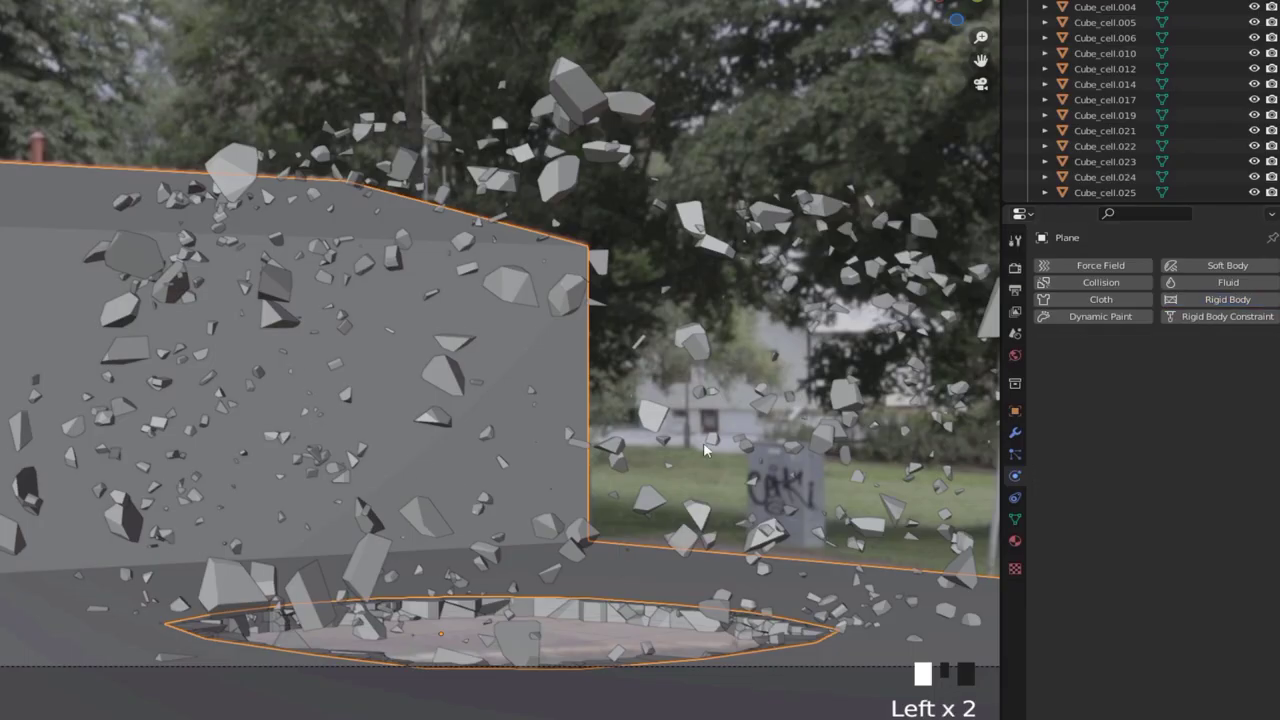
Step: Give the ground-and-wall plane a Passive rigid body with the Mesh collision shape
click(1210, 302)
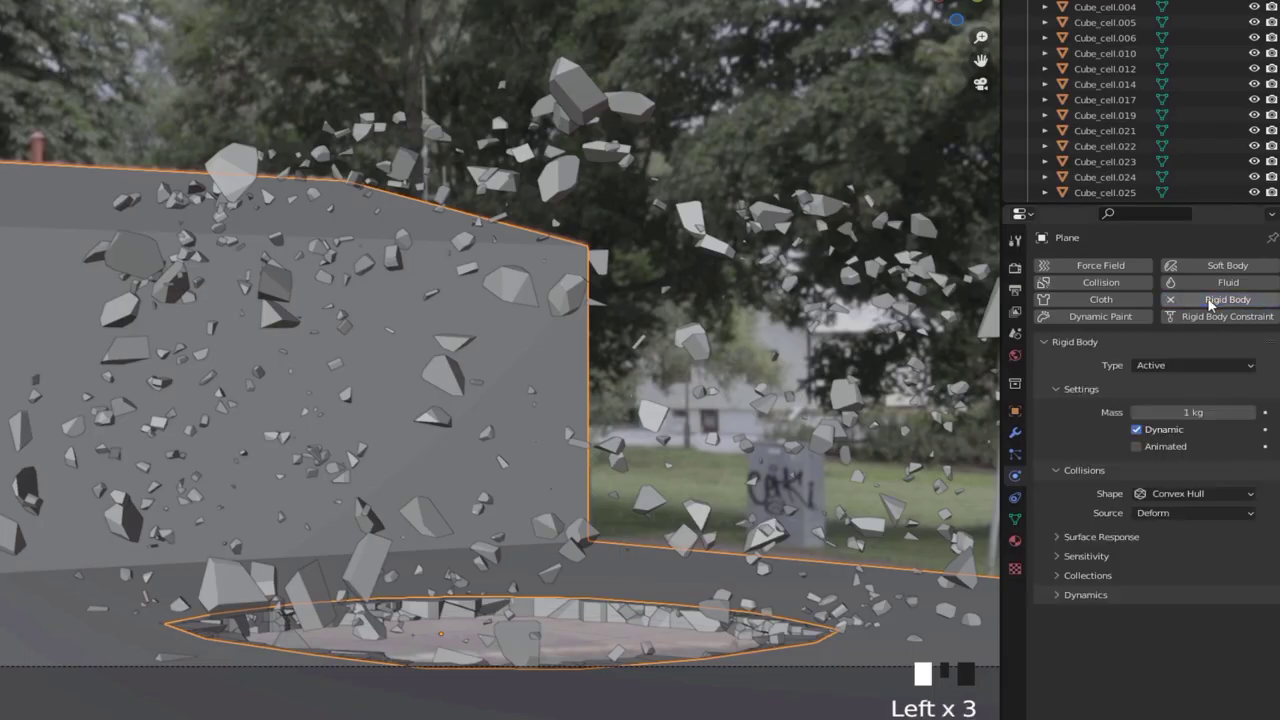
click(1181, 363)
click(1157, 400)
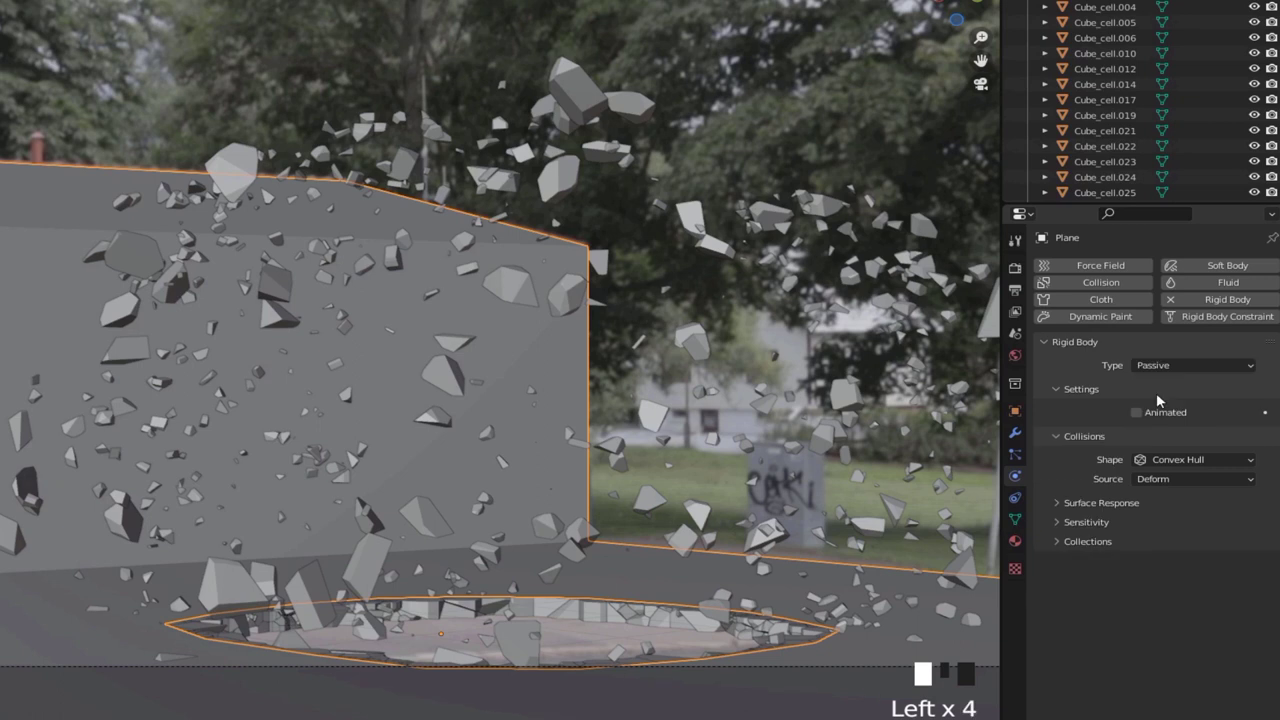
shift+middle_drag(579, 494, 655, 392)
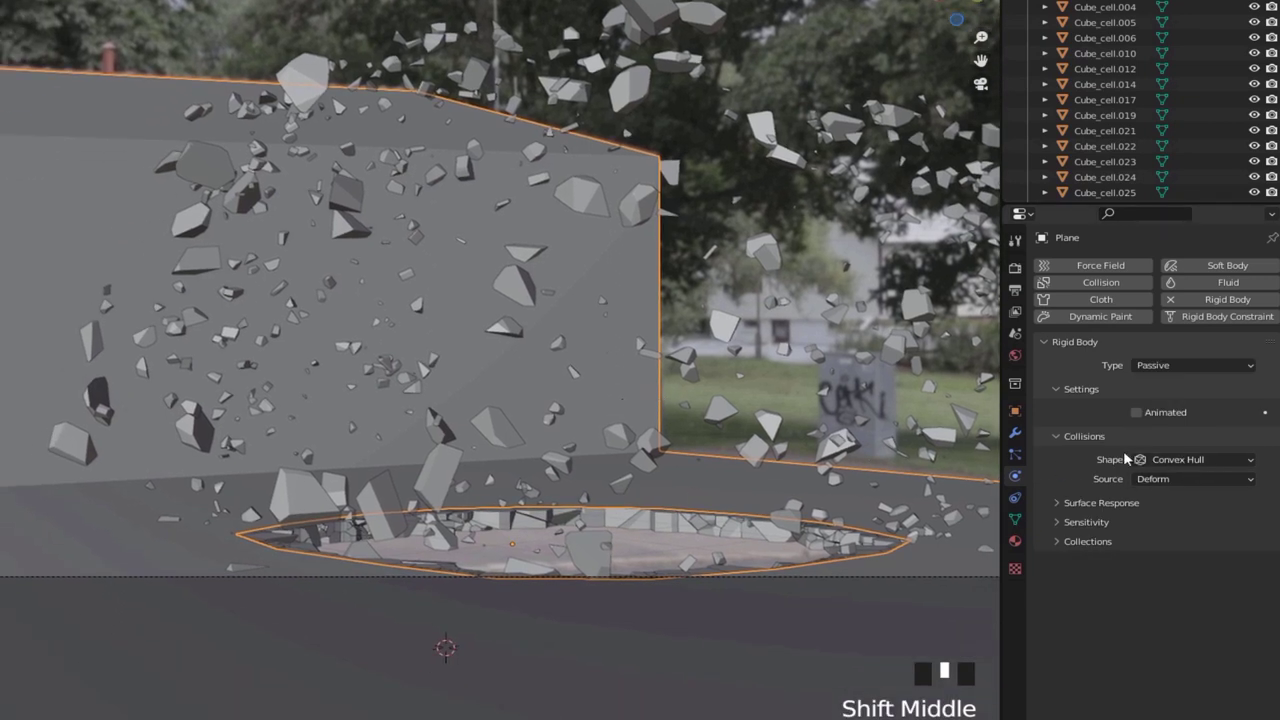
click(1222, 459)
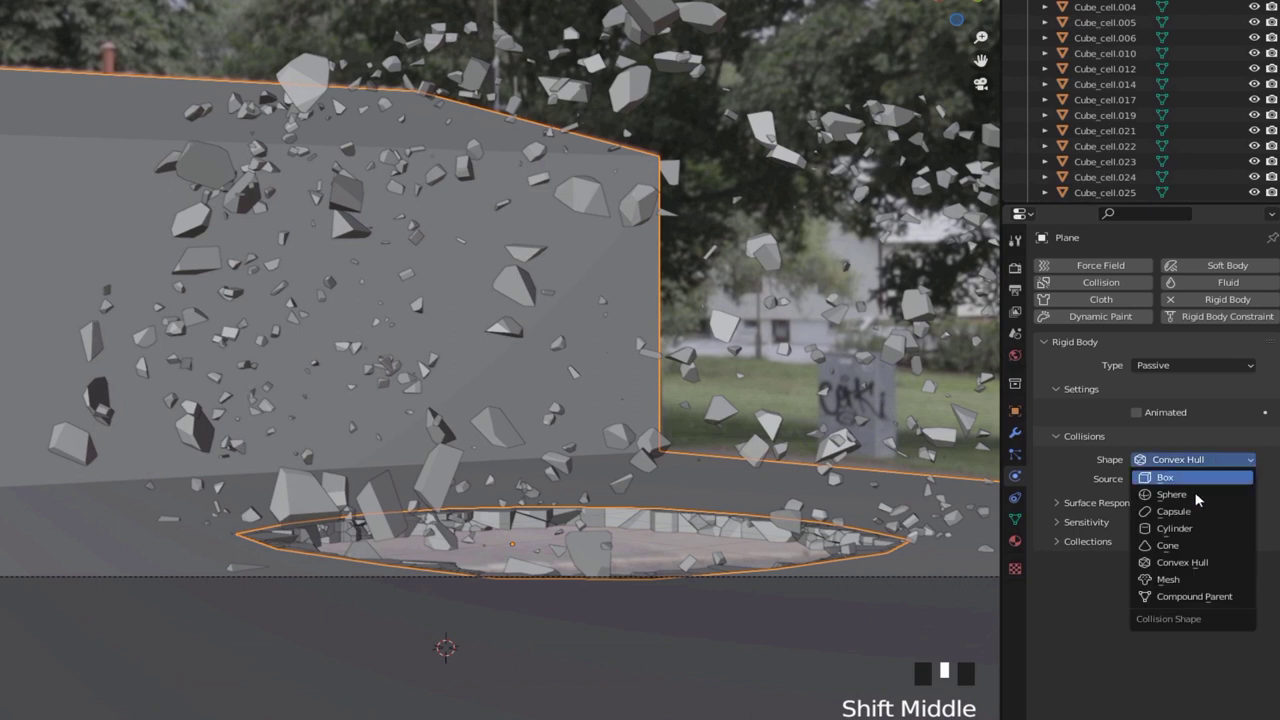
click(1168, 579)
Step: Play back the rigid body simulation to check how the debris collides with the ground and wall
shift+middle_drag(323, 614, 514, 457)
key(space)
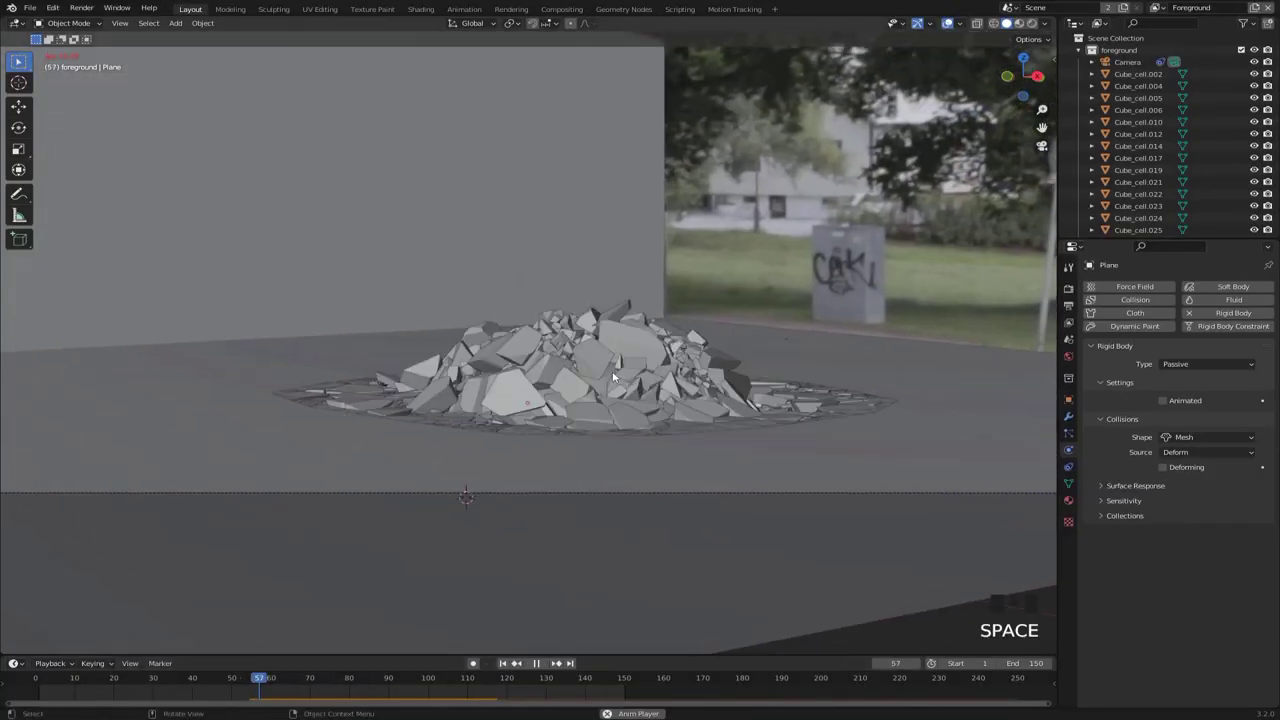
middle_drag(614, 377, 601, 350)
scroll(601, 350, up, 2)
key(space)
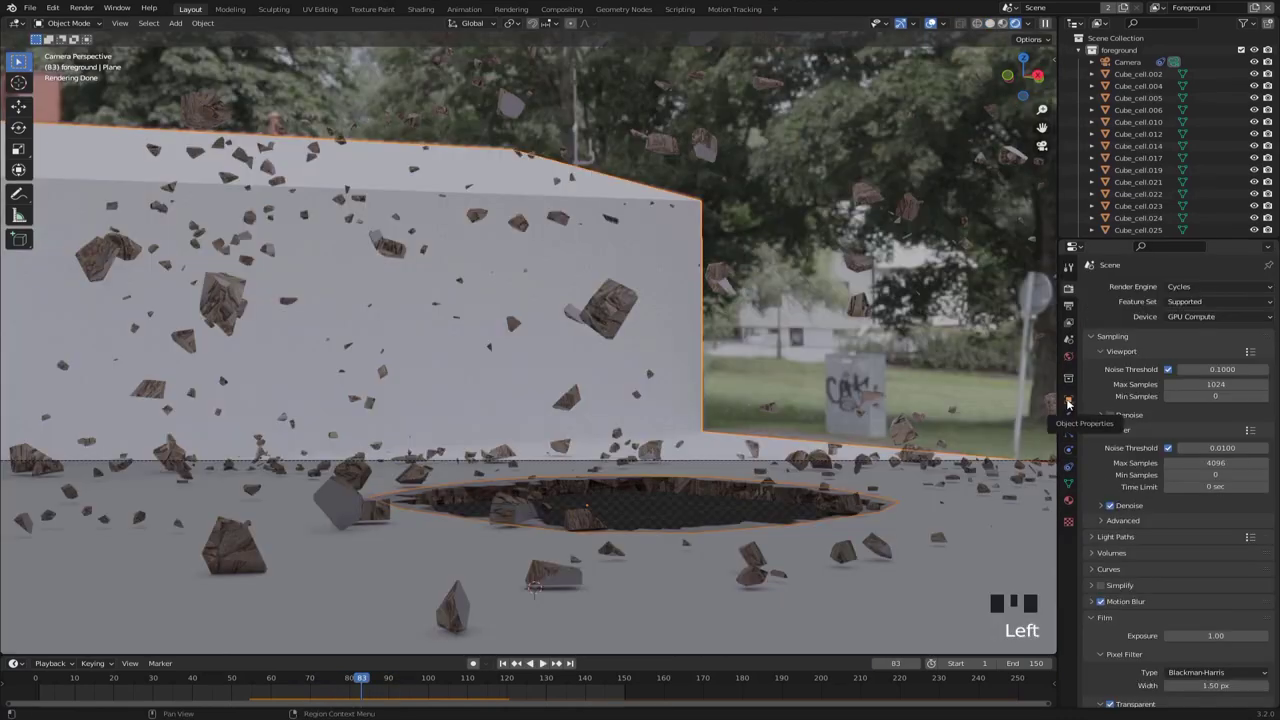
Step: Enable Shadow Catcher in the ground-and-wall plane's object visibility settings
click(1068, 401)
click(1108, 576)
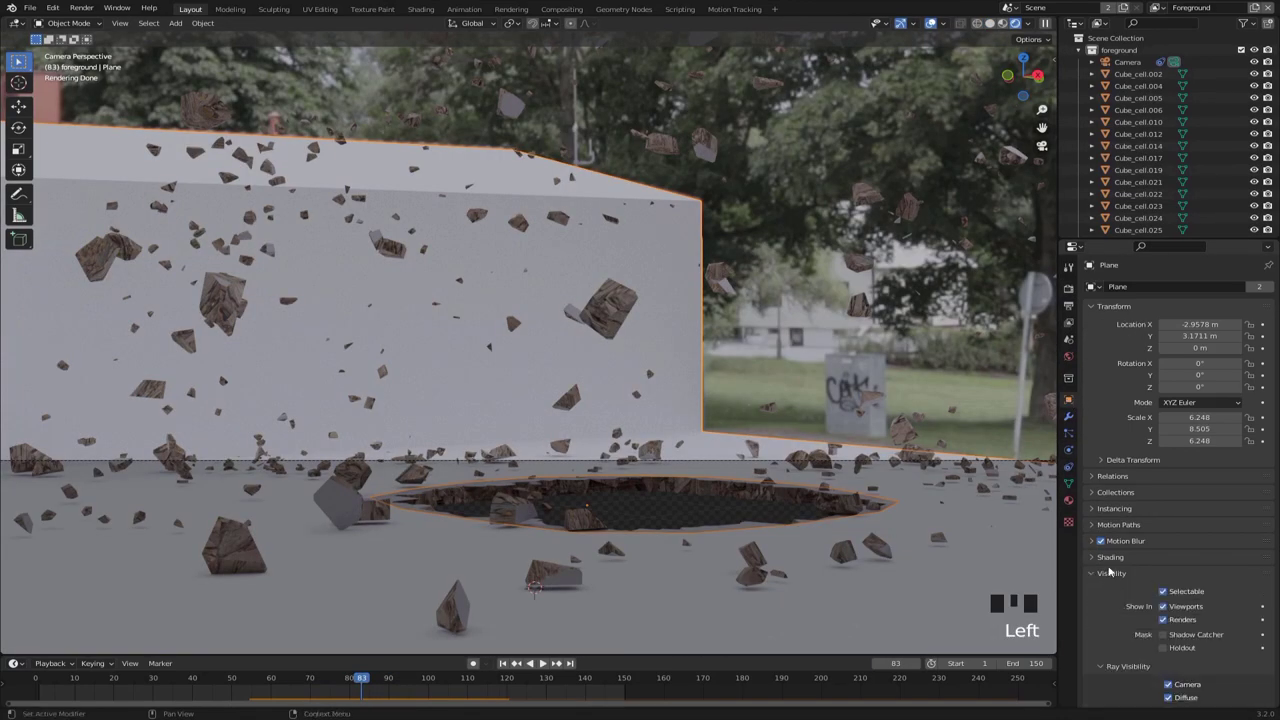
scroll(1108, 576, down, 3)
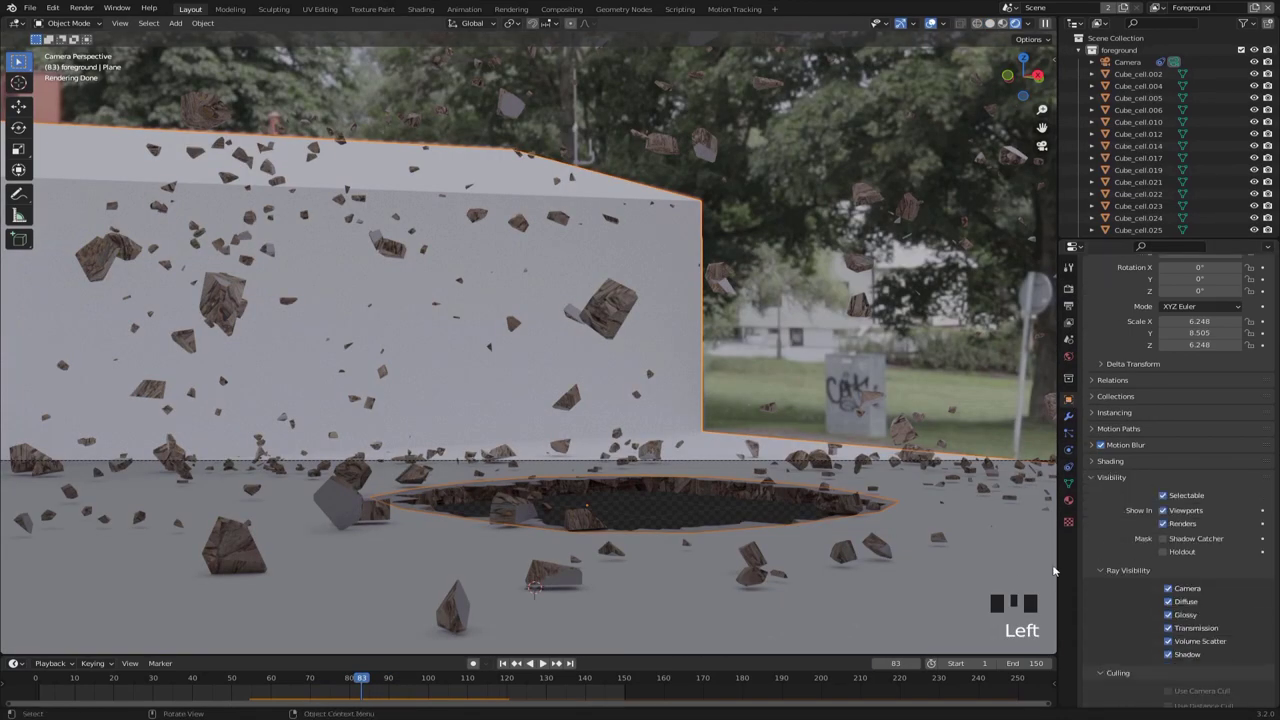
click(1163, 539)
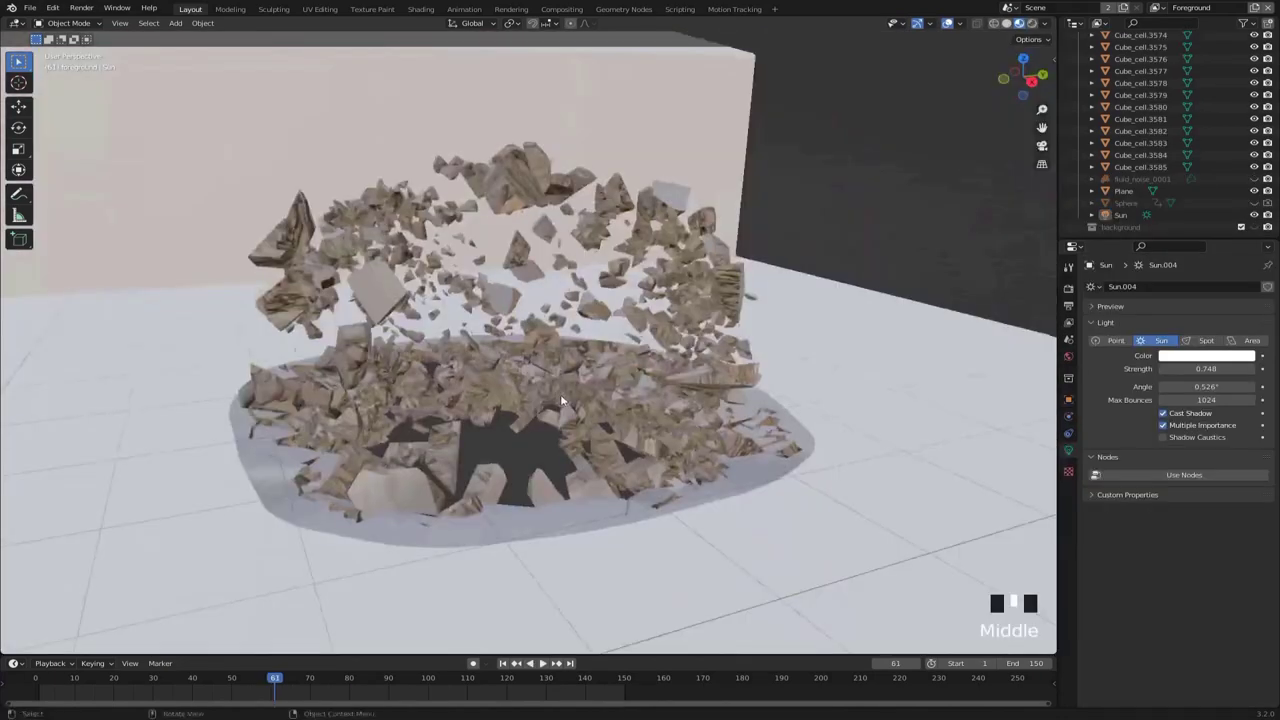
Step: Preview the sun-lit debris in Rendered shading from several angles
key(z)
click(565, 352)
middle_drag(565, 352, 609, 300)
scroll(609, 300, down, 2)
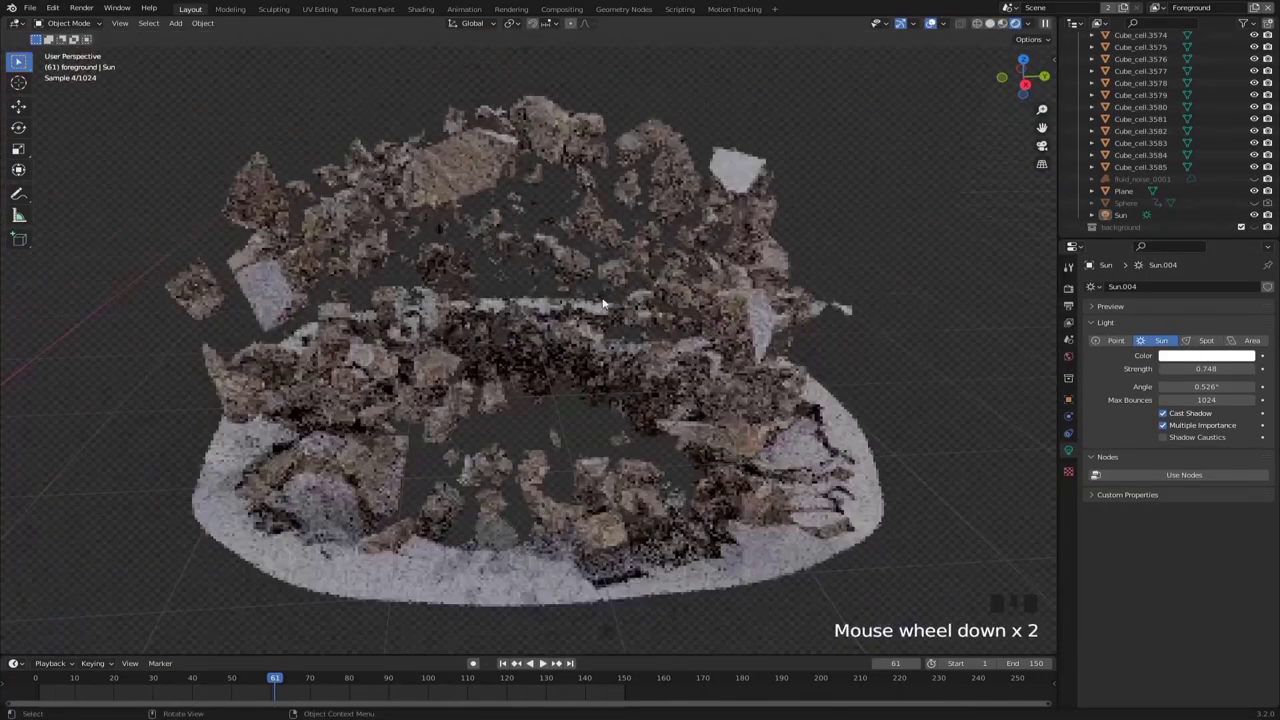
middle_drag(680, 280, 611, 303)
Step: Duplicate three small fragments from the debris and move the copies well away from the ground plane
key(z)
click(700, 305)
middle_drag(700, 340, 629, 314)
scroll(629, 314, up, 3)
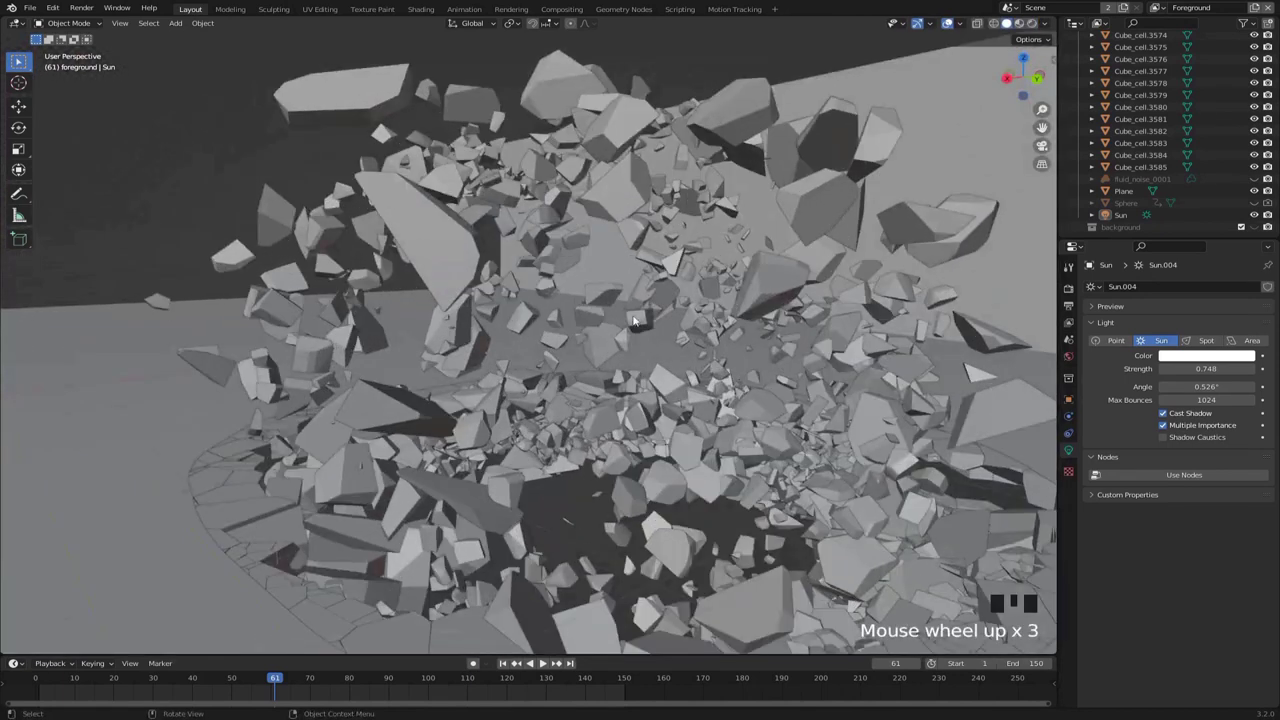
click(636, 319)
shift+click(603, 295)
shift+click(589, 316)
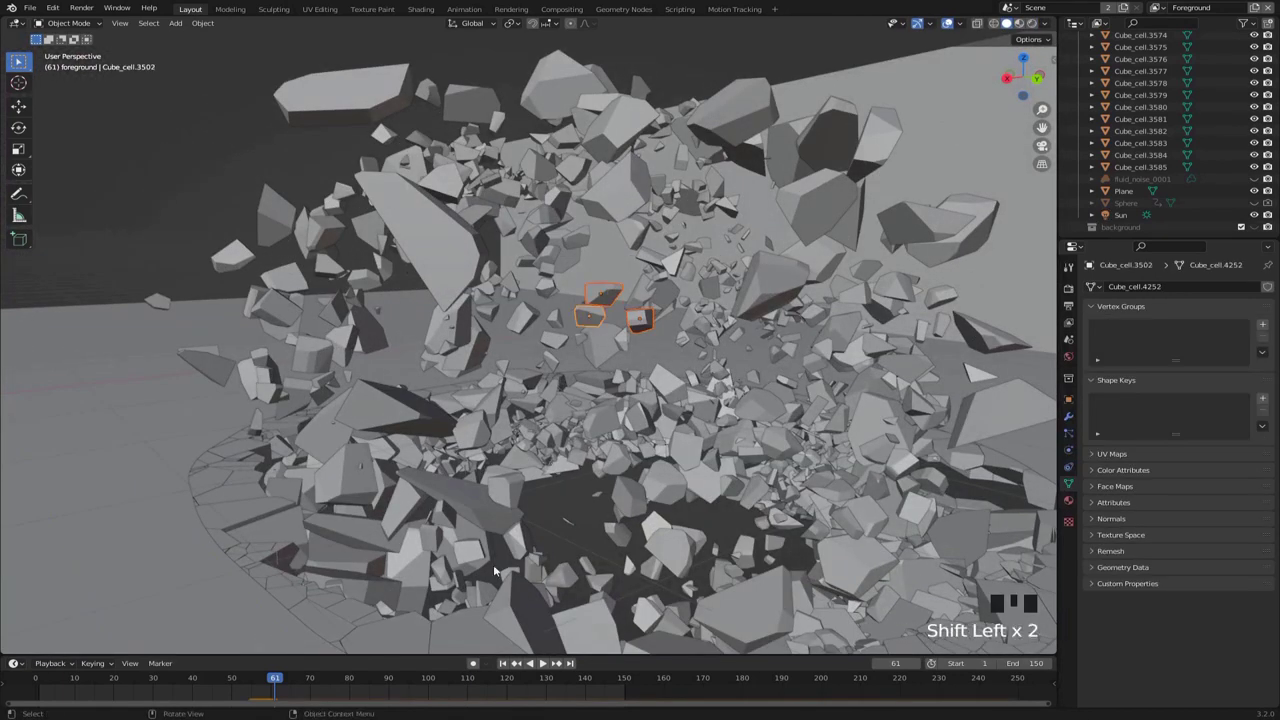
key(z)
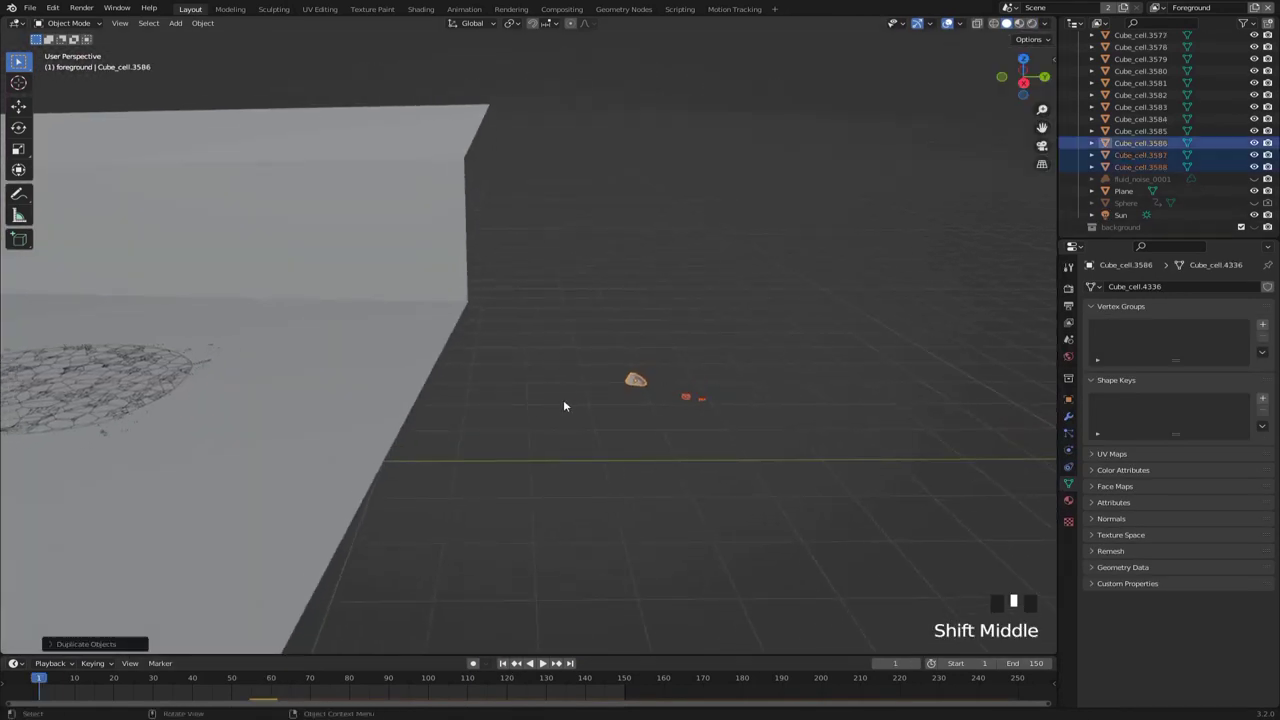
key(g)
click(539, 380)
scroll(539, 380, down, 4)
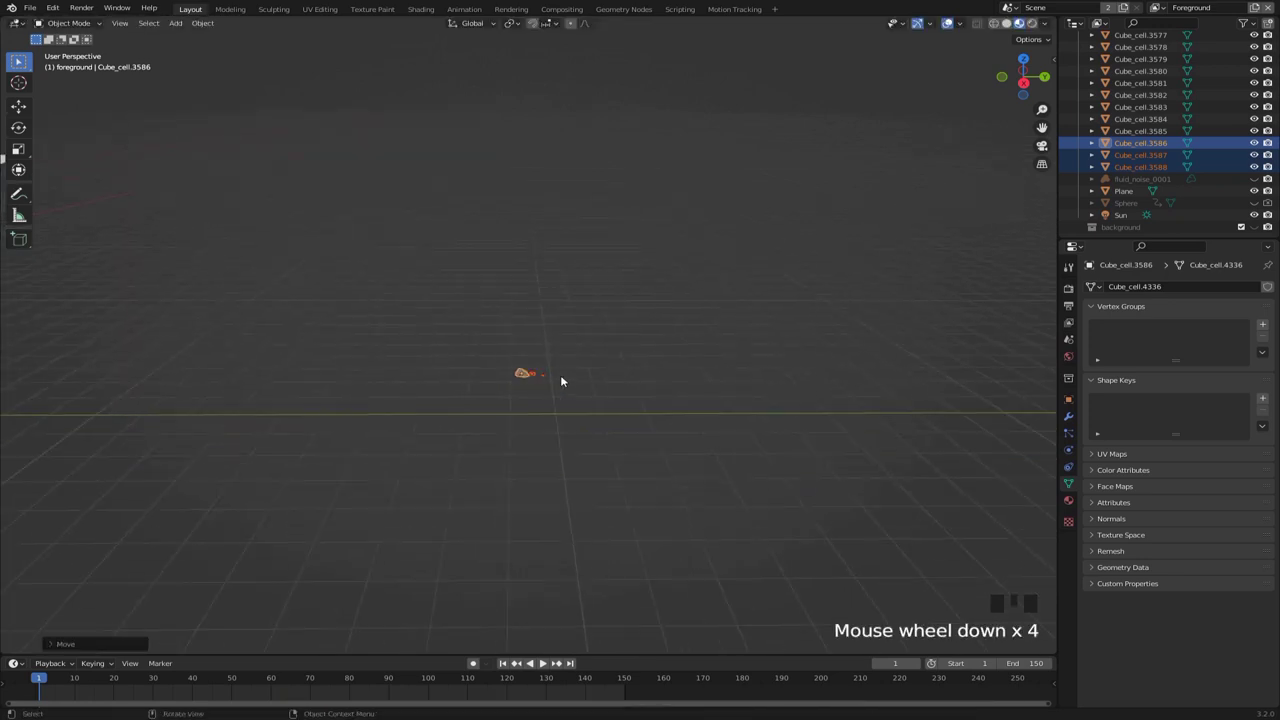
Step: Move the three duplicated fragments into a new collection and name it
key(m)
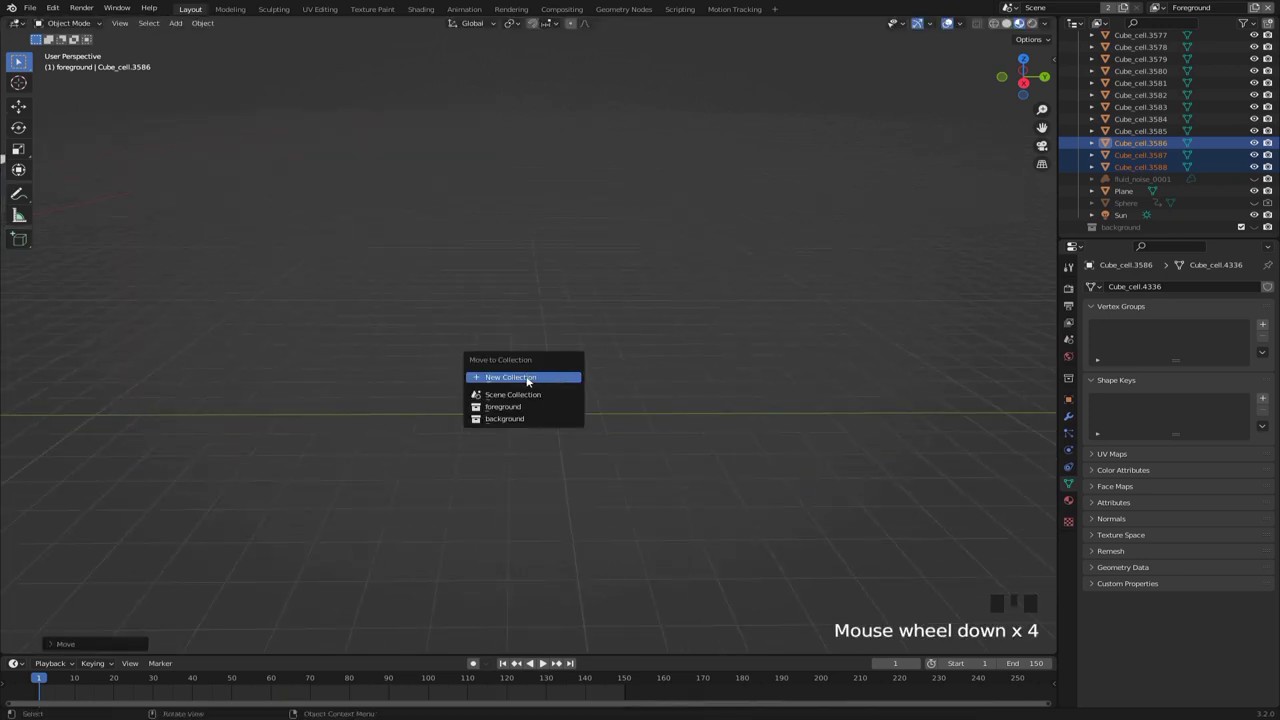
click(522, 378)
text(det)
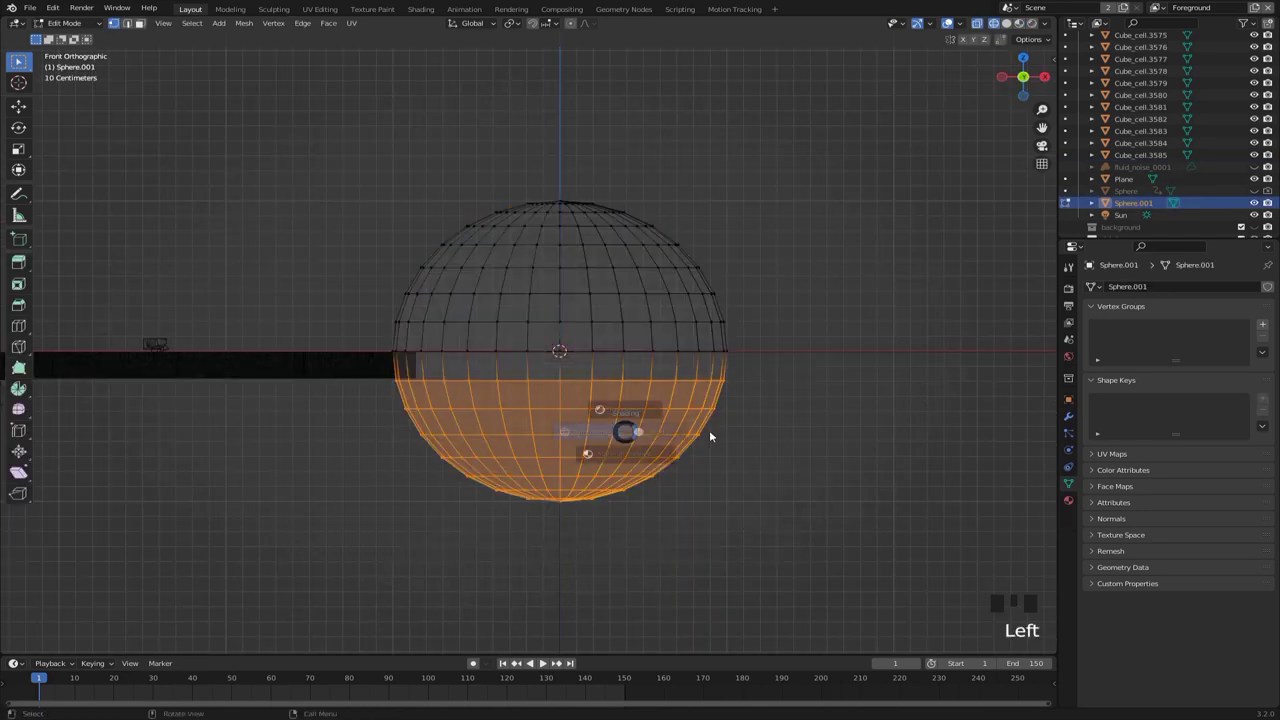
Step: Delete the vertices of the new sphere's lower half and flatten the remaining dome along Z
key(z)
key(x)
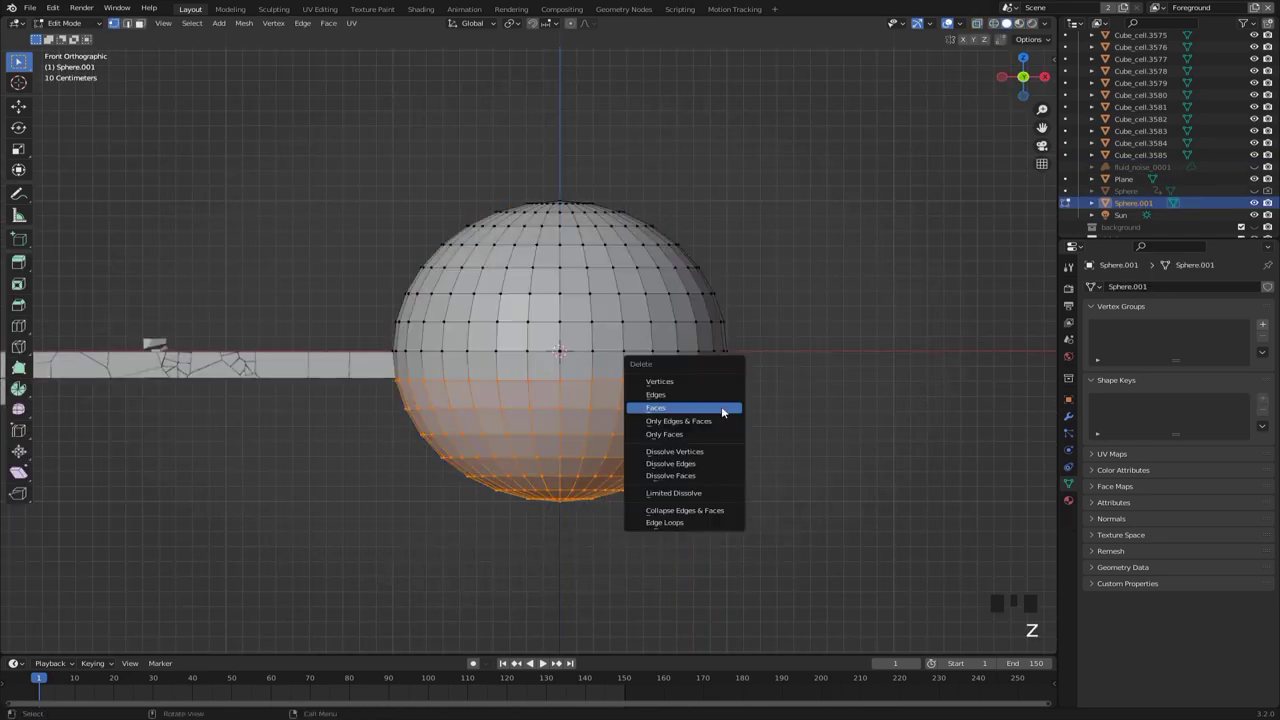
click(699, 388)
key(a)
key(s)
key(z)
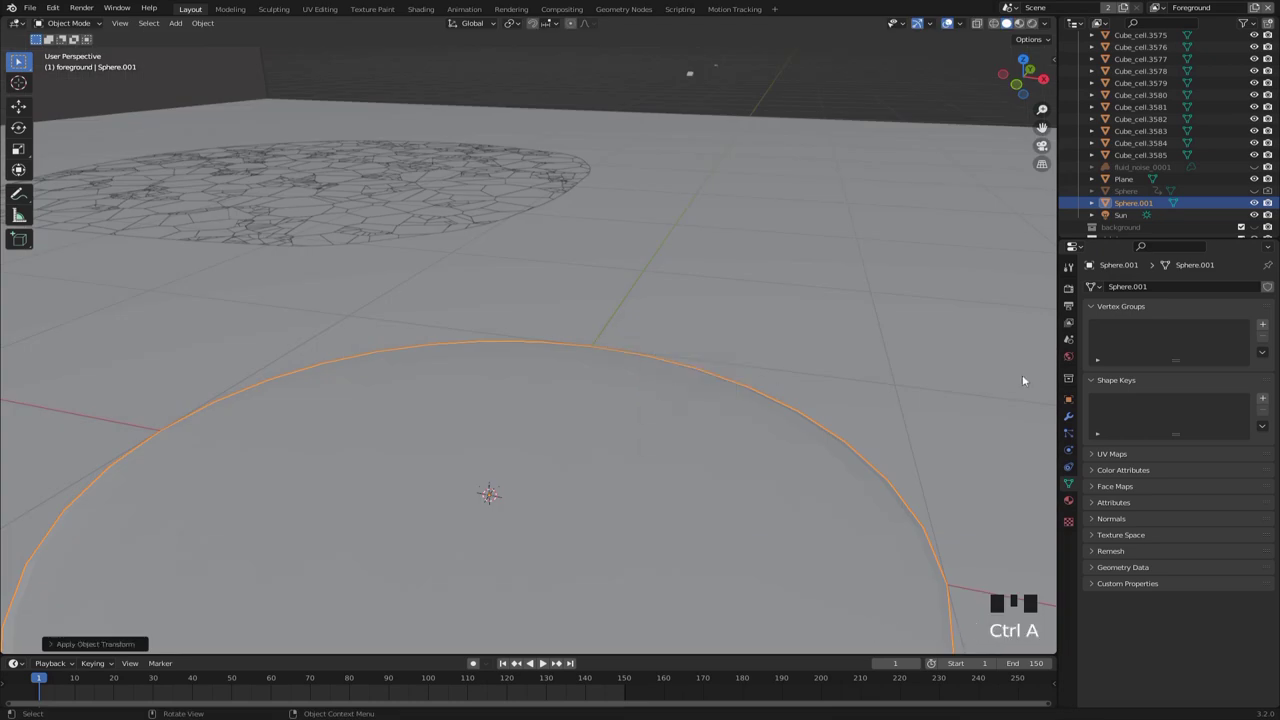
Step: Add a particle system to the flattened dome with Frame Start and End both set to 55
middle_drag(1023, 377, 720, 346)
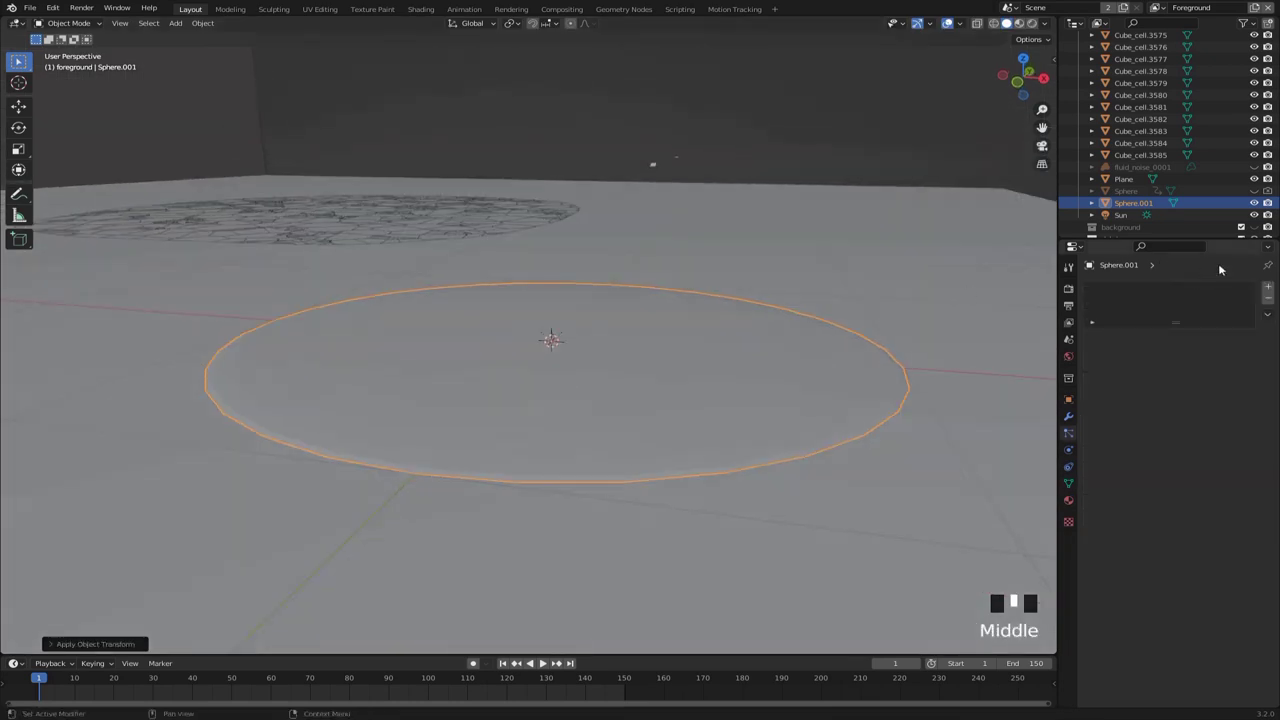
click(1268, 287)
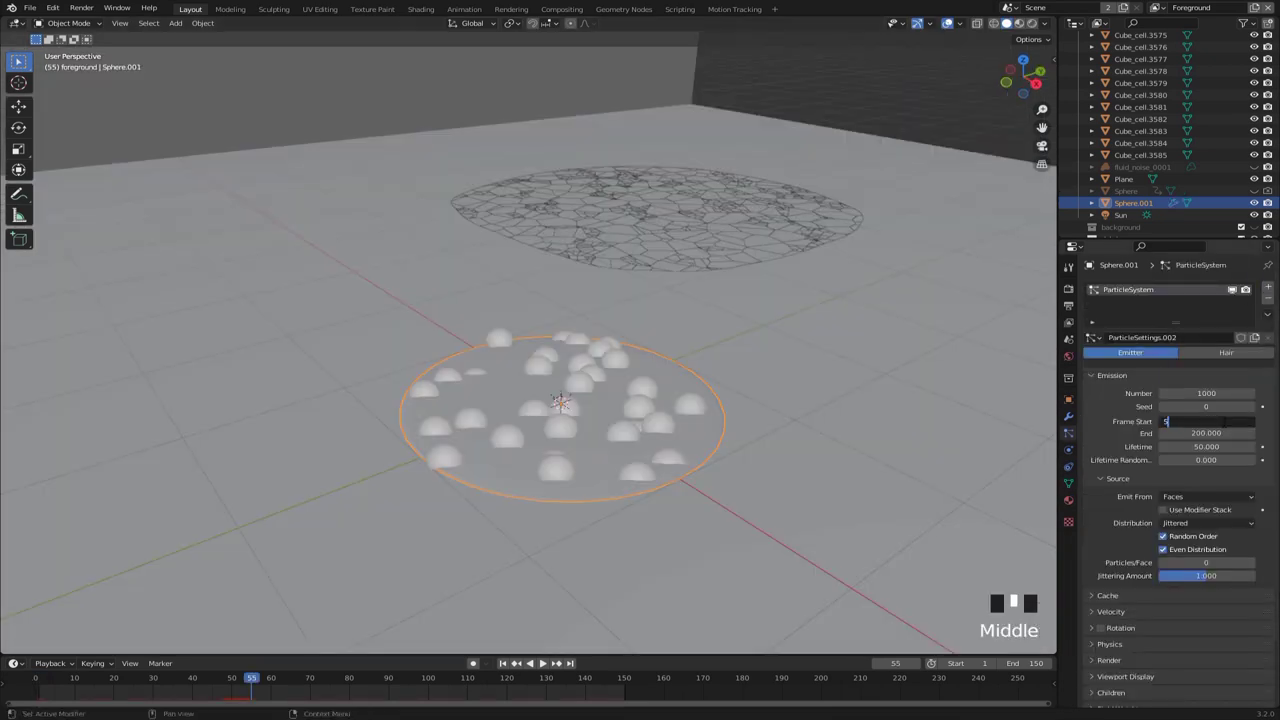
text(5)
key(Return)
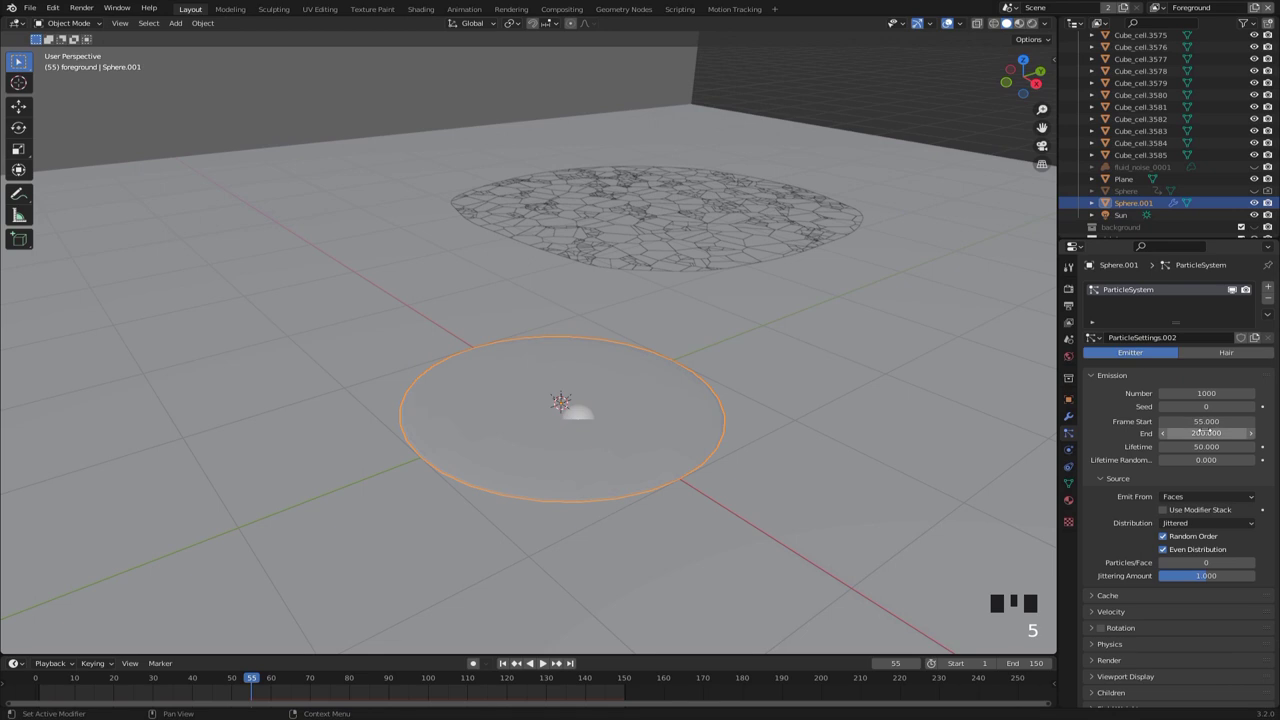
click(1210, 433)
text(55)
key(Return)
Step: Move the particle emitter along Y and X onto the middle of the fractured slab
key(g)
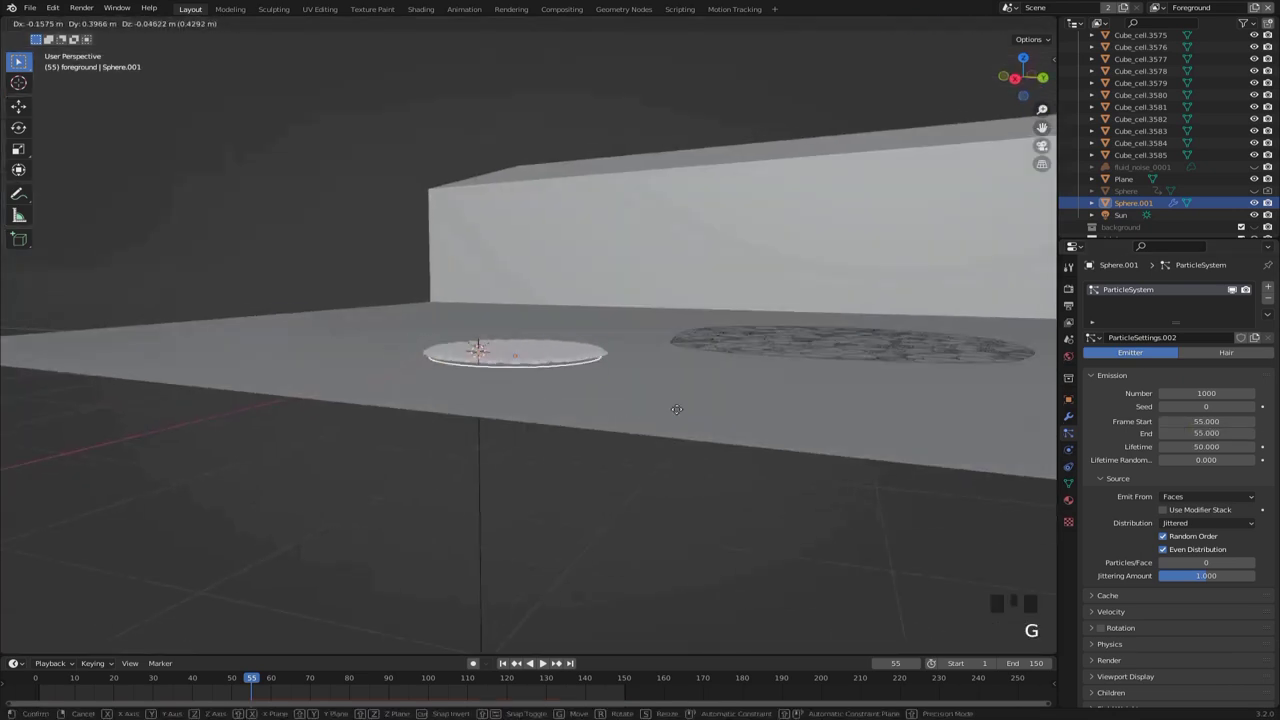
key(y)
click(932, 405)
middle_drag(932, 405, 831, 463)
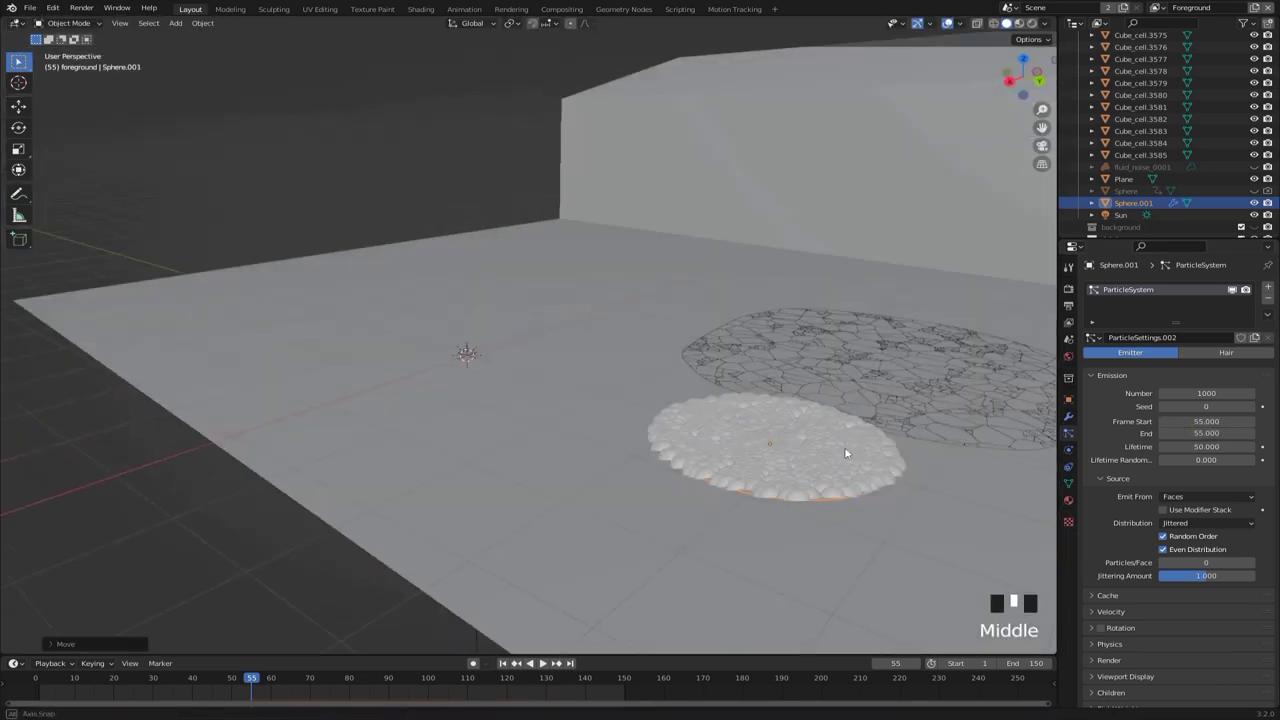
scroll(831, 463, down, 5)
key(g)
key(x)
click(849, 454)
scroll(830, 440, up, 5)
middle_drag(525, 385, 668, 372)
shift+middle_drag(668, 372, 690, 358)
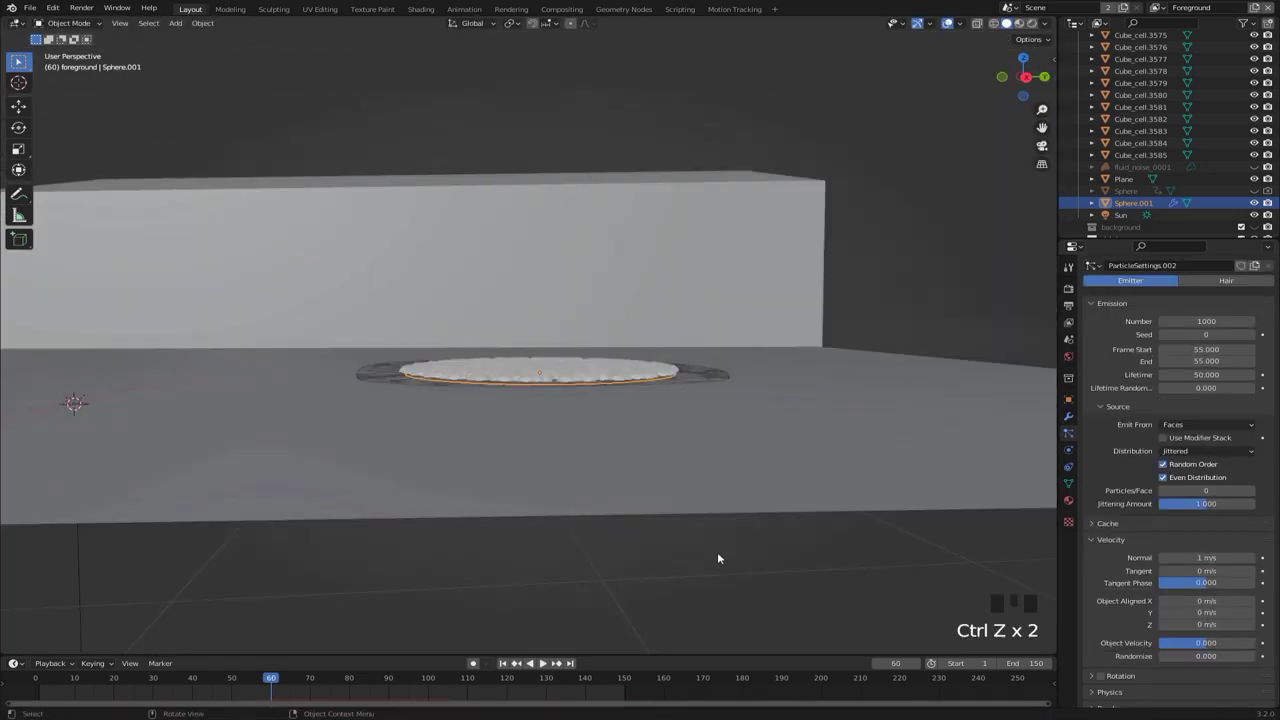
shift+middle_drag(594, 455, 592, 447)
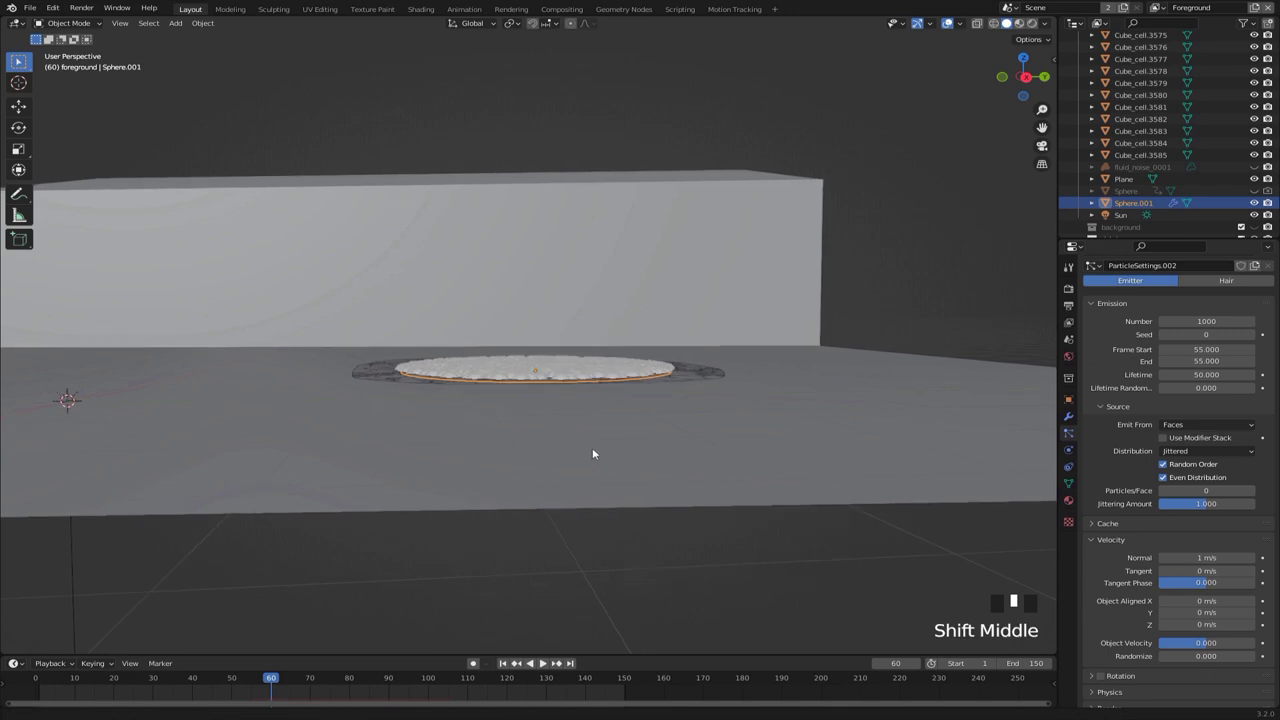
Step: Set the debris particles' Normal velocity to 5 m/s and velocity Randomize to 5
click(1199, 557)
click(870, 497)
click(1196, 656)
key(Return)
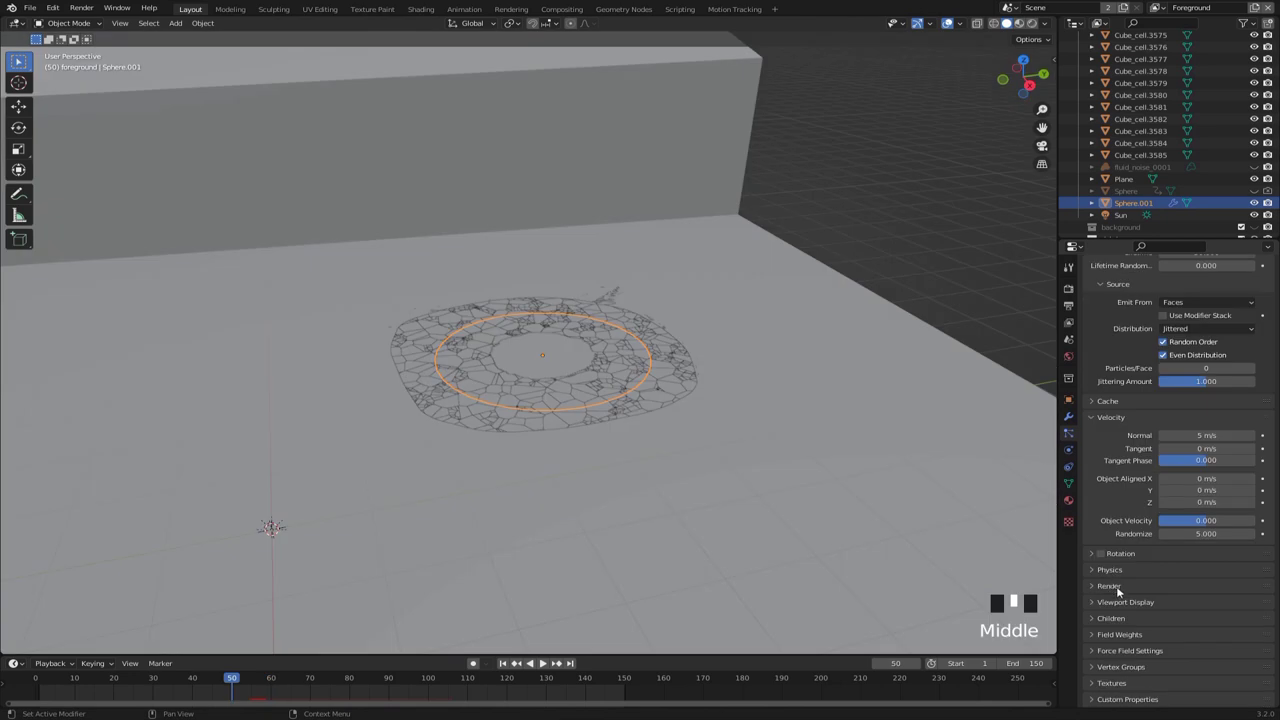
Step: Render the particles as a Collection using the debris instance collection at scale 0.230
click(1118, 589)
middle_drag(1135, 598, 1159, 526)
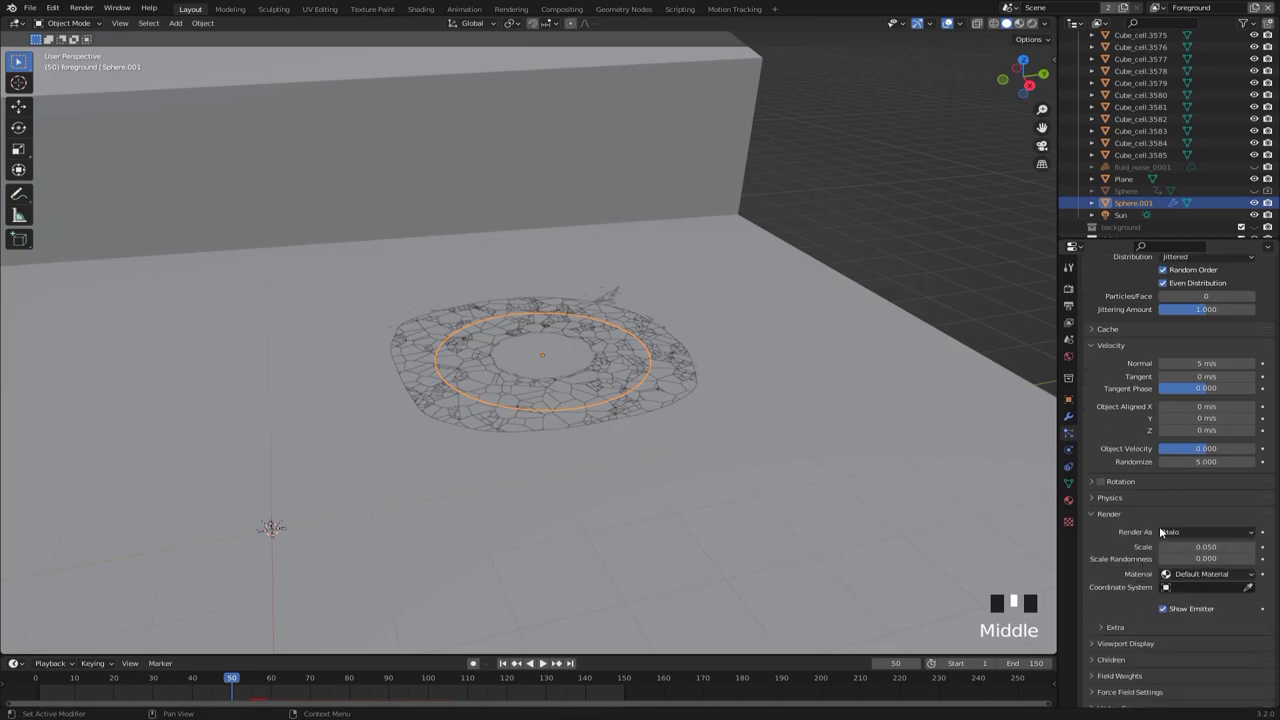
click(1165, 531)
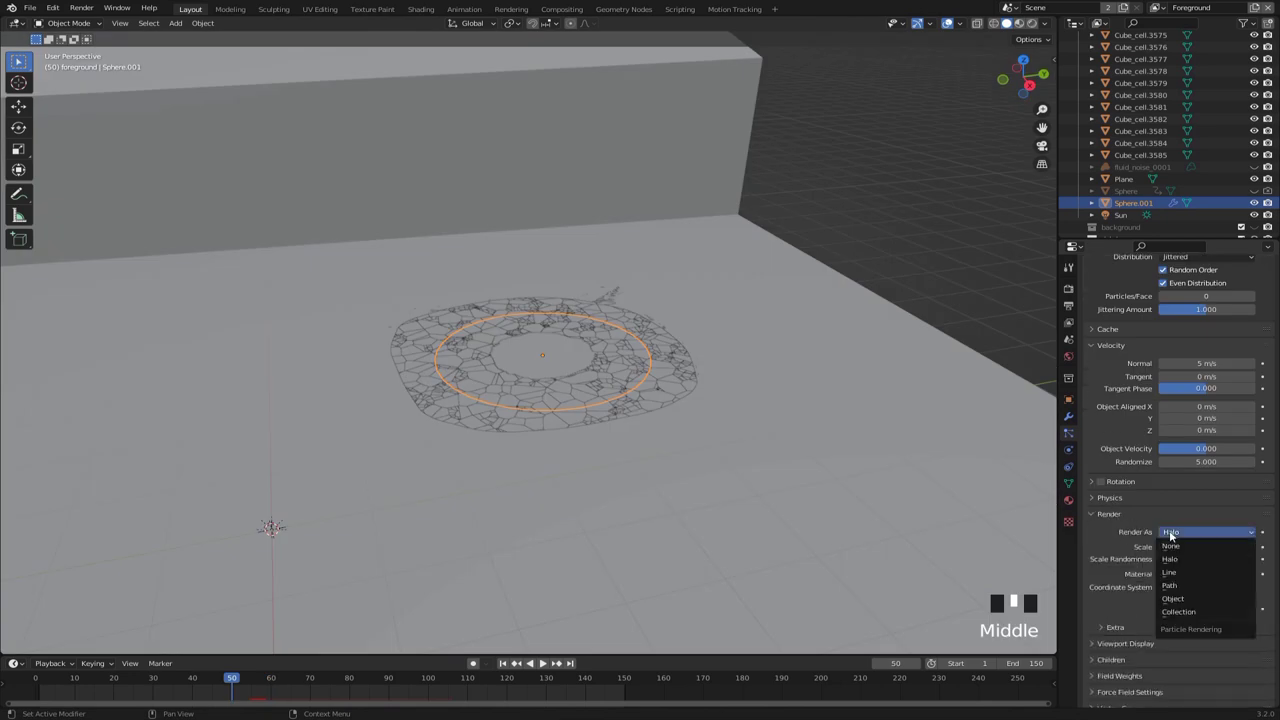
click(1175, 605)
click(1208, 620)
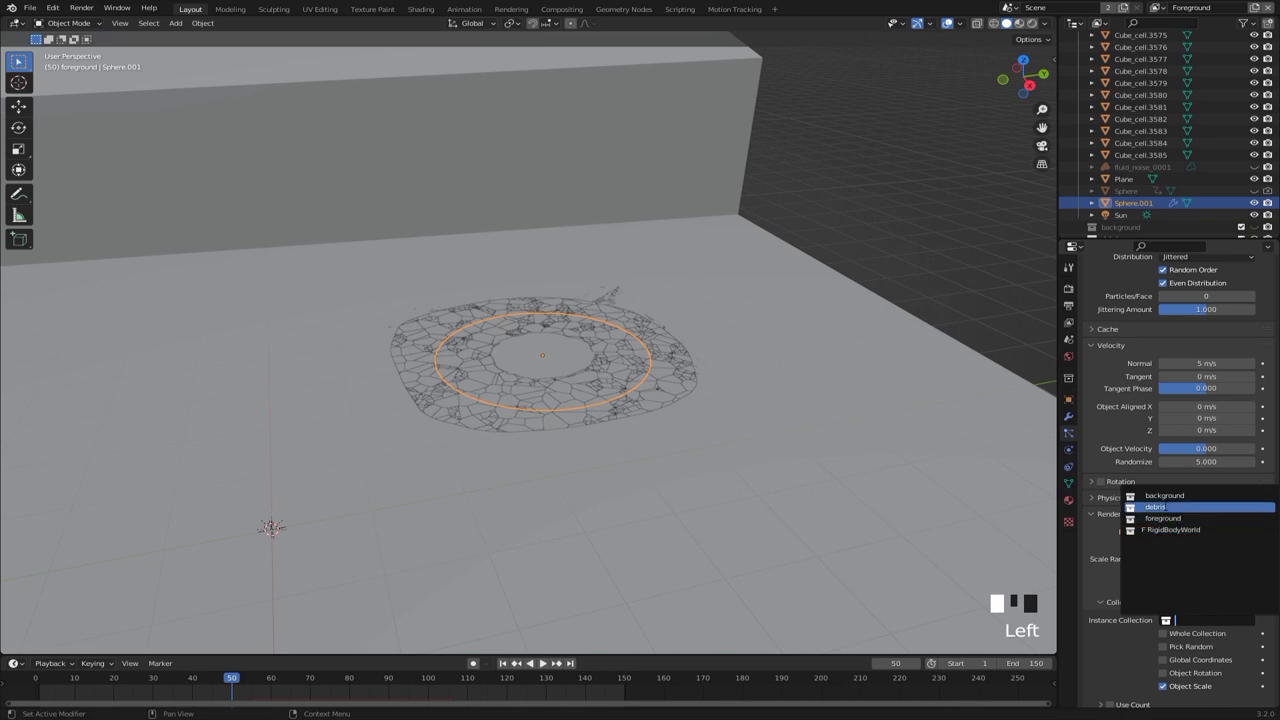
click(1160, 507)
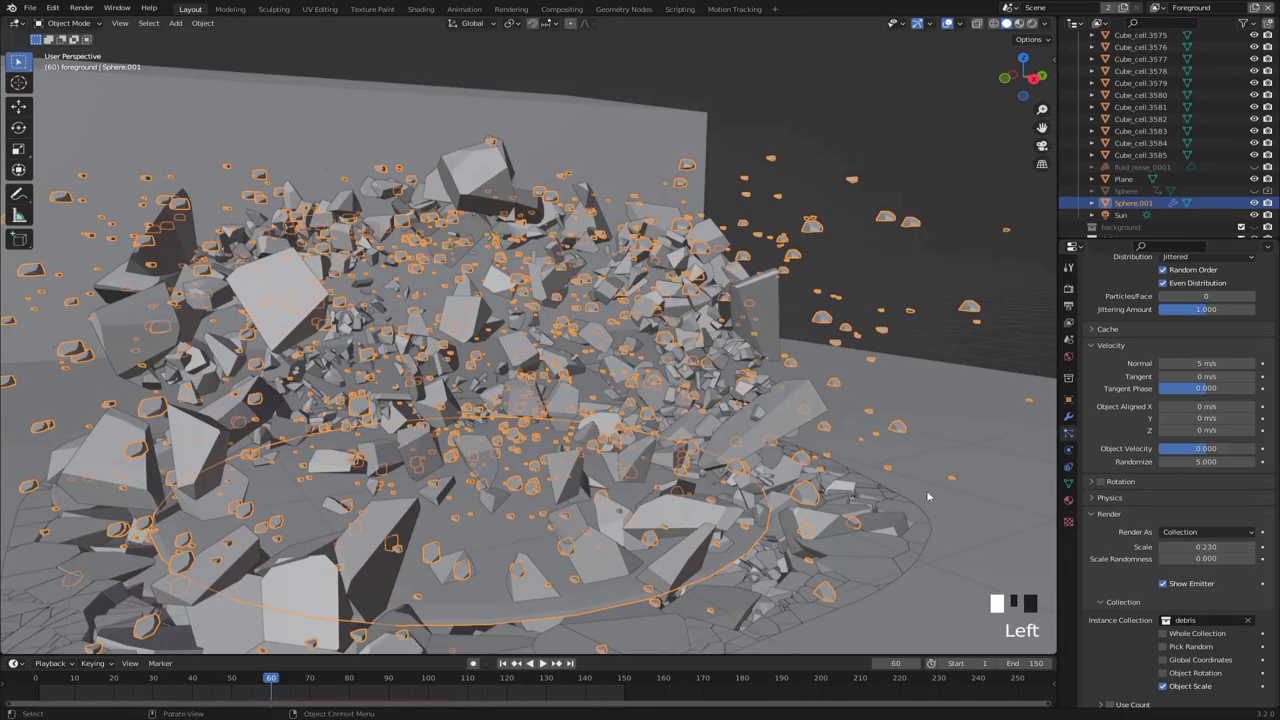
Step: Set the debris particles' Scale Randomness to about 0.449
shift+middle_drag(928, 497, 940, 565)
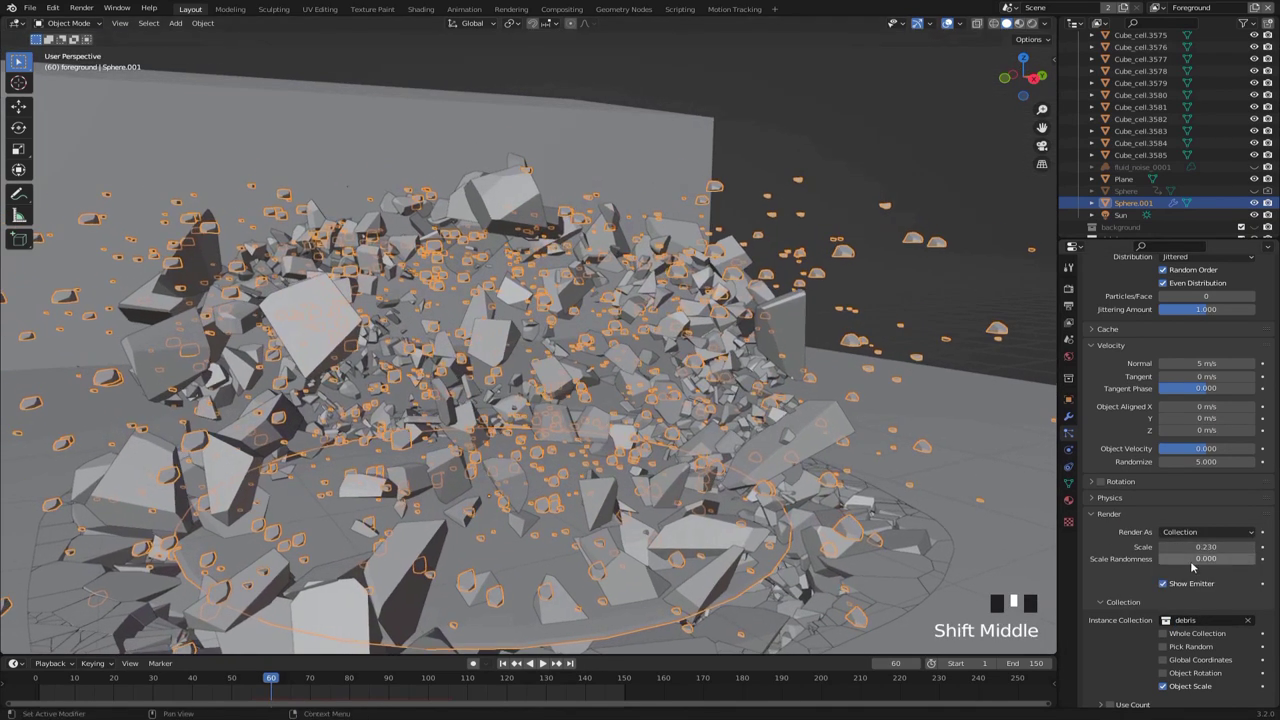
drag(1160, 558, 1205, 558)
shift+middle_drag(970, 364, 940, 374)
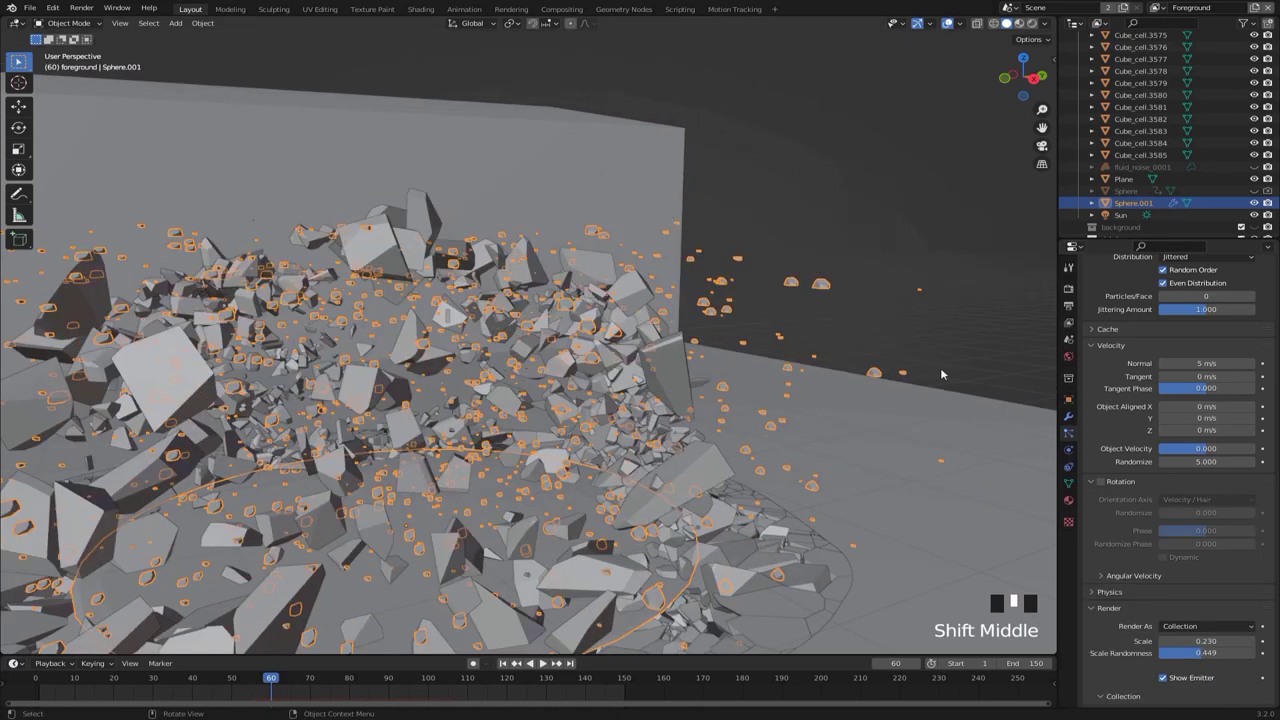
Step: Enable dynamic particle rotation with Phase set to 1 and Randomize Phase set to 2
click(1101, 481)
drag(1180, 530, 1256, 530)
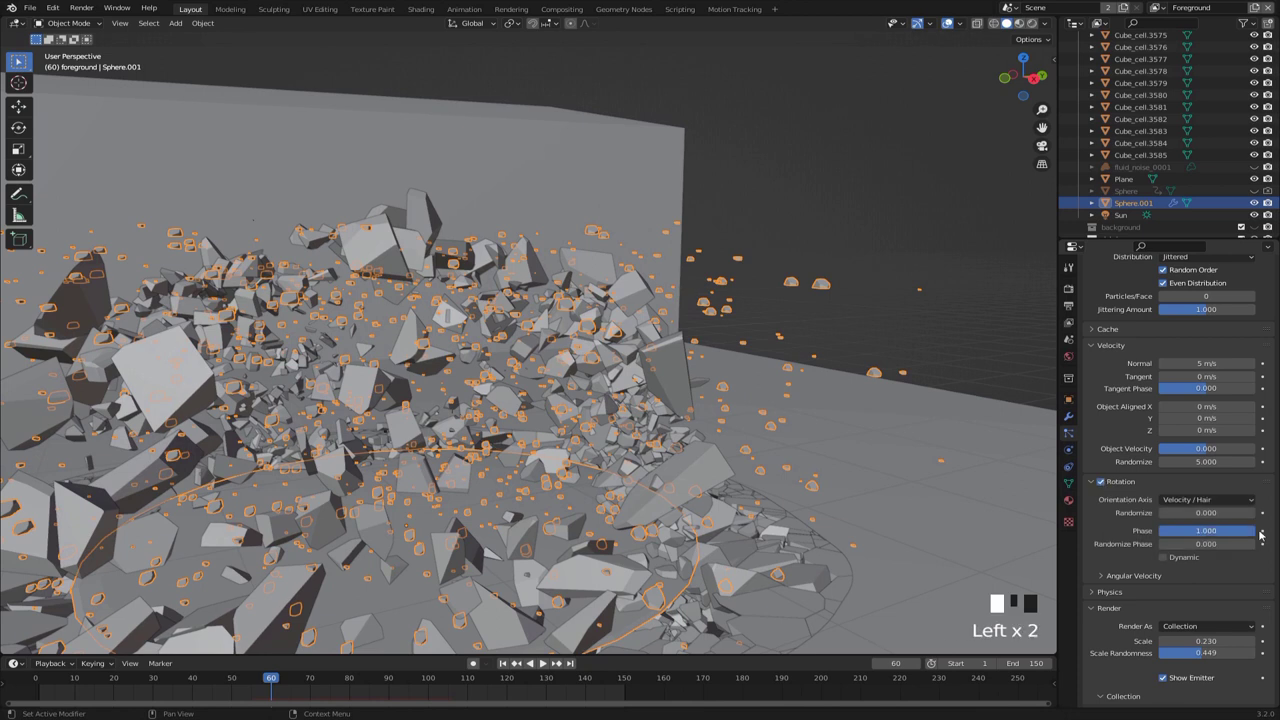
drag(1165, 543, 1256, 543)
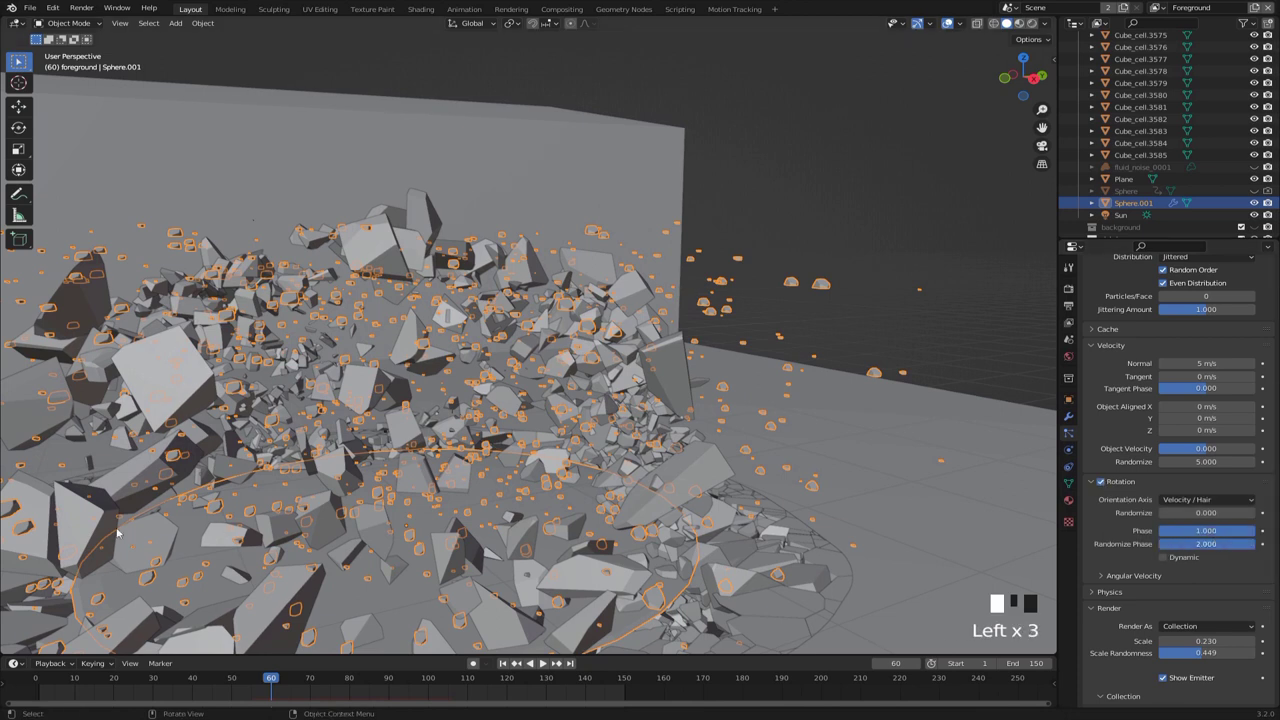
click(1163, 575)
click(1163, 558)
Step: Set the particles' angular velocity axis to Random with an amount of 20
click(1178, 598)
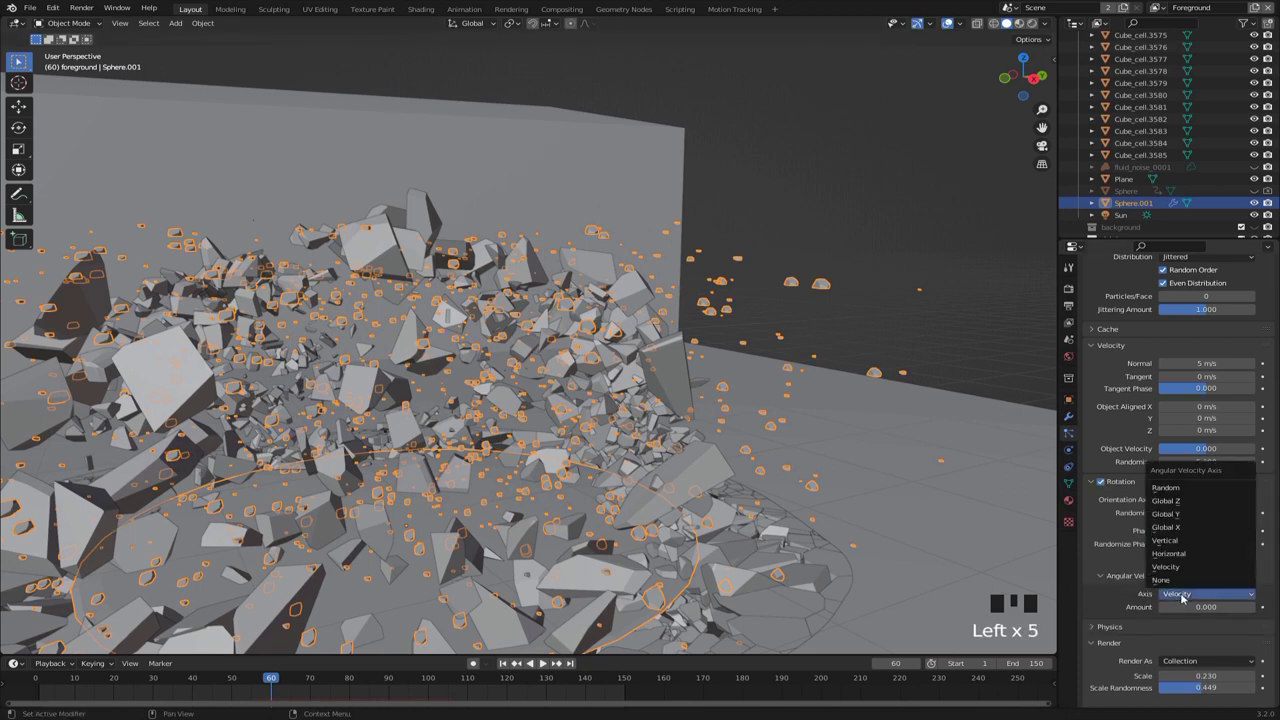
click(1187, 492)
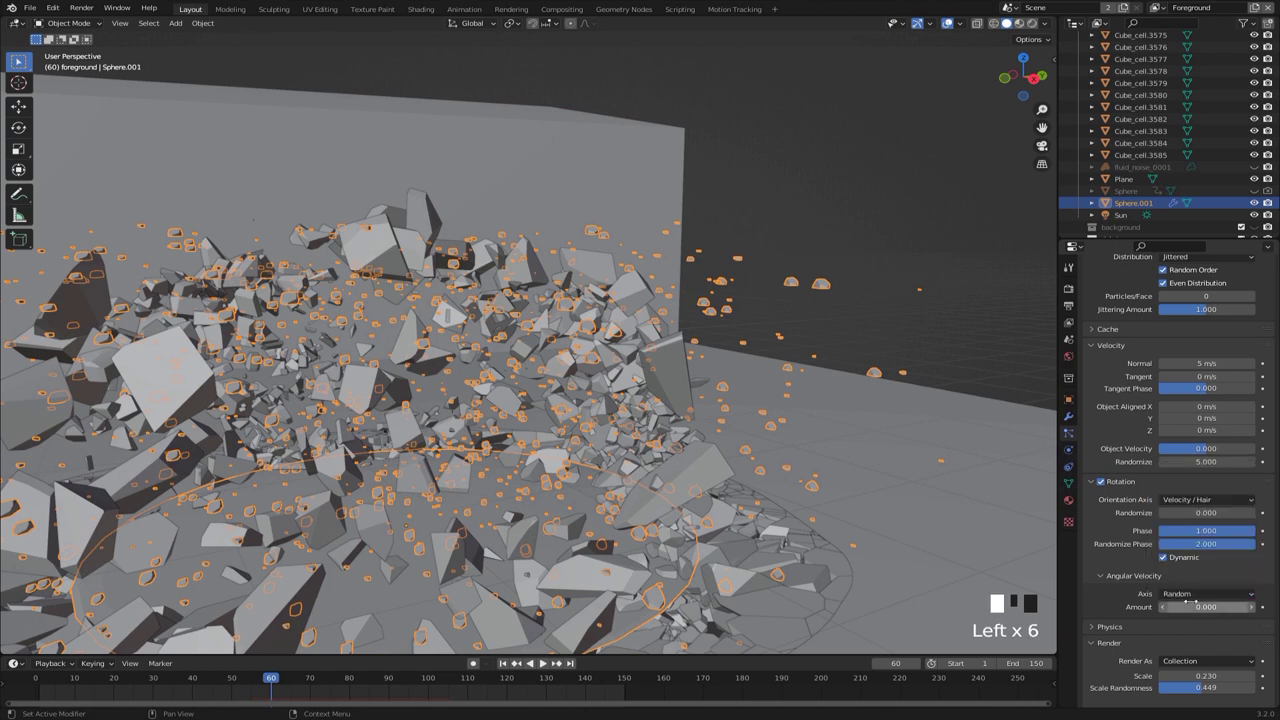
click(1203, 607)
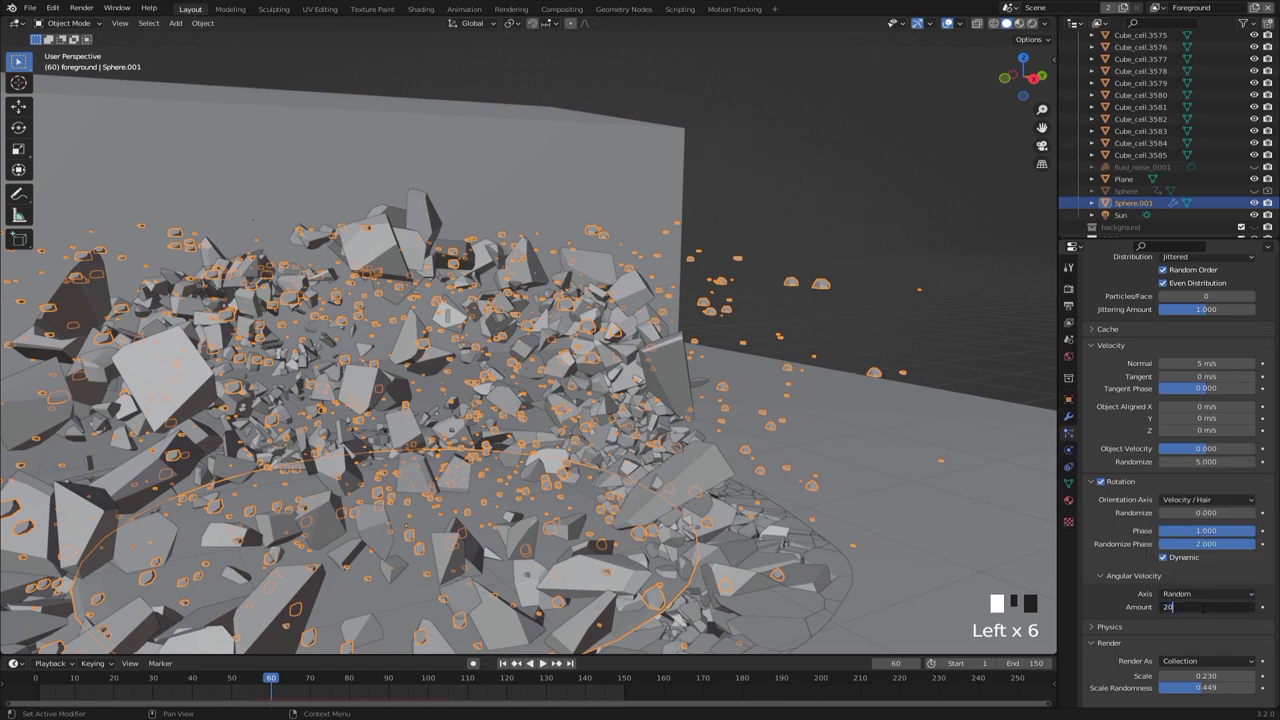
text(20)
key(Return)
Step: Disable Show Emitter for the dome's particle system in both render and viewport display
scroll(1160, 590, down, 3)
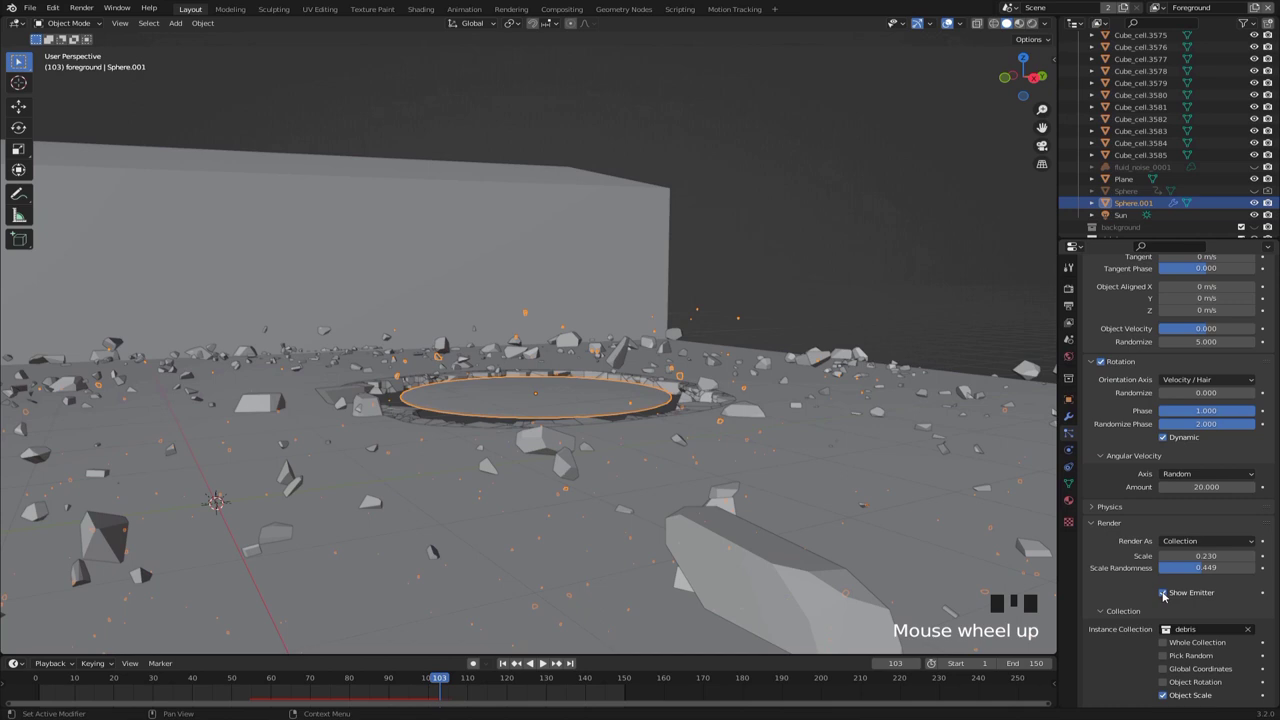
click(1163, 593)
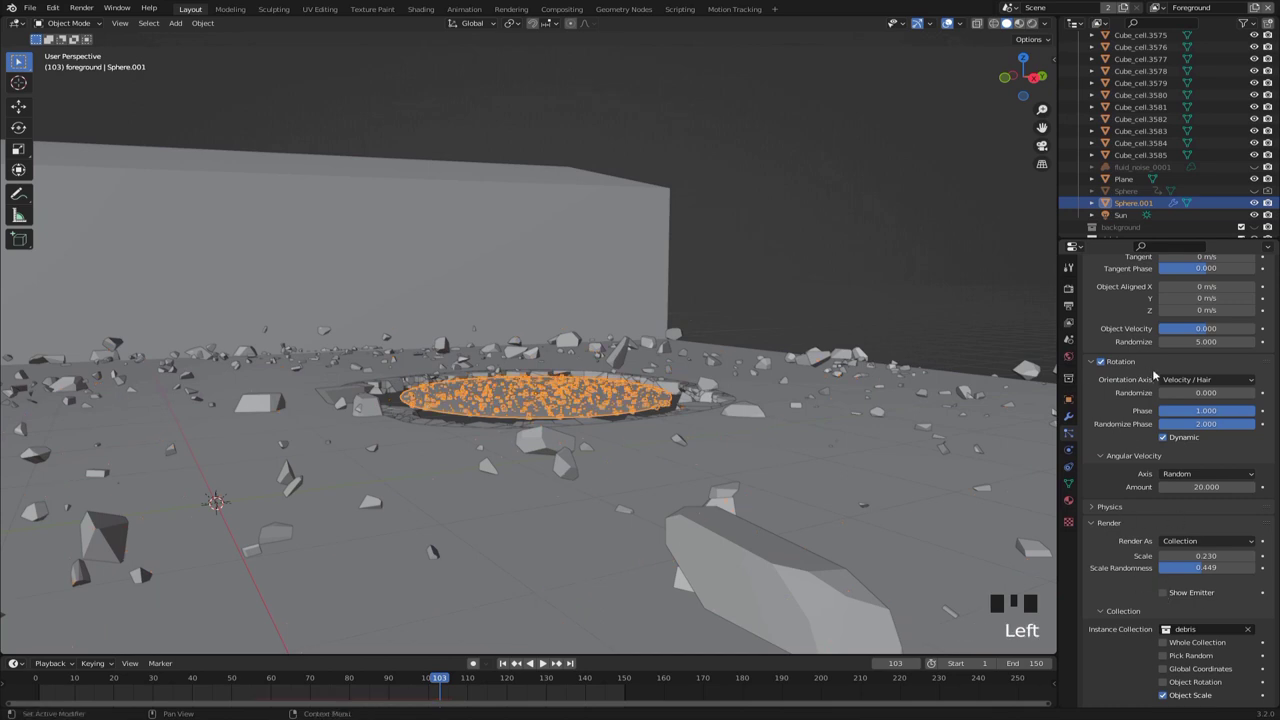
scroll(1150, 615, down, 5)
click(1163, 612)
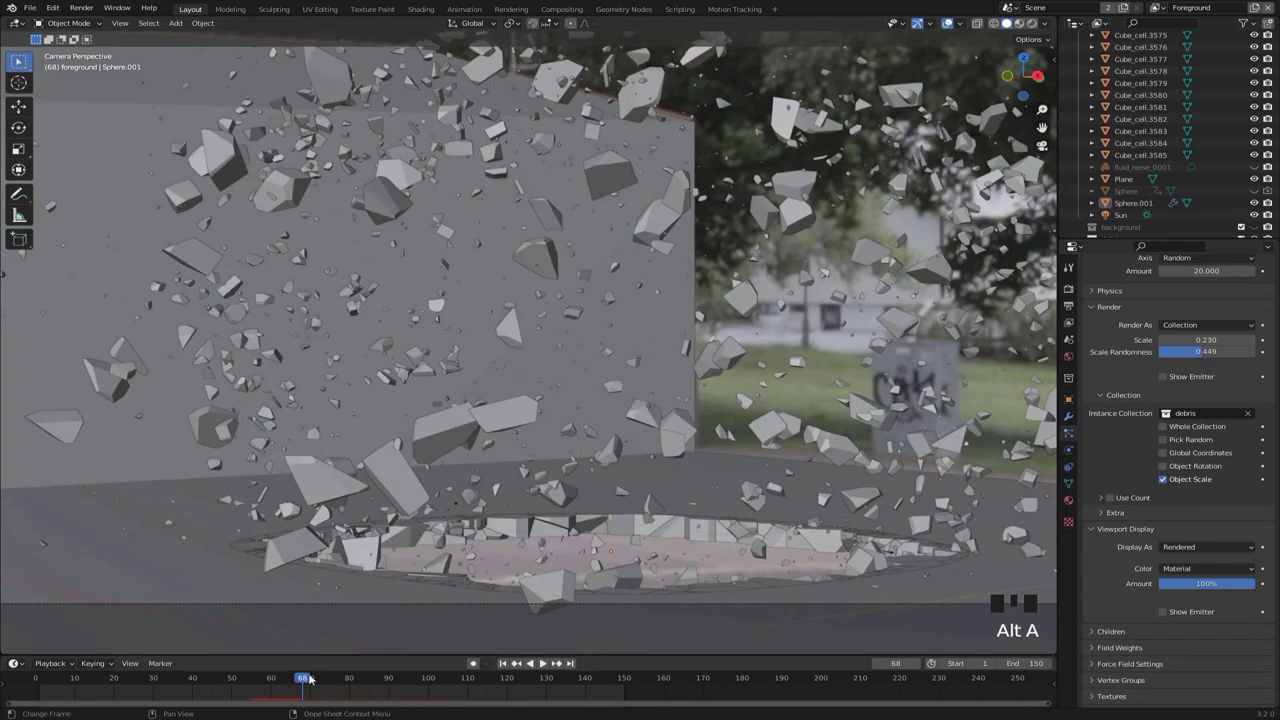
Step: Preview the debris over the footage in rendered shading through the camera at frame 68
key(z)
click(524, 214)
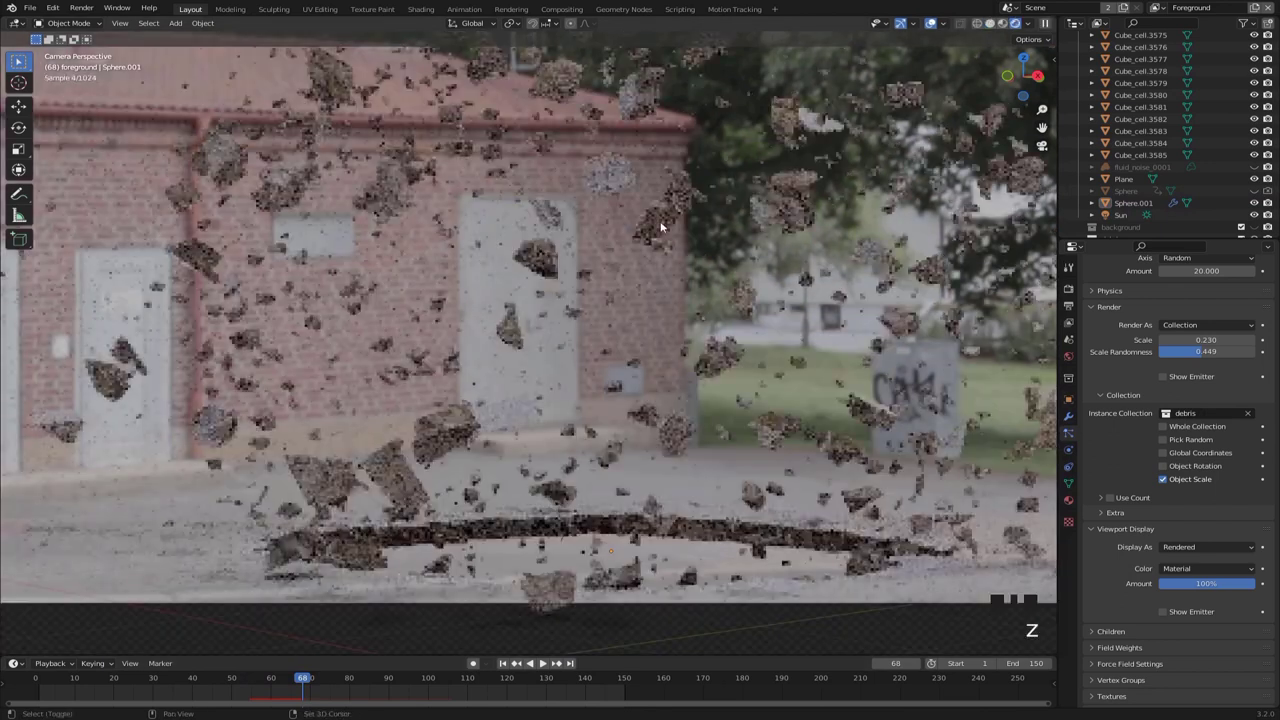
mouse_move(600, 220)
shift+middle_down()
mouse_move(593, 265)
mouse_move(614, 303)
shift+middle_up()
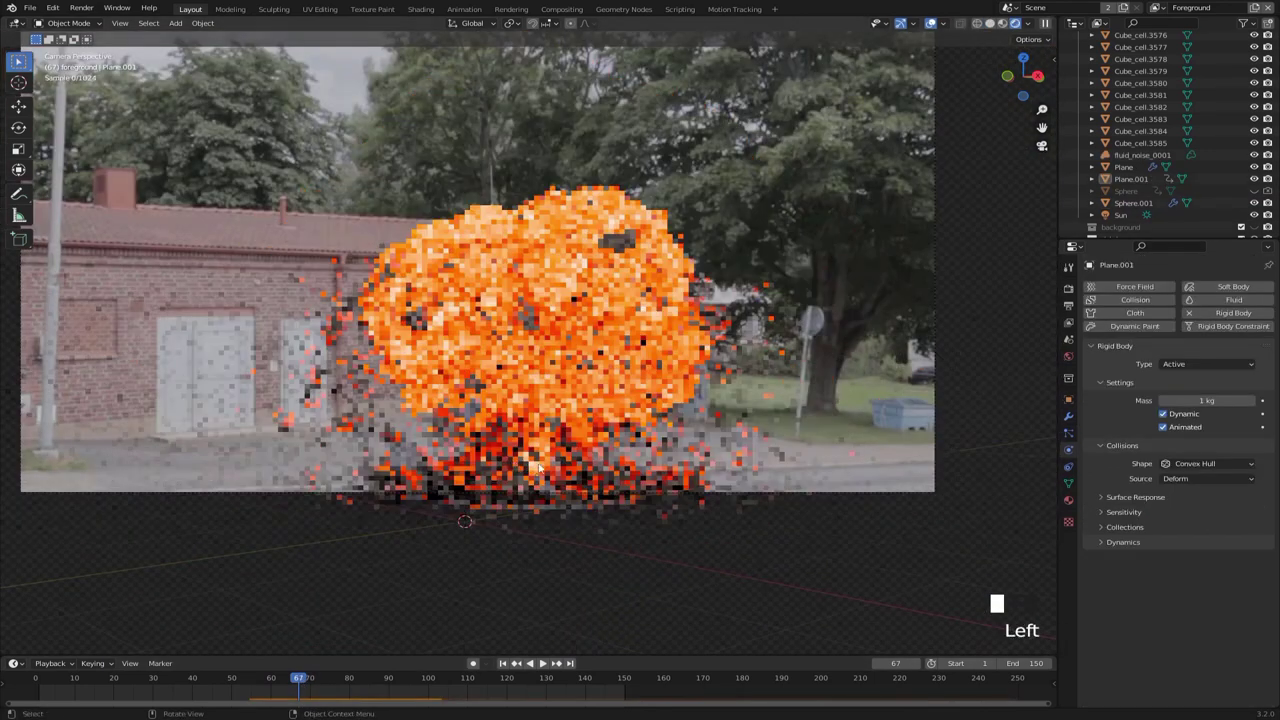
Step: Hide fluid_noise_0001 in the viewport and scrub forward to frame 79 to inspect the ground beneath the explosion
scroll(540, 466, up, 2)
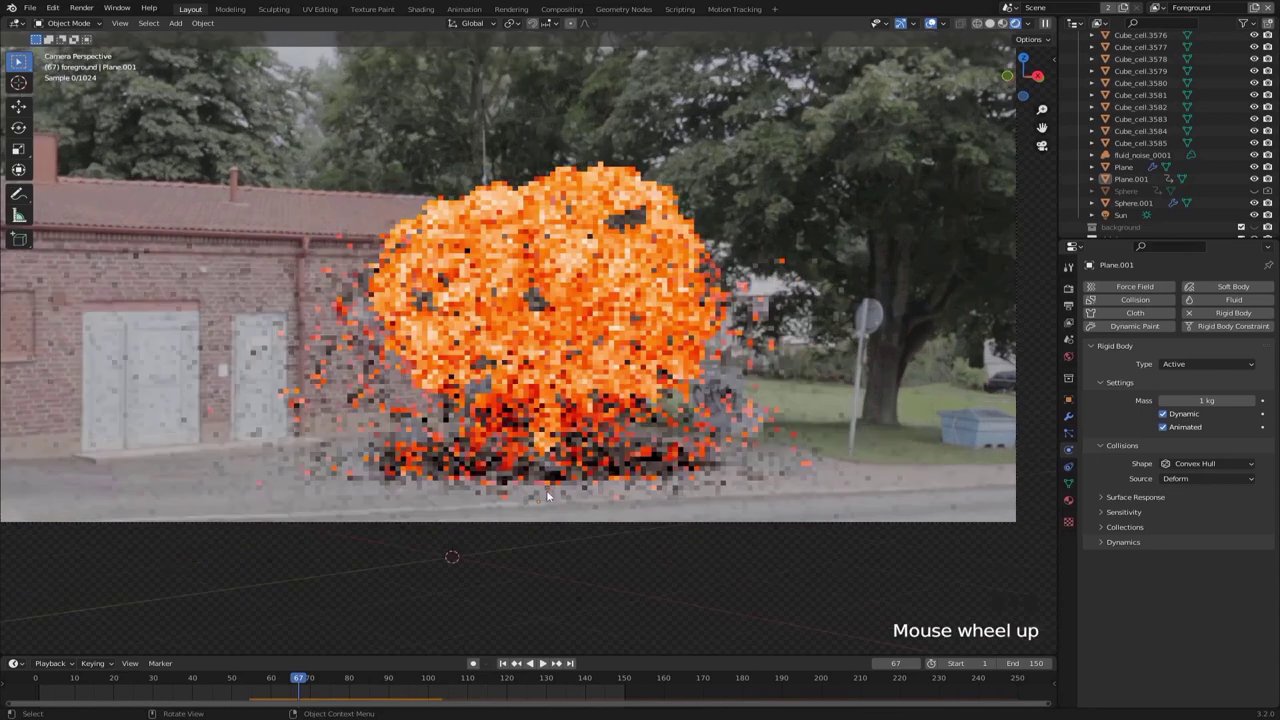
shift+middle_drag(540, 466, 515, 425)
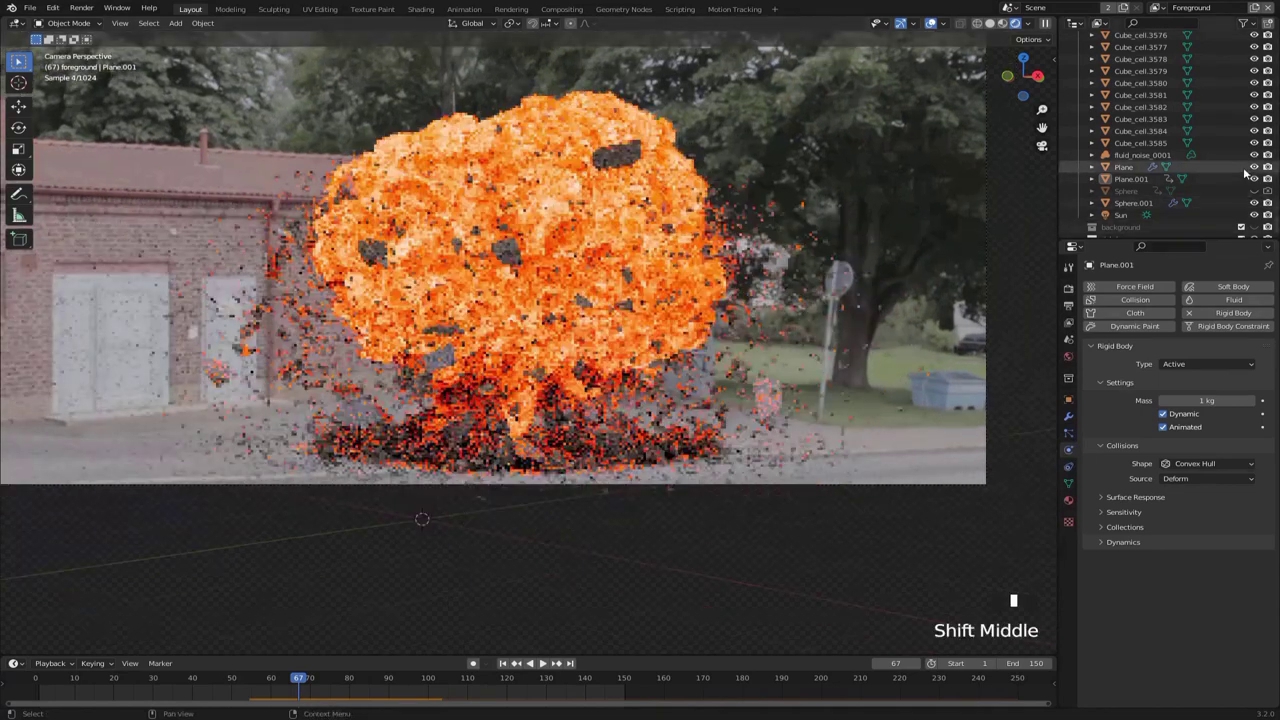
click(1254, 155)
drag(306, 687, 340, 688)
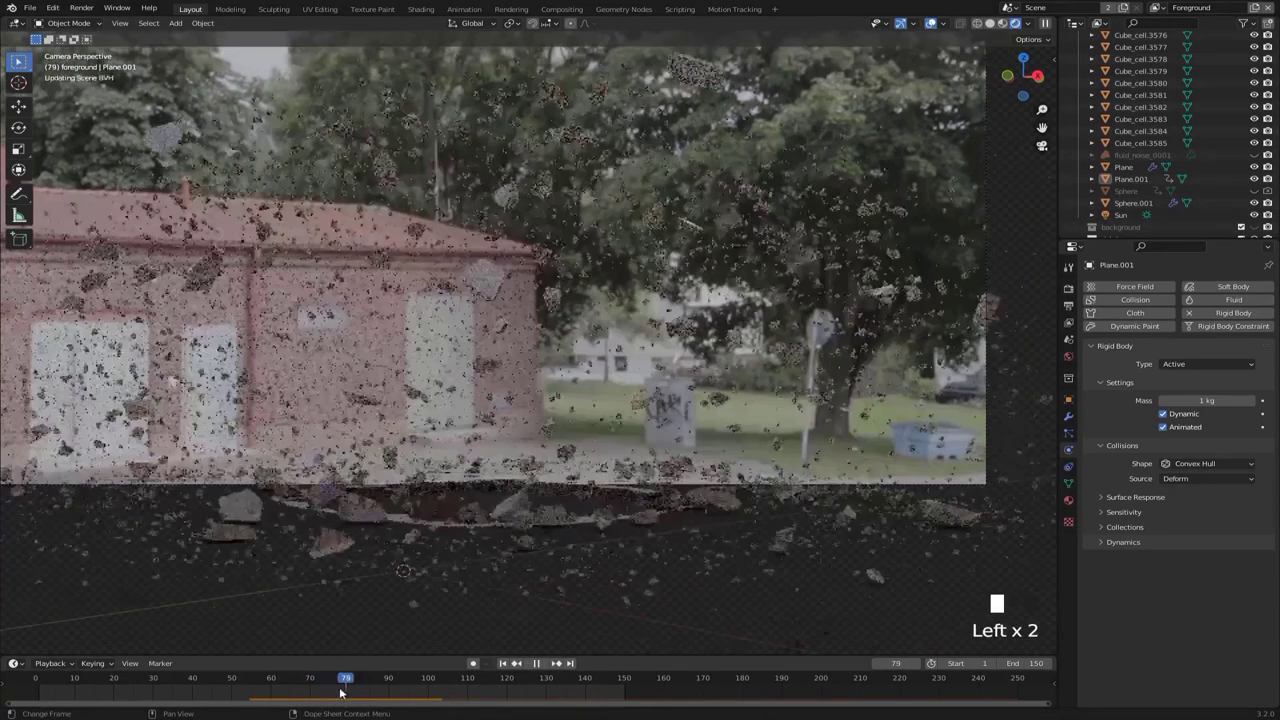
Step: Add a UV sphere and delete the vertices of its upper half
key(shift+a)
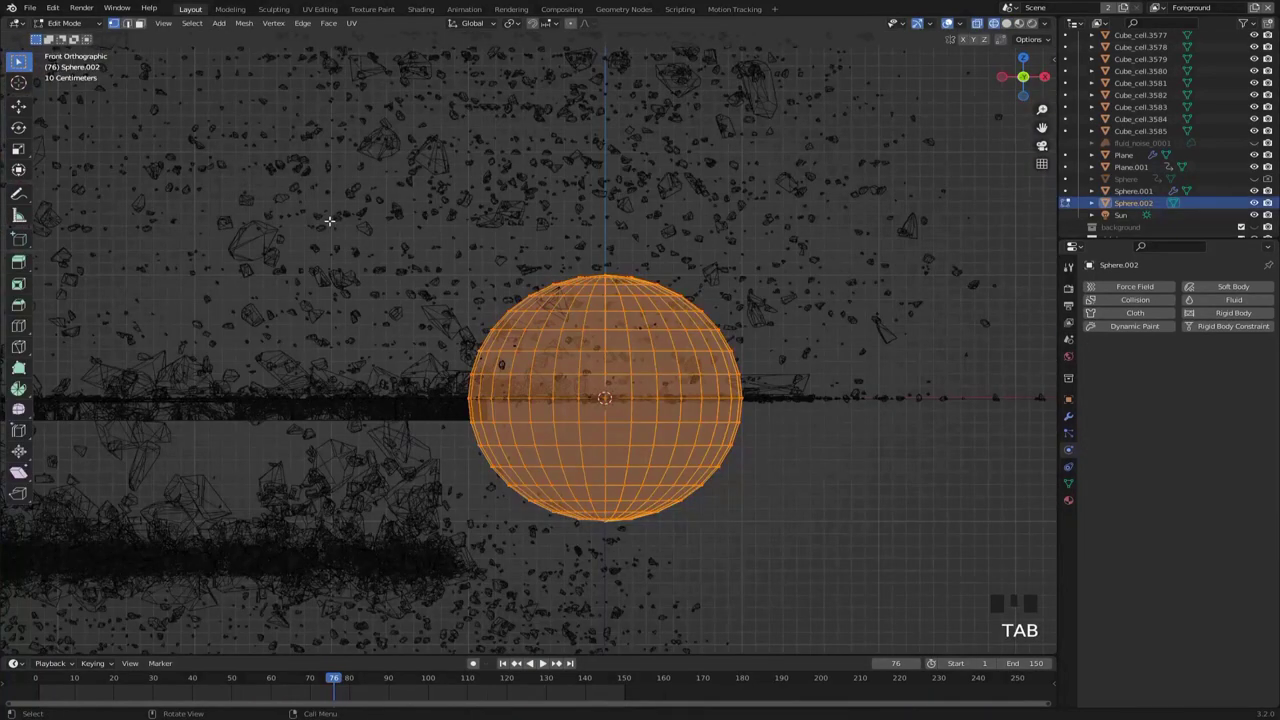
drag(329, 220, 851, 398)
key(x)
click(787, 385)
Step: Move the half sphere onto the centre of the fractured slab from the top view and leave Edit Mode
key(KP_7)
key(a)
key(g)
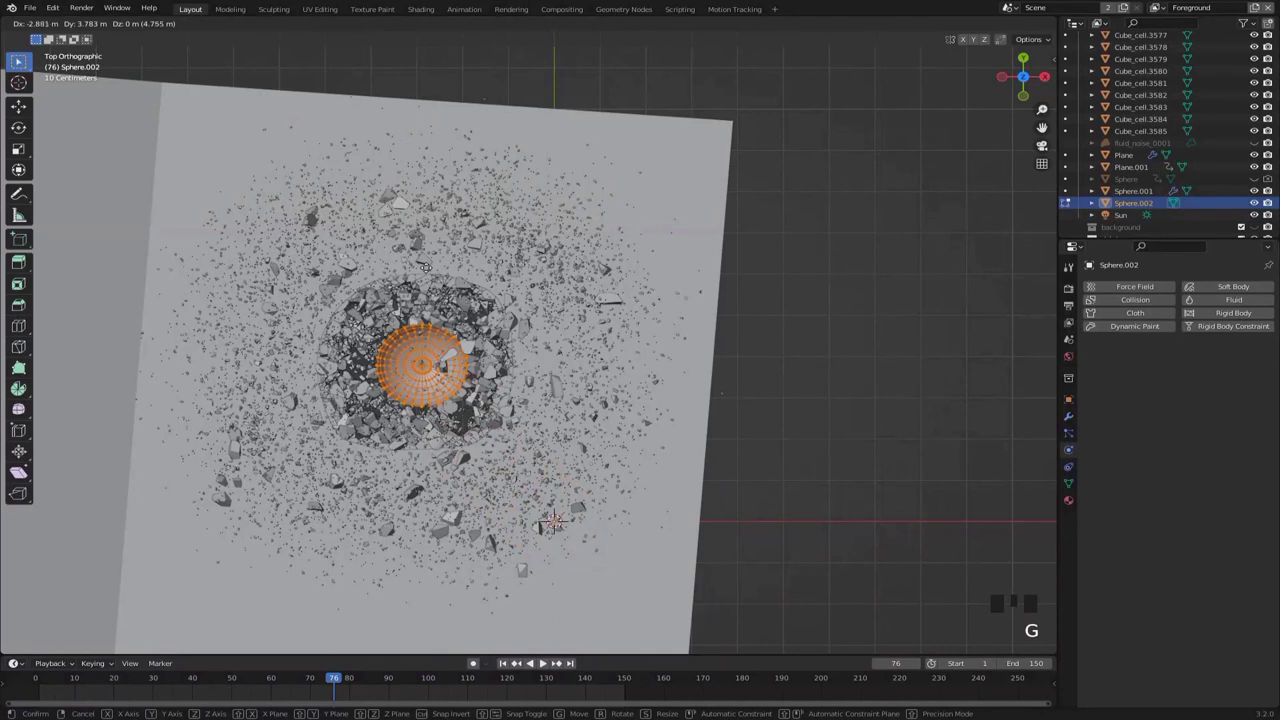
click(426, 267)
scroll(580, 310, up, 3)
middle_drag(426, 267, 591, 357)
right_click(591, 357)
click(591, 354)
key(Tab)
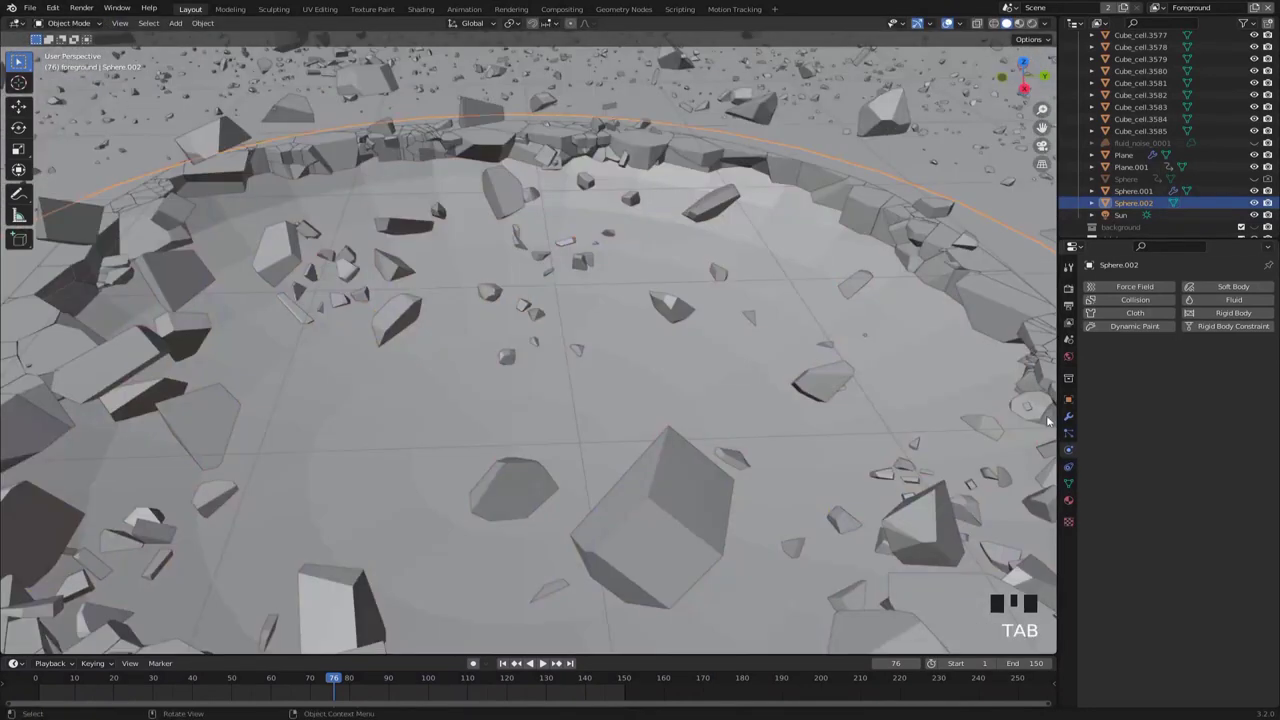
Step: Add a Displace modifier with a new texture to the crater half sphere
click(1068, 416)
click(1108, 286)
click(1150, 330)
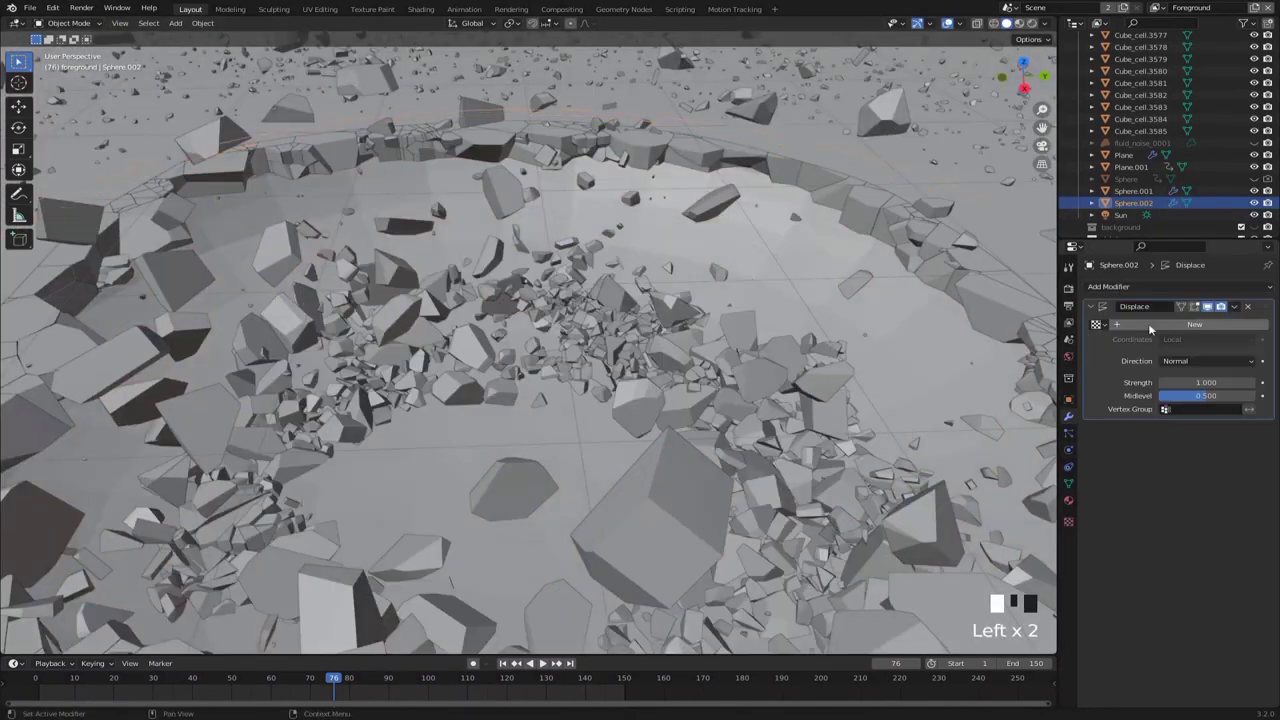
click(1173, 326)
shift+middle_drag(640, 300, 721, 370)
scroll(632, 243, up, 3)
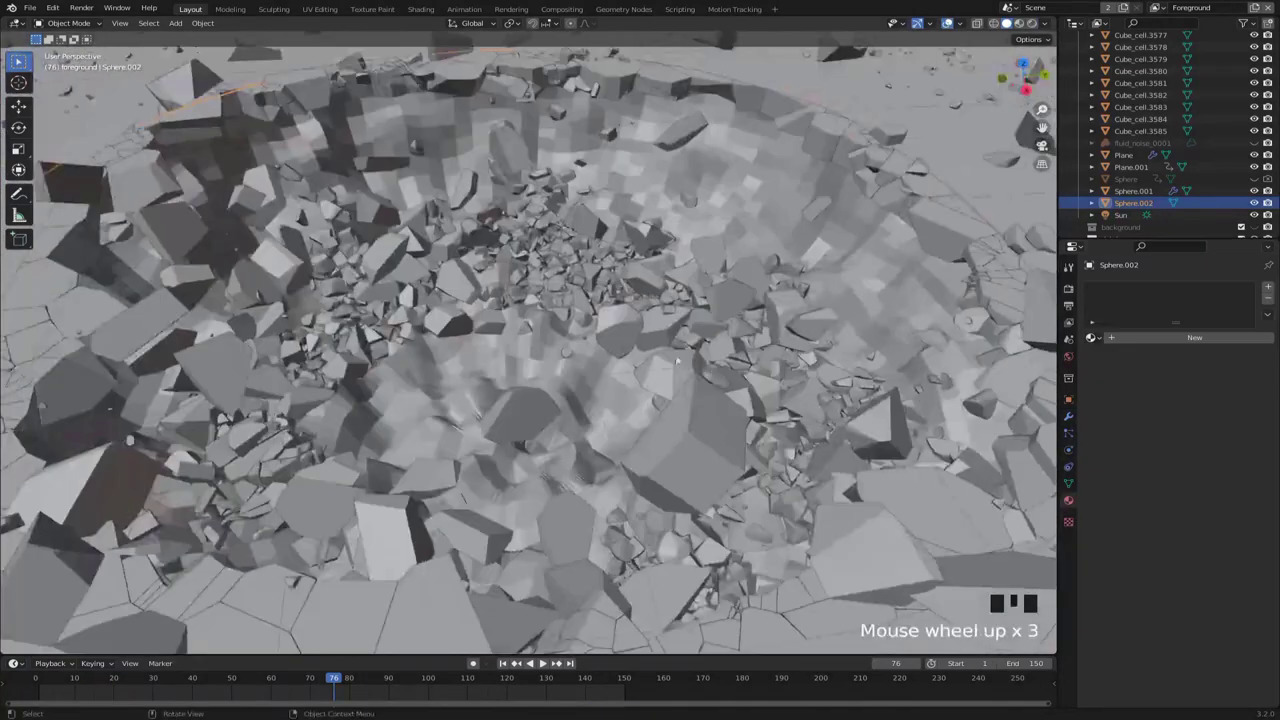
Step: Assign the existing river_small_rocks material to the crater half sphere
scroll(632, 243, down, 5)
shift+middle_drag(632, 243, 600, 270)
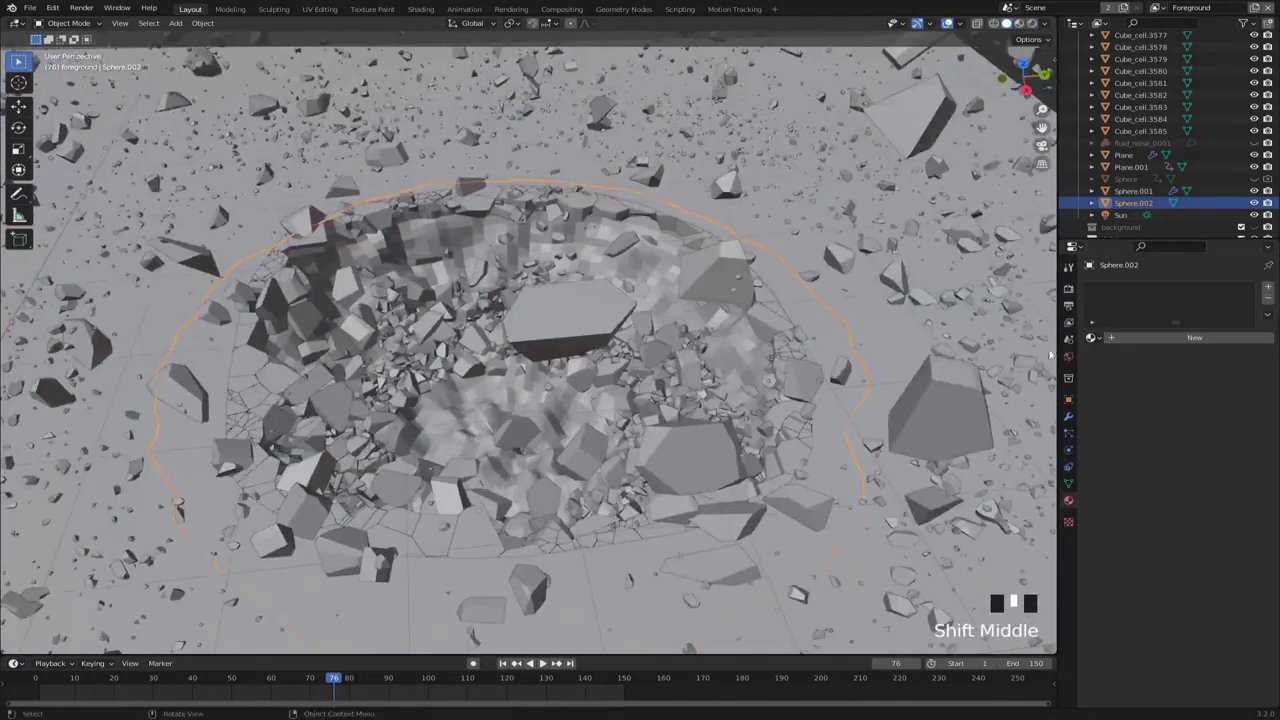
click(1094, 338)
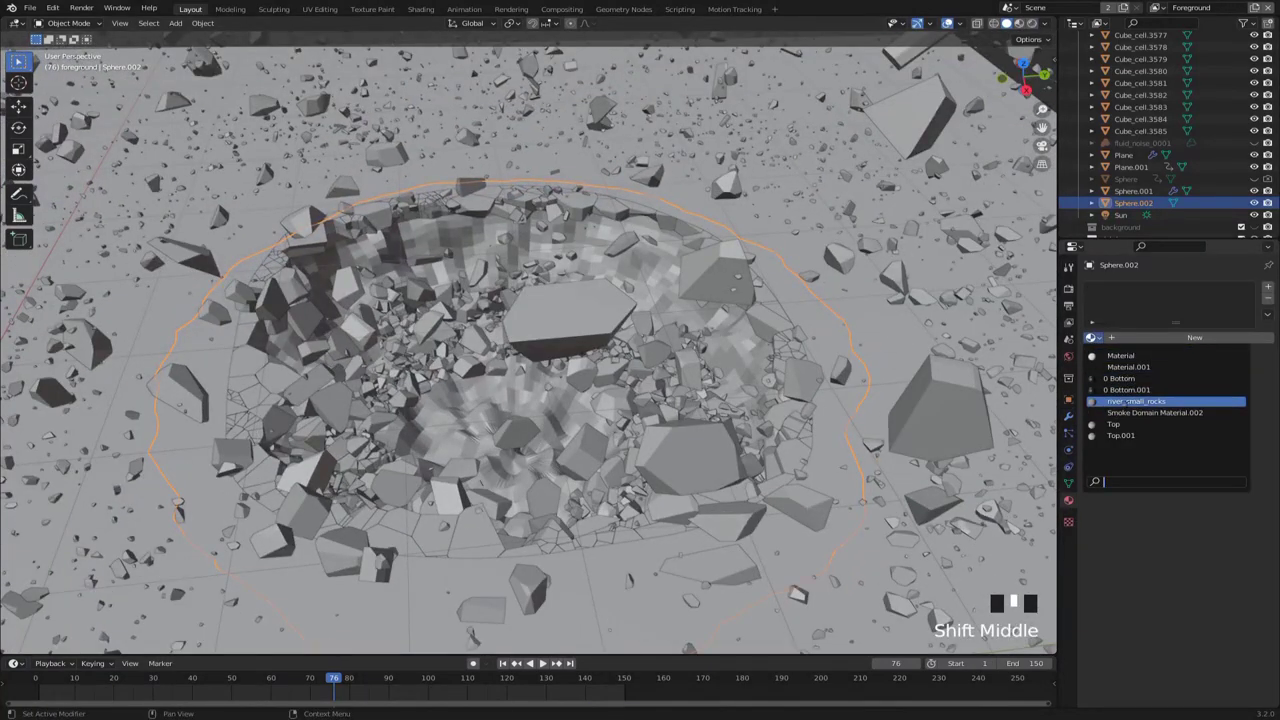
click(1160, 401)
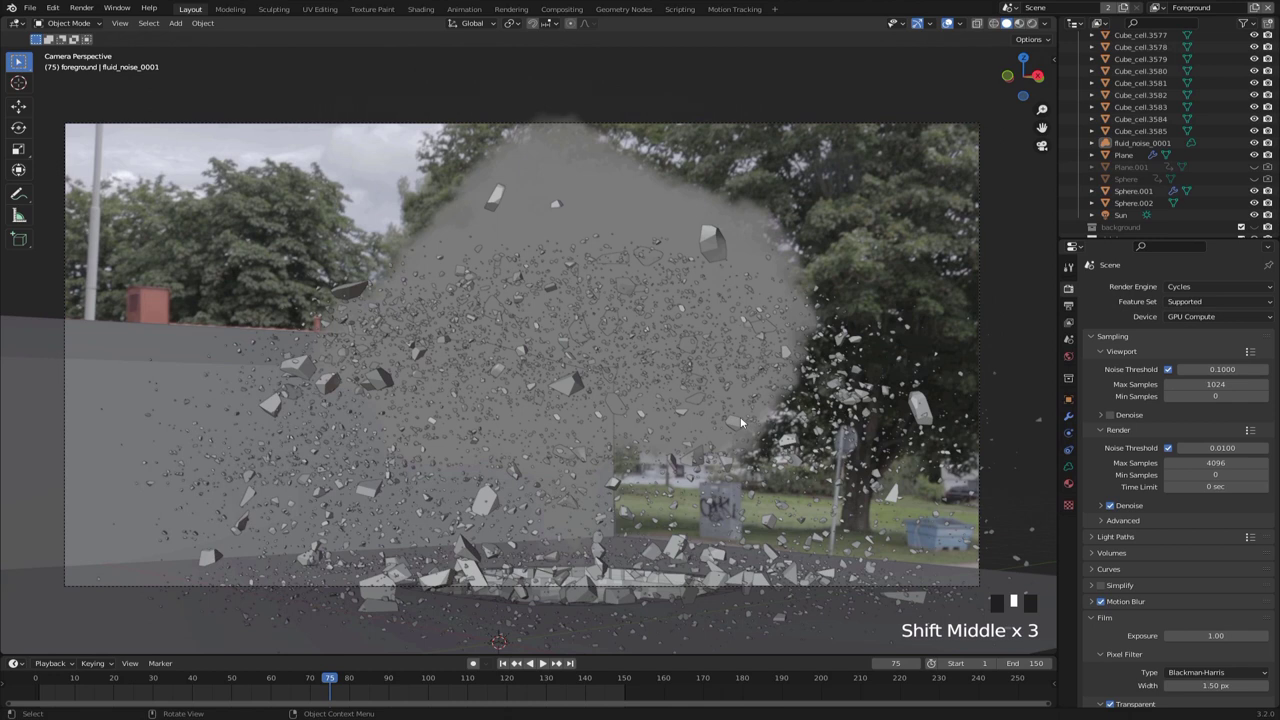
Step: Save the project and connect the foreground Render Layers Image output to the Composite node's Image input
key(ctrl+s)
click(560, 9)
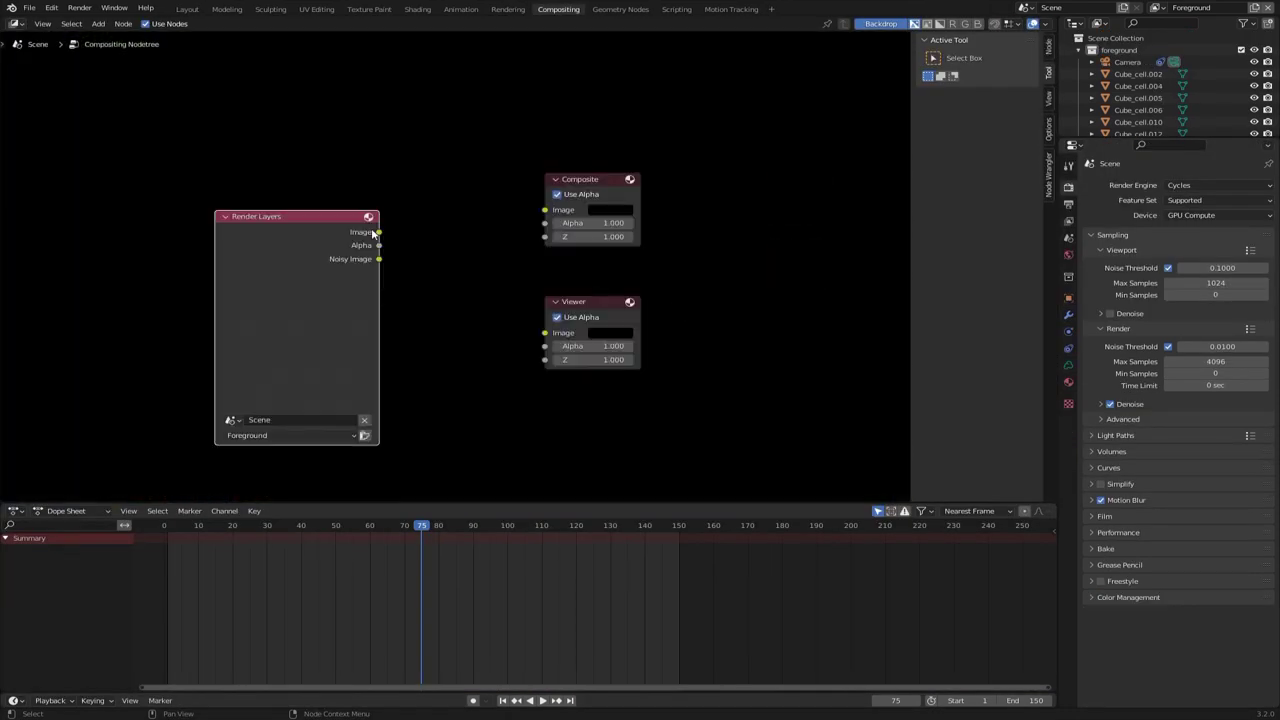
drag(376, 232, 544, 210)
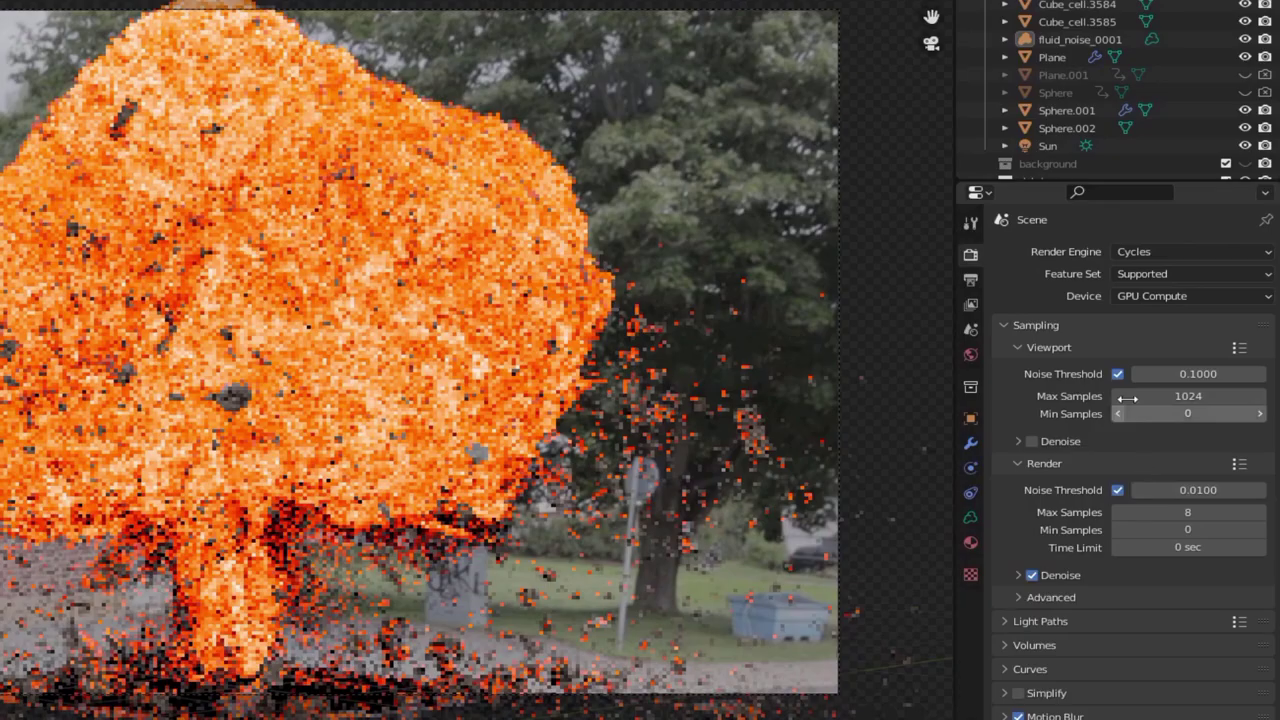
Step: Set the viewport Max Samples to 8
click(1188, 396)
text(8)
key(Return)
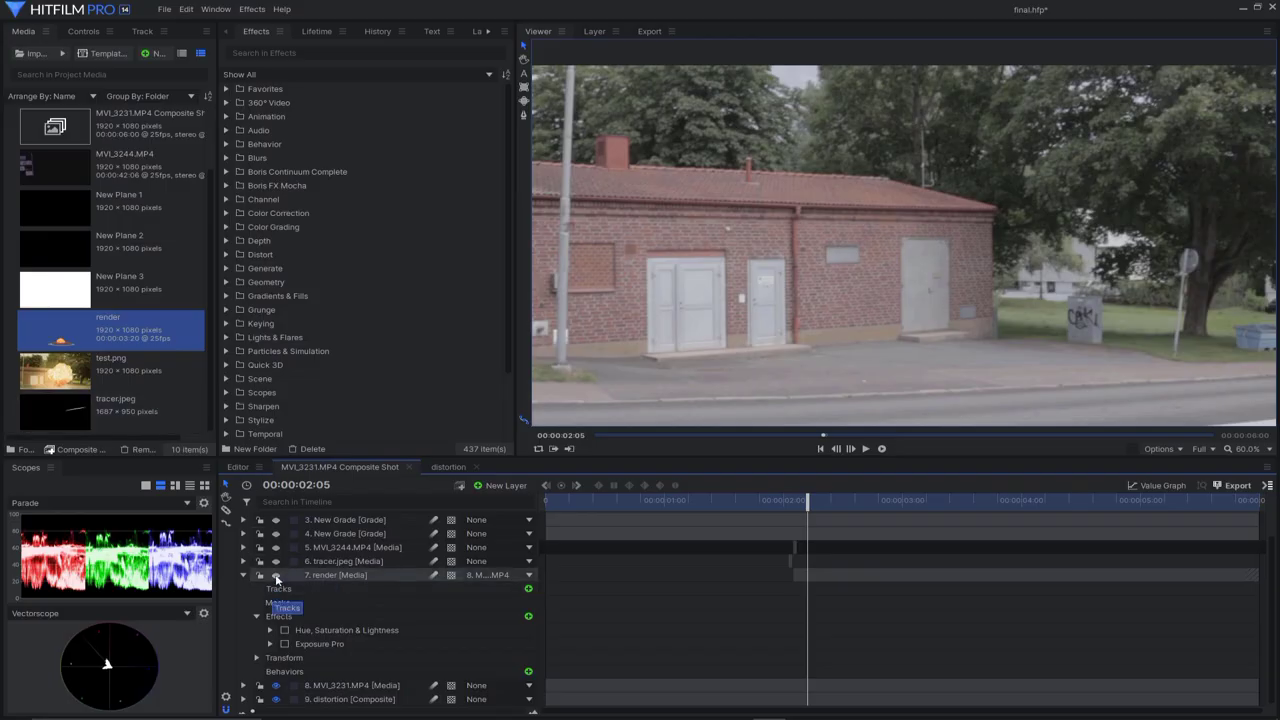
Step: Switch to HitFilm Pro, show the render layer, and enable its Hue, Saturation & Lightness and Exposure Pro effects
click(276, 580)
mouse_move(822, 500)
mouse_down()
mouse_move(771, 502)
mouse_move(818, 506)
mouse_up()
click(346, 630)
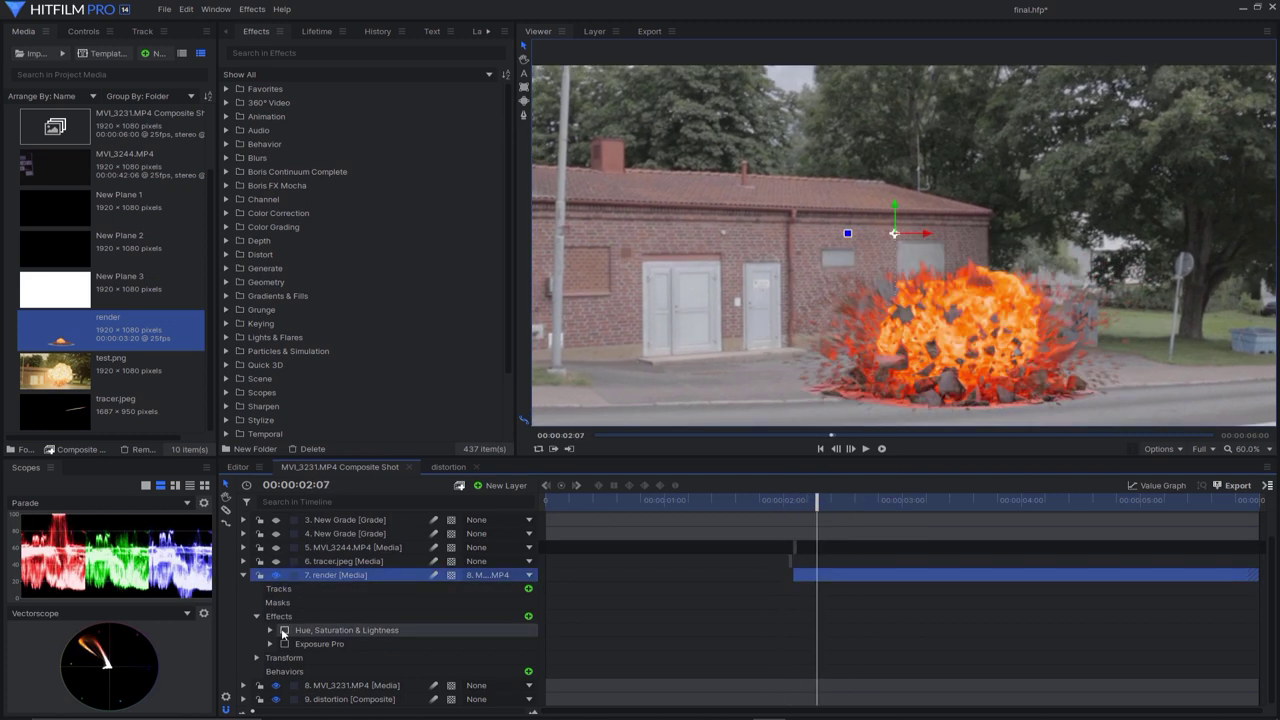
click(320, 644)
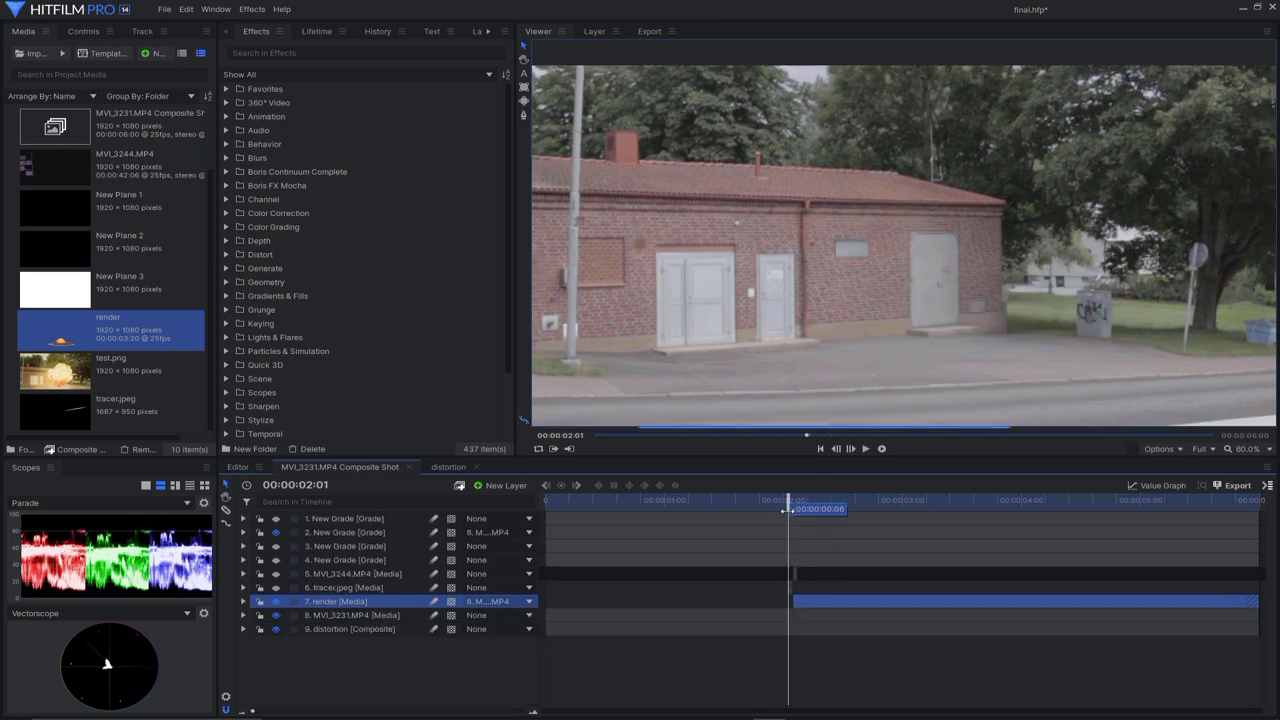
Step: Make the uppermost New Grade layer and the tracer.jpeg layer visible in the composite shot
drag(787, 505, 808, 502)
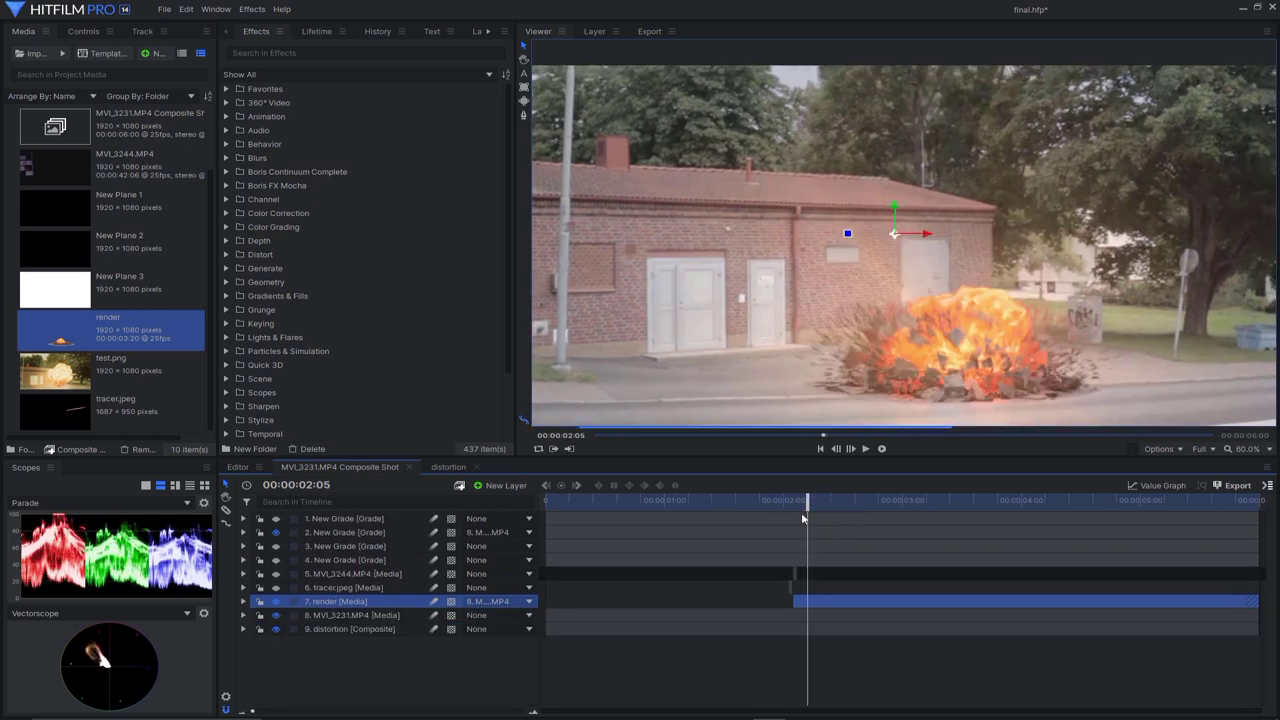
click(276, 519)
mouse_move(808, 500)
mouse_down()
mouse_move(889, 500)
mouse_move(766, 499)
mouse_move(788, 500)
mouse_up()
click(276, 588)
Step: Step frame by frame through the start of the explosion around 00:00:02:02 to check the composite
click(889, 540)
key(period)
key(comma)
key(comma)
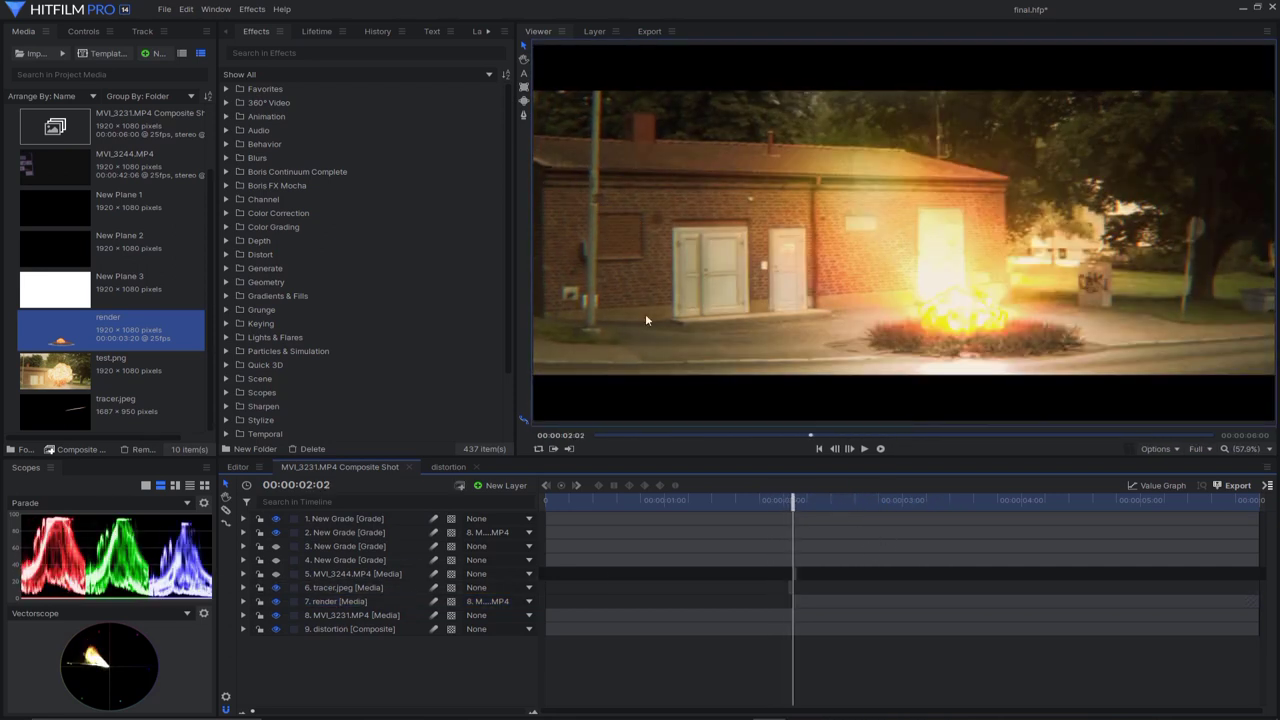
Step: Step frame by frame through the explosion up to 00:00:02:07 and back to 00:00:02:03 to check the distortion around the blast
key(period)
key(period)
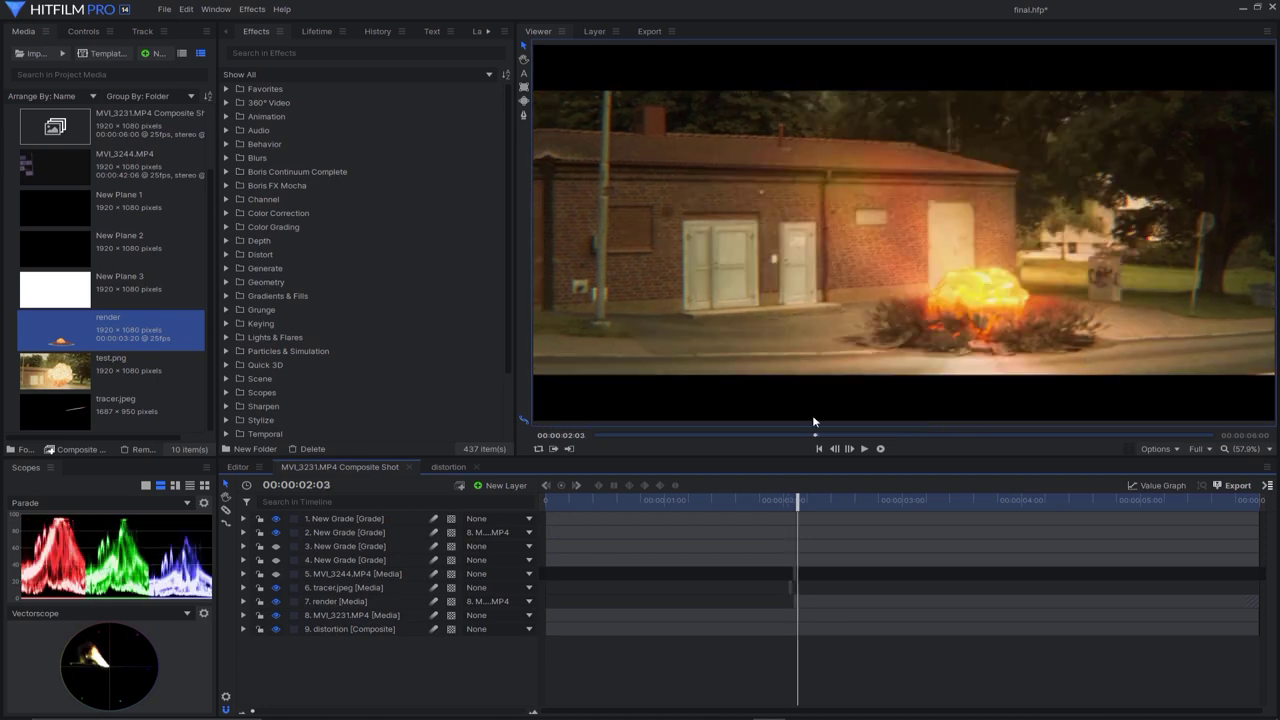
key(Right)
key(Left)
key(Right)
key(Right)
key(Right)
key(Right)
key(Right)
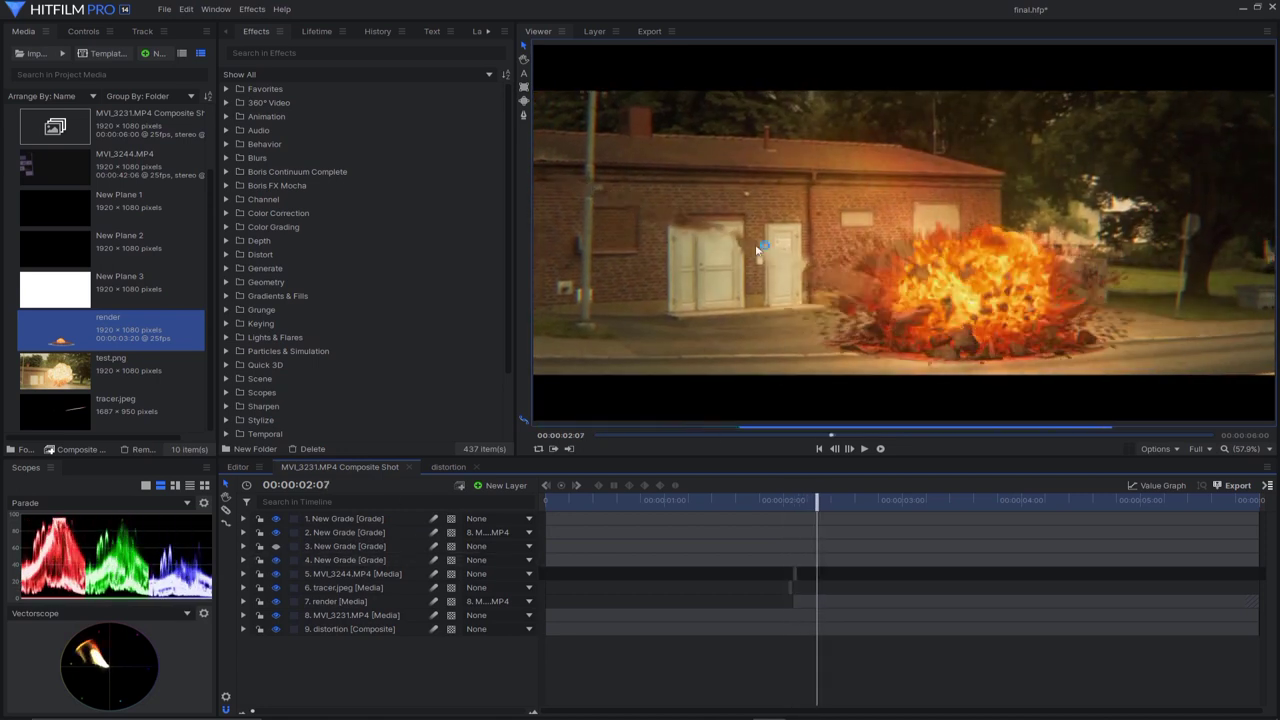
key(Left)
key(Left)
key(Left)
key(Left)
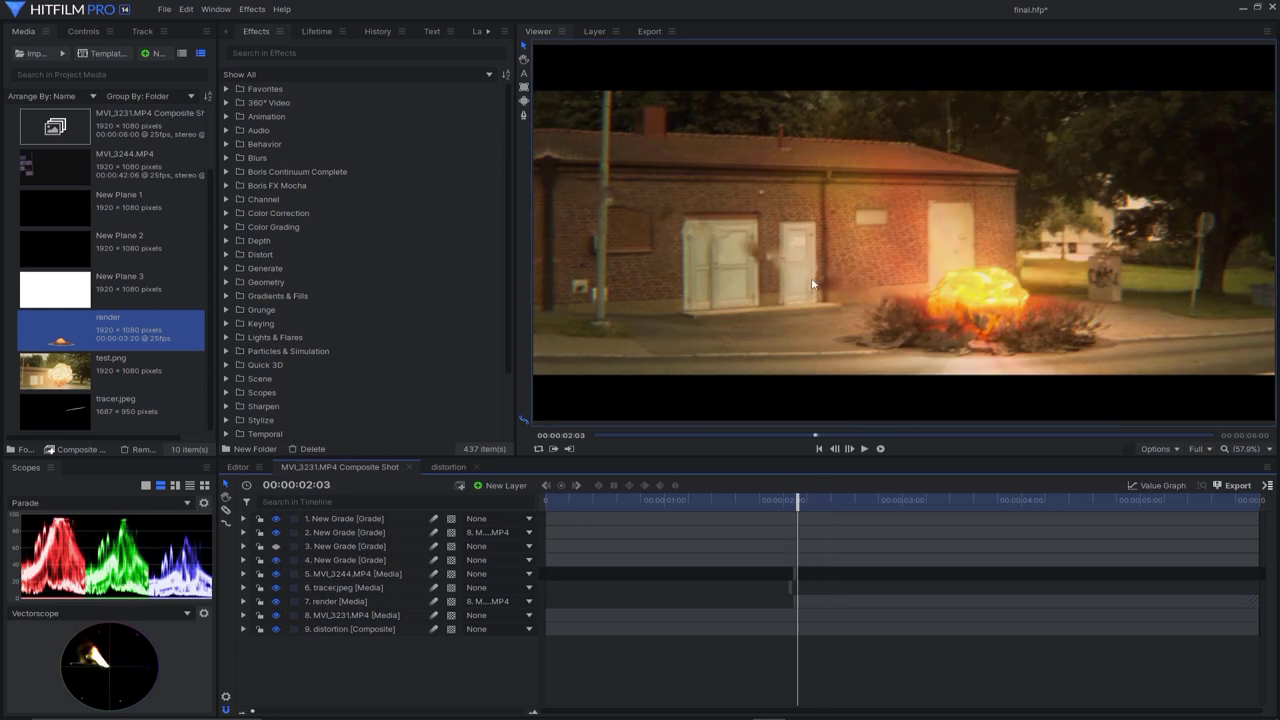
Step: Open the distortion composite, then scrub and play its timeline to examine the expanding ring shape
drag(542, 500, 553, 473)
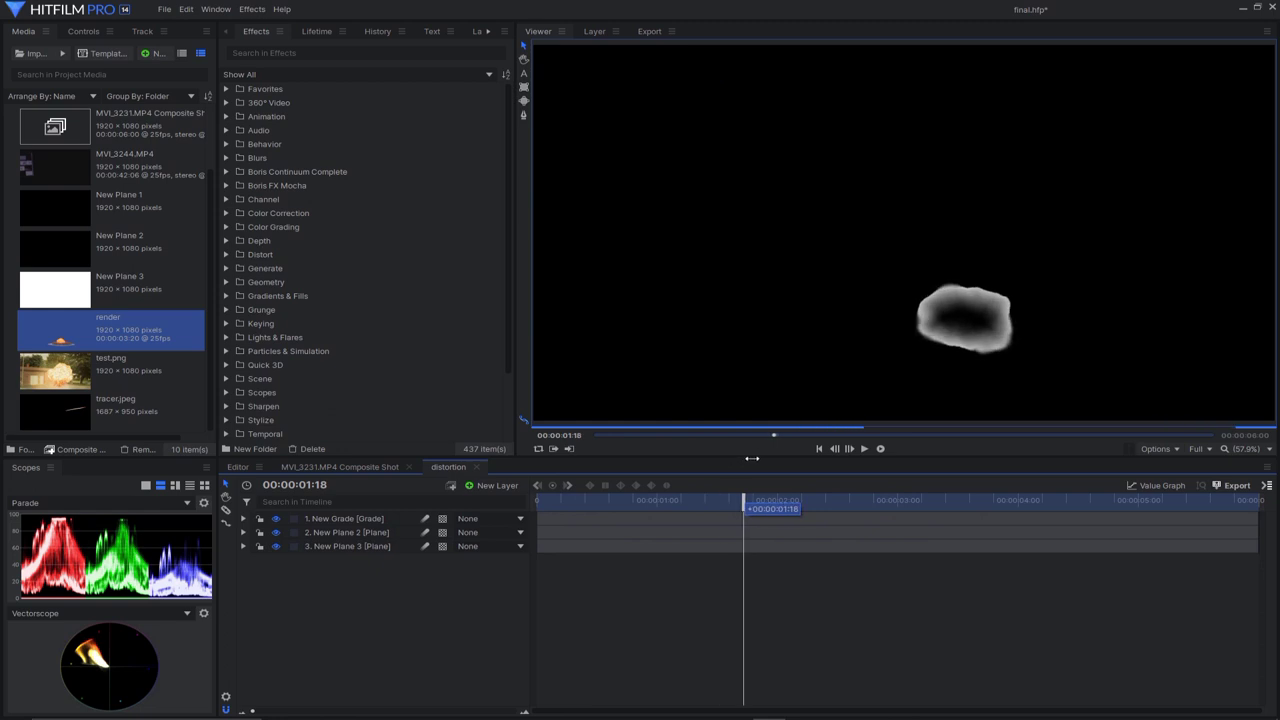
key(space)
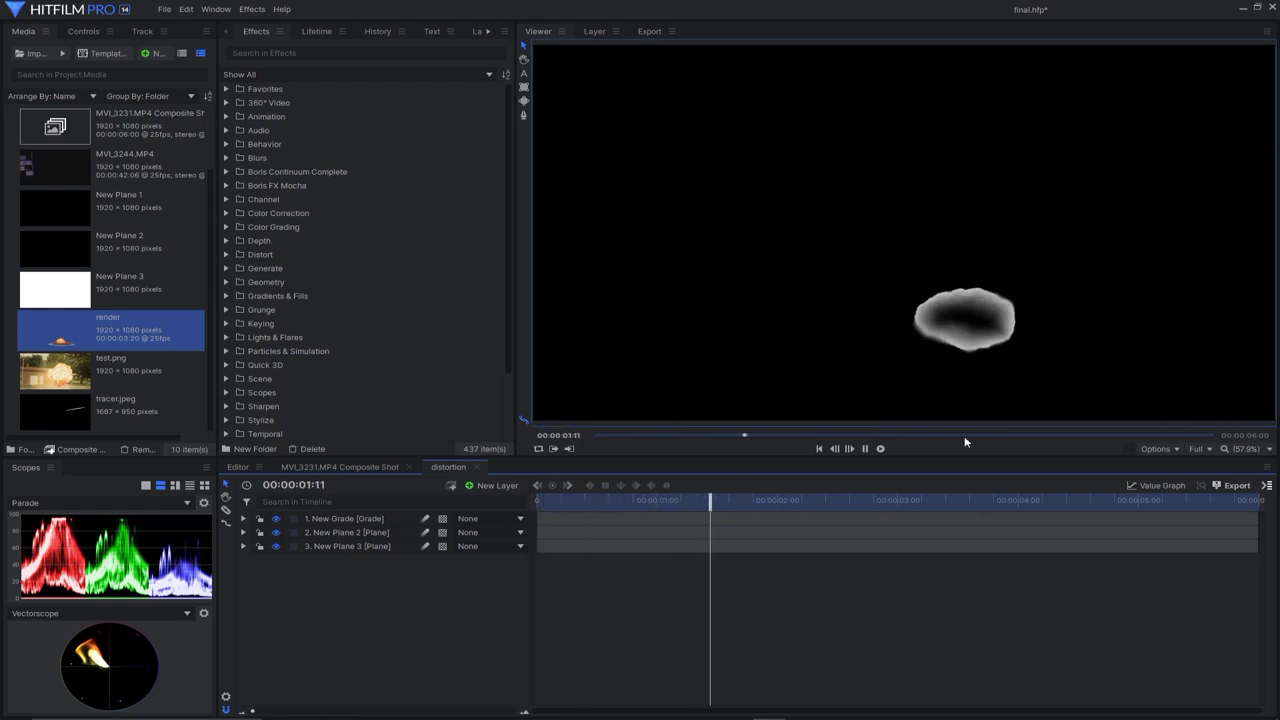
click(950, 501)
drag(951, 504, 628, 492)
key(space)
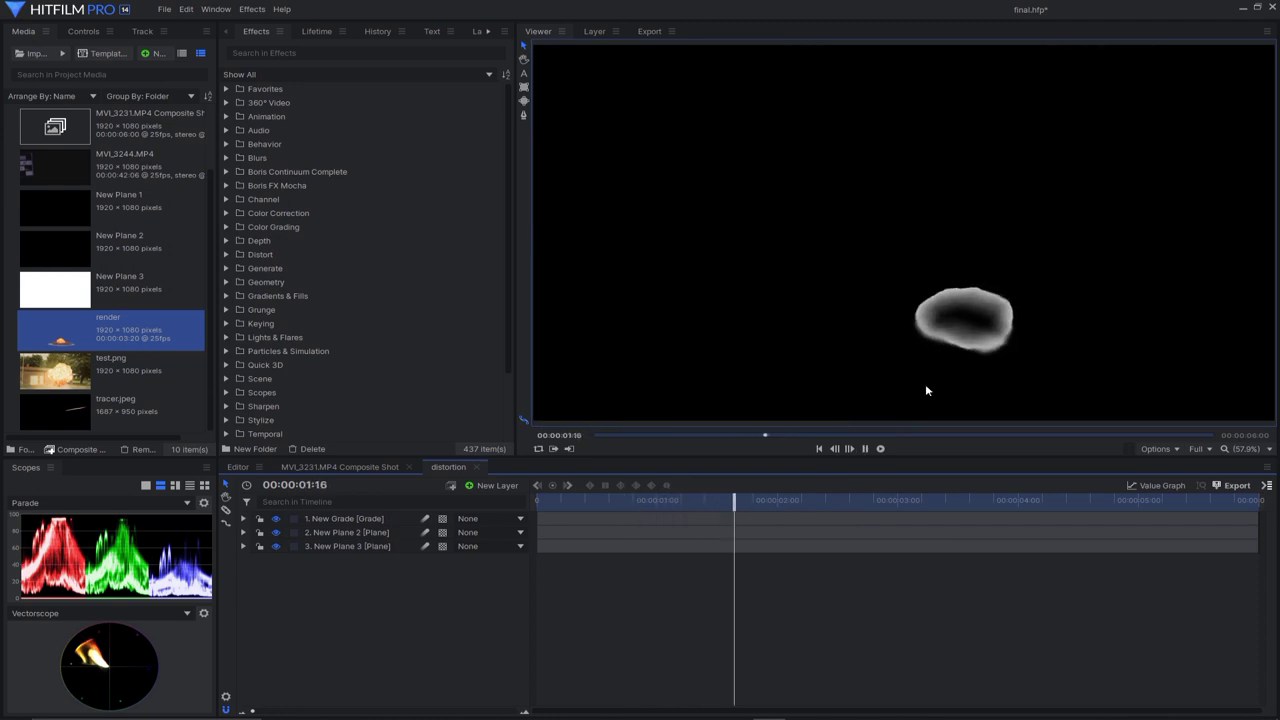
key(space)
Step: Return to the MVI_3231.MP4 Composite Shot and step through the blast to 00:00:02:10 to examine the grade layer's two Displacement effects
click(342, 467)
drag(809, 502, 794, 502)
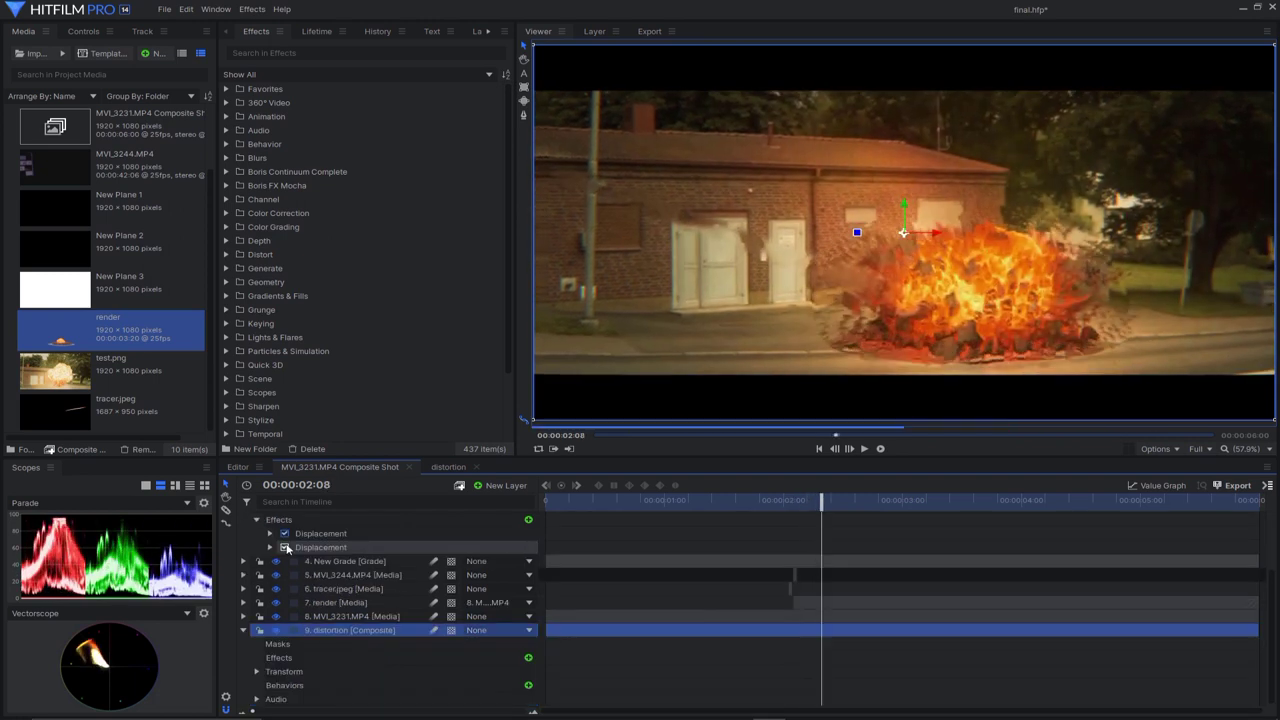
key(period)
key(period)
key(period)
key(period)
key(period)
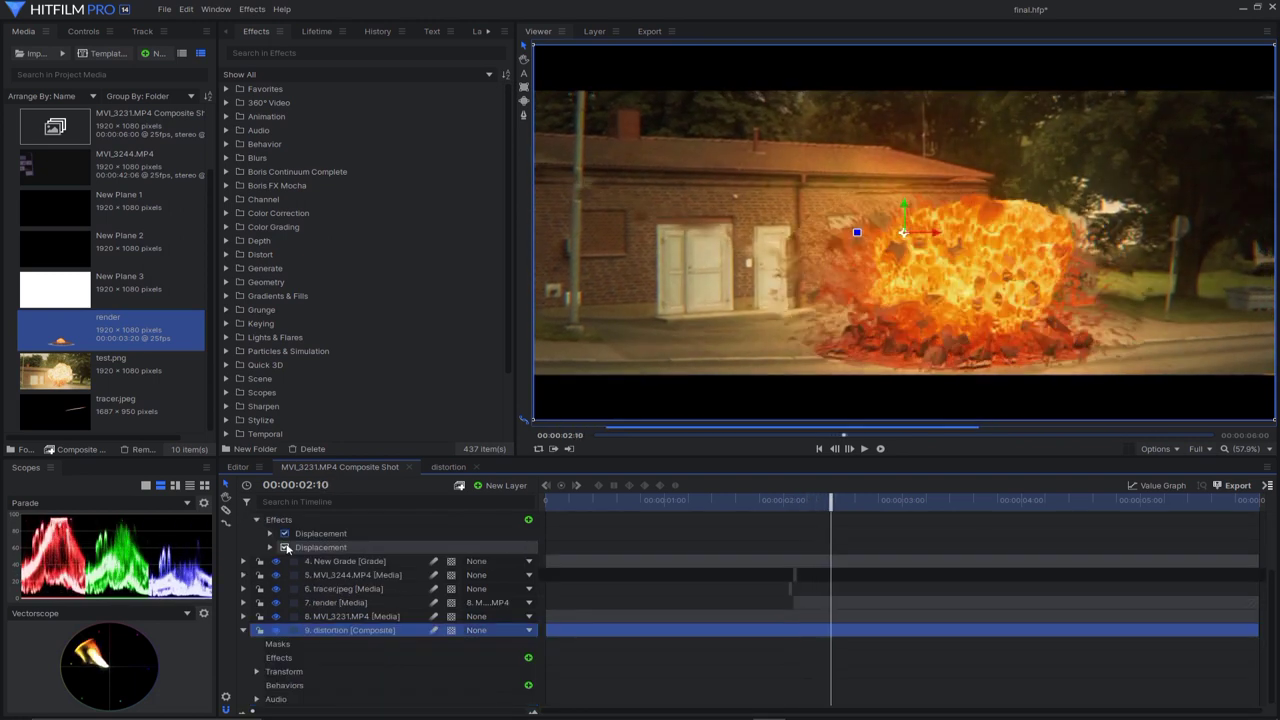